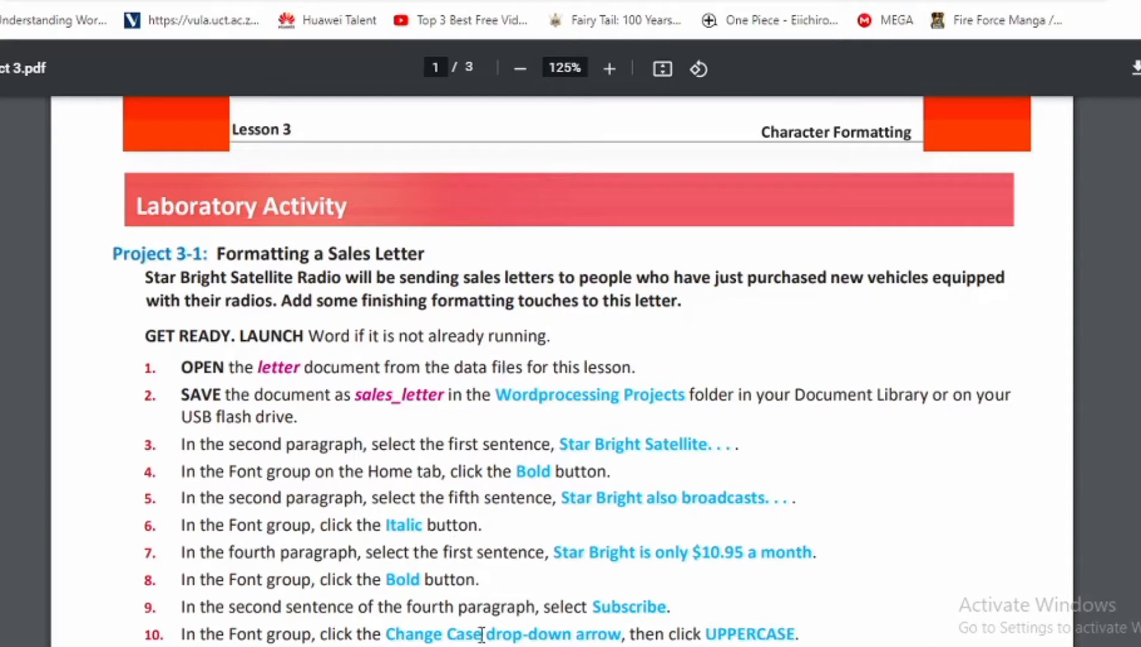
# - Look through the documents in the Project 3 Data Files folder and read the Project 3-1 instructions in the PDF
pyautogui.click(455, 646)
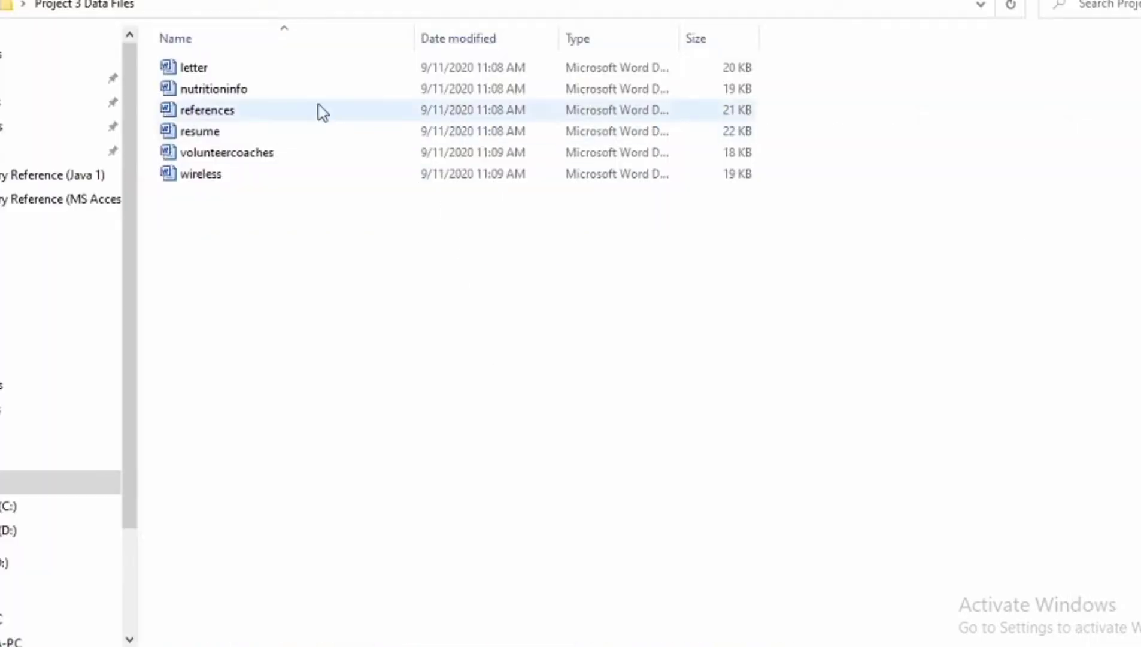
pyautogui.click(236, 73)
pyautogui.click(266, 91)
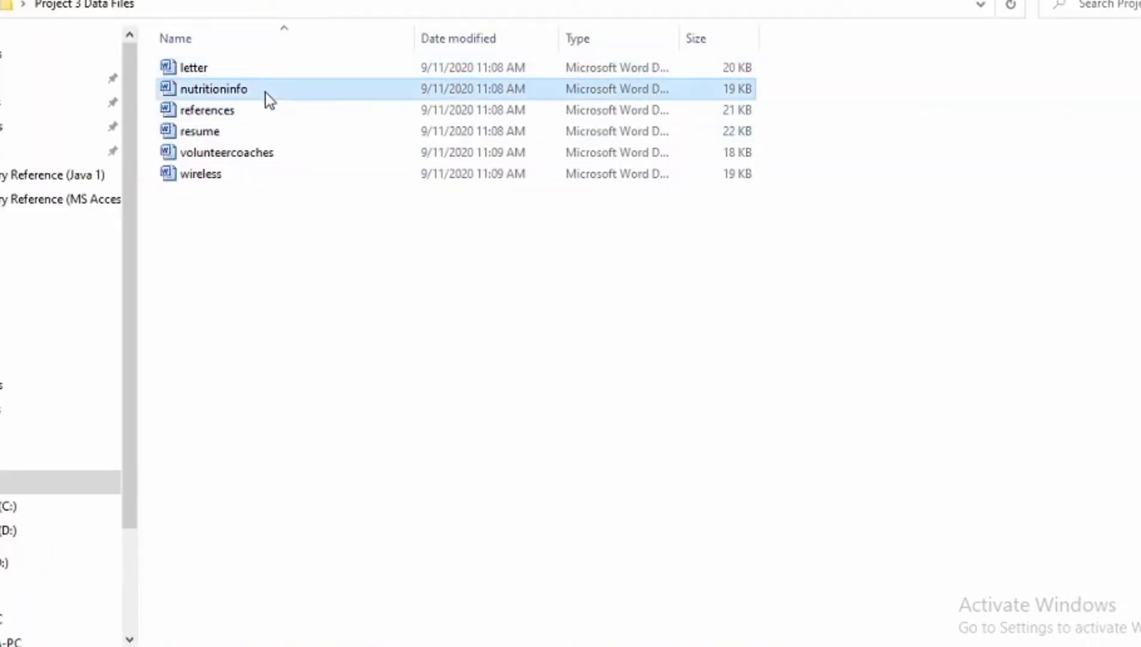
pyautogui.click(252, 115)
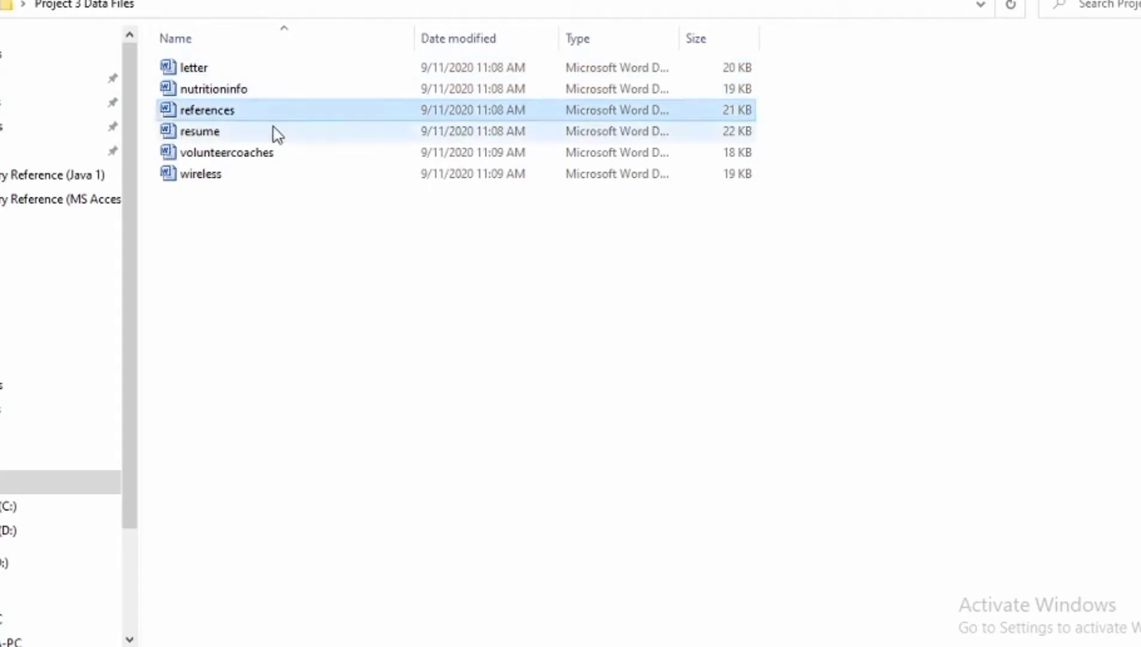
pyautogui.click(244, 137)
pyautogui.click(280, 155)
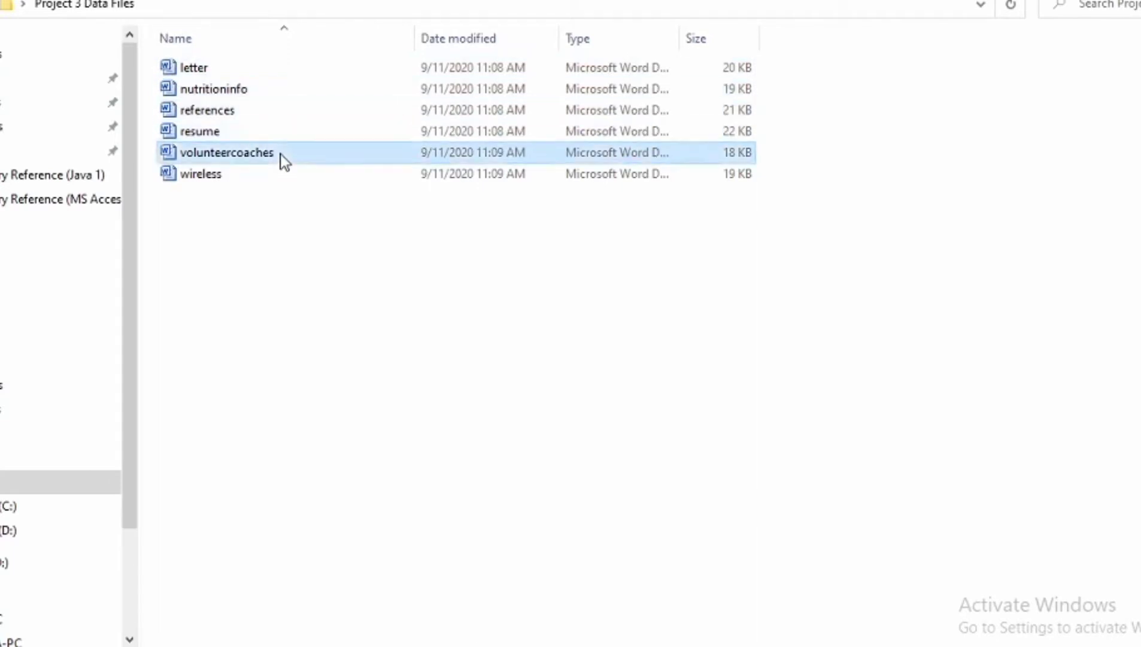
pyautogui.click(236, 180)
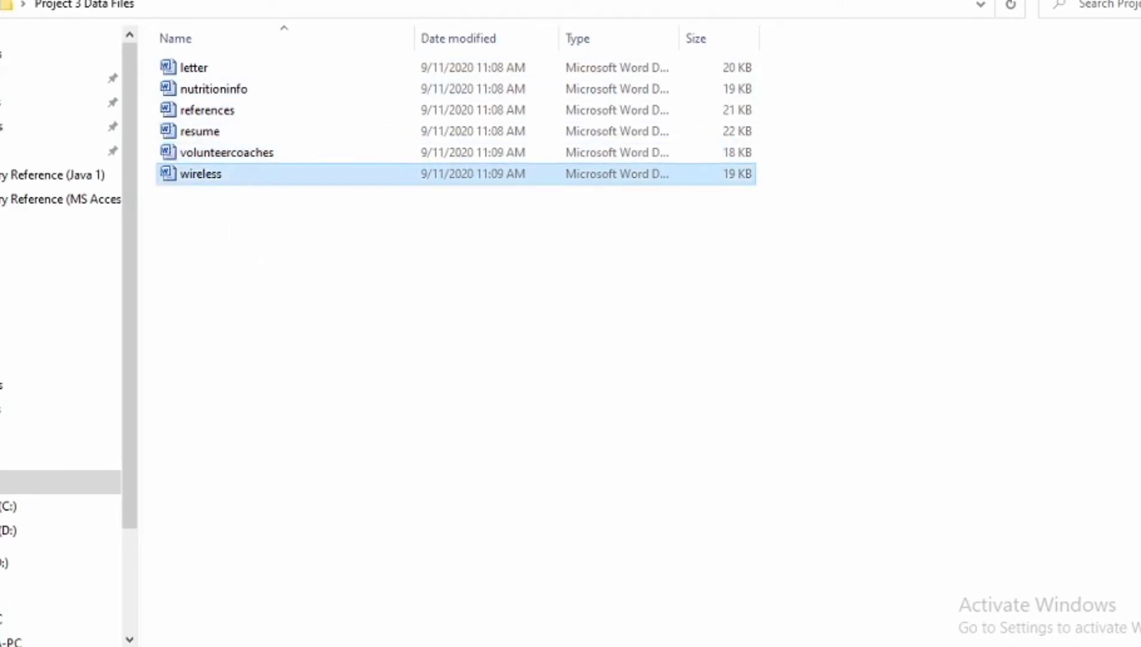
pyautogui.click(947, 645)
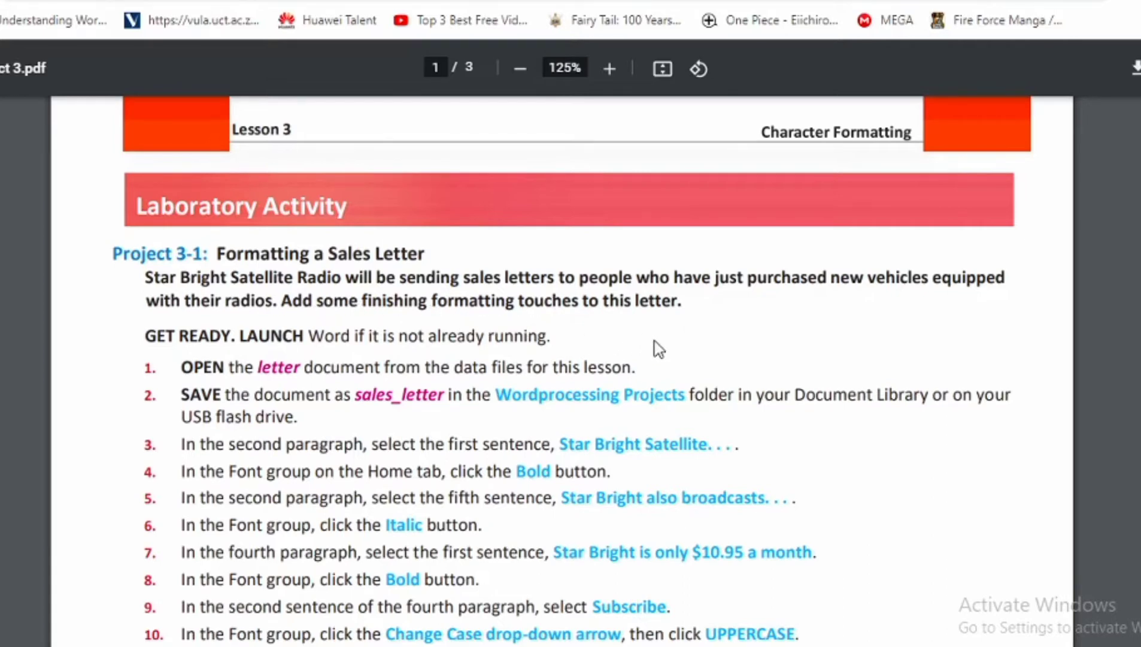
pyautogui.scroll(-2, 657, 348)
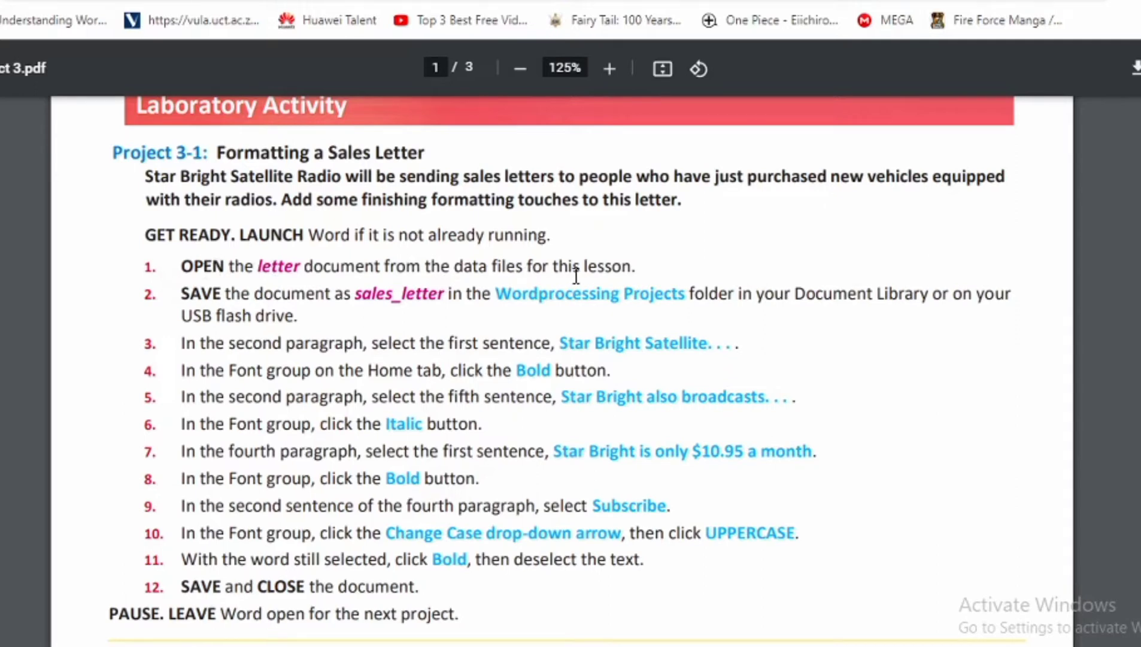
# - Open the letter document from the Project 3 Data Files folder in Word and enable editing
pyautogui.click(456, 646)
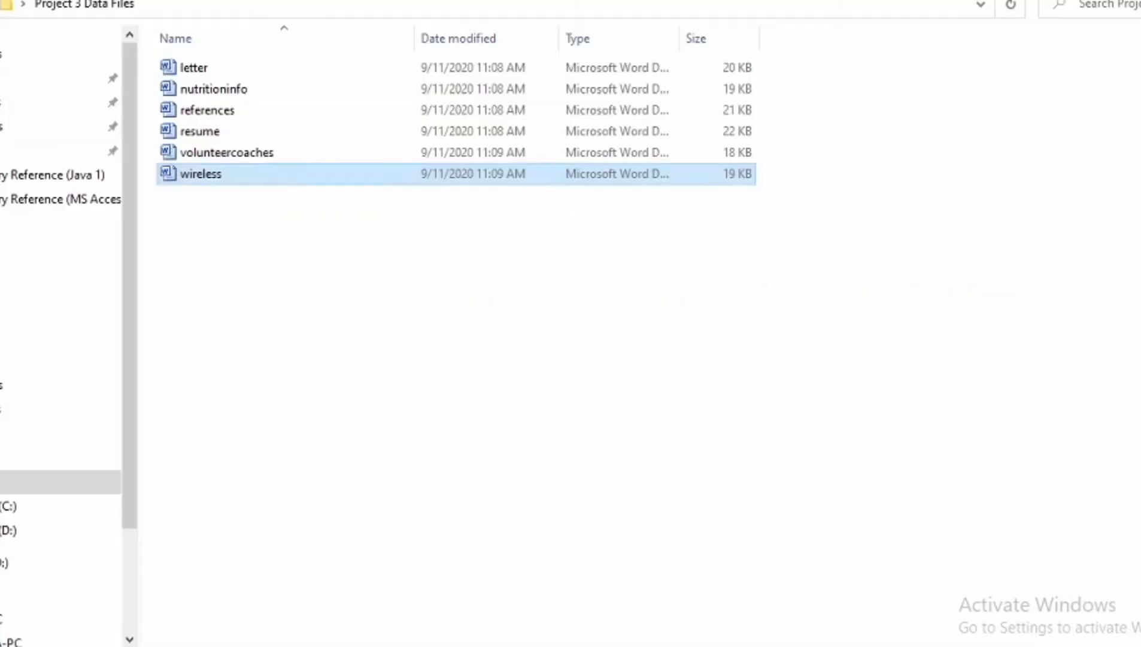
pyautogui.click(239, 73)
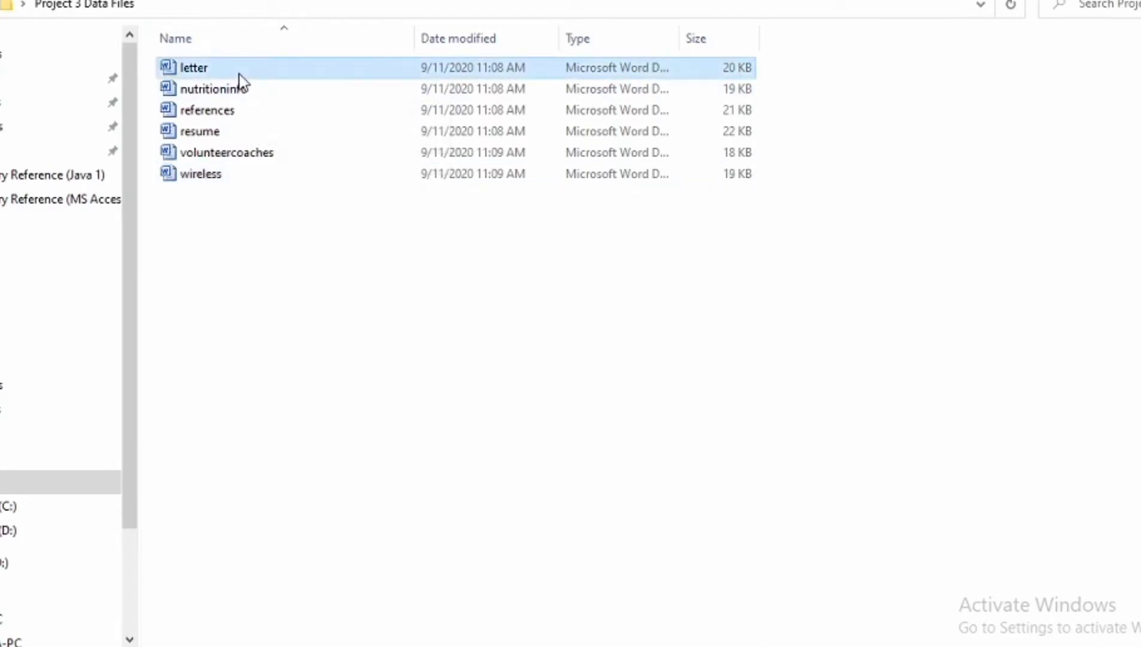
pyautogui.doubleClick(239, 74)
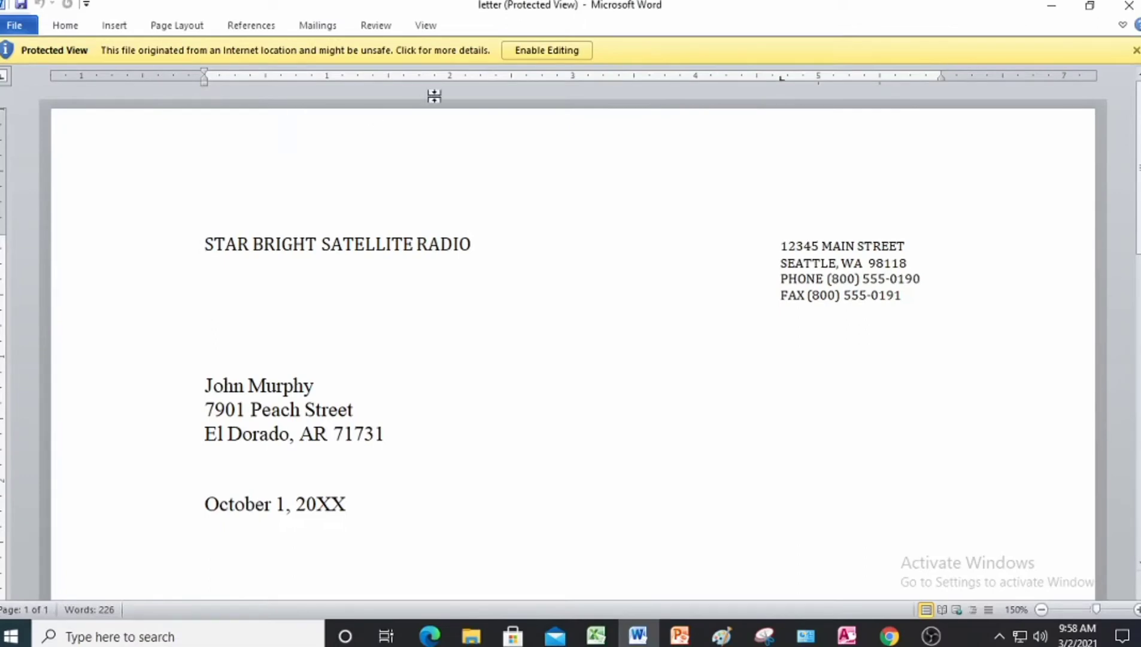
pyautogui.click(546, 53)
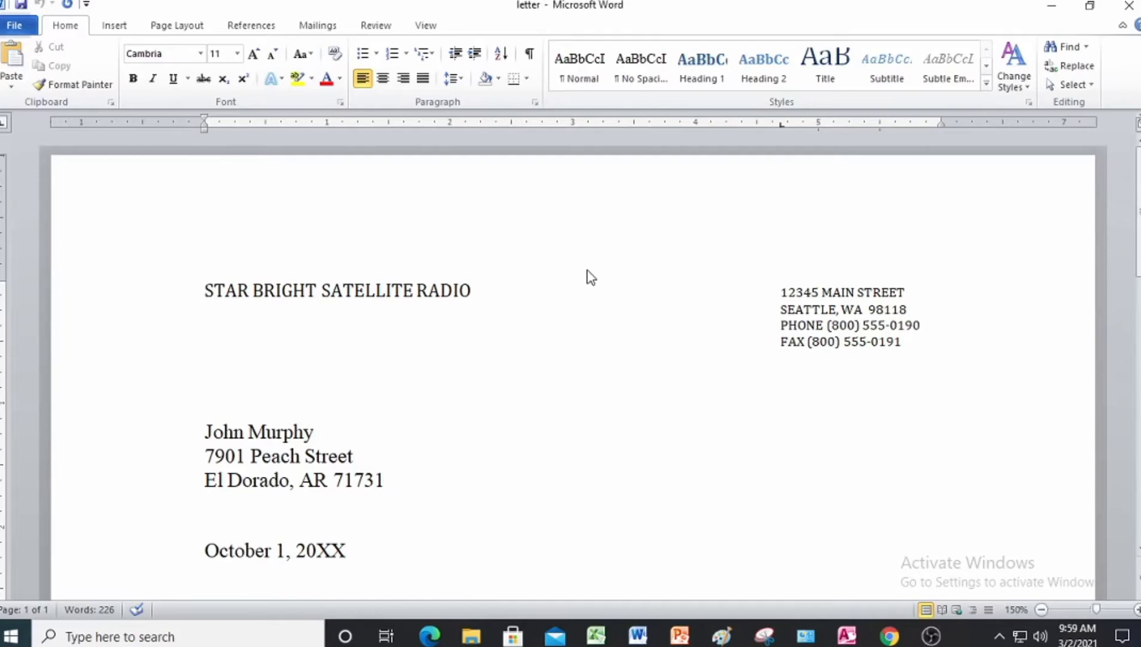
# - Start saving a copy of the document under the file name sales_letter
pyautogui.press('F12')
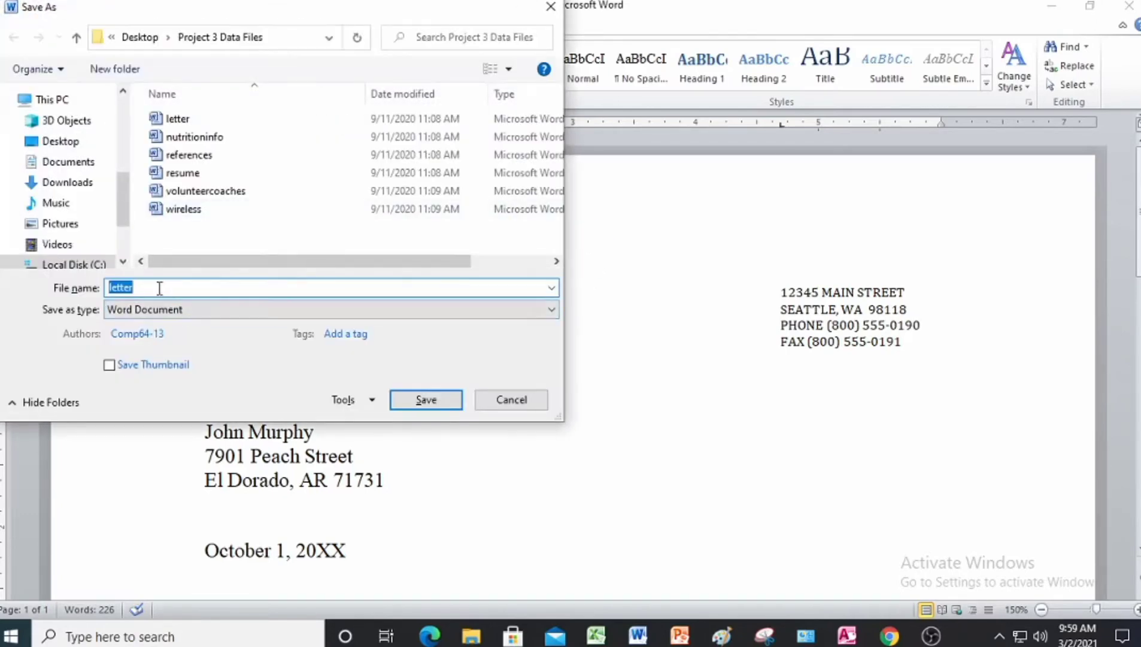
pyautogui.click(159, 288)
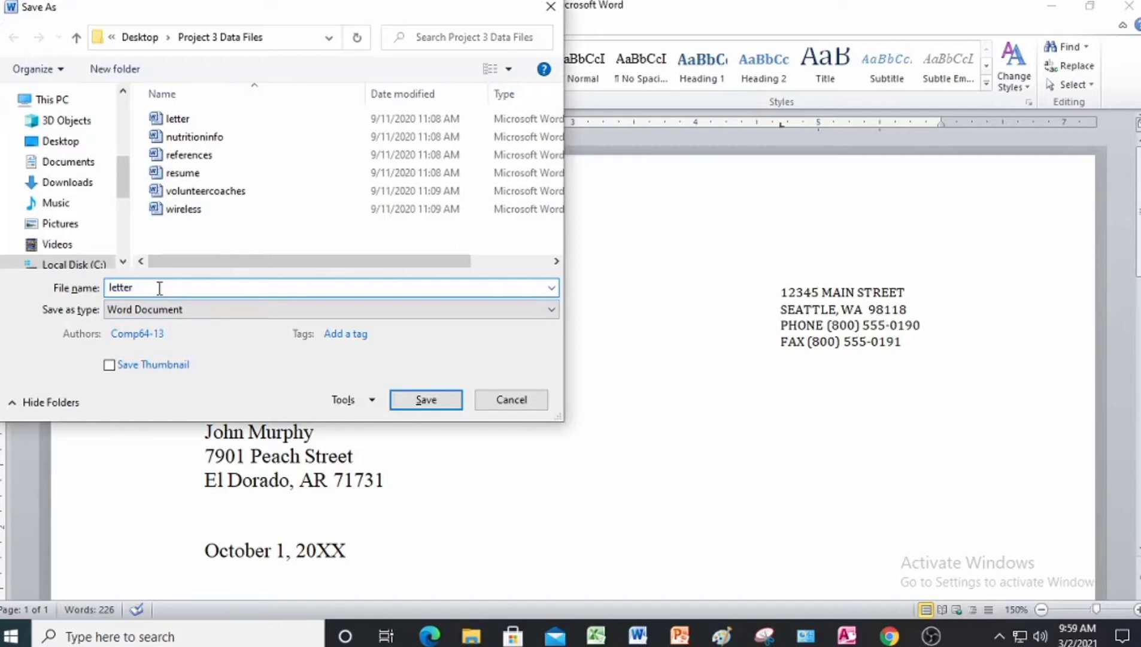
pyautogui.write('_L')
pyautogui.press('BackSpace')
pyautogui.press('BackSpace')
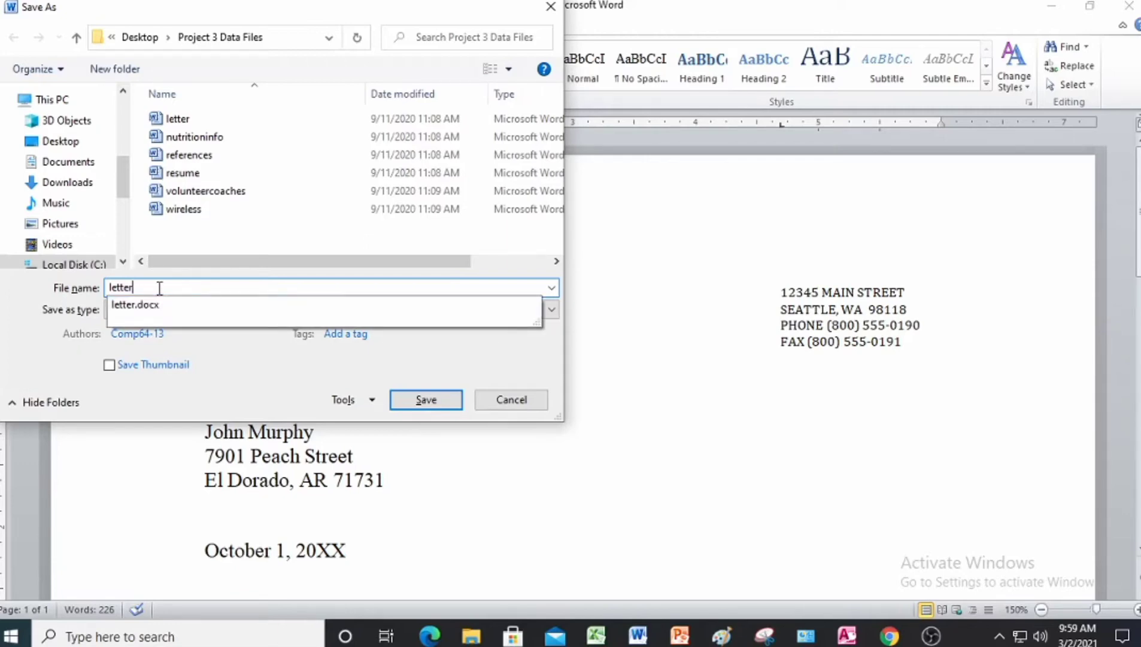
pyautogui.press('Left')
pyautogui.press('Left')
pyautogui.press('Left')
pyautogui.press('Left')
pyautogui.press('Left')
pyautogui.press('Left')
pyautogui.write('sales_')
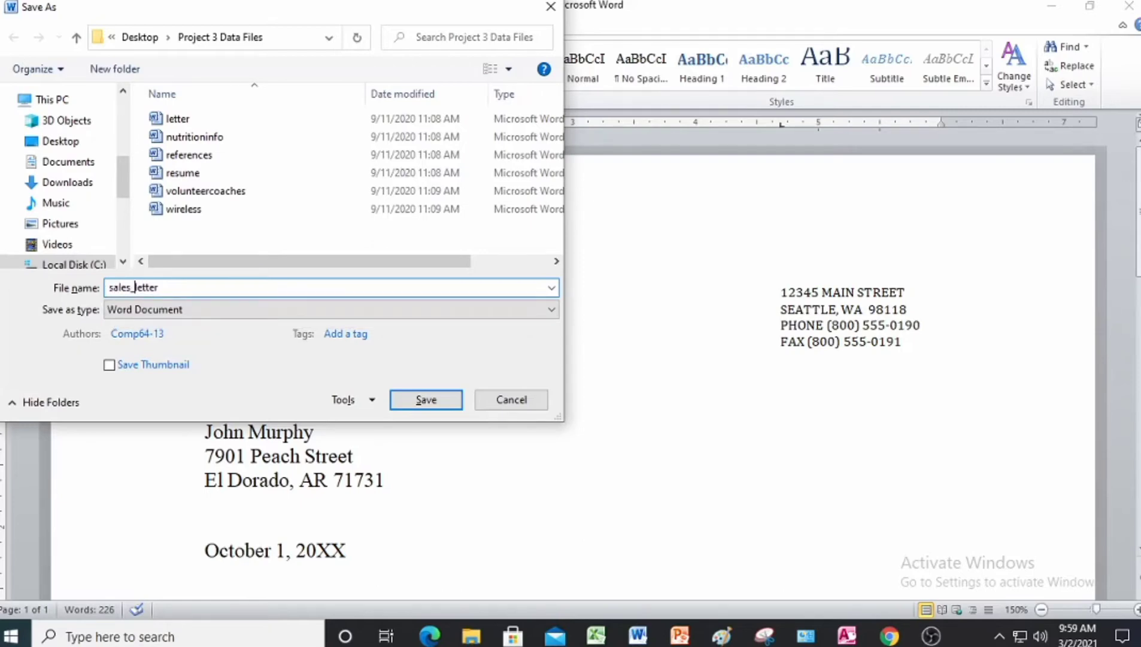
# - Create a folder named "Wordprocessing Project" inside Project 3 Data Files and save the document in it
pyautogui.click(129, 69)
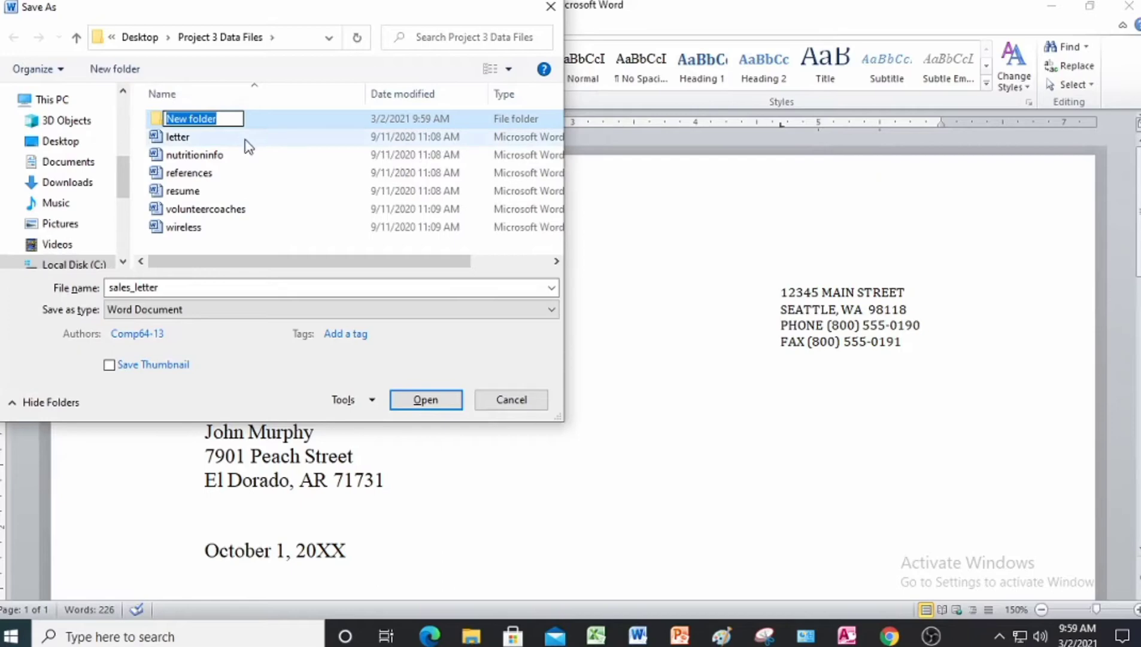
pyautogui.write('Word')
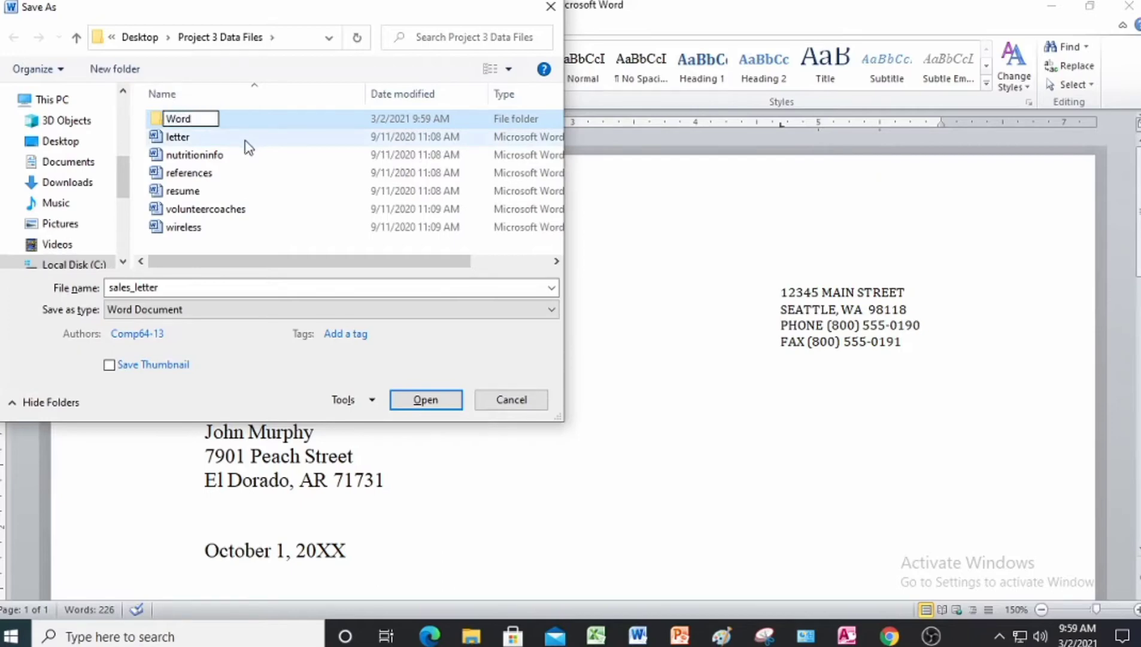
pyautogui.write('proces')
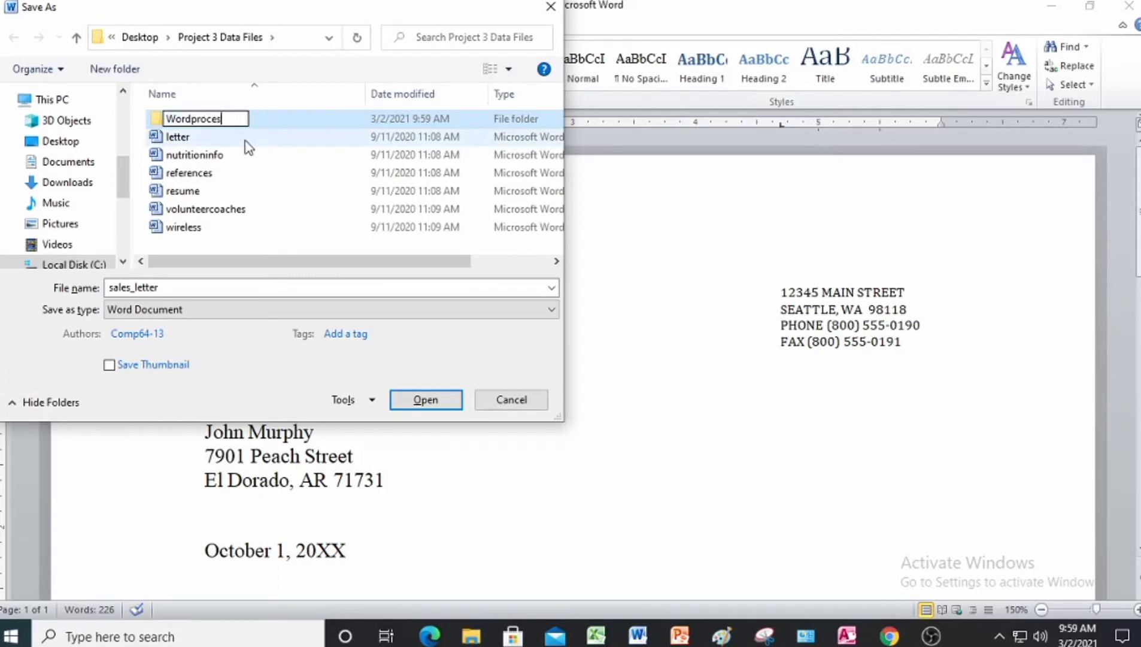
pyautogui.write('sing P')
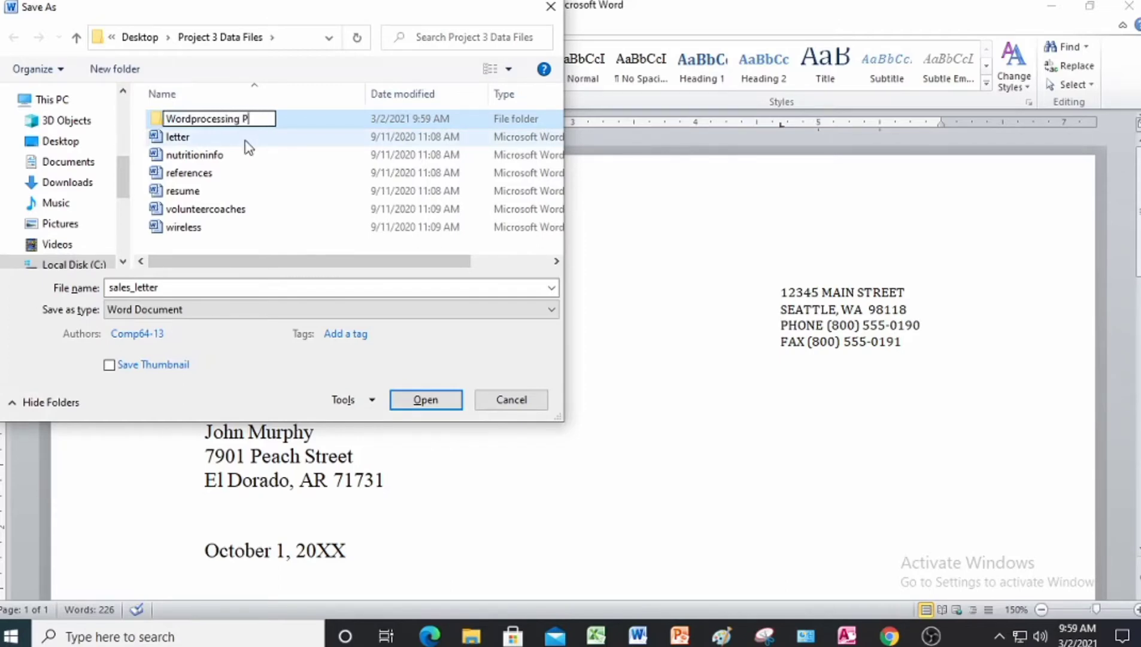
pyautogui.write('roject')
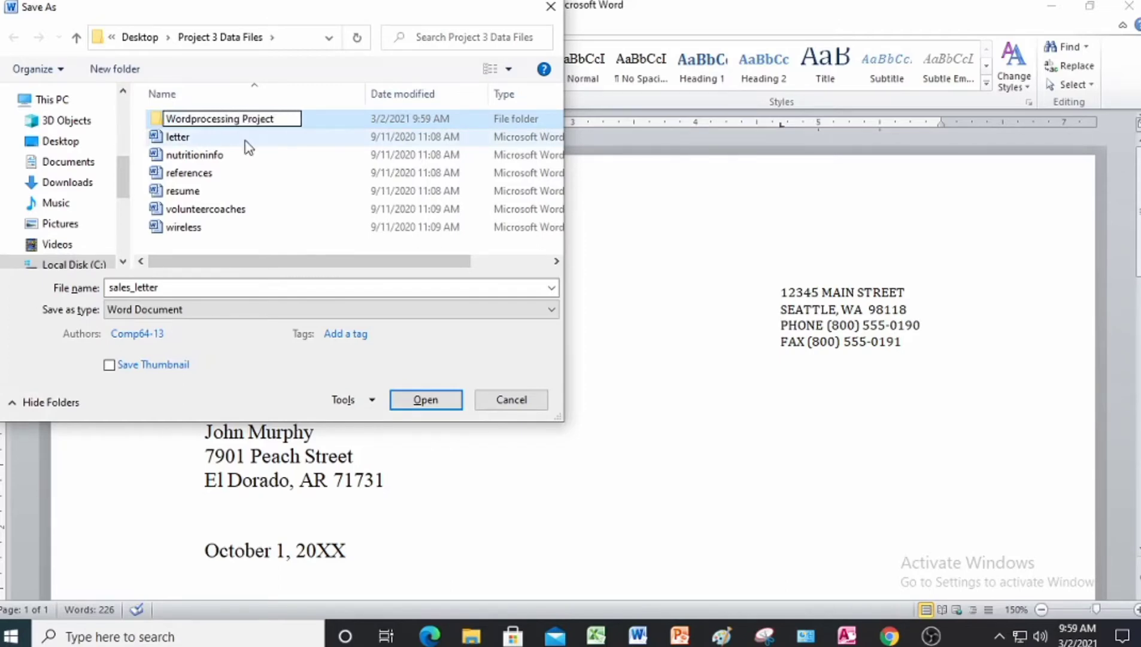
pyautogui.click(324, 120)
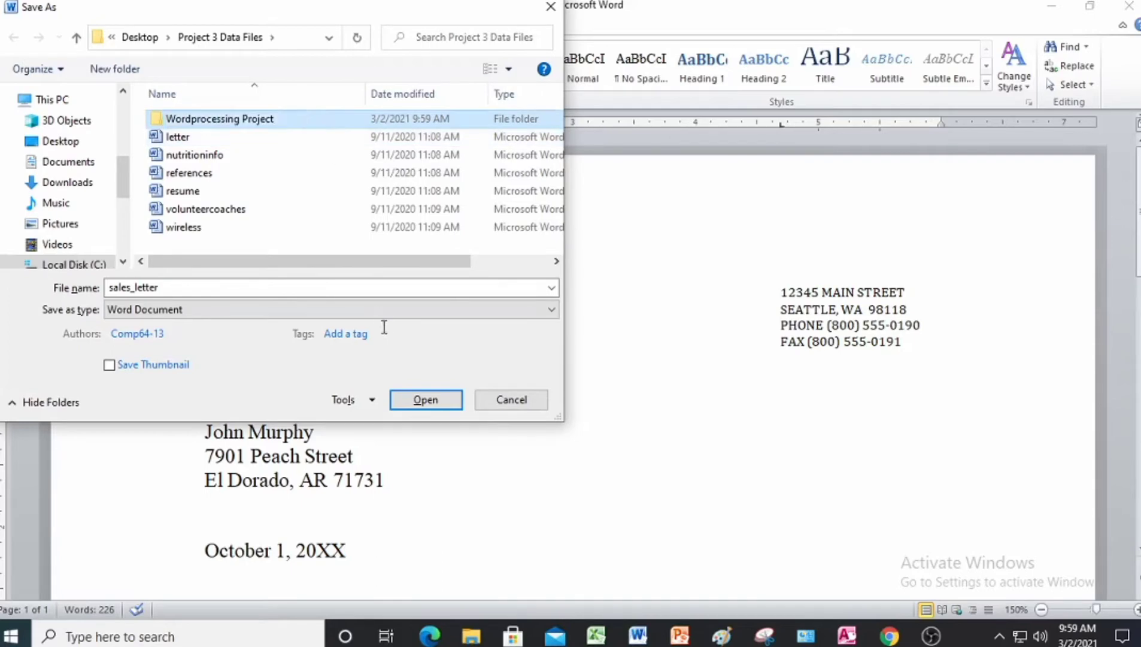
pyautogui.click(419, 399)
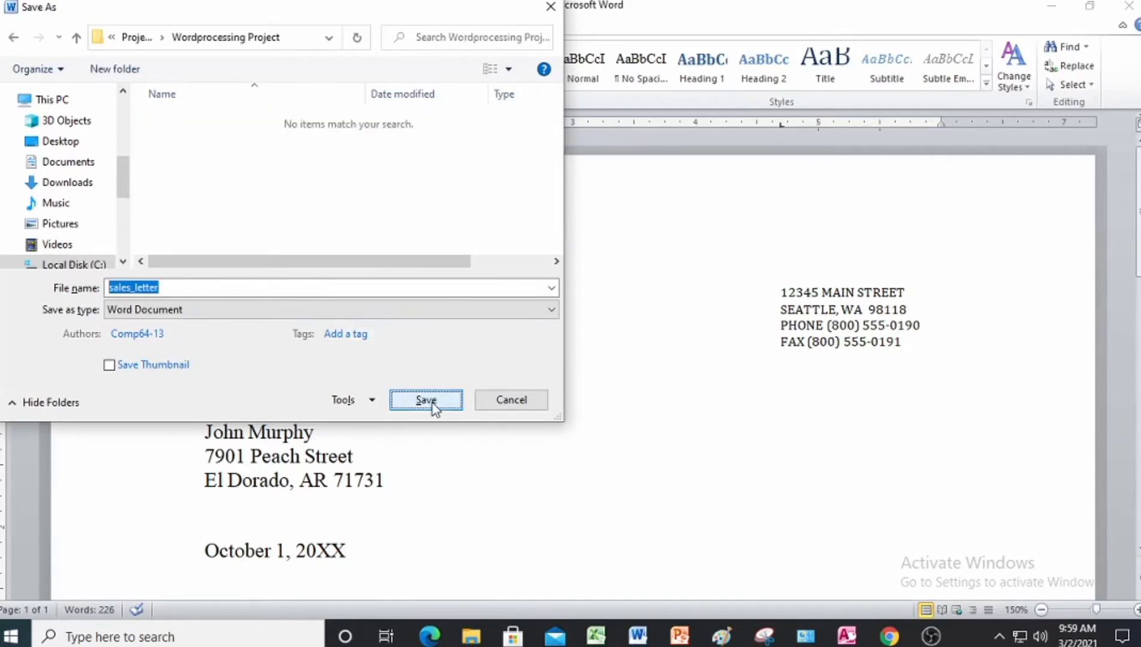
pyautogui.click(433, 402)
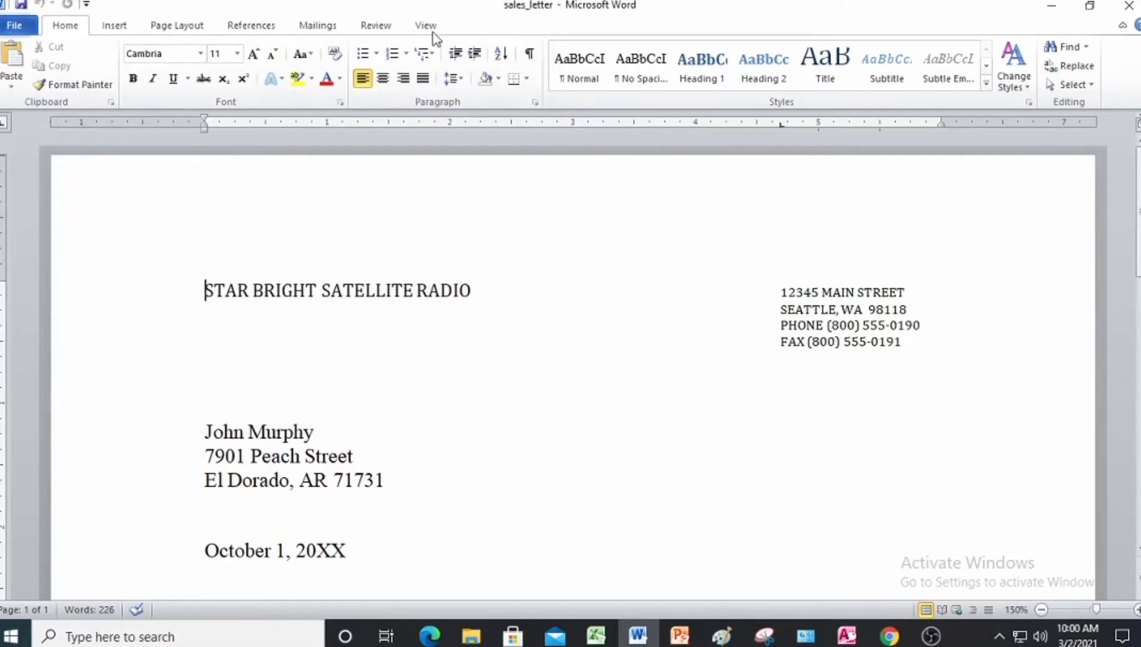
# - Turn on Track Changes and make the STAR BRIGHT SATELLITE RADIO heading of the letter bold
pyautogui.click(378, 26)
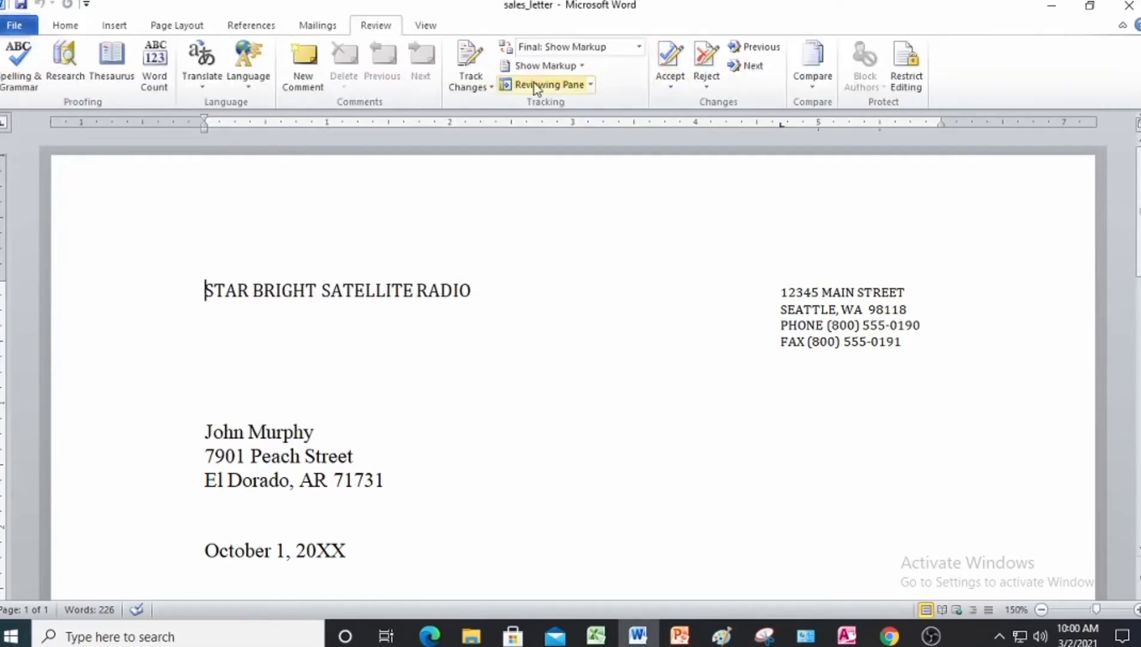
pyautogui.click(470, 61)
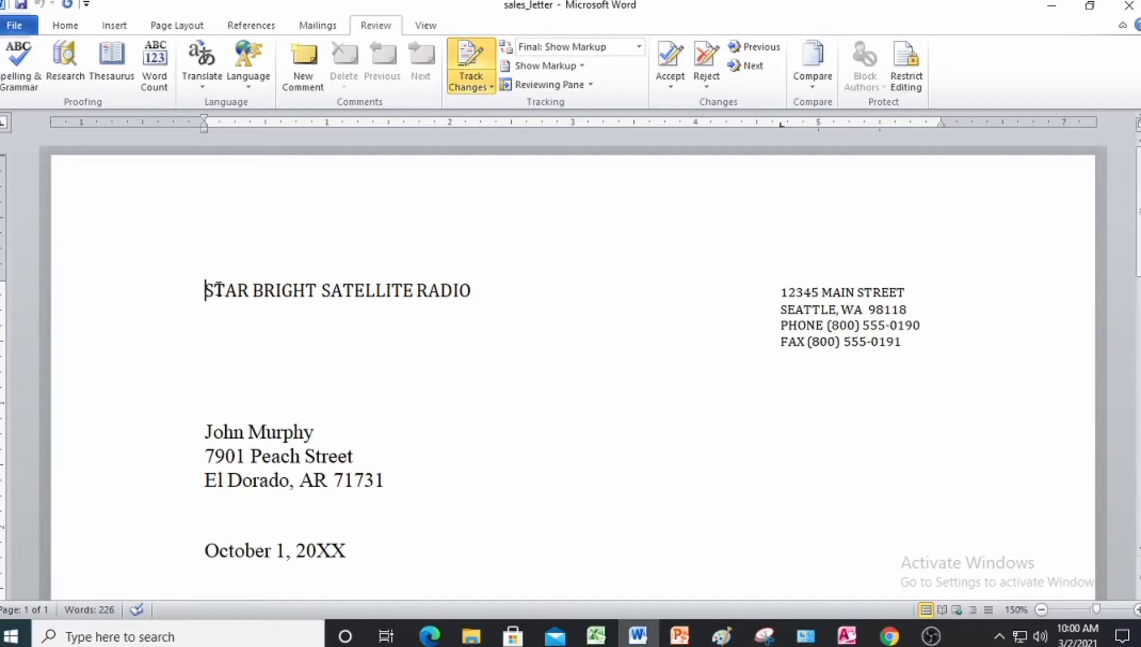
pyautogui.moveTo(201, 292); pyautogui.dragTo(480, 290)
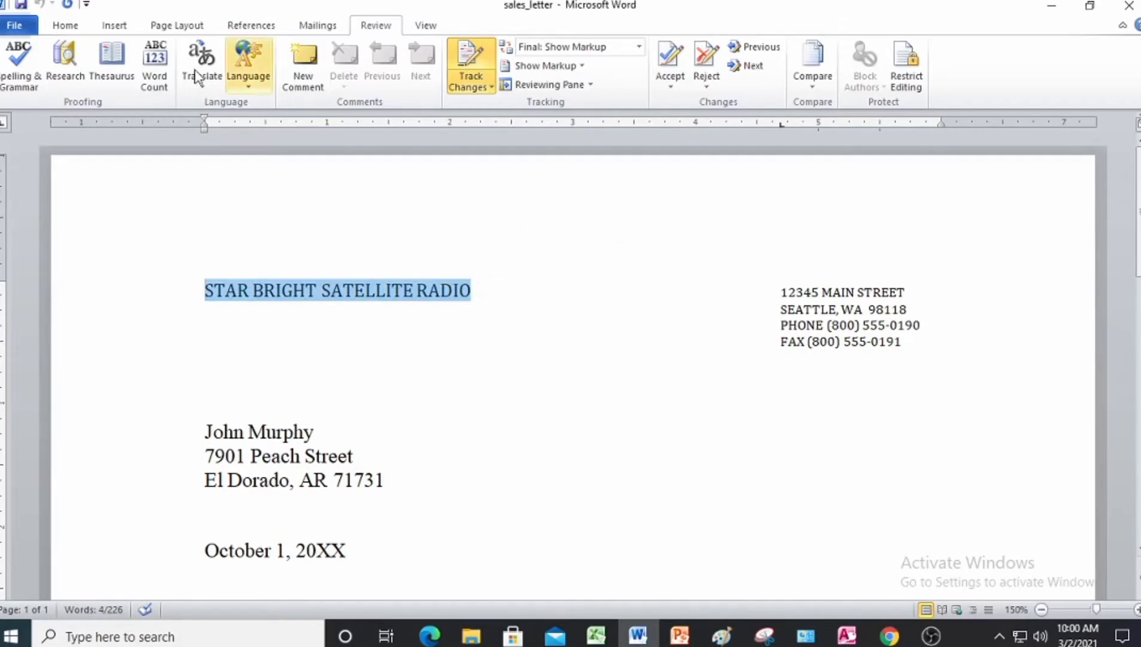
pyautogui.click(65, 25)
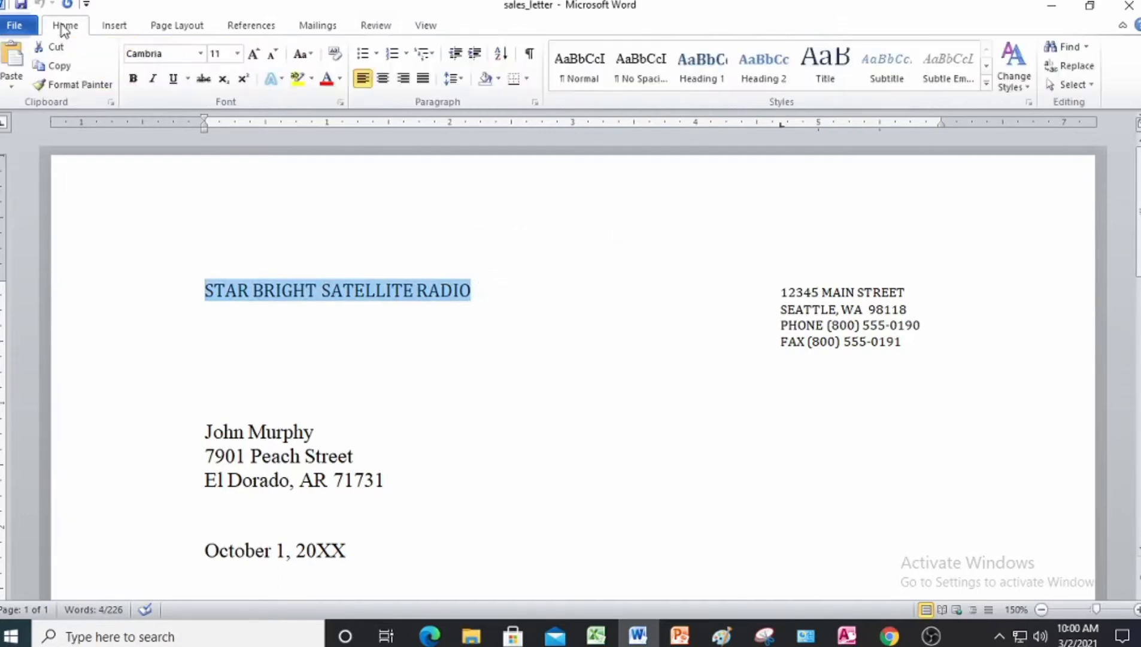
pyautogui.click(142, 85)
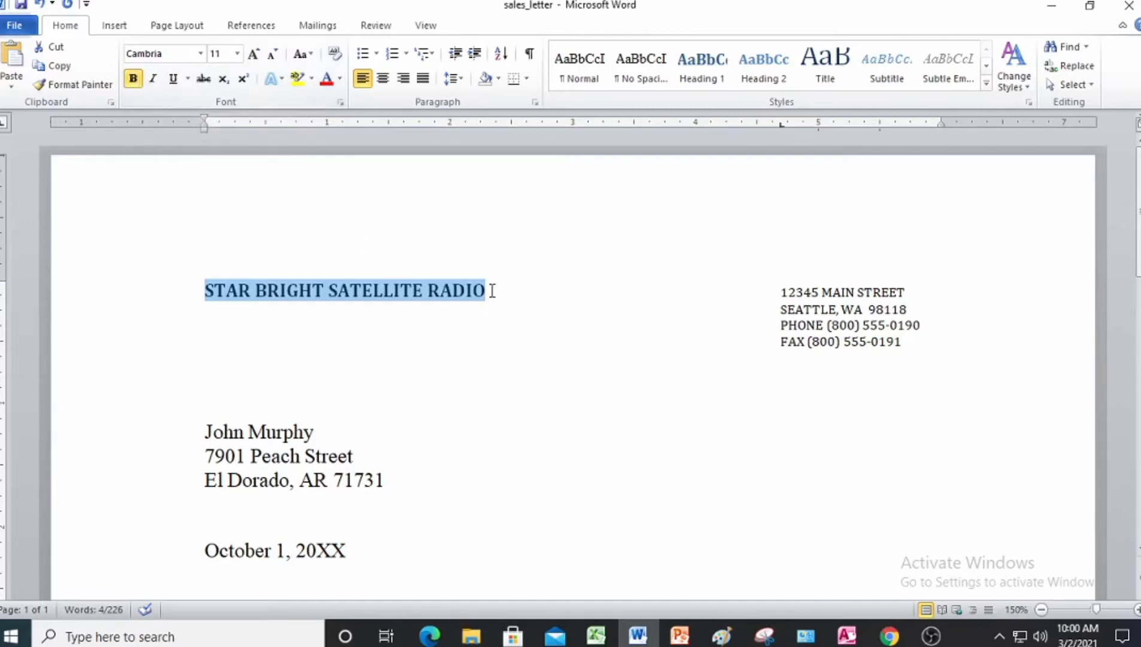
# - Italicize the words "Star Bright also broadcasts" in the second body paragraph
pyautogui.scroll(-3, 492, 290)
pyautogui.moveTo(341, 426); pyautogui.dragTo(534, 434)
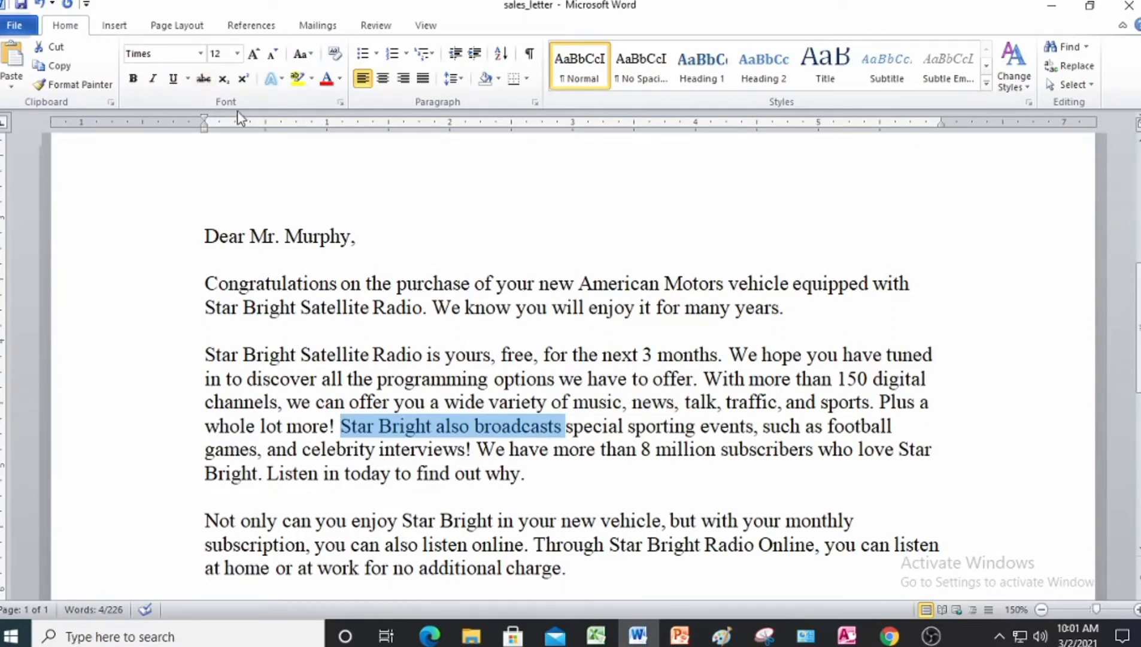
pyautogui.click(153, 79)
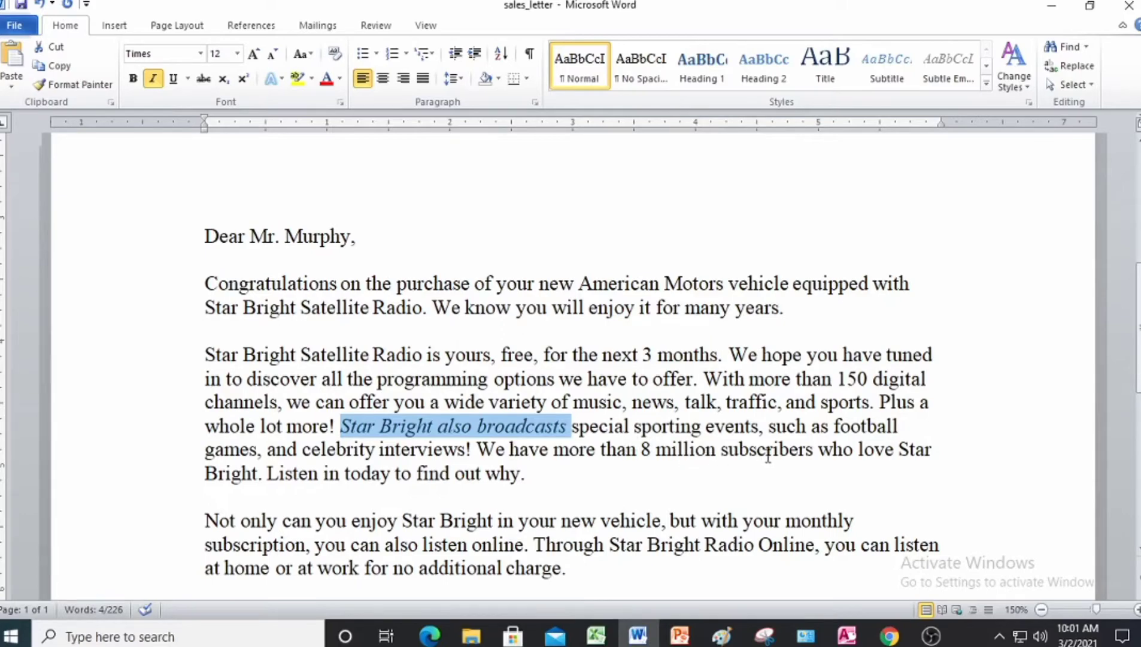
# - Make the fourth paragraph's first sentence, "Star Bright is only $10.95 a month.", bold
pyautogui.scroll(-1, 739, 470)
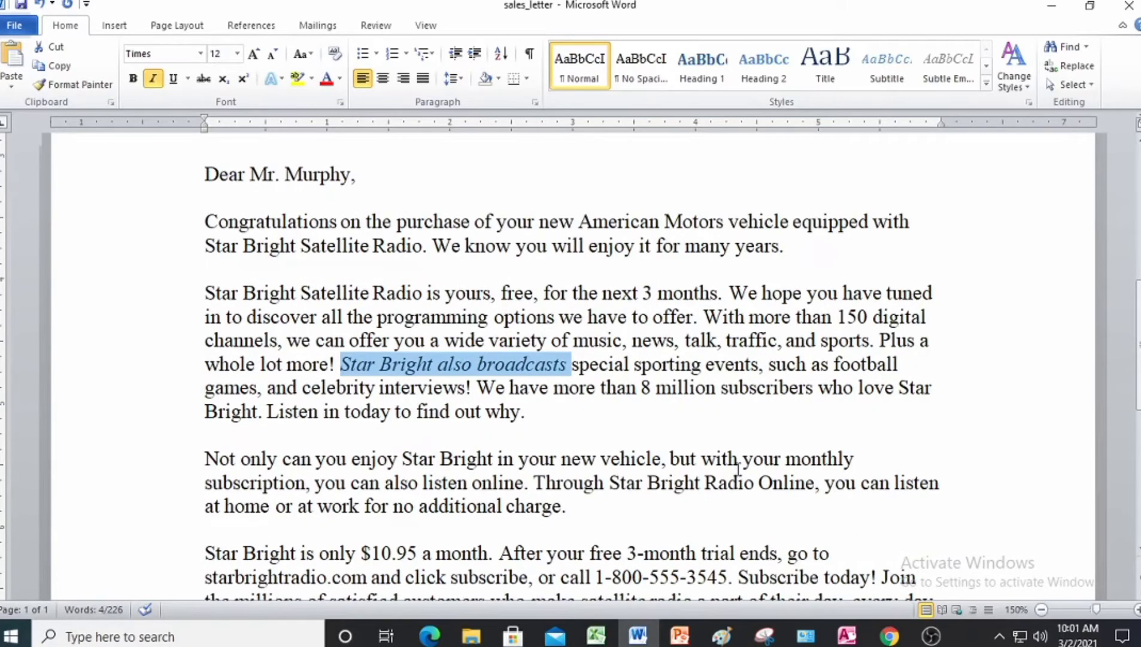
pyautogui.scroll(-1, 738, 470)
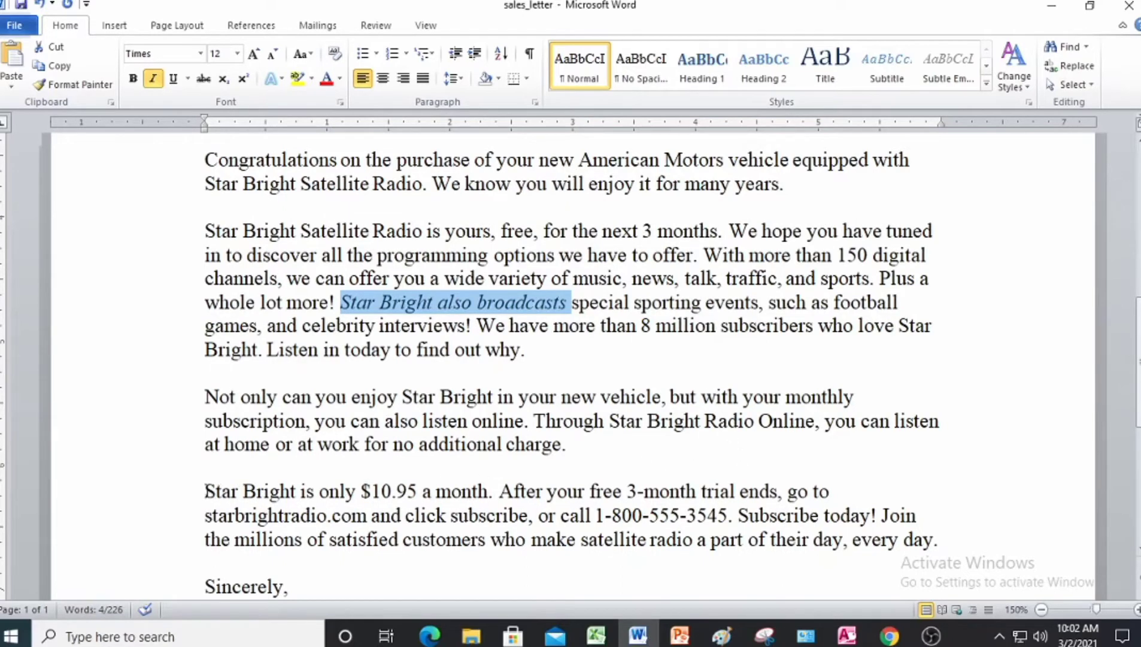
pyautogui.moveTo(206, 491); pyautogui.dragTo(495, 492)
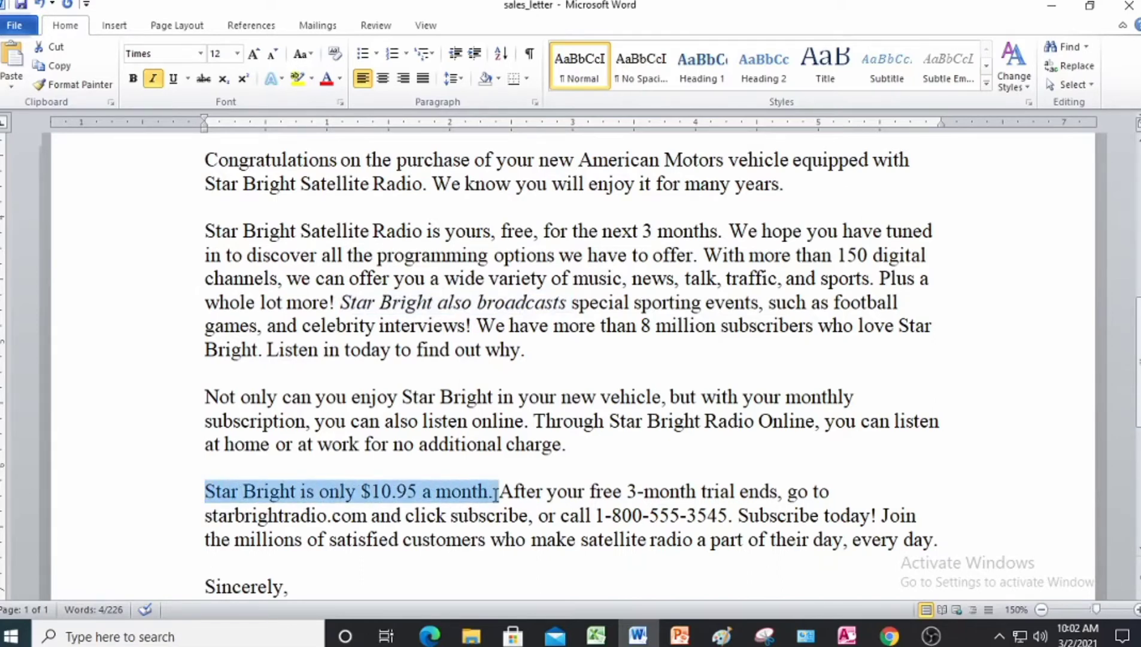
pyautogui.moveTo(496, 492); pyautogui.dragTo(494, 500)
pyautogui.click(133, 78)
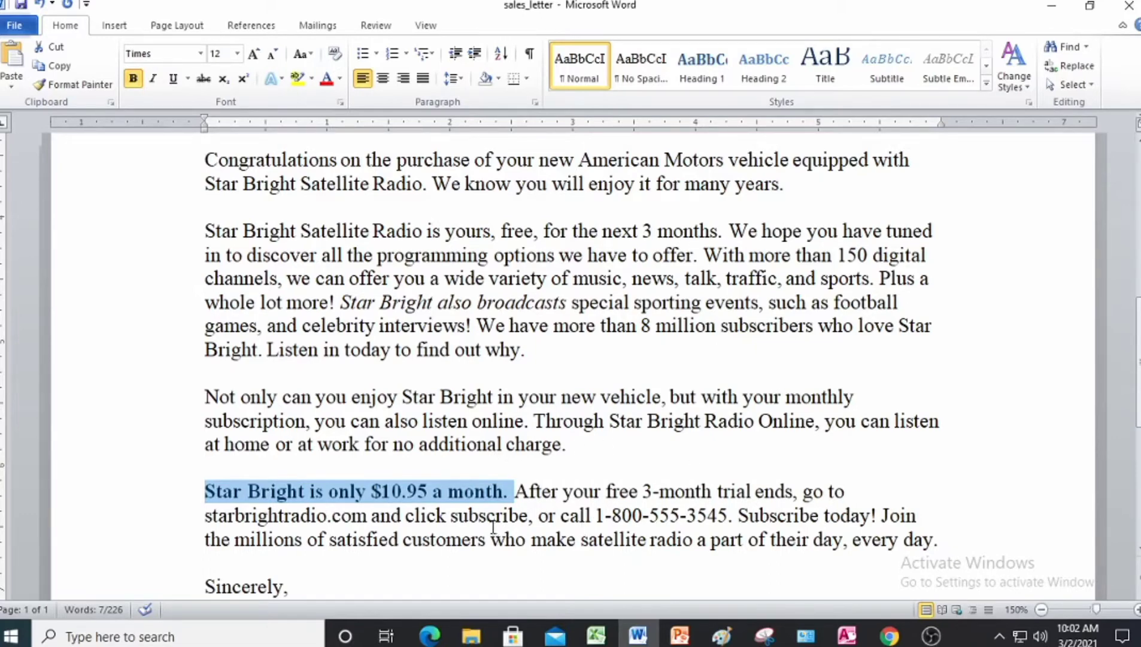
# - Change the word "Subscribe" before "today!" in the fourth paragraph to UPPERCASE and make it bold
pyautogui.moveTo(451, 516); pyautogui.dragTo(537, 519)
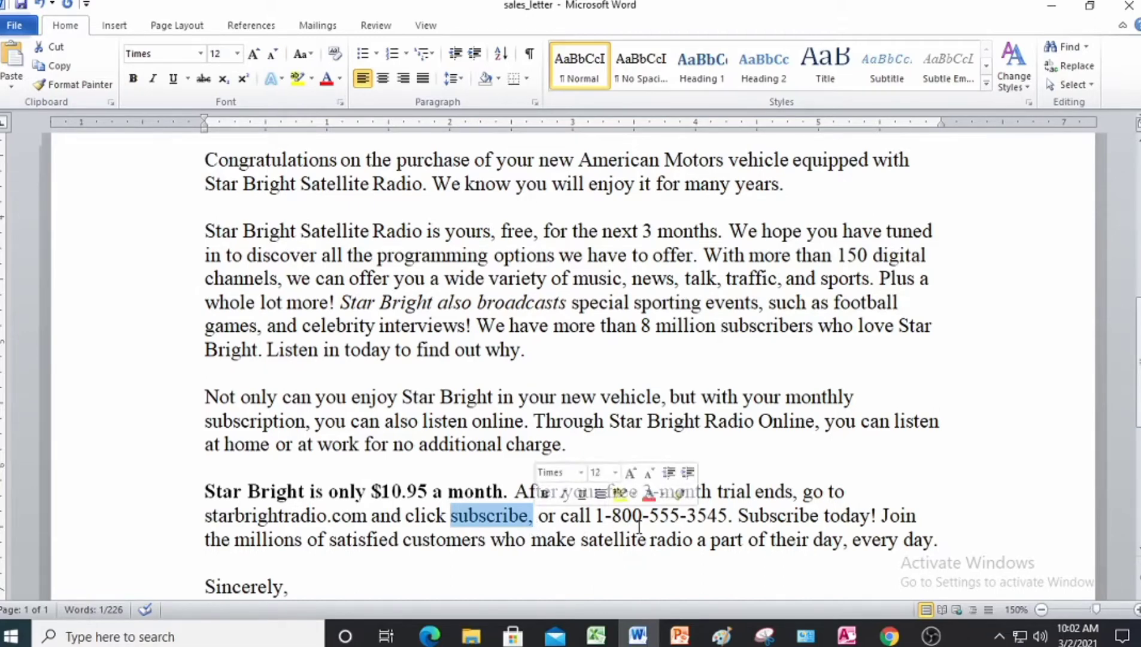
pyautogui.moveTo(740, 516); pyautogui.dragTo(819, 516)
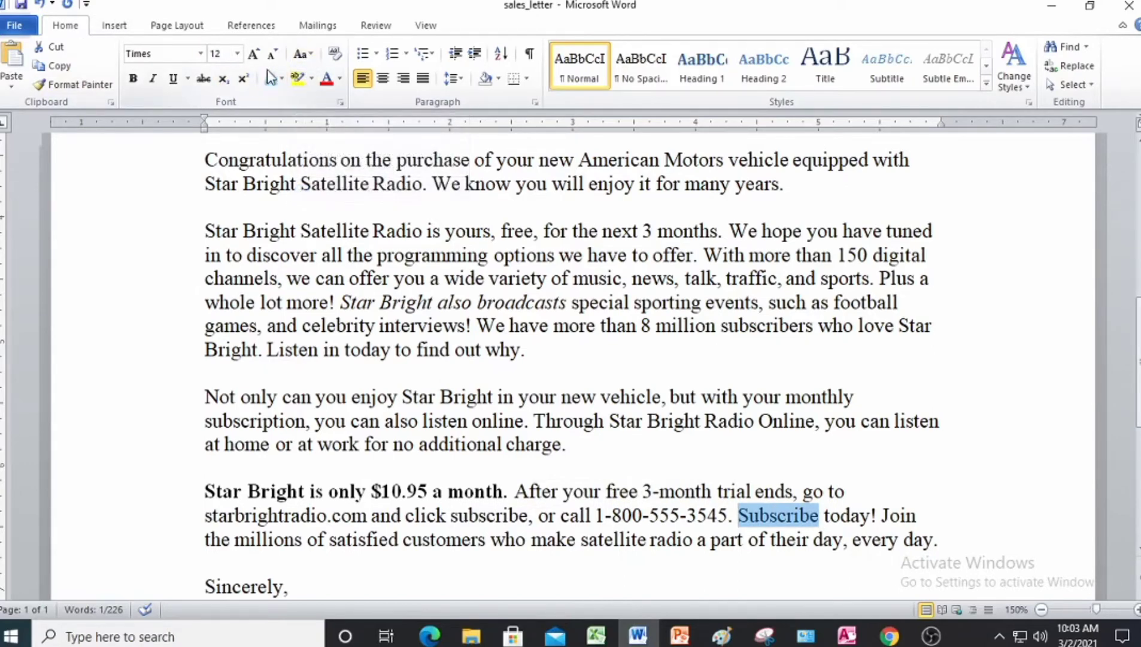
pyautogui.click(313, 56)
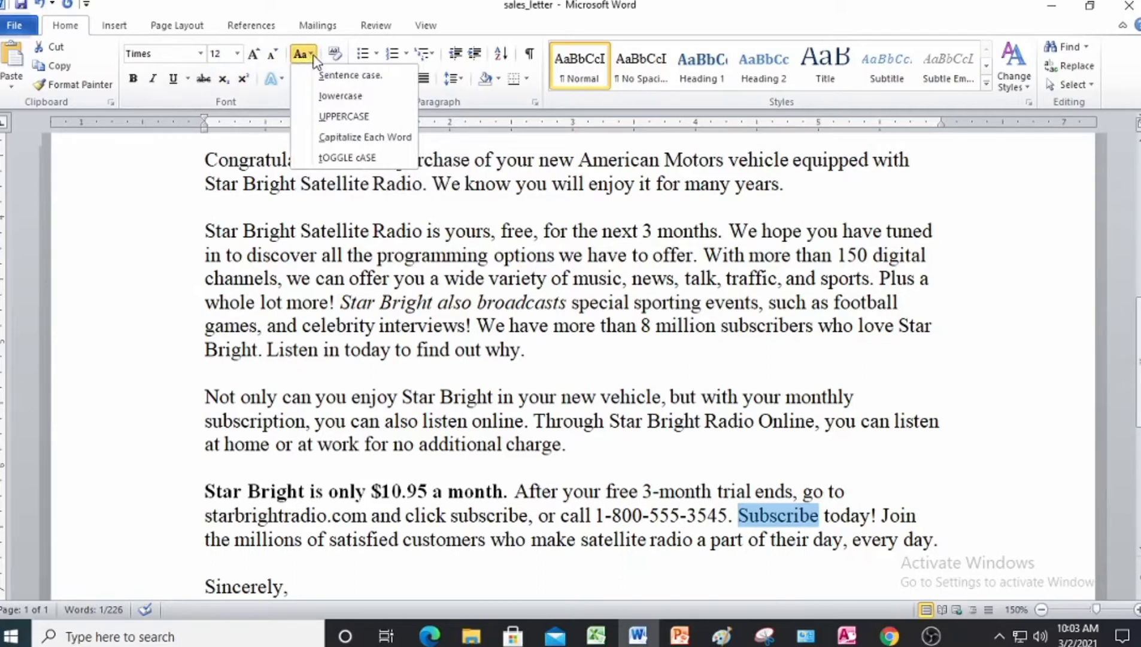
pyautogui.click(336, 116)
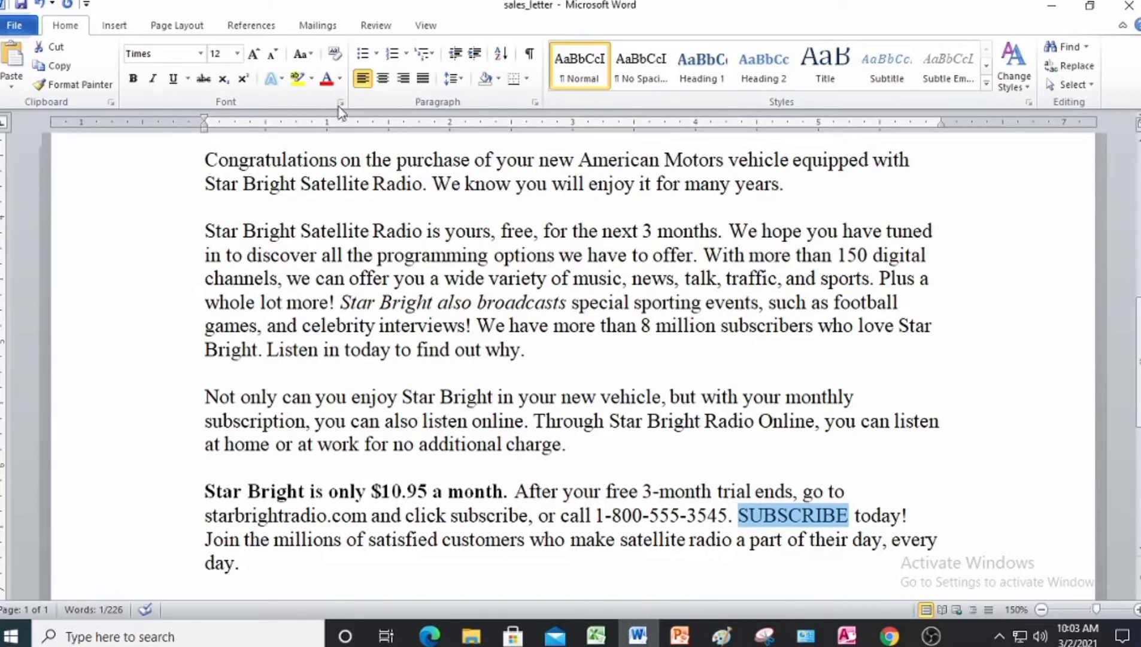
pyautogui.click(135, 80)
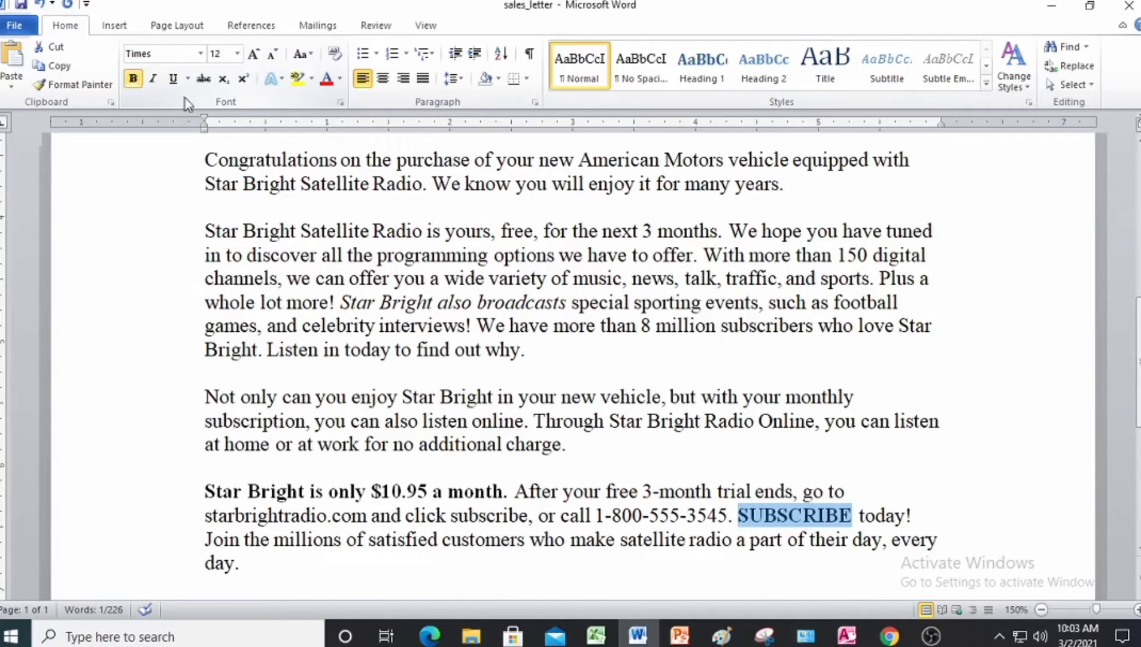
pyautogui.click(660, 490)
# - Apply a custom diagonal text watermark with the author's full name in semitransparent red Times, size 36
pyautogui.scroll(2, 680, 489)
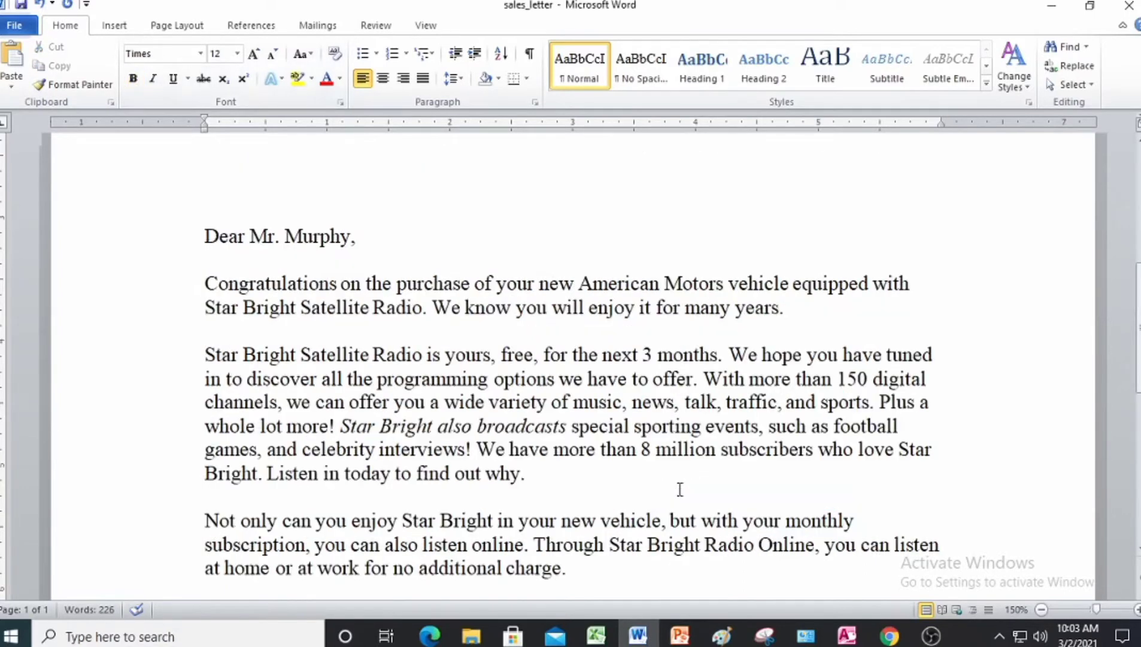
pyautogui.hotkey('ctrl', 'Home')
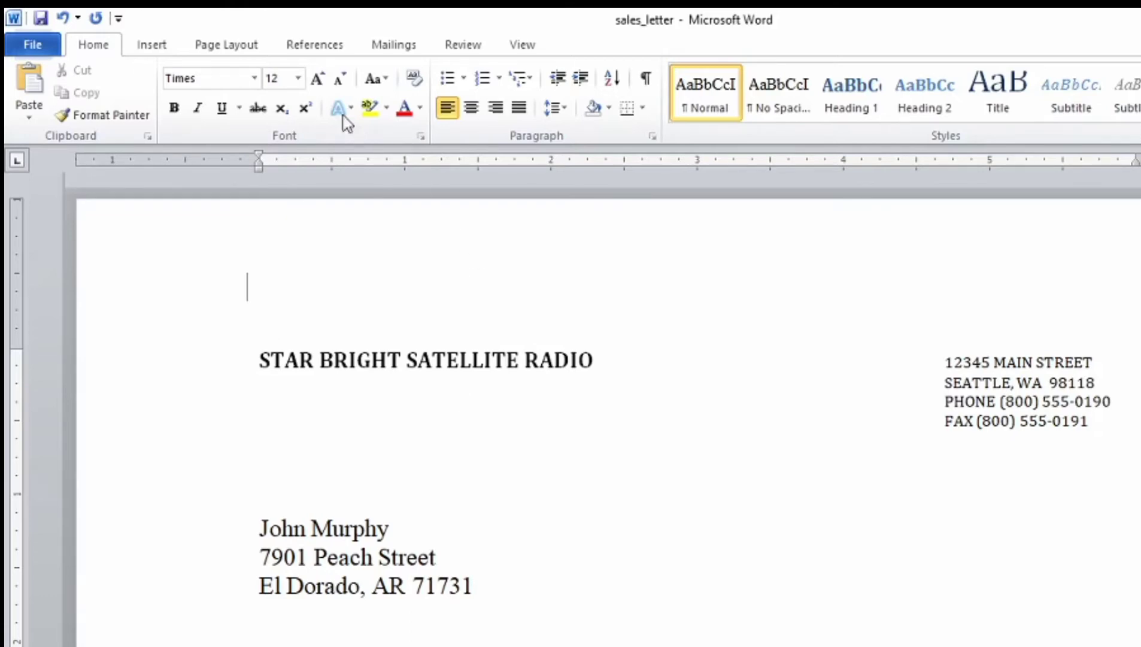
pyautogui.click(235, 47)
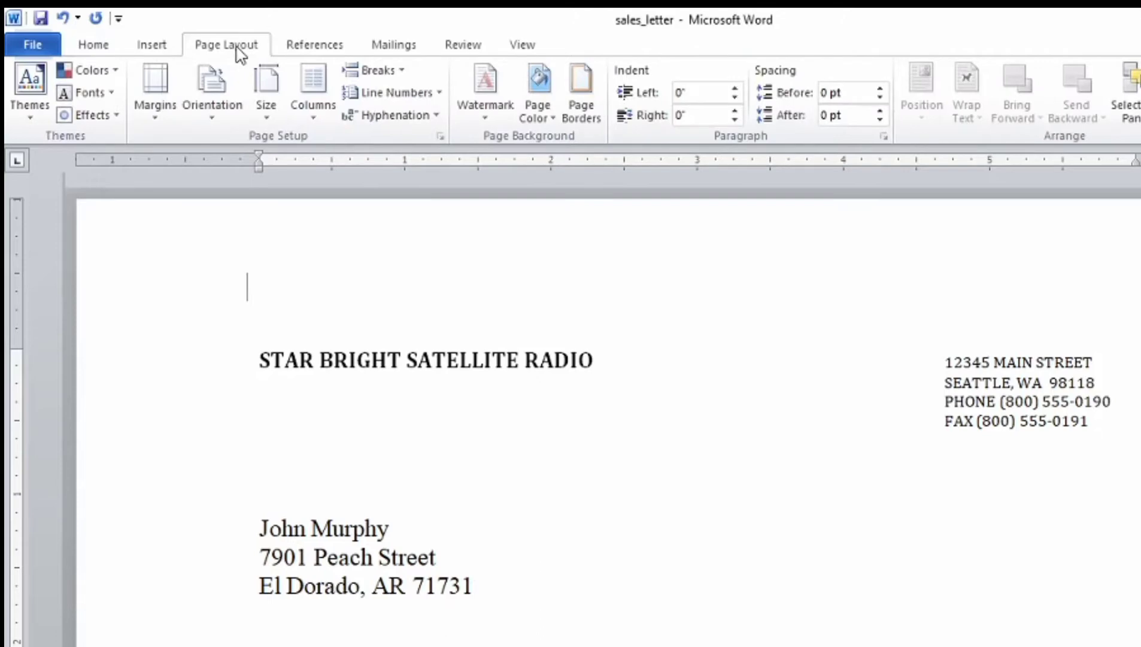
pyautogui.click(494, 114)
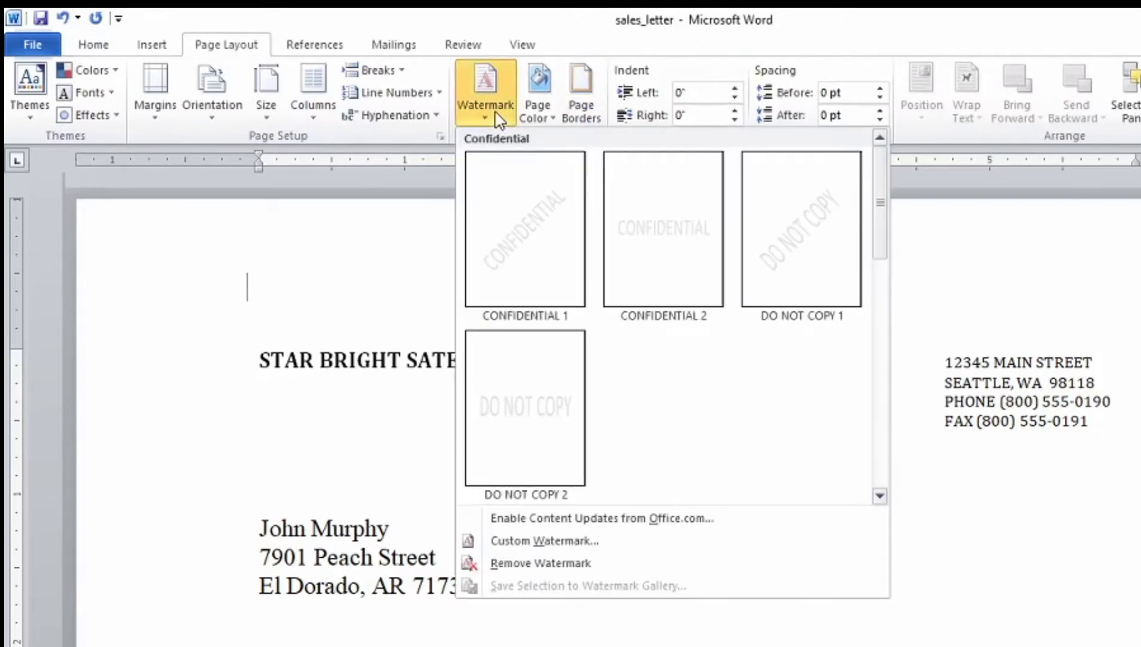
pyautogui.click(566, 546)
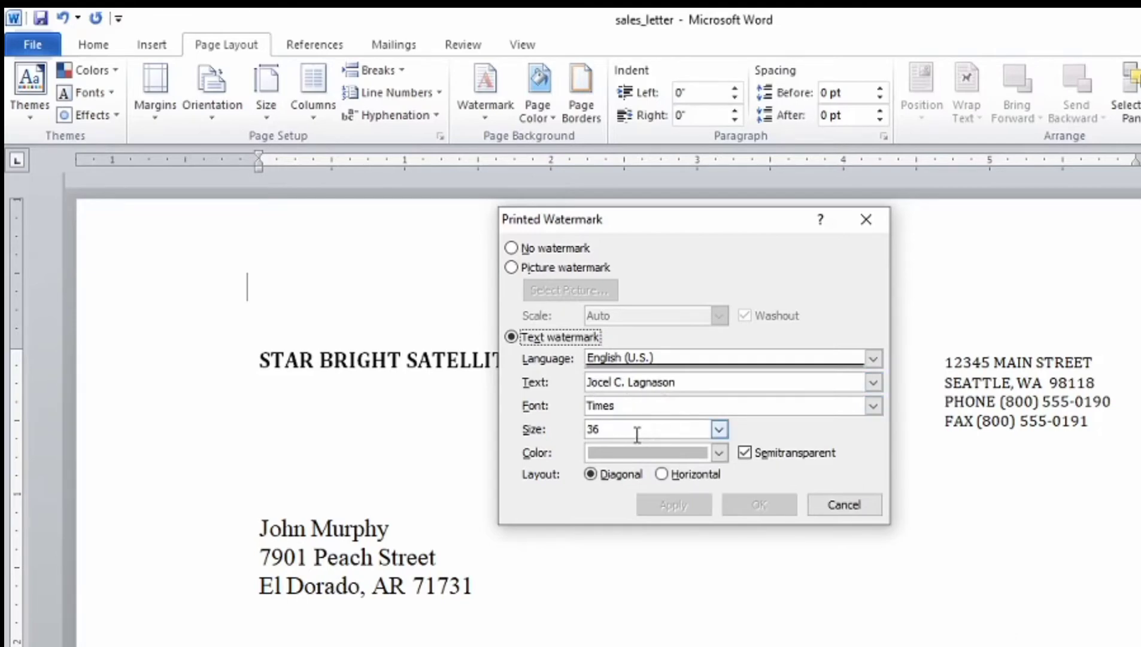
pyautogui.click(720, 453)
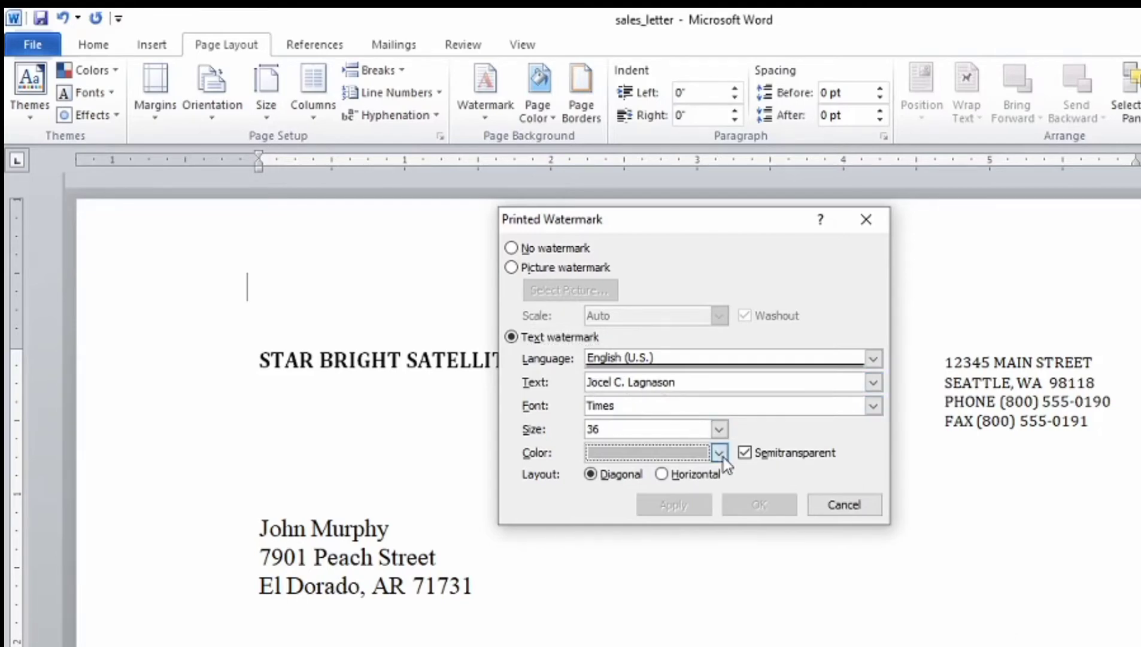
pyautogui.click(612, 626)
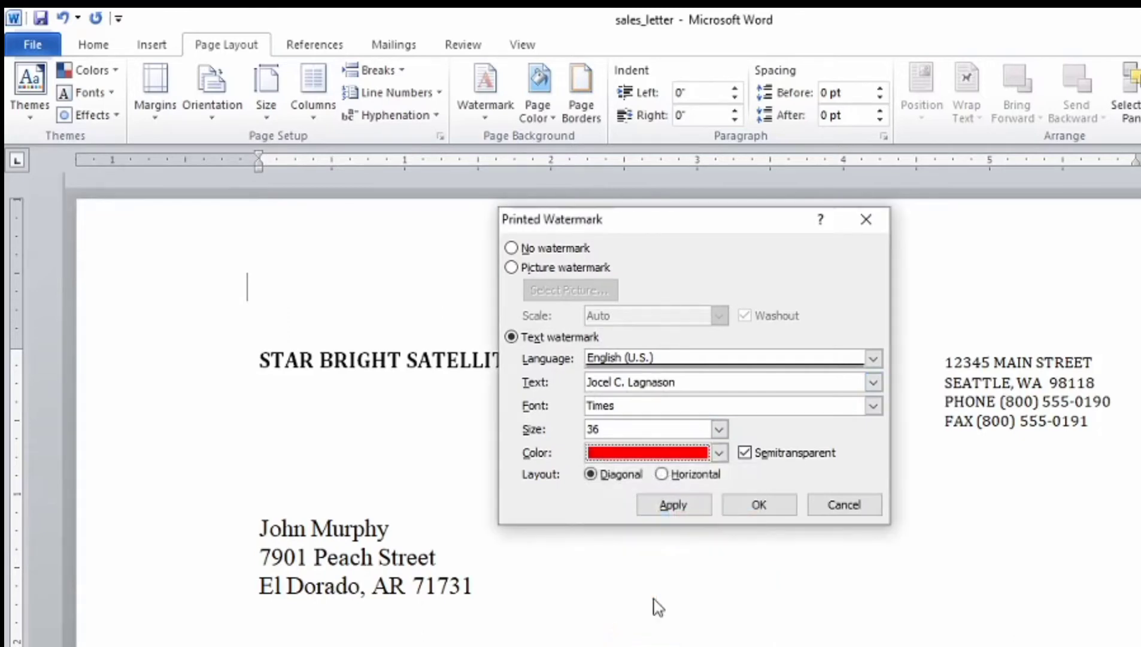
pyautogui.click(754, 506)
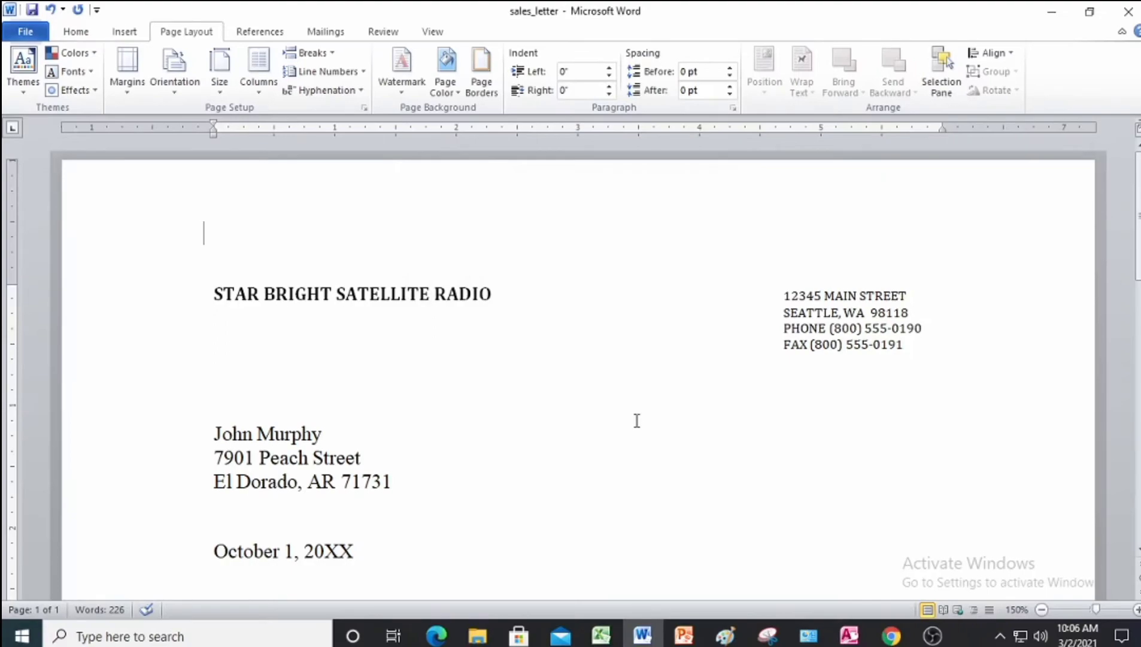
# - Save the finished sales_letter document and close it
pyautogui.scroll(-10, 637, 421)
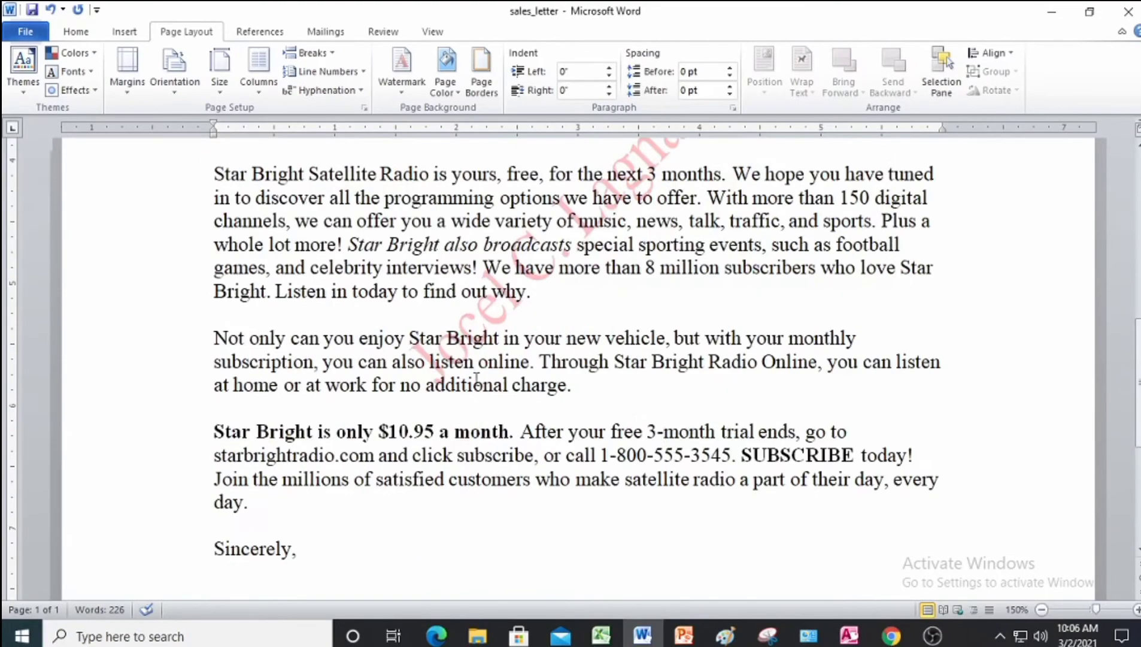
pyautogui.scroll(3, 476, 378)
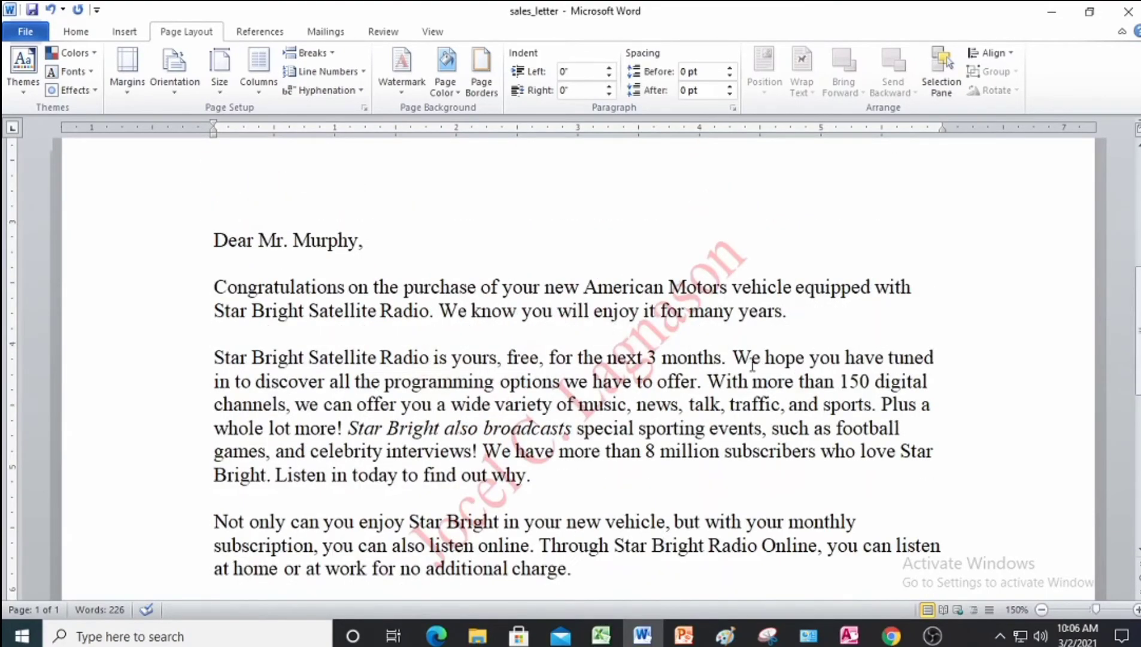
pyautogui.scroll(-2, 752, 363)
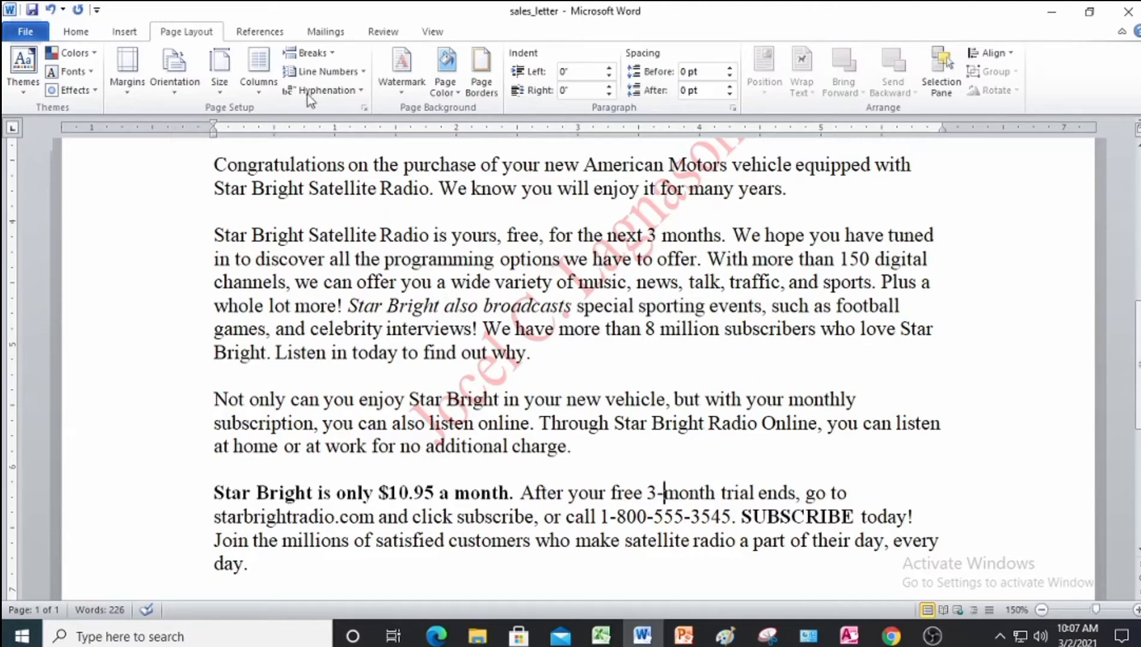
pyautogui.click(31, 10)
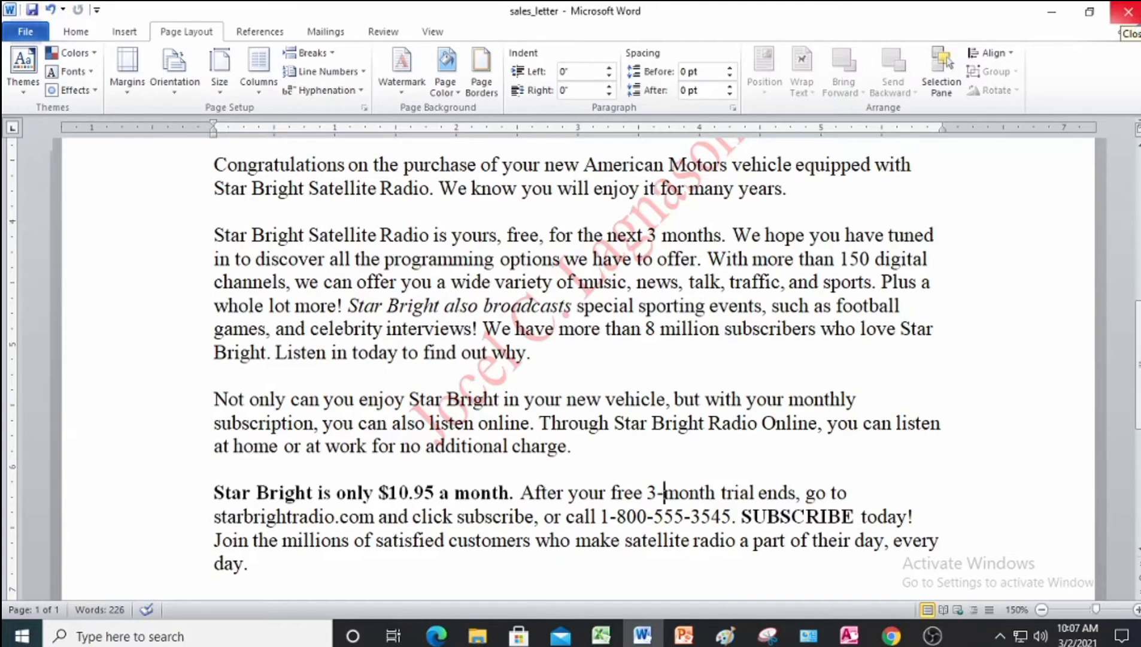
pyautogui.click(1128, 10)
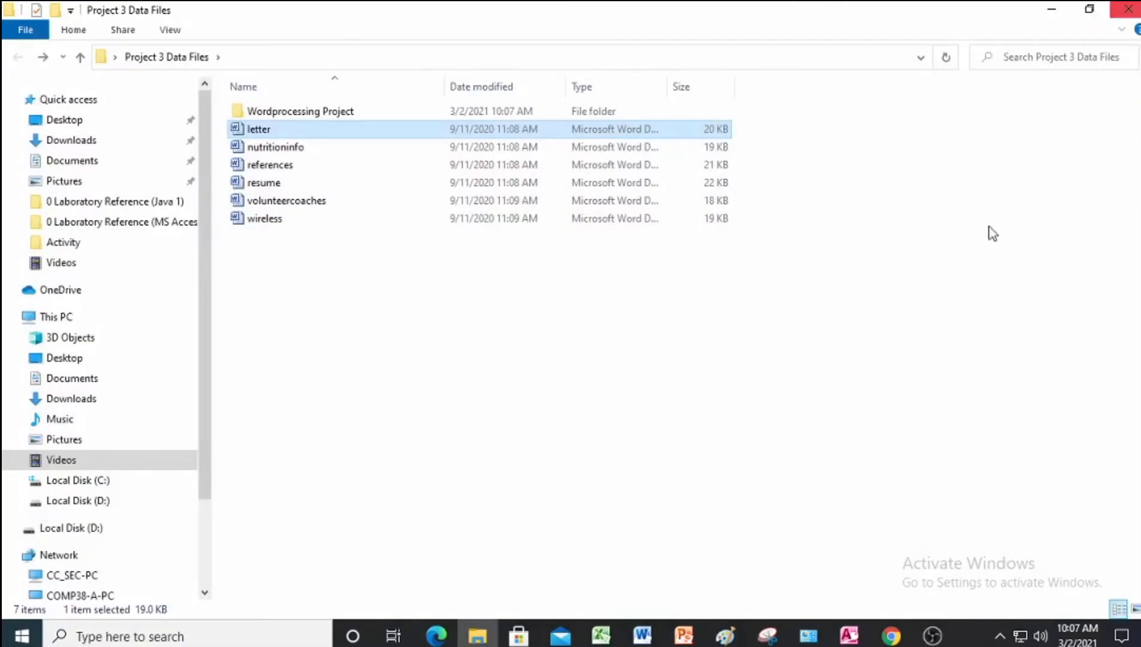
# - Check the Project 3-2 instructions in the PDF, then open volunteercoaches from Project 3 Data Files and enable editing
pyautogui.hotkey('alt', 'Tab')
pyautogui.scroll(-1, 653, 442)
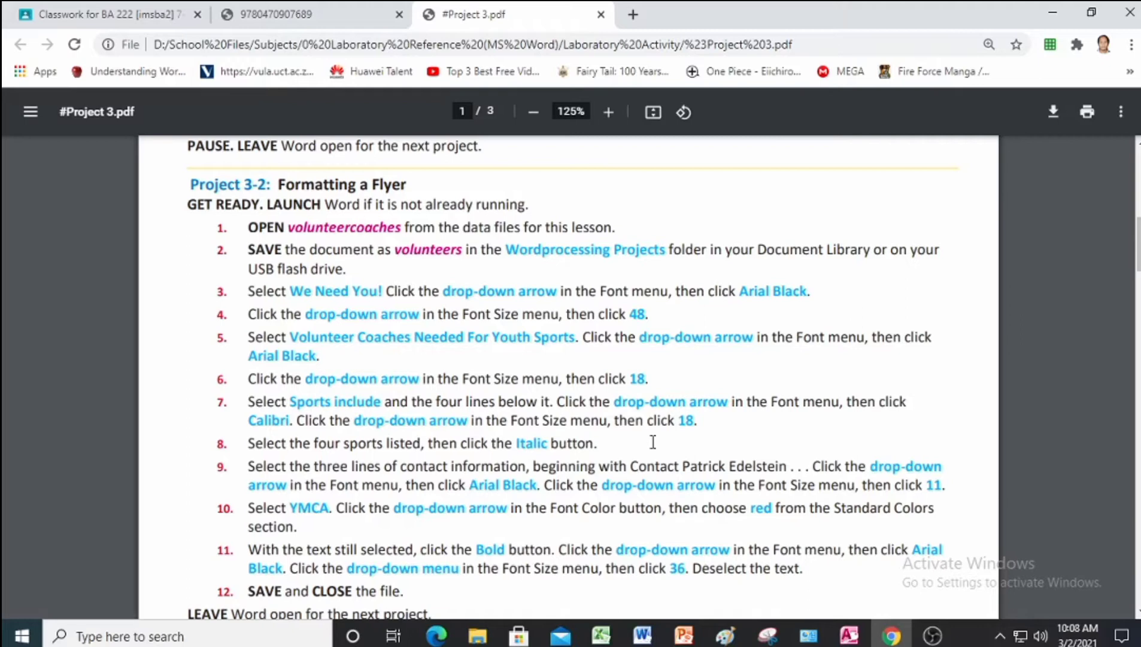
pyautogui.click(477, 635)
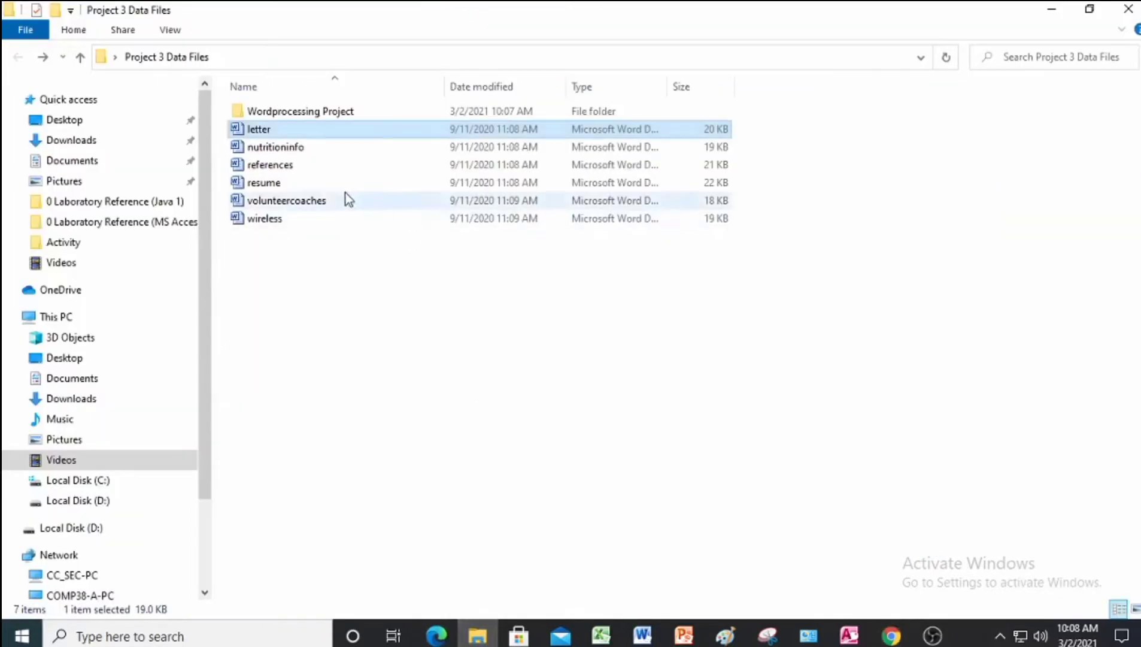
pyautogui.click(308, 204)
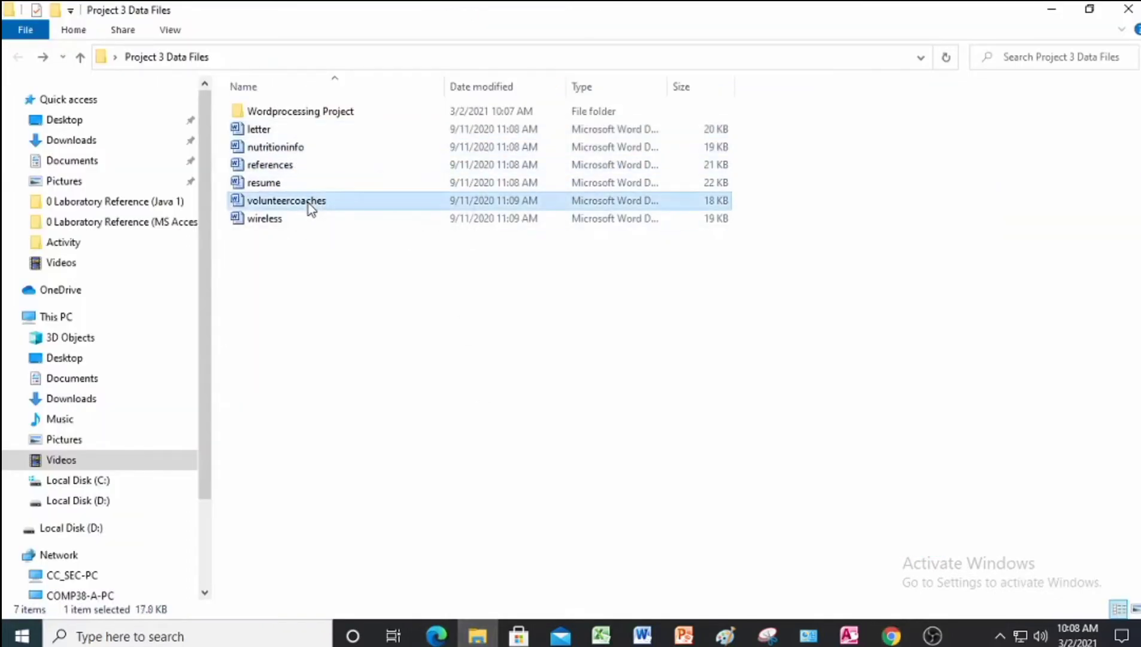
pyautogui.doubleClick(308, 204)
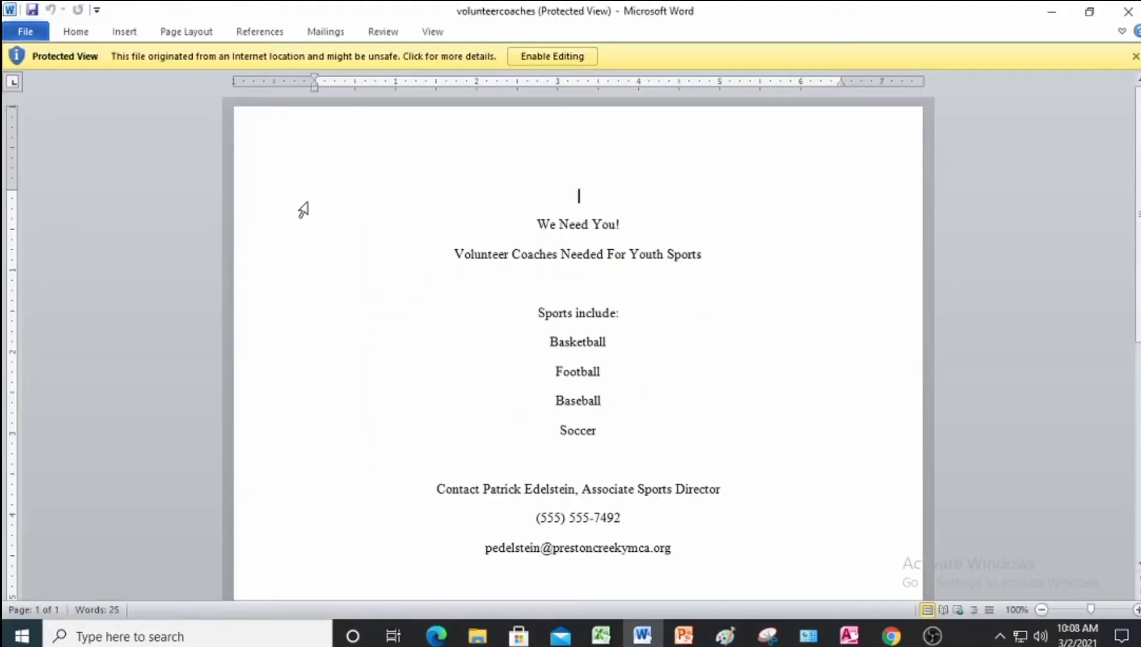
pyautogui.click(579, 58)
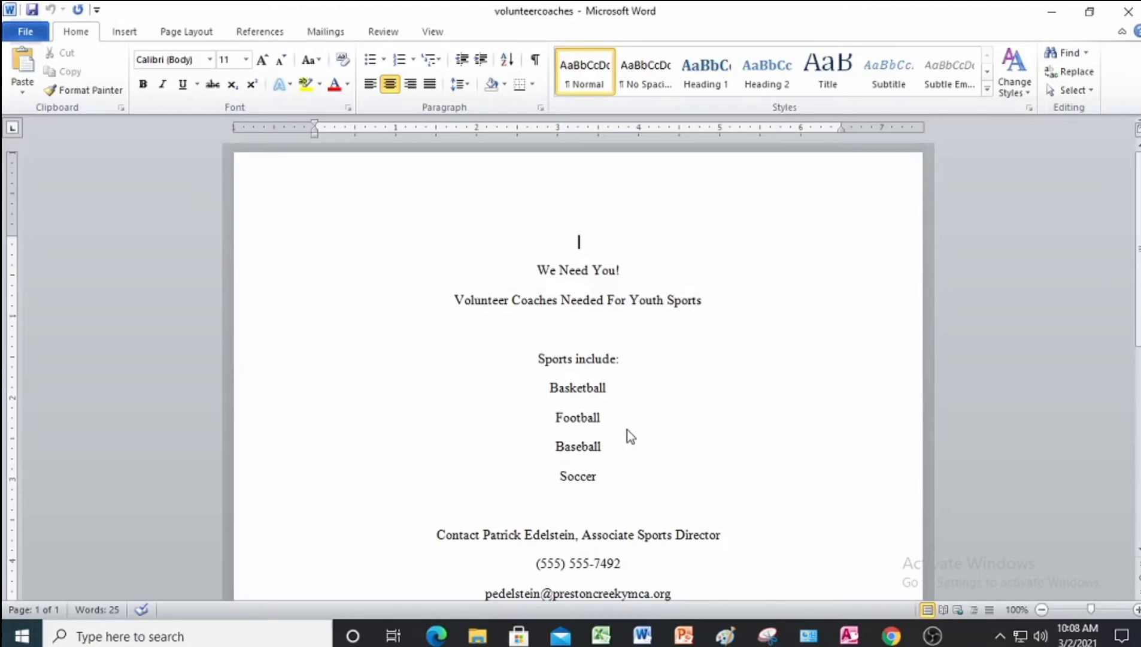
# - Save the flyer under the name volunteers in the Wordprocessing Project folder
pyautogui.press('F12')
pyautogui.click(231, 293)
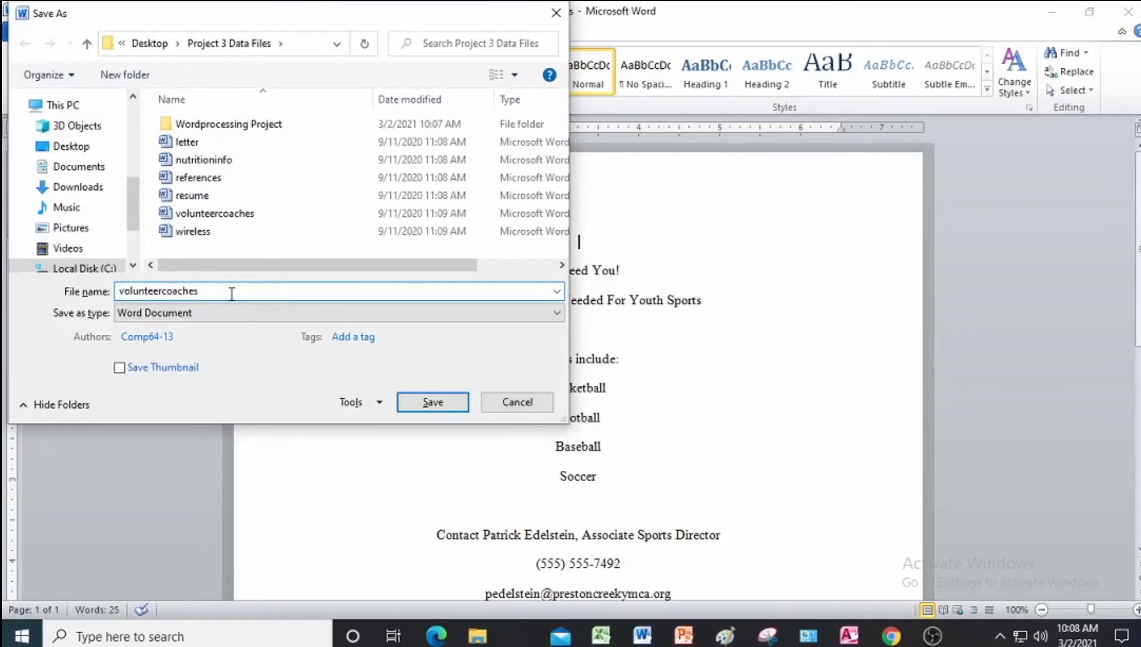
pyautogui.press('BackSpace')
pyautogui.press('BackSpace')
pyautogui.press('BackSpace')
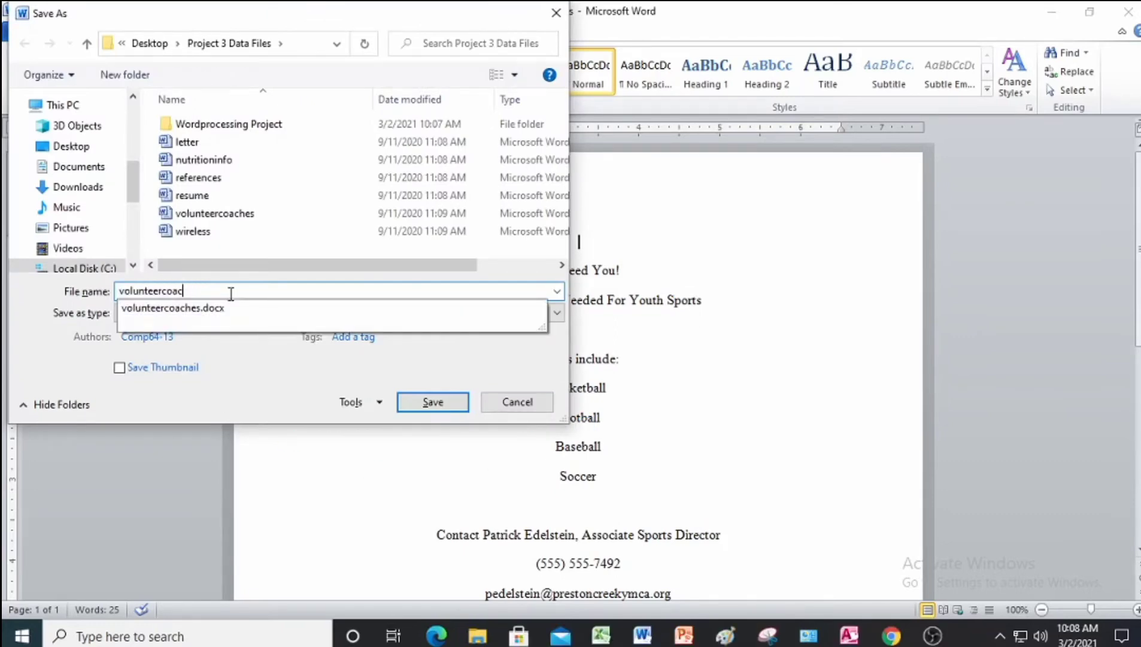
pyautogui.press('BackSpace')
pyautogui.press('BackSpace')
pyautogui.press('BackSpace')
pyautogui.press('BackSpace')
pyautogui.write('s')
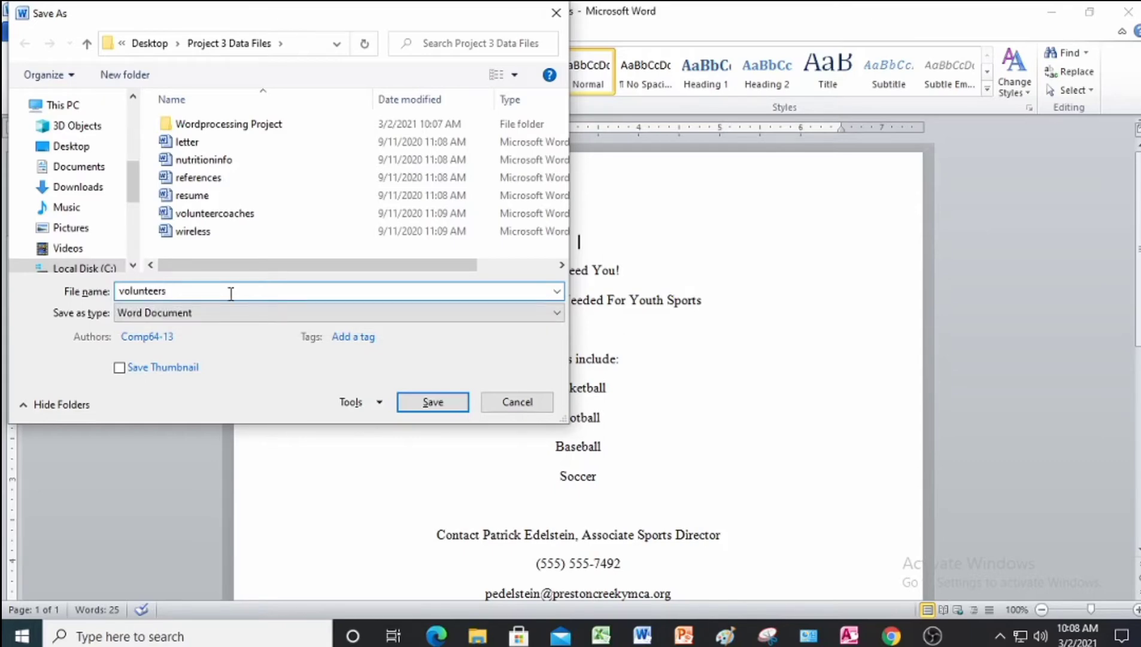
pyautogui.click(266, 132)
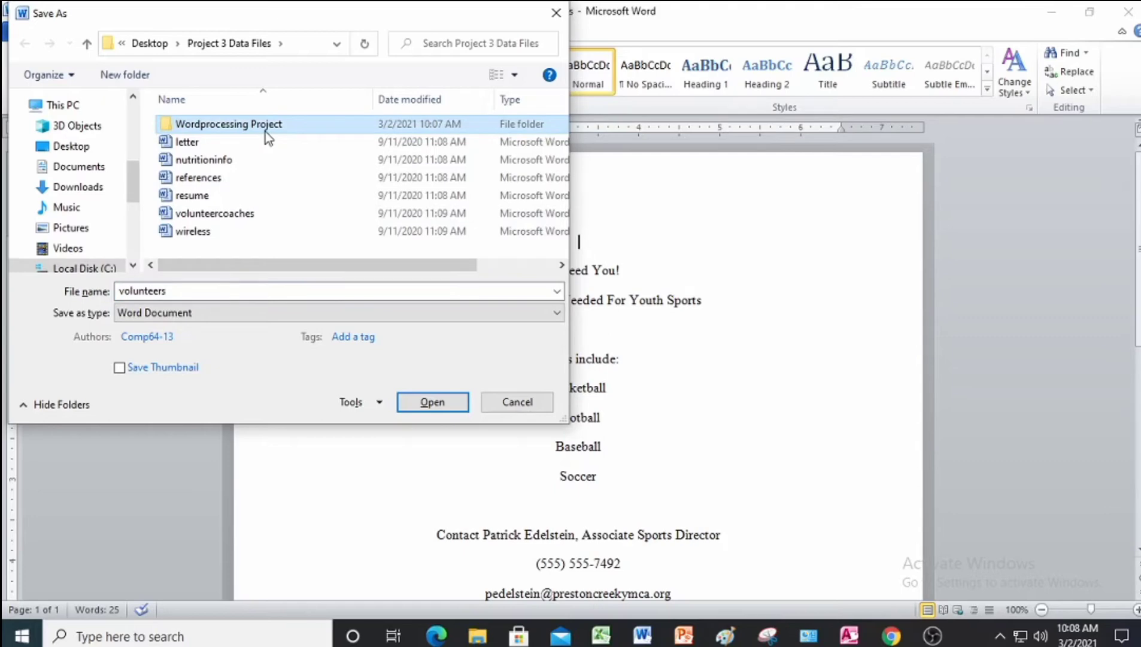
pyautogui.doubleClick(265, 132)
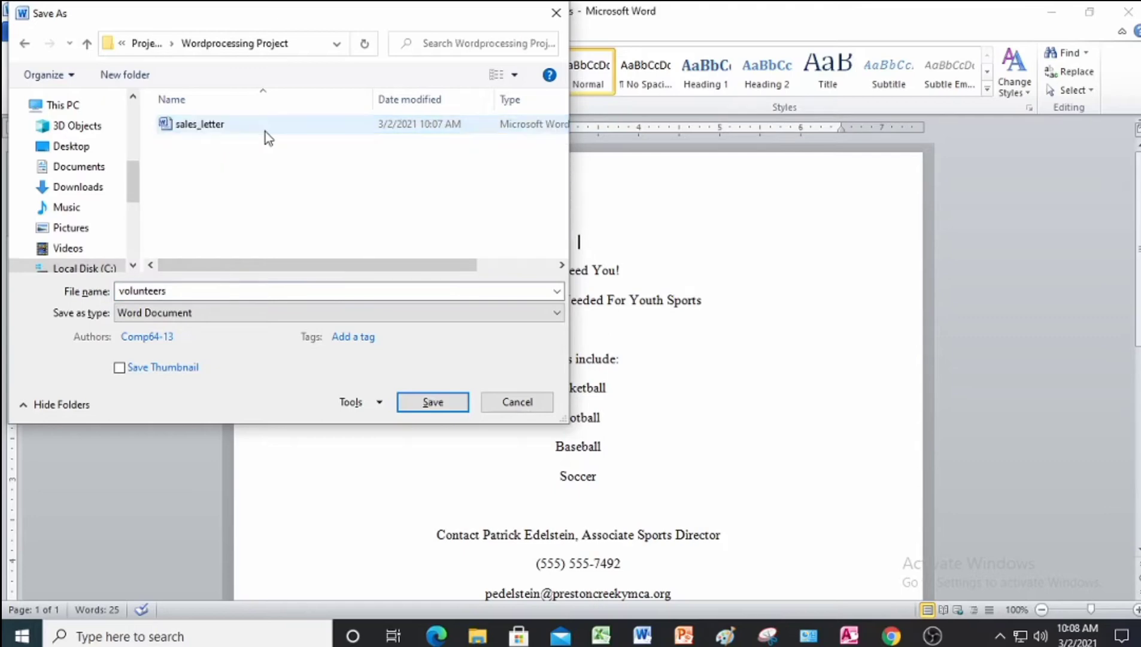
pyautogui.click(432, 401)
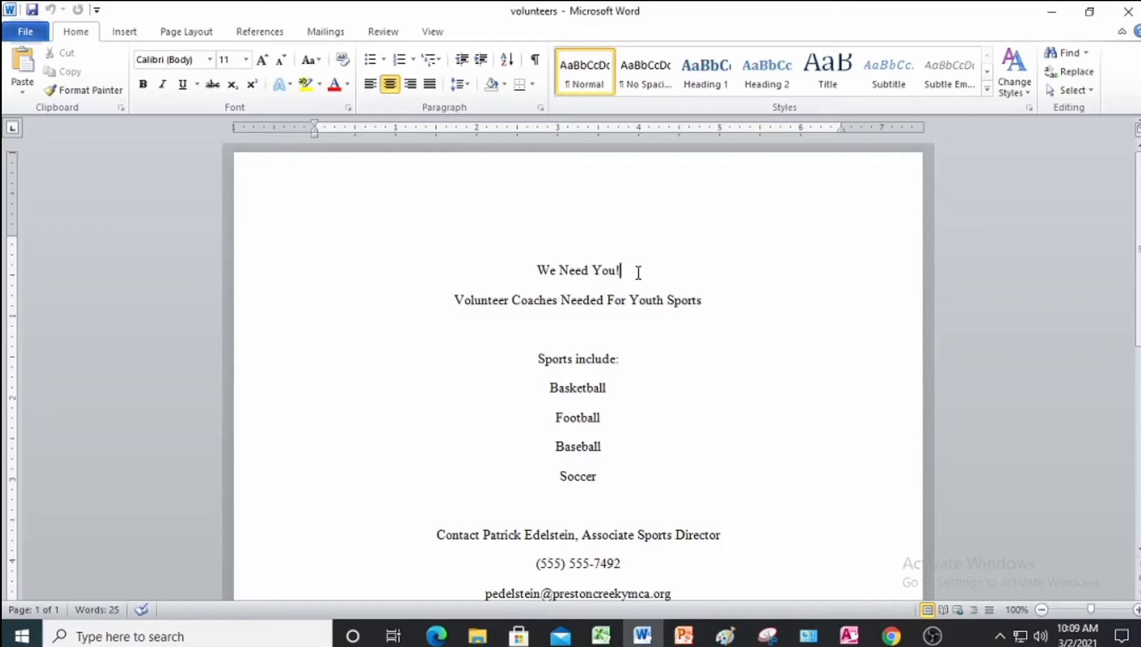
# - Format the "We Need You!" line in Arial Black at size 48
pyautogui.moveTo(624, 270); pyautogui.dragTo(541, 271)
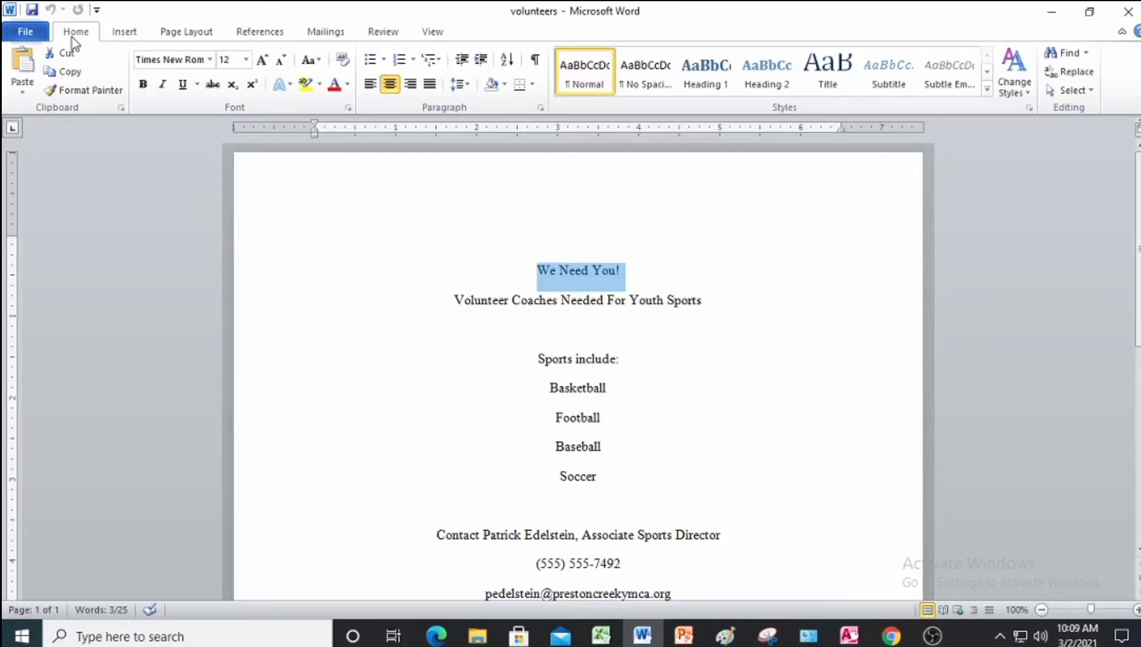
pyautogui.click(211, 59)
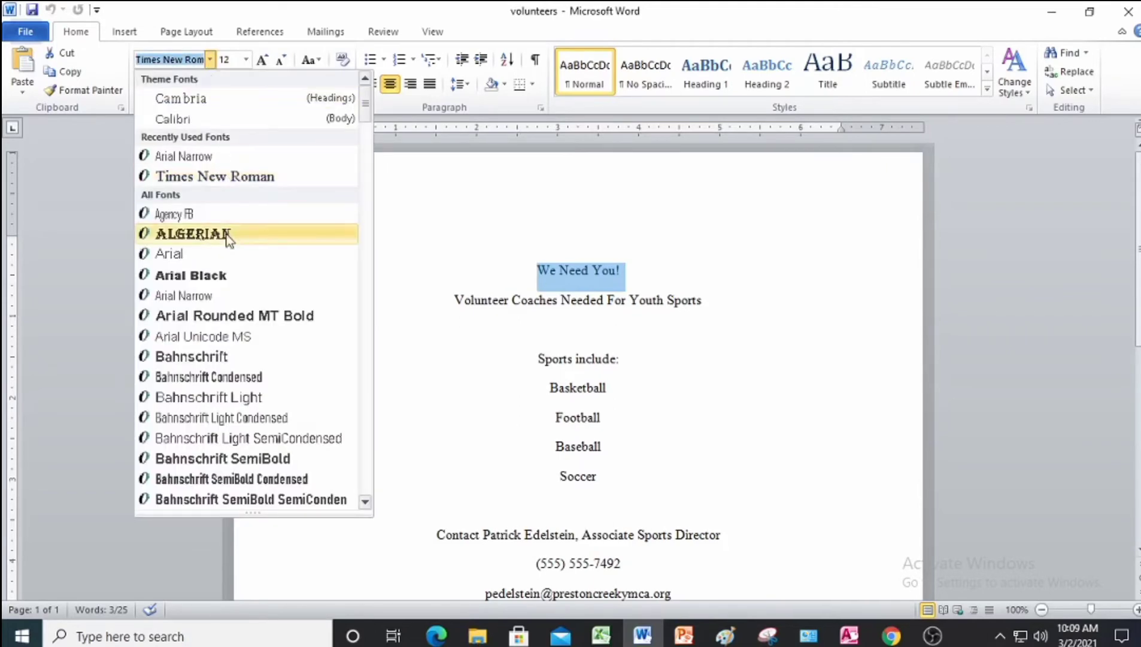
pyautogui.click(218, 275)
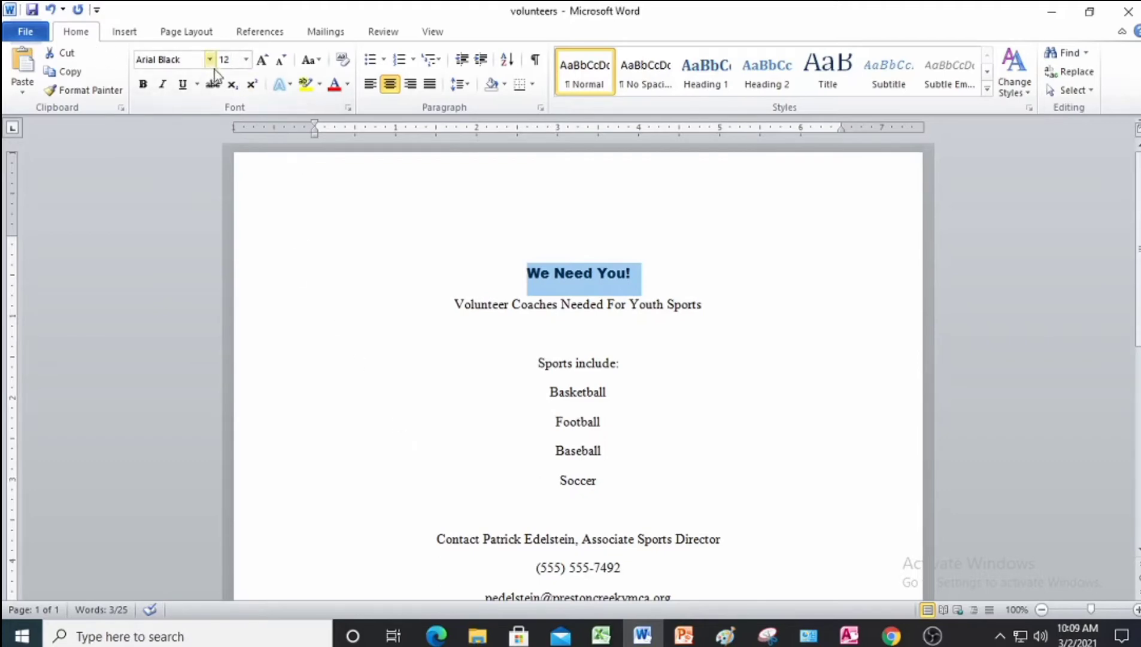
pyautogui.click(246, 60)
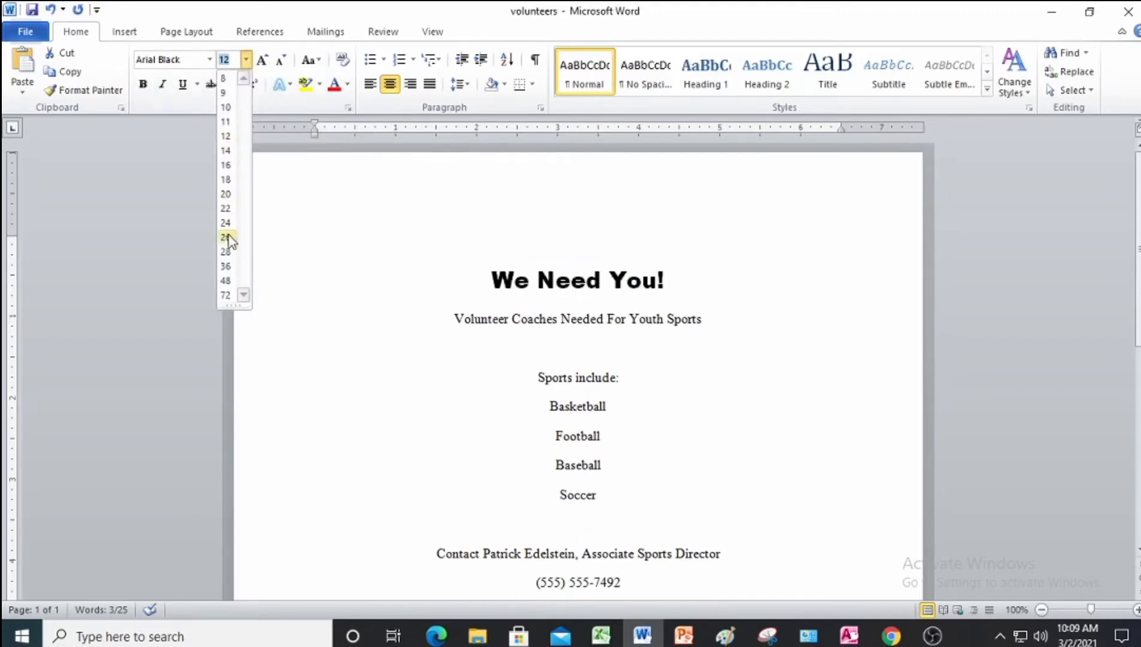
pyautogui.click(228, 281)
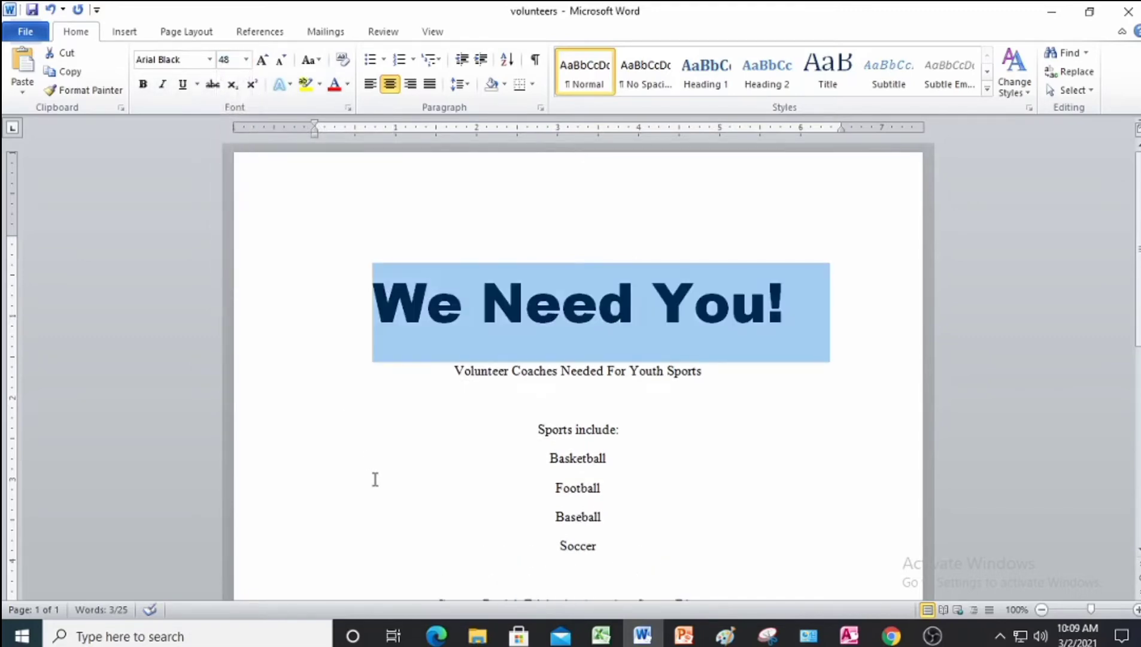
pyautogui.click(386, 426)
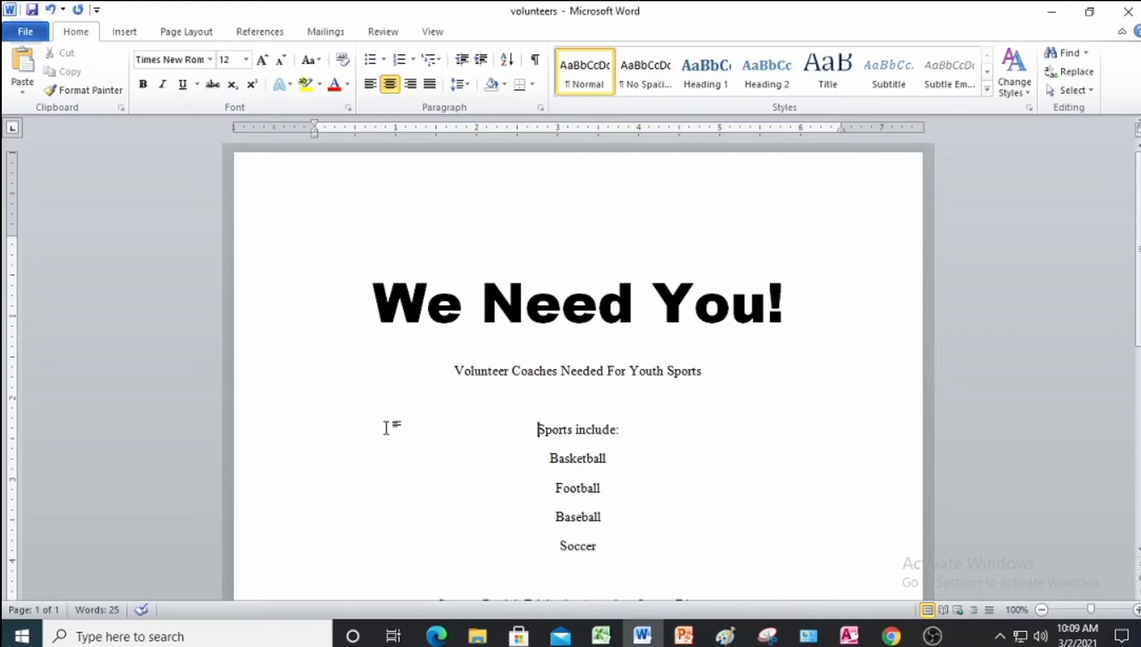
# - Format the "Volunteer Coaches Needed For Youth Sports" line in Arial Black at size 18
pyautogui.moveTo(453, 367); pyautogui.dragTo(721, 385)
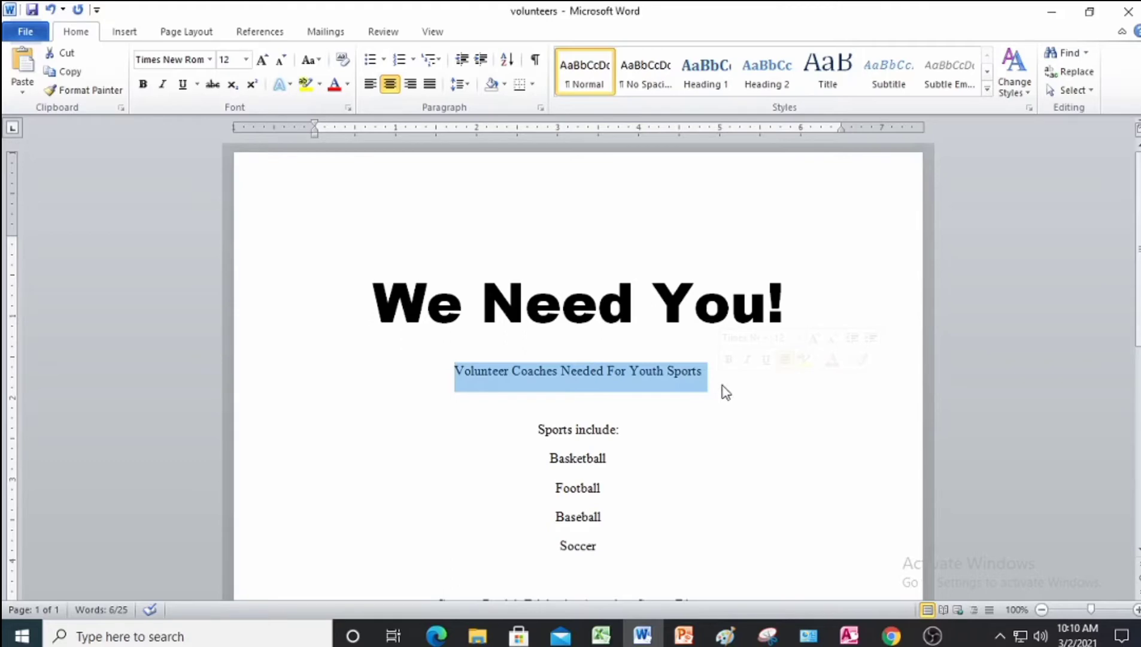
pyautogui.click(212, 59)
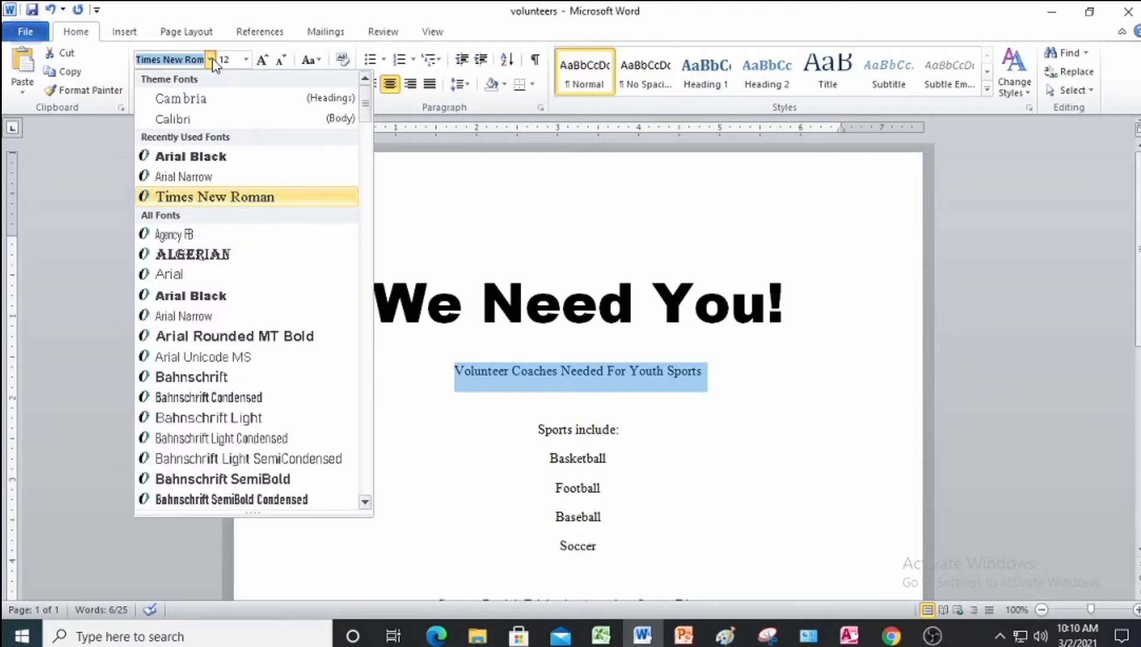
pyautogui.click(210, 298)
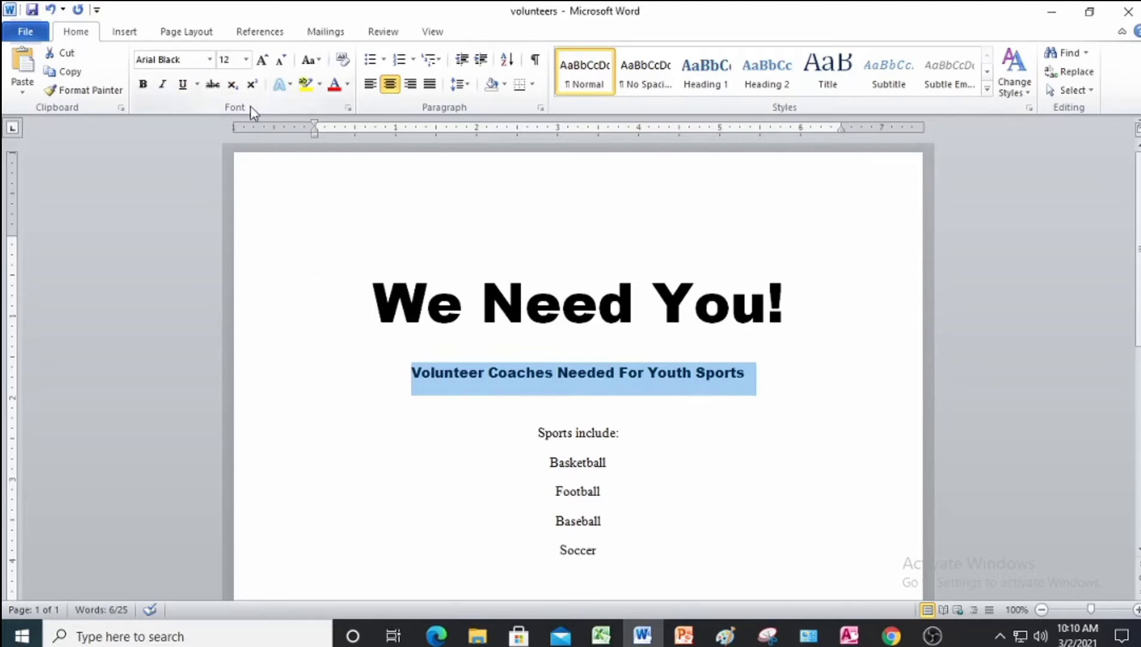
pyautogui.click(246, 60)
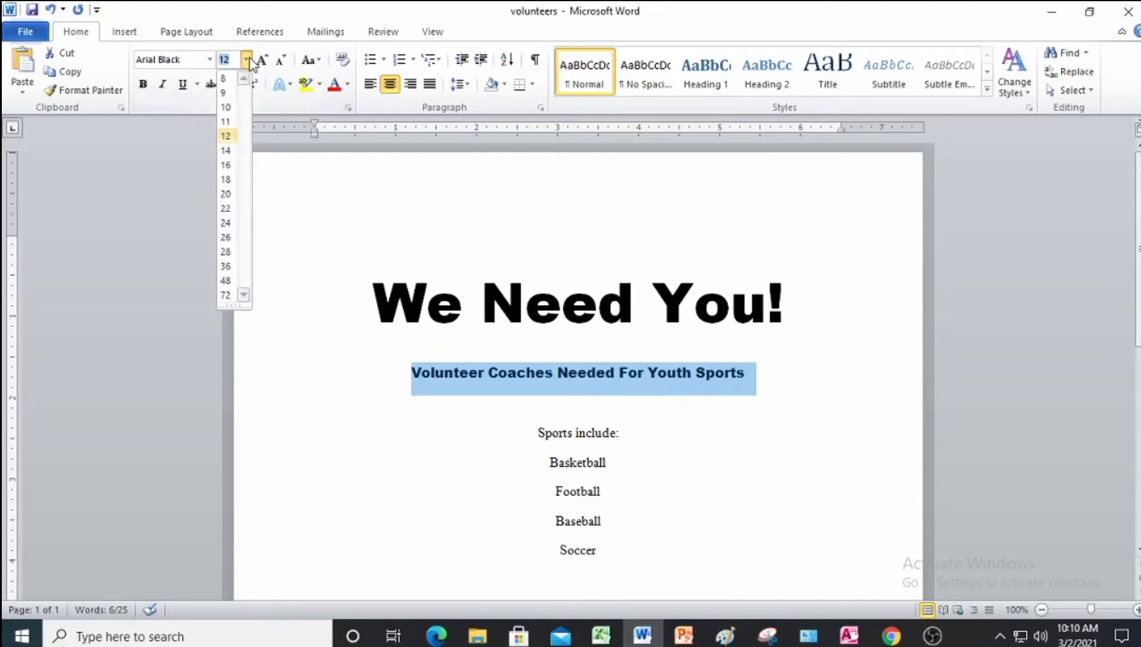
pyautogui.click(228, 181)
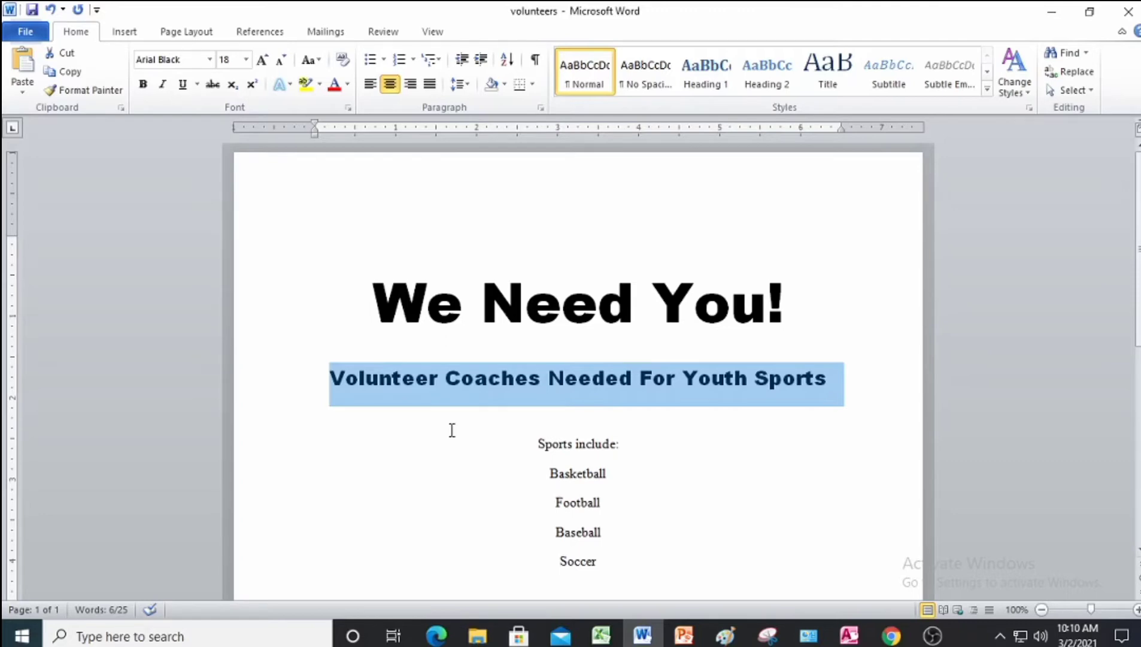
# - Format the "Sports include:" line and the four sports below it in Calibri (Body) at size 18
pyautogui.scroll(-1, 601, 462)
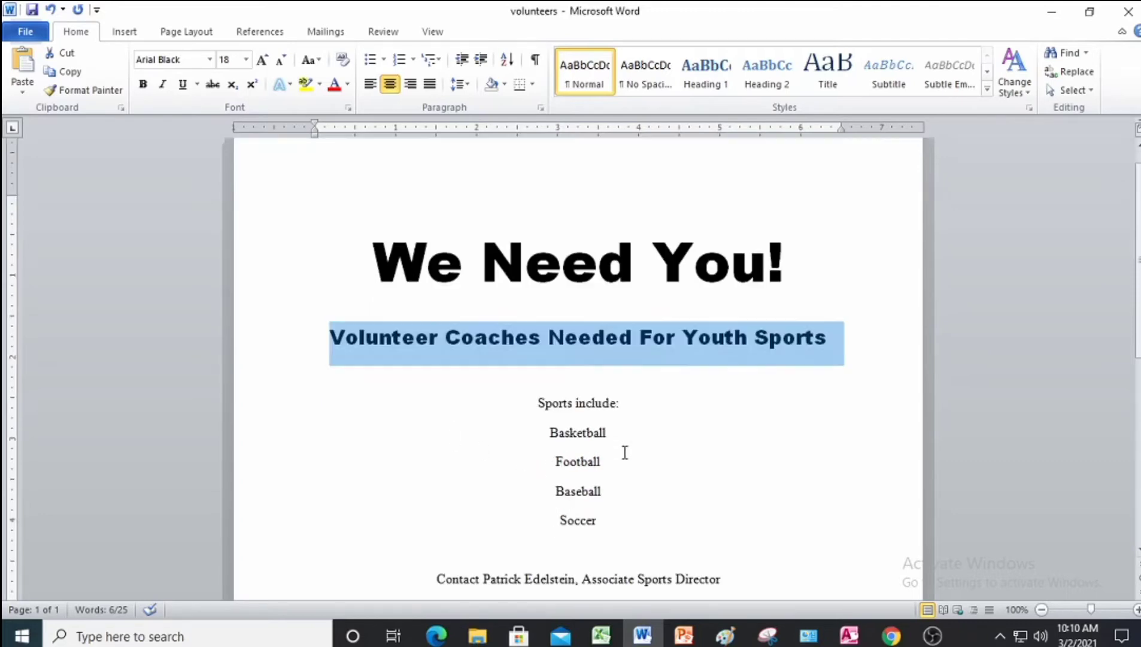
pyautogui.moveTo(540, 400); pyautogui.dragTo(628, 532)
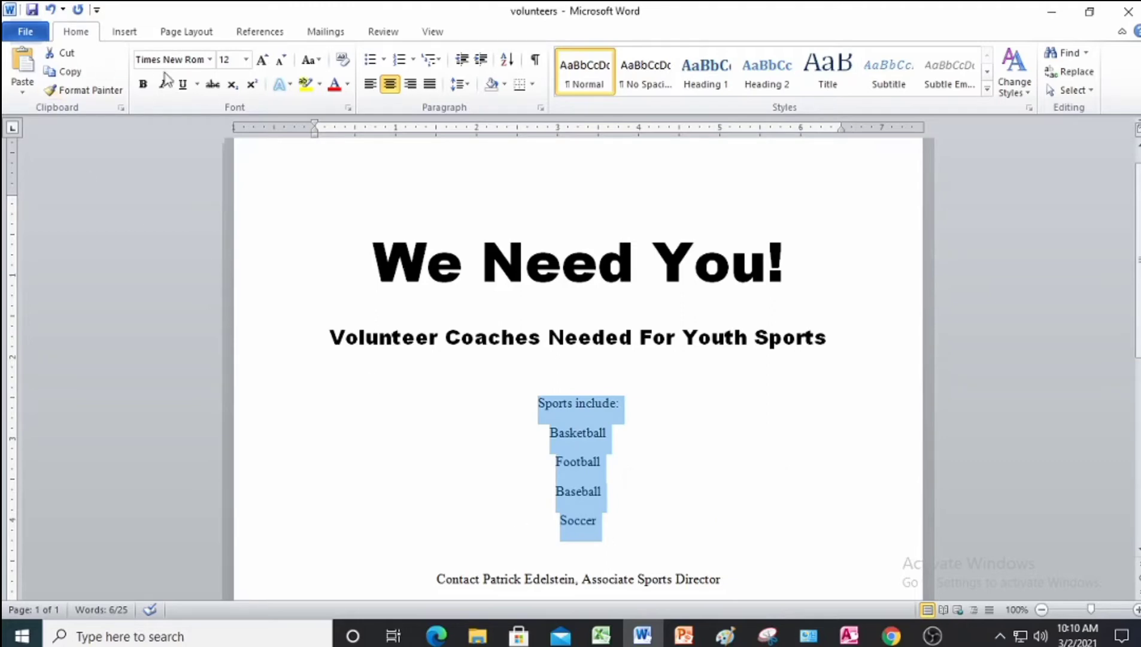
pyautogui.click(209, 59)
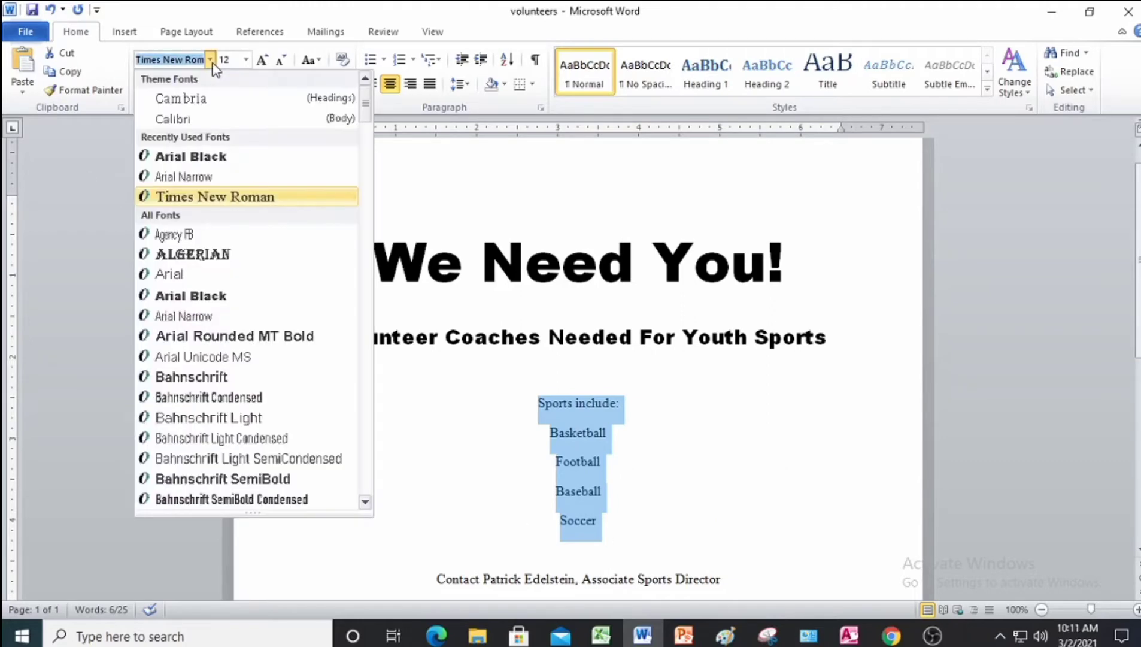
pyautogui.click(210, 119)
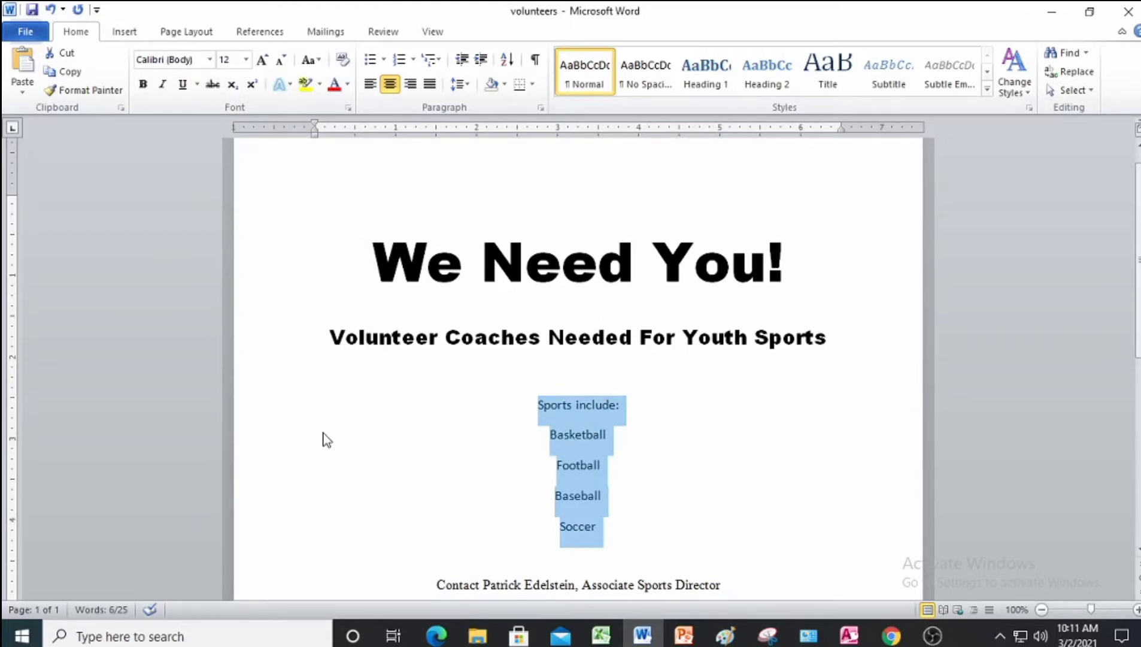
pyautogui.click(248, 60)
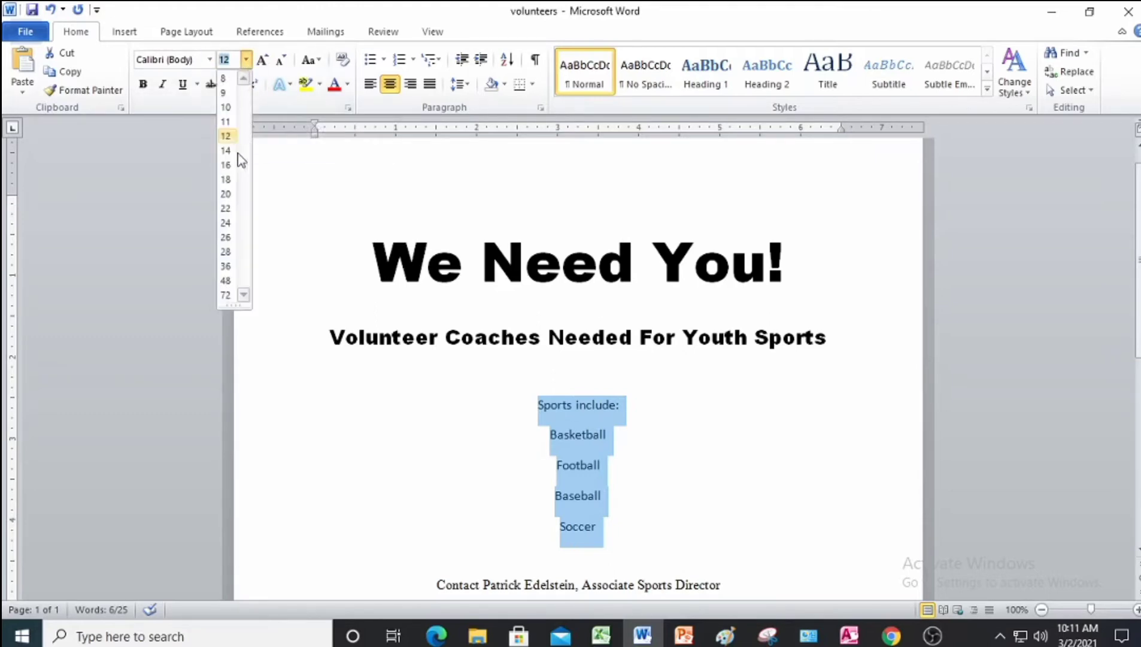
pyautogui.click(225, 180)
# - Italicize the four sport names from Basketball to Soccer
pyautogui.scroll(-5, 414, 456)
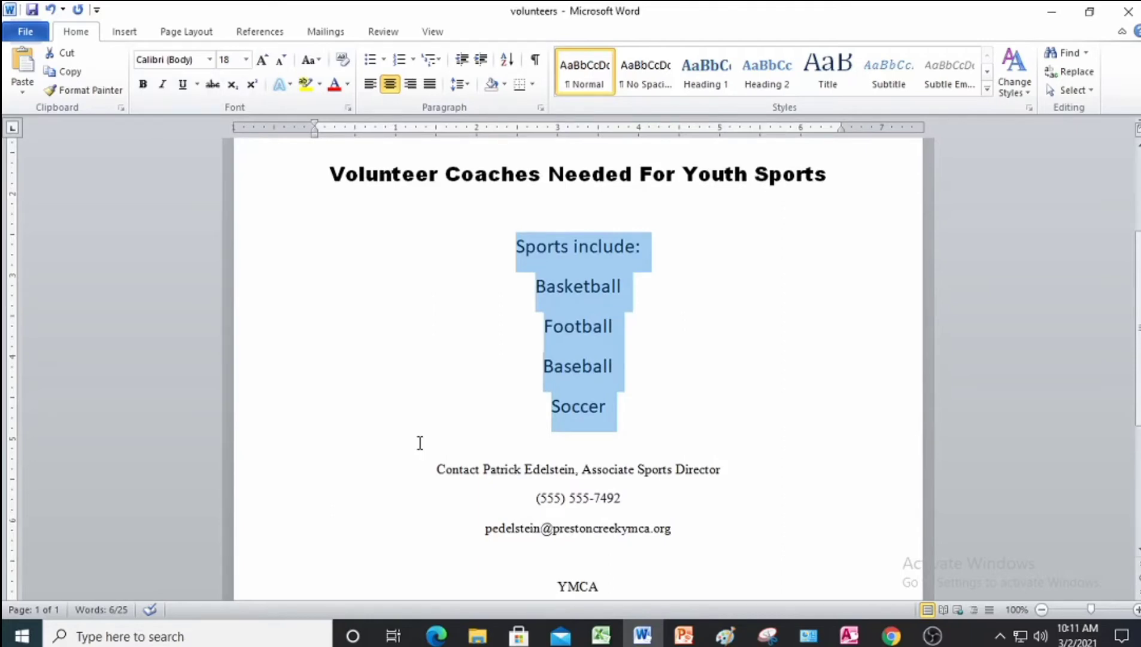
pyautogui.click(540, 285)
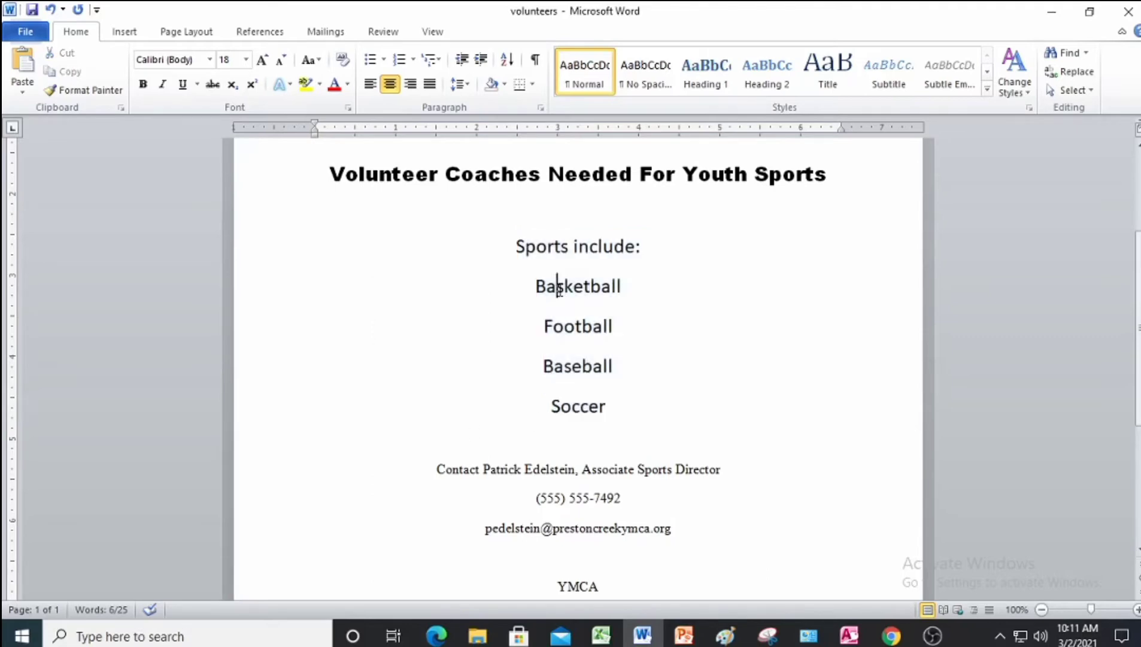
pyautogui.moveTo(539, 285); pyautogui.dragTo(662, 397)
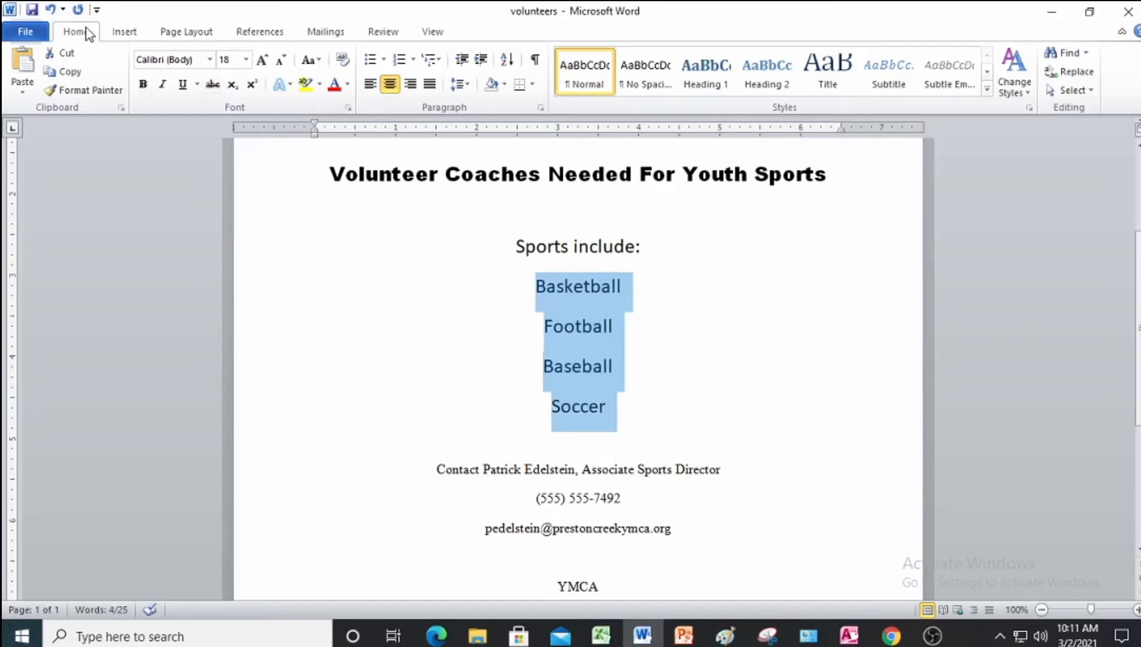
pyautogui.click(163, 85)
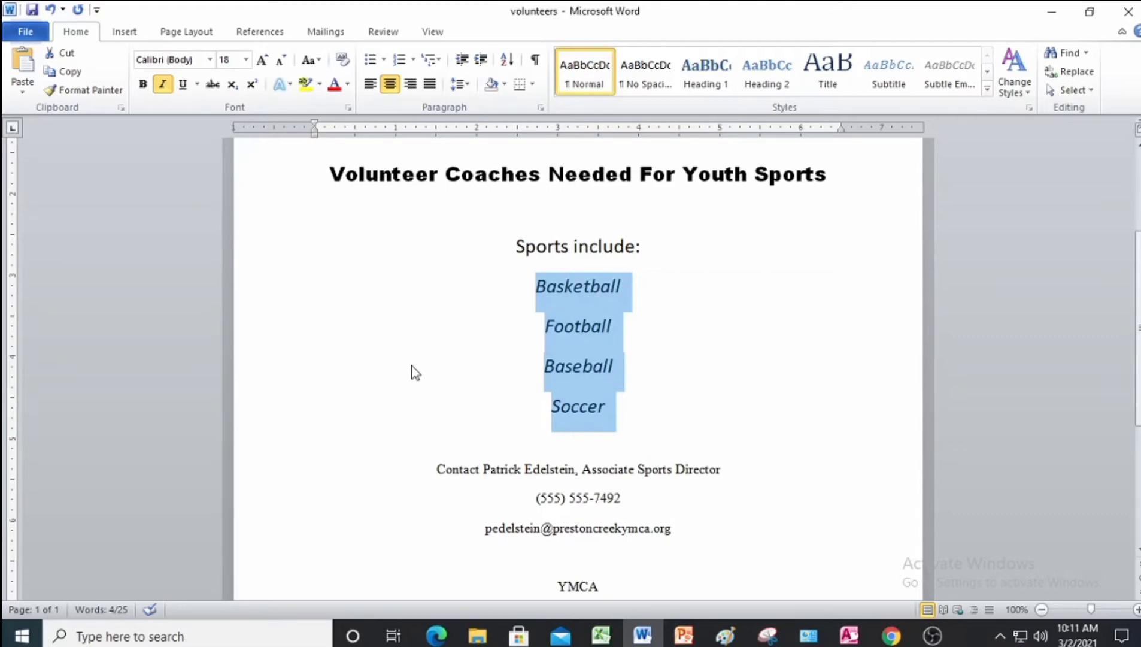
# - Format the three contact lines with the director's name, phone and e-mail in Arial Black at size 11
pyautogui.scroll(-2, 543, 382)
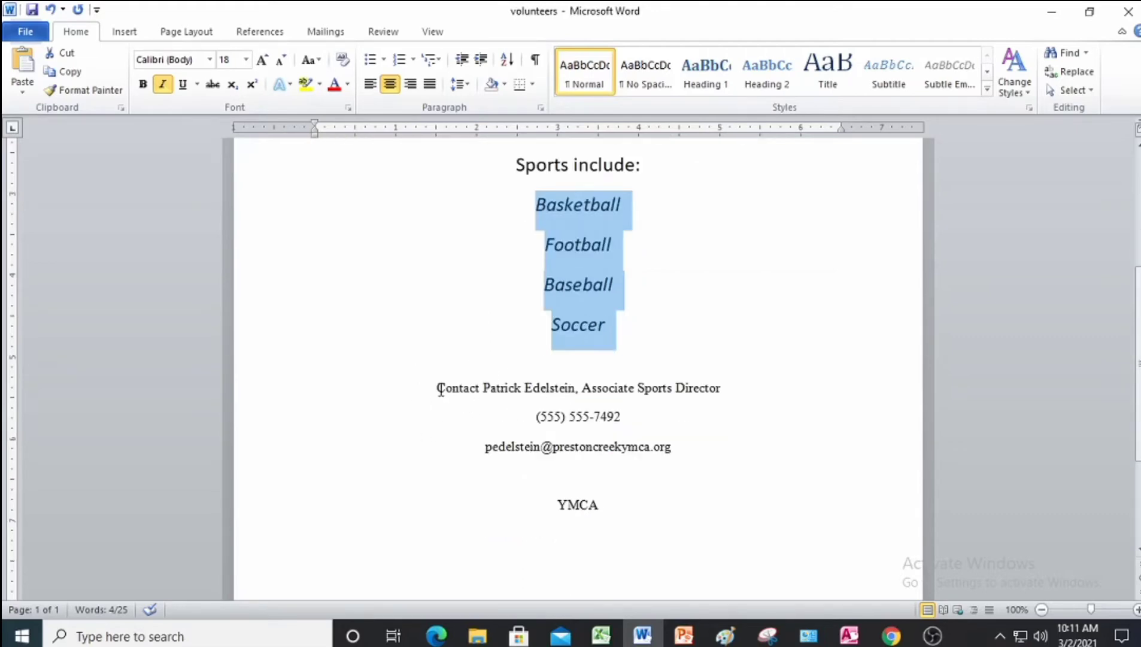
pyautogui.moveTo(437, 388); pyautogui.dragTo(694, 468)
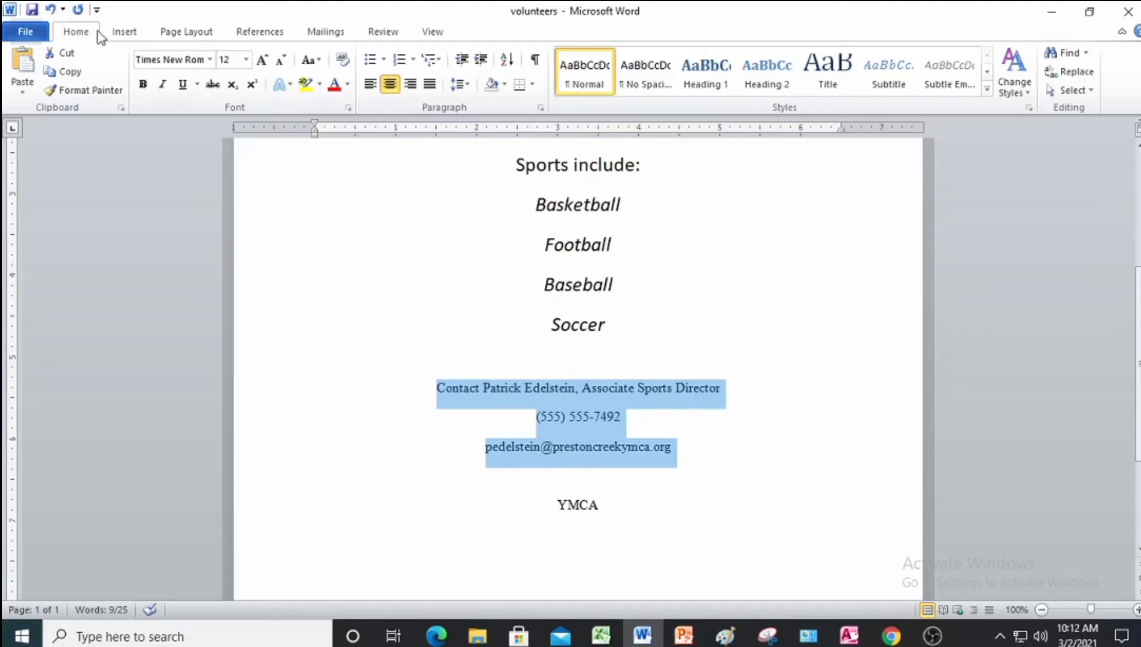
pyautogui.click(210, 59)
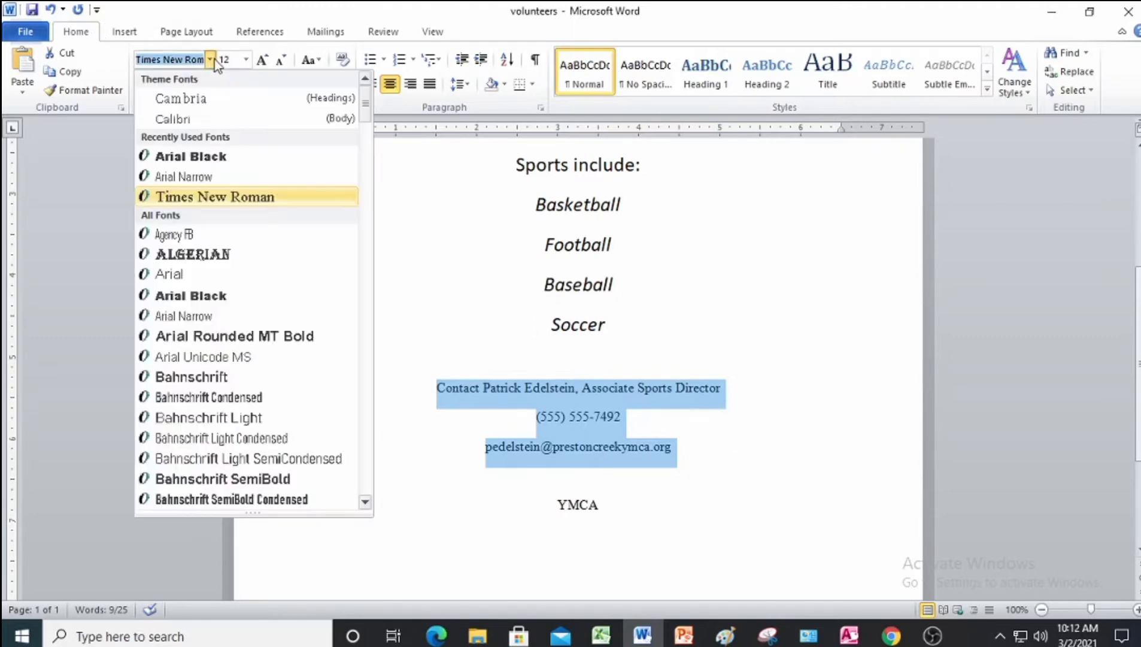
pyautogui.click(203, 156)
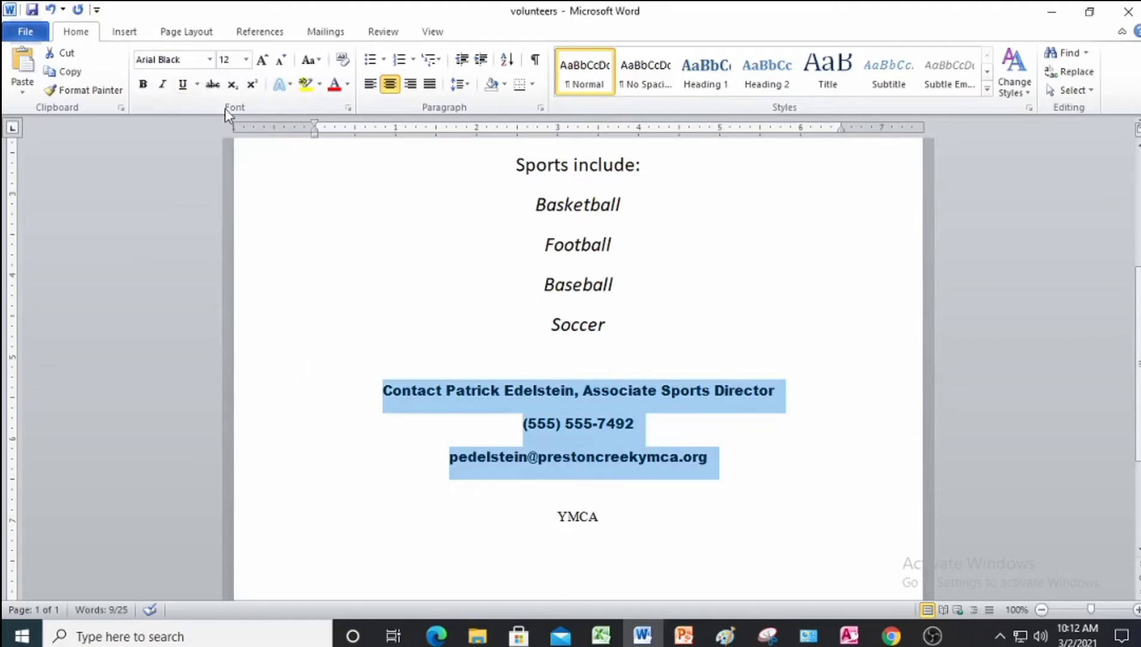
pyautogui.click(246, 60)
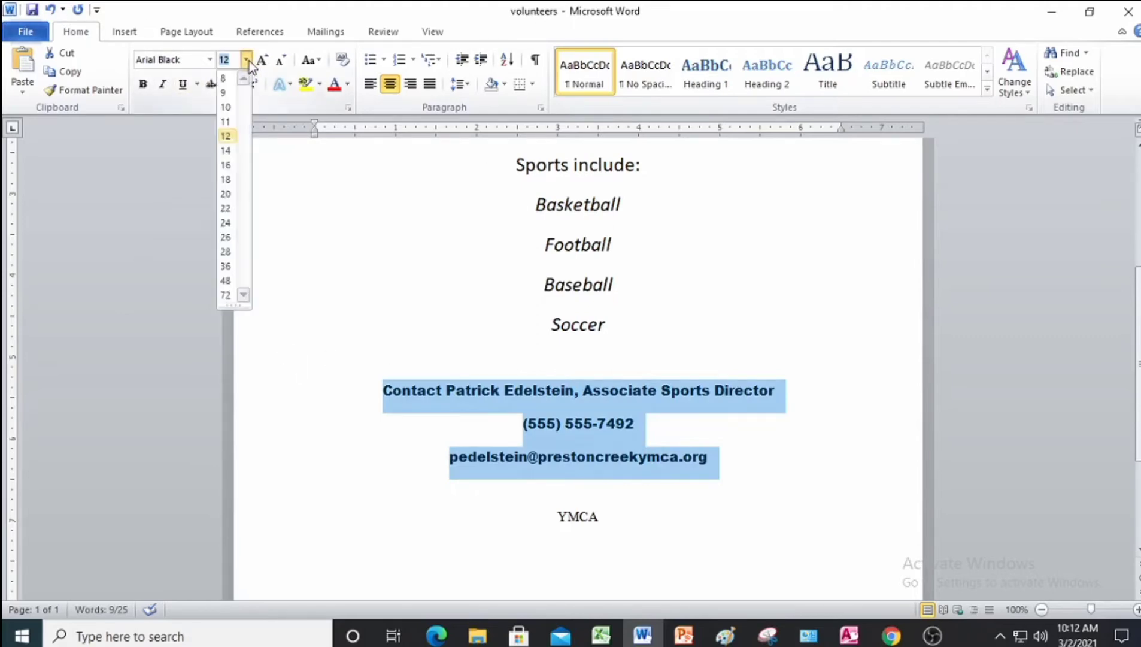
pyautogui.click(225, 122)
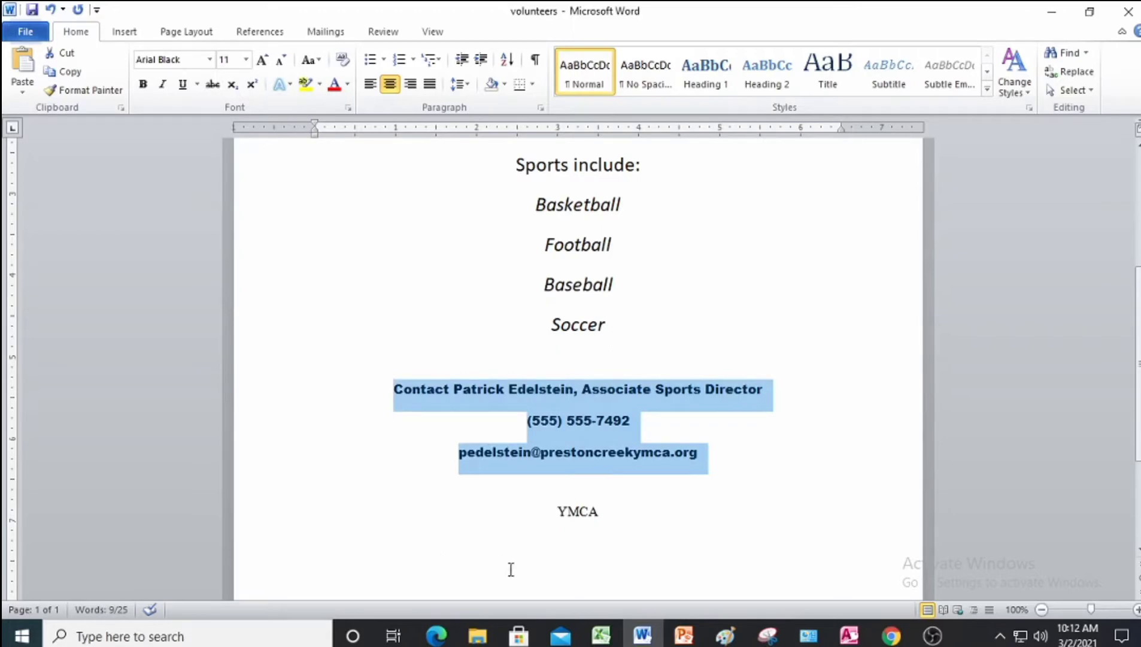
# - Color the YMCA line at the end of the flyer standard red and make it bold
pyautogui.scroll(-2, 510, 571)
pyautogui.click(629, 436)
pyautogui.moveTo(628, 436); pyautogui.dragTo(557, 432)
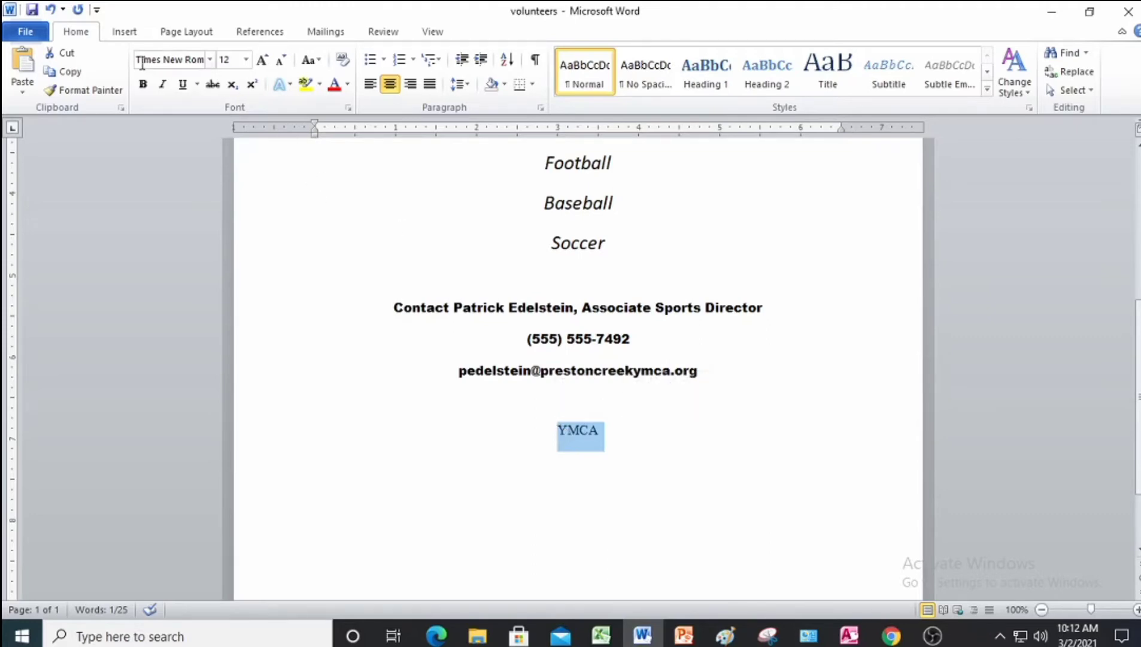
pyautogui.click(348, 86)
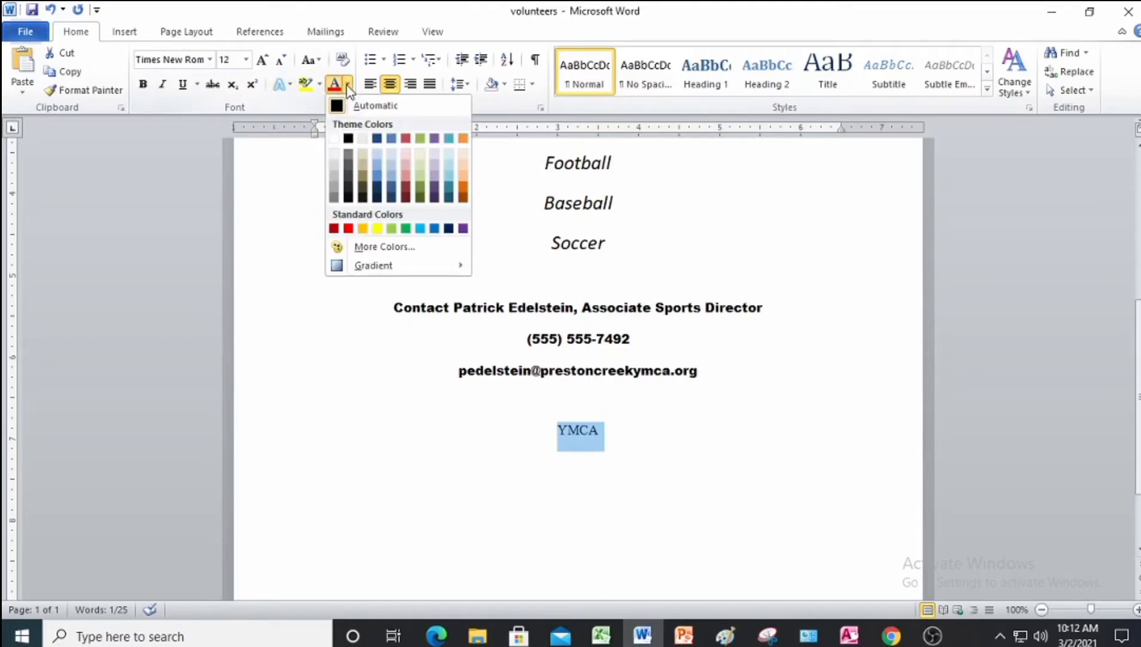
pyautogui.click(349, 228)
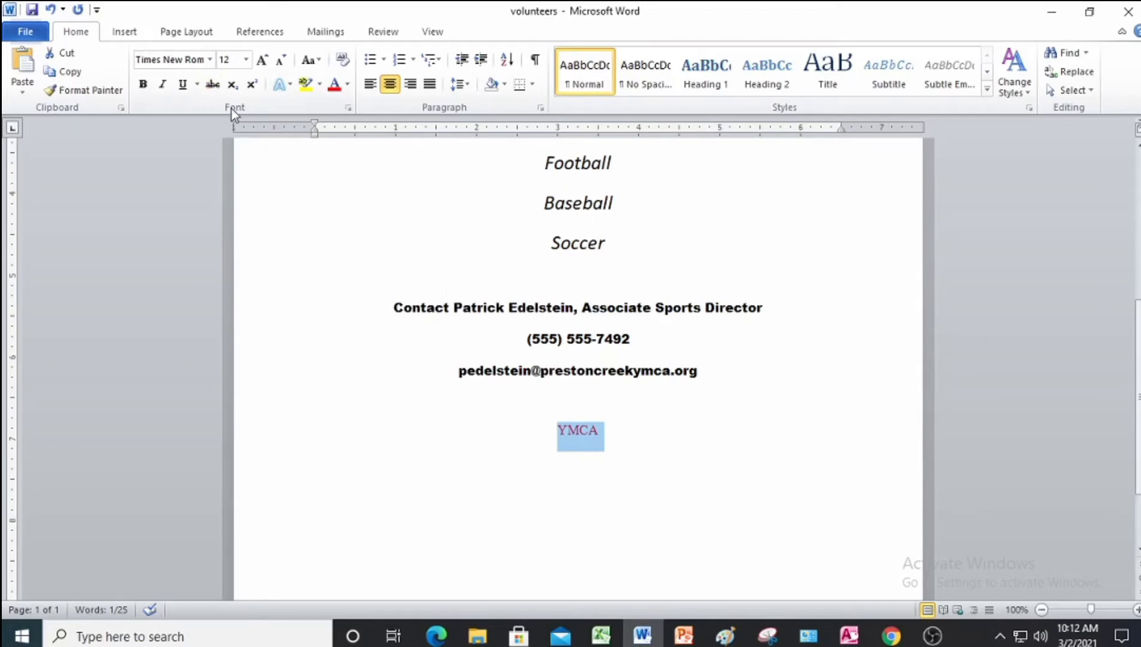
pyautogui.click(142, 85)
# - Set the YMCA line in Arial Black at size 36
pyautogui.click(209, 59)
pyautogui.click(195, 156)
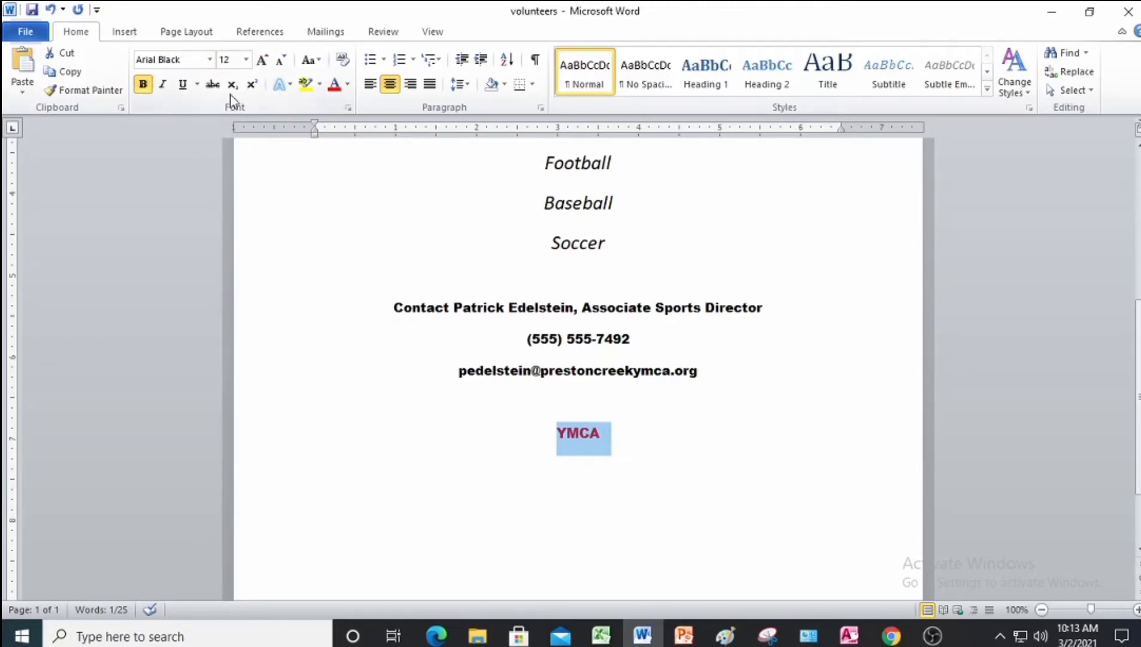
pyautogui.click(246, 59)
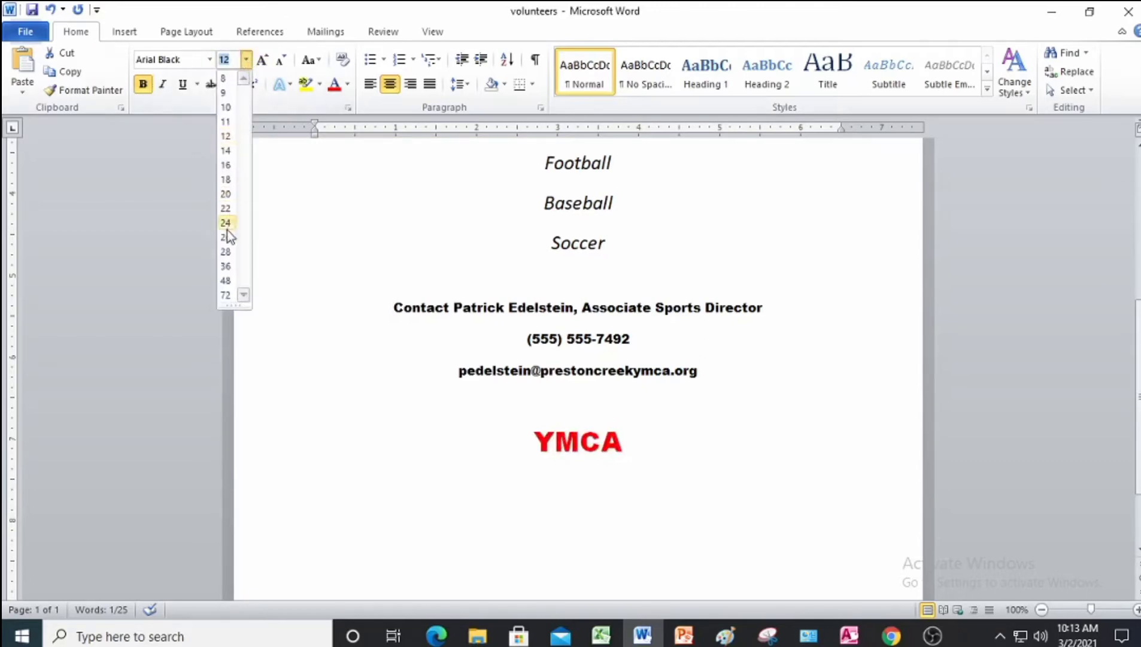
pyautogui.click(226, 266)
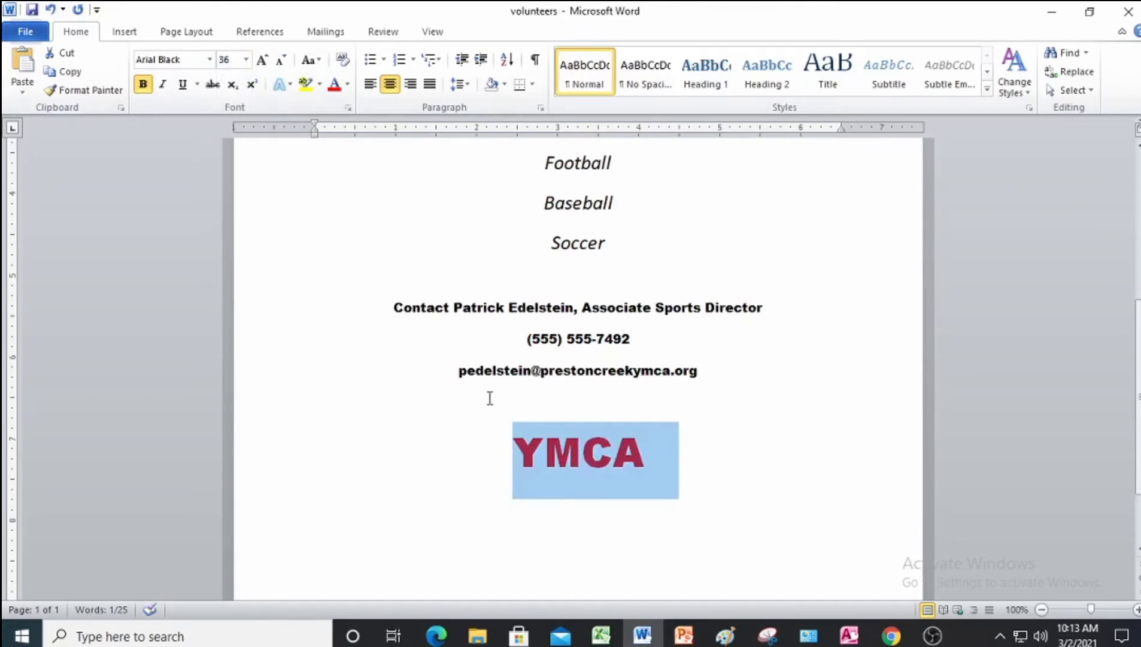
pyautogui.click(681, 466)
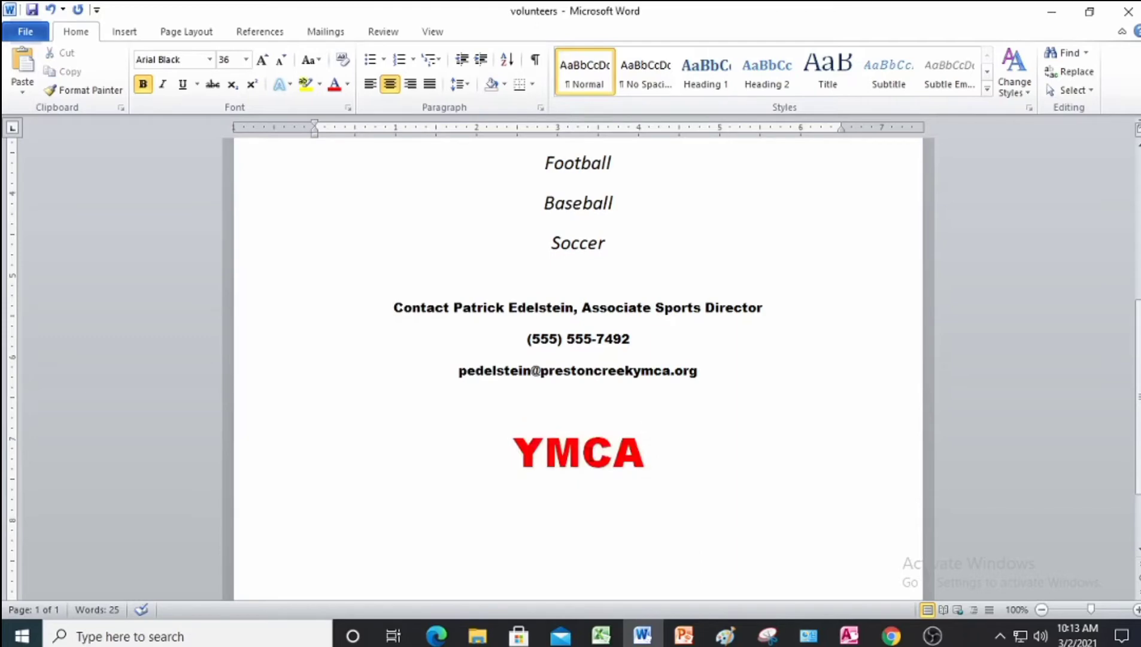
# - Open the custom watermark settings for the volunteers flyer and choose a text watermark
pyautogui.scroll(1, 590, 455)
pyautogui.scroll(5, 590, 455)
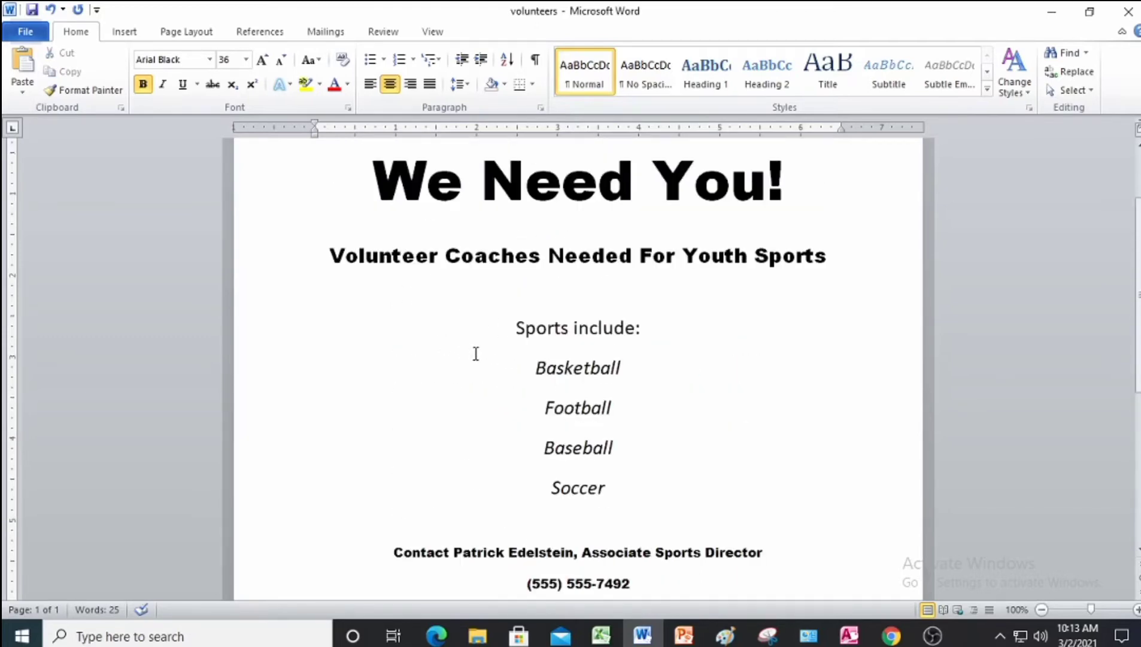
pyautogui.click(196, 37)
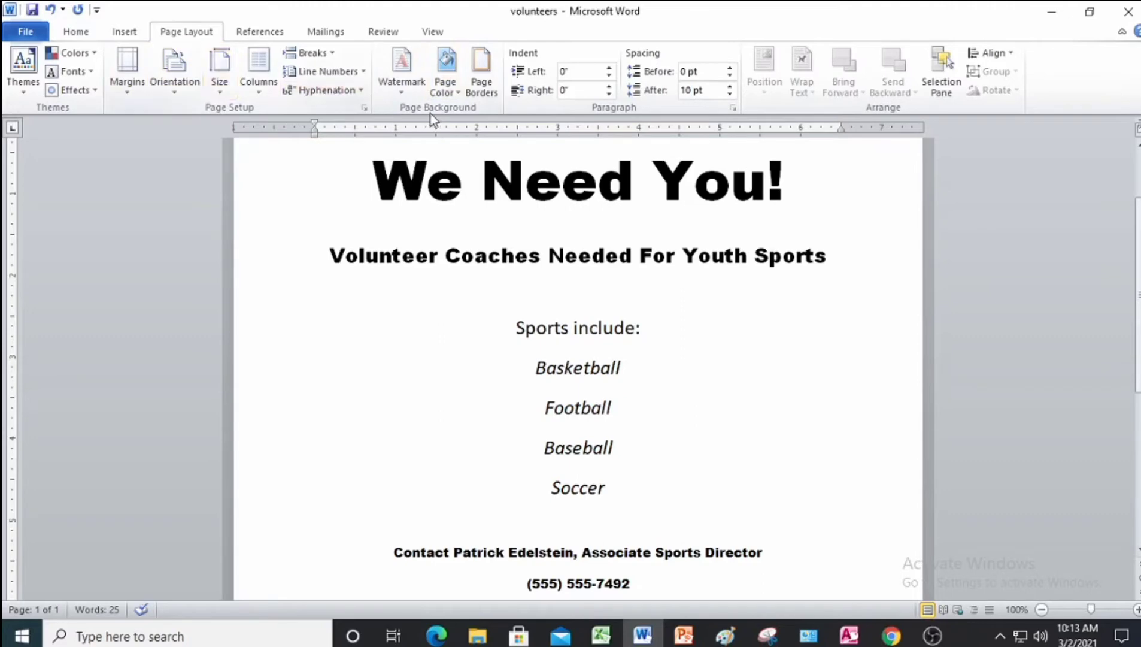
pyautogui.click(401, 86)
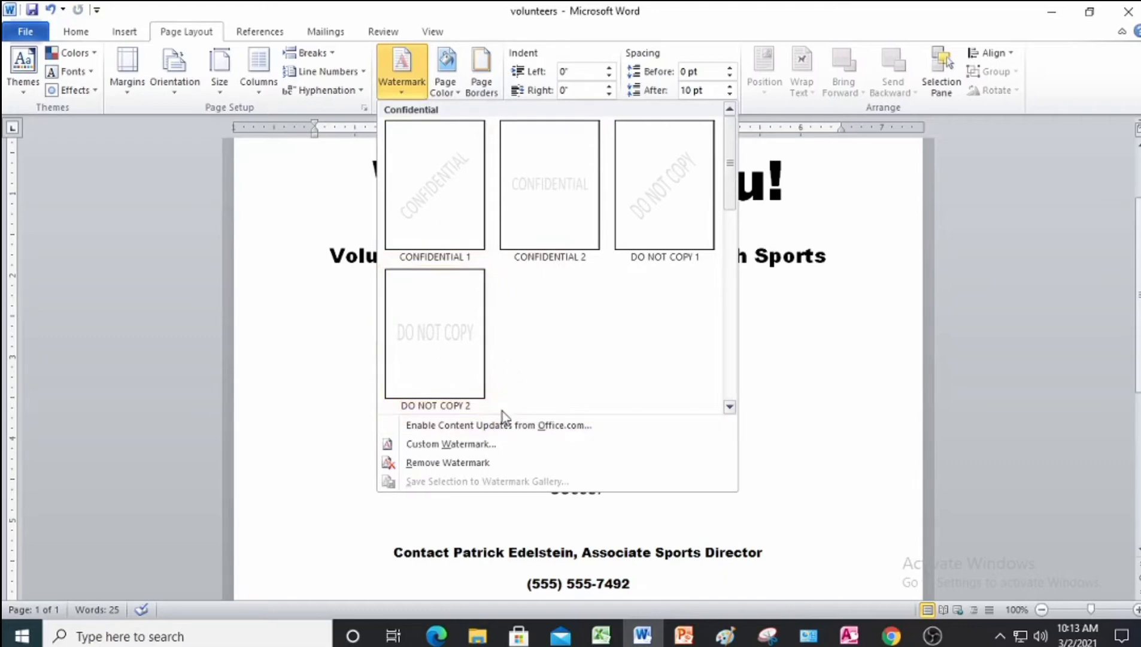
pyautogui.click(485, 442)
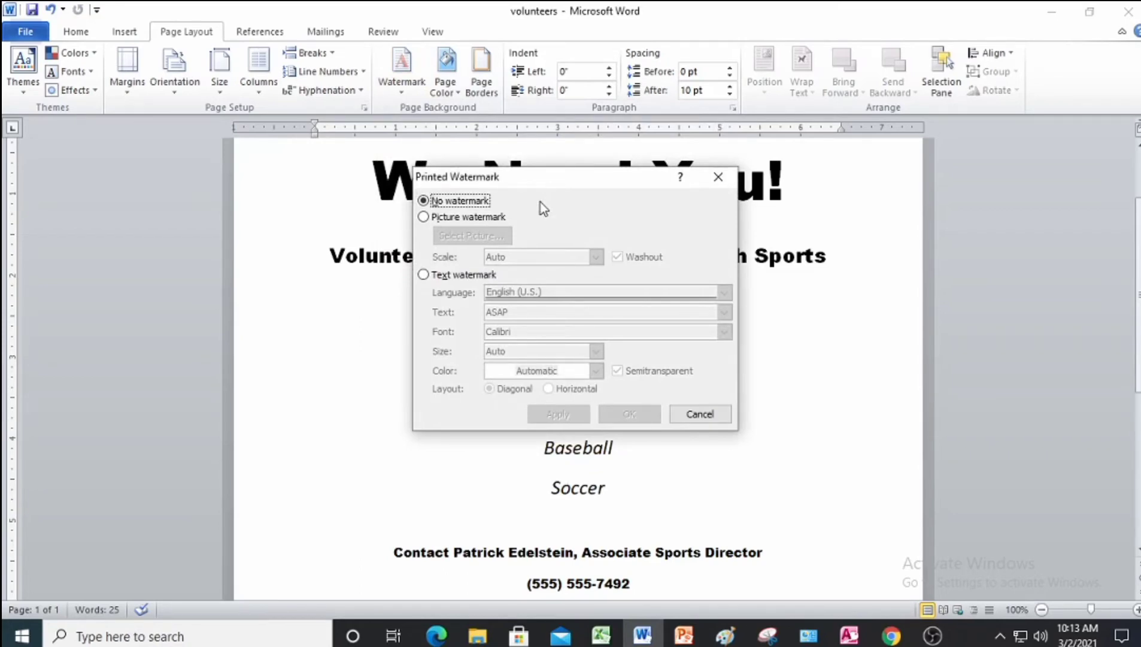
pyautogui.click(423, 275)
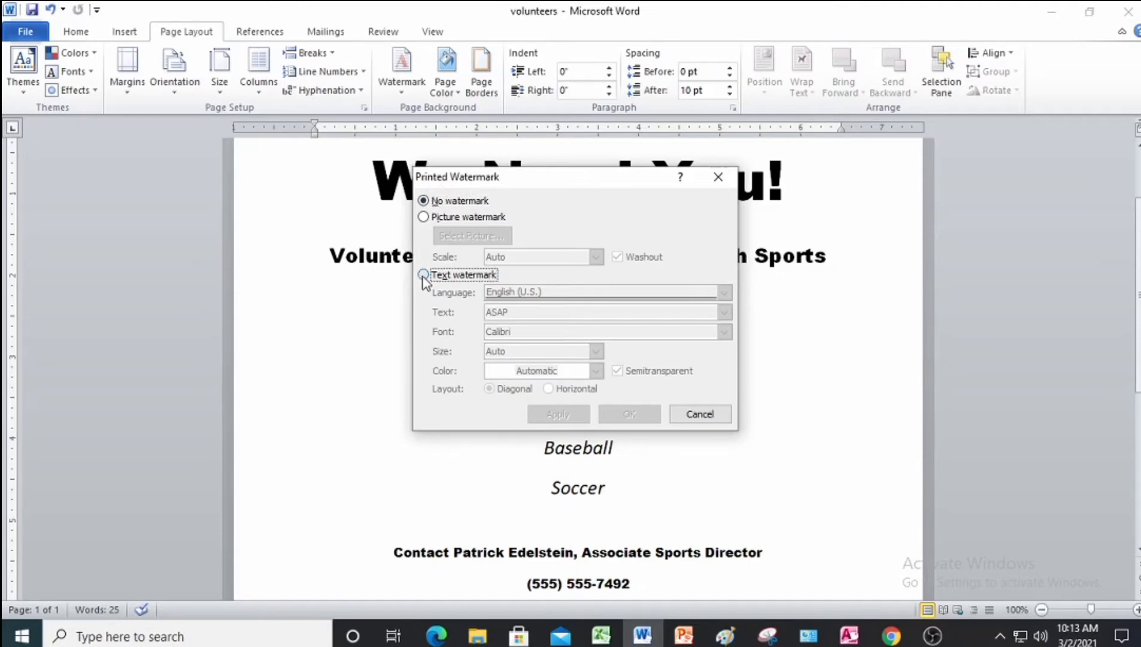
# - Replace the default ASAP watermark text with the author's full name
pyautogui.click(531, 310)
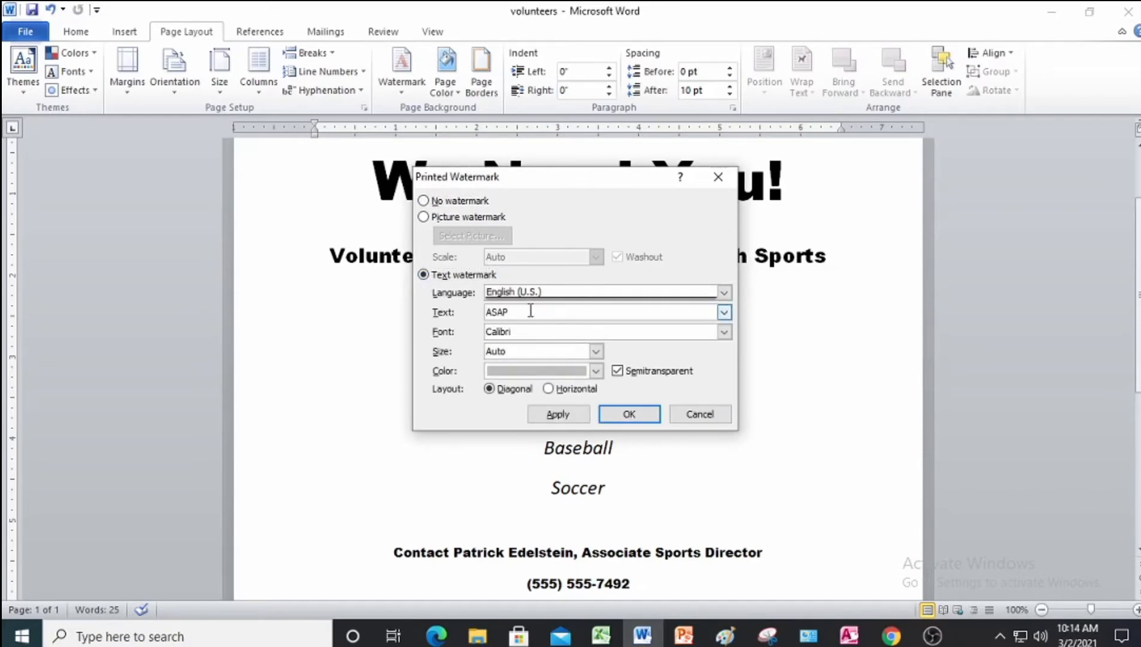
pyautogui.press('BackSpace')
pyautogui.press('BackSpace')
pyautogui.press('BackSpace')
pyautogui.press('BackSpace')
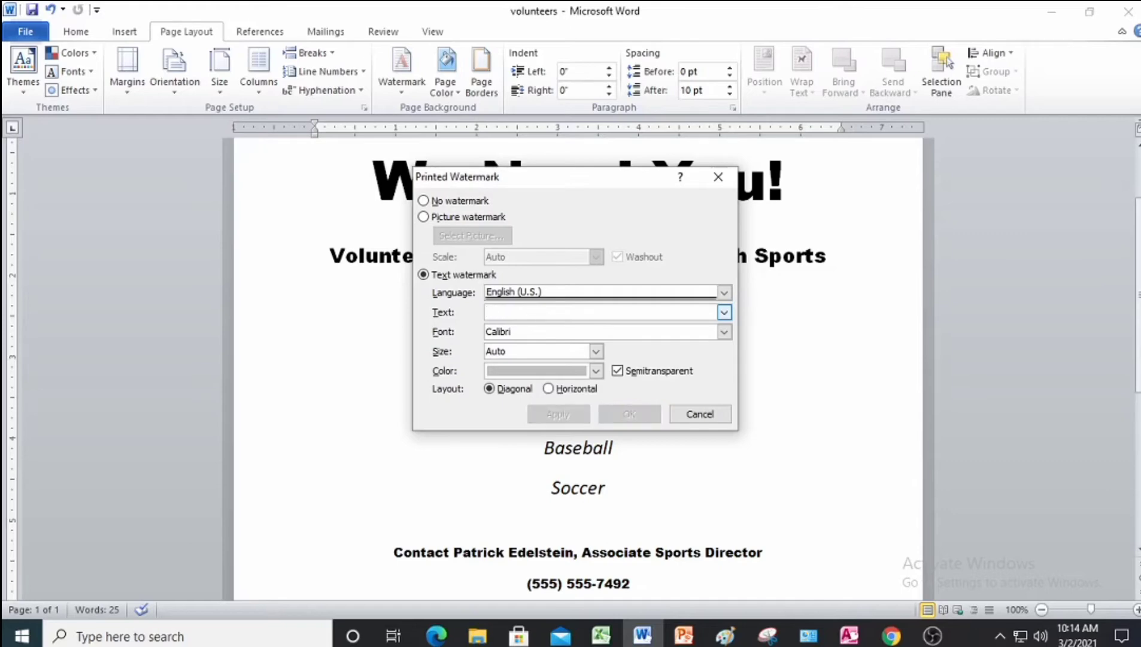
pyautogui.write('JOce')
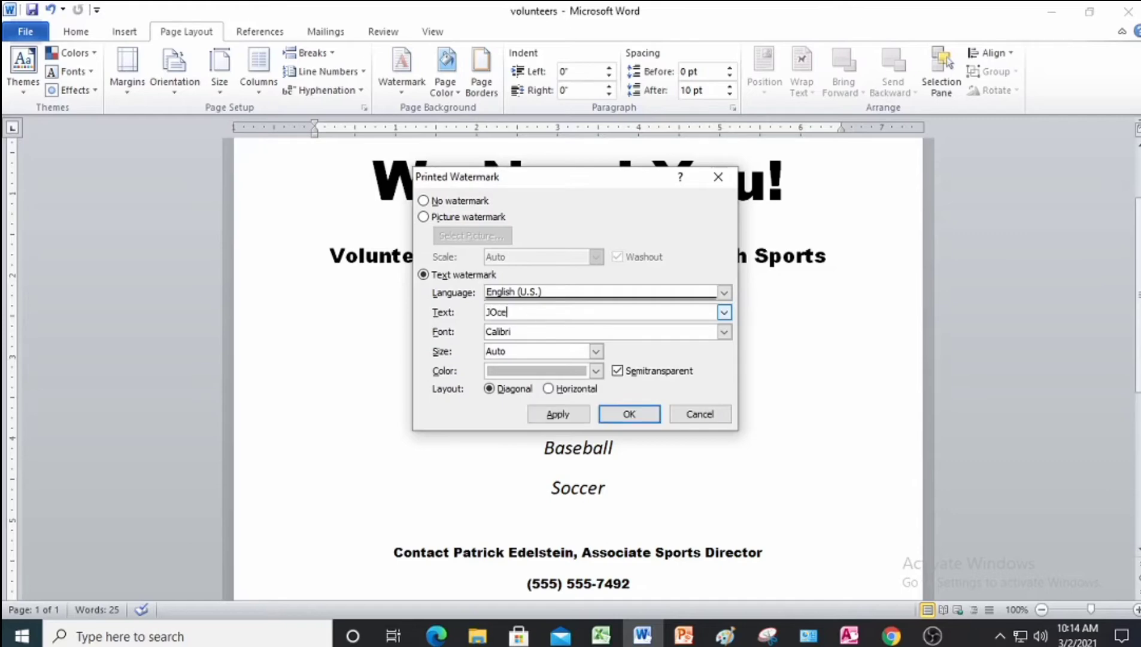
pyautogui.press('BackSpace')
pyautogui.press('BackSpace')
pyautogui.press('BackSpace')
pyautogui.write('ocel C. Lagnason')
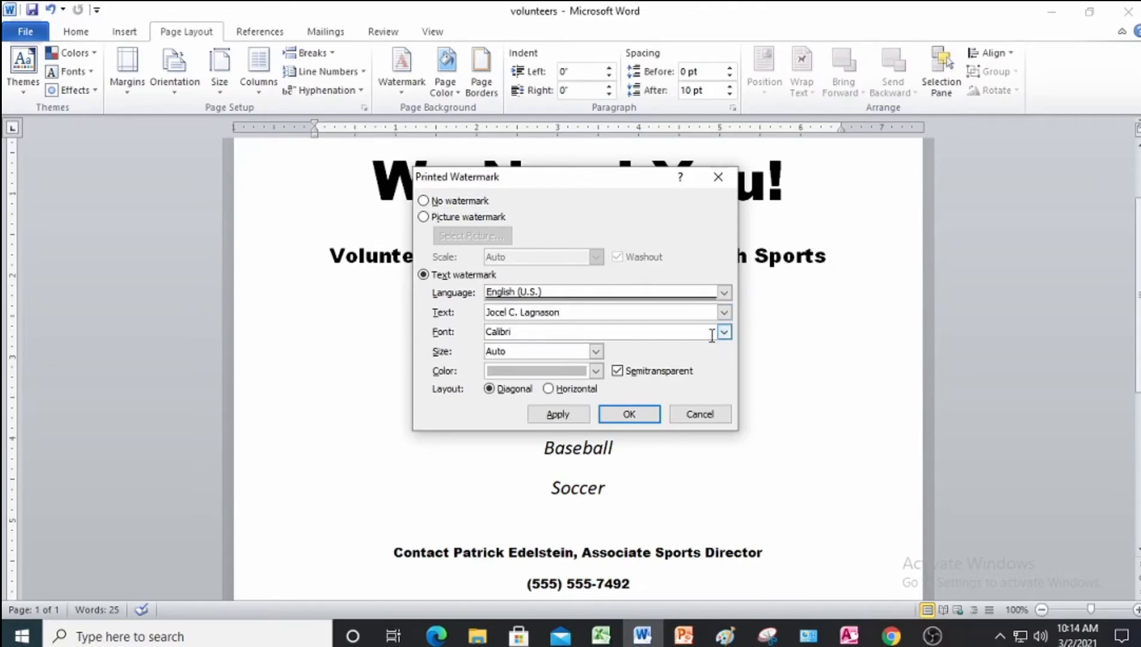
# - Set the watermark's size to 36 and its color to standard red, and apply it to the flyer
pyautogui.click(596, 352)
pyautogui.click(532, 378)
pyautogui.click(558, 414)
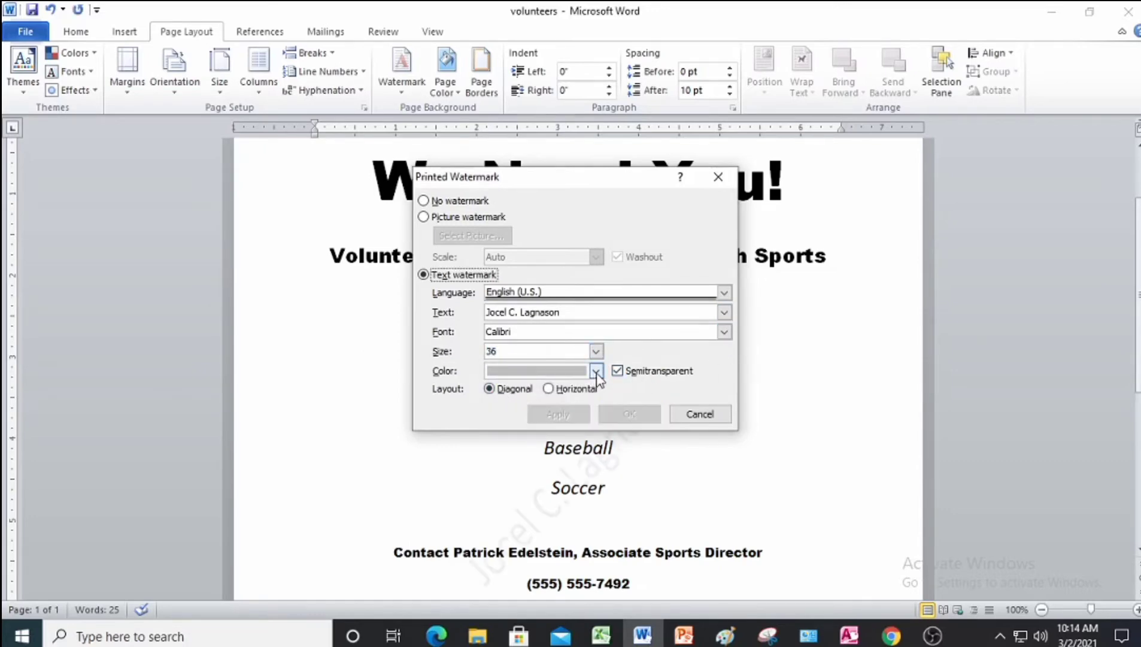
pyautogui.click(597, 371)
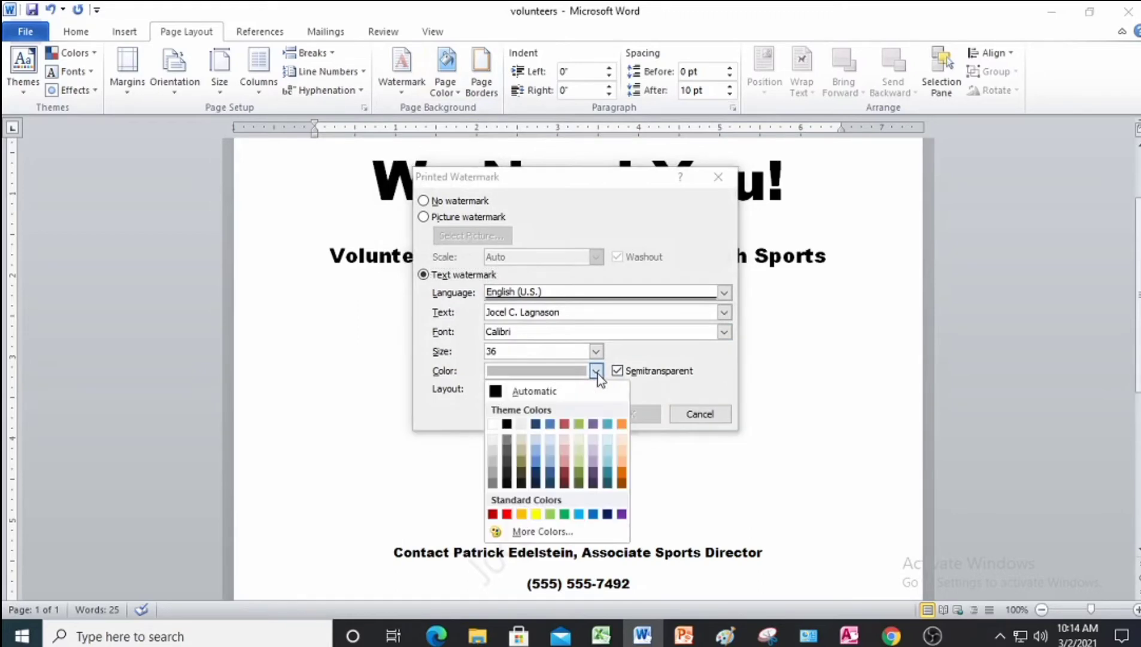
pyautogui.click(507, 515)
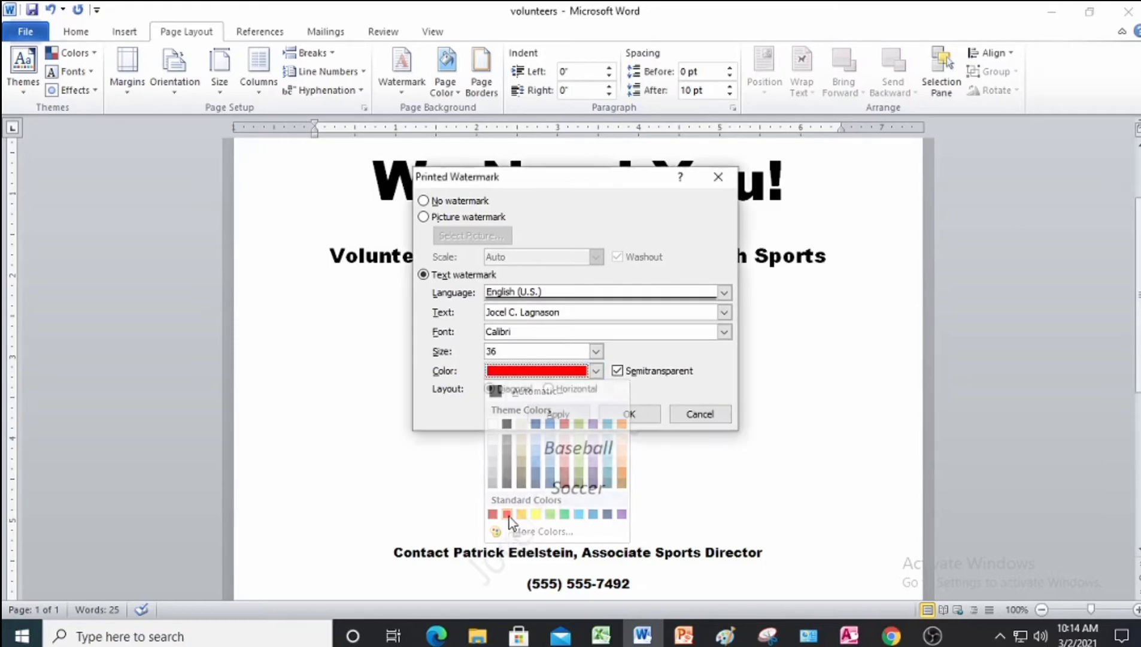
pyautogui.click(629, 414)
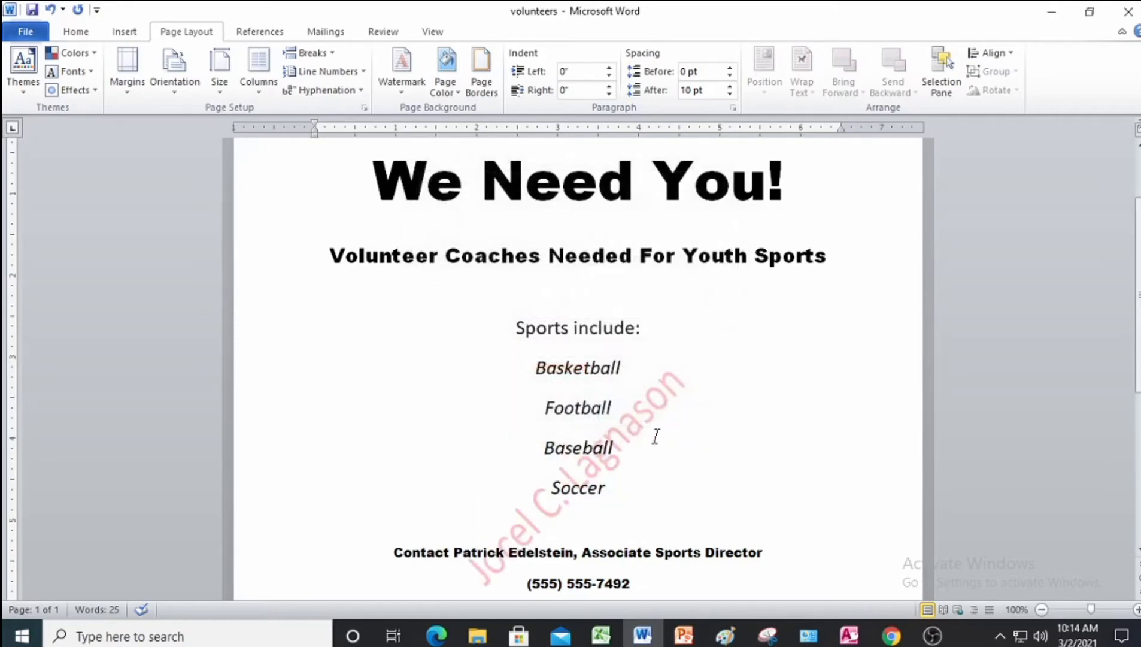
# - Save the volunteers flyer and close it
pyautogui.scroll(-2, 701, 428)
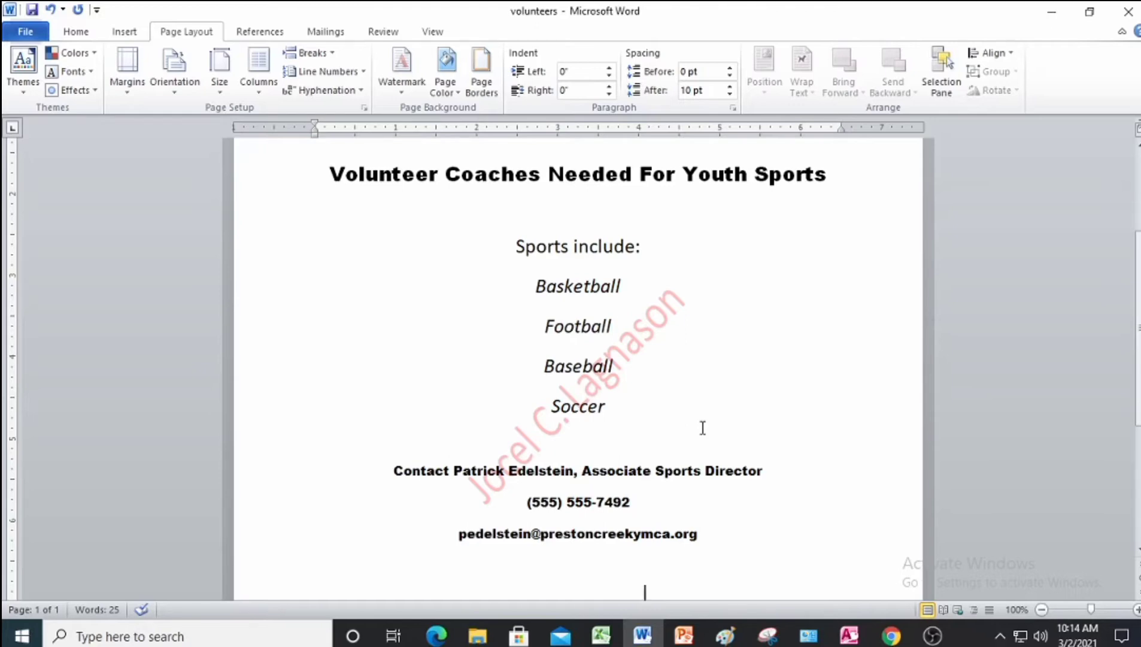
pyautogui.click(31, 14)
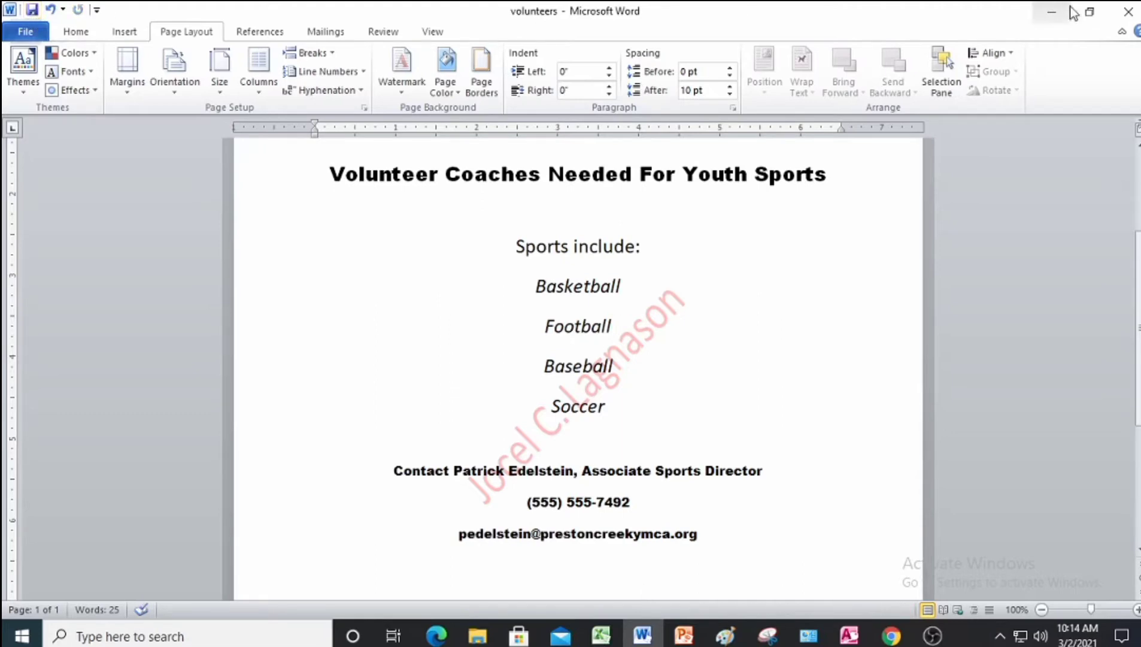
pyautogui.click(1127, 18)
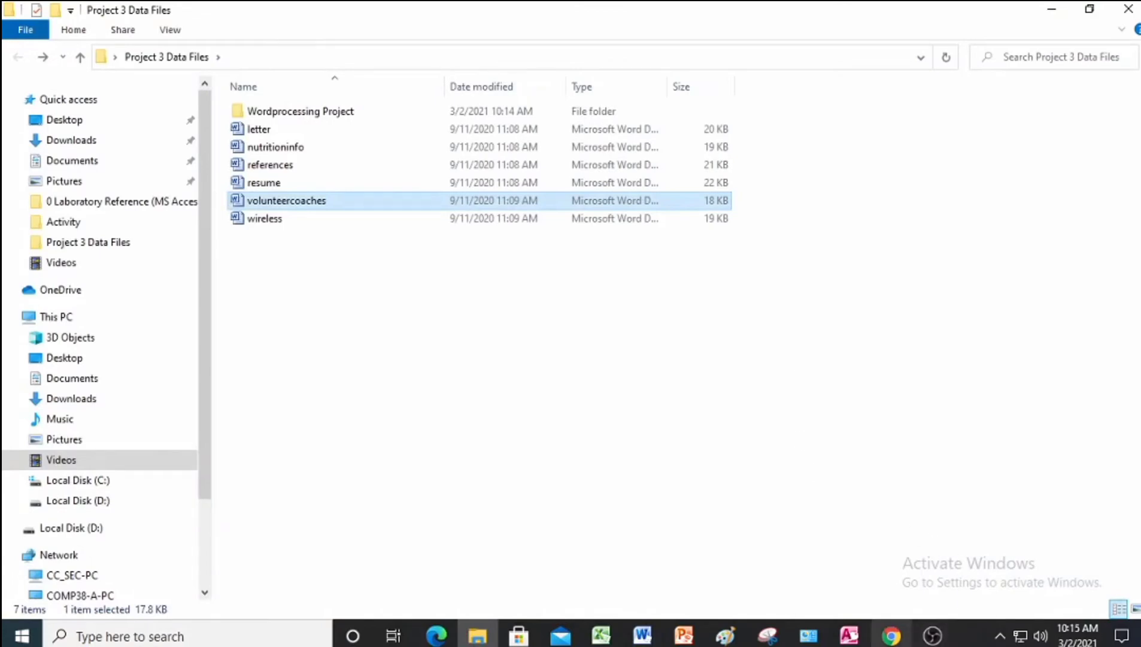
# - Switch to the Project 3 PDF in Chrome and read the opening instructions of Project 3-3: Creating a Flyer
pyautogui.click(907, 641)
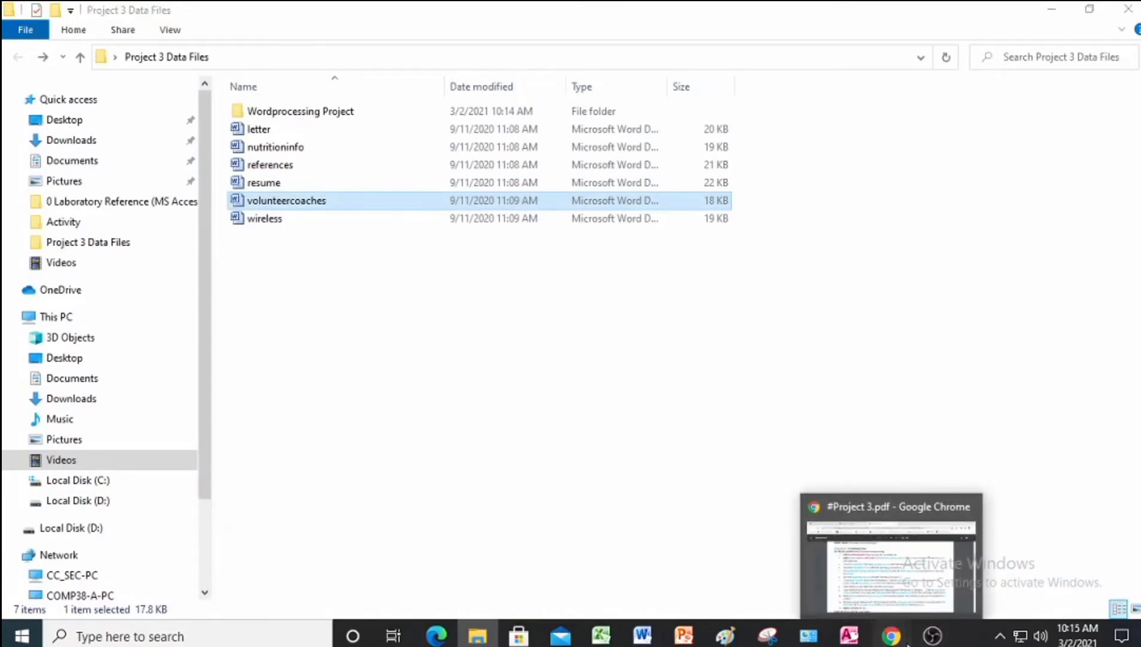
pyautogui.scroll(-1, 611, 391)
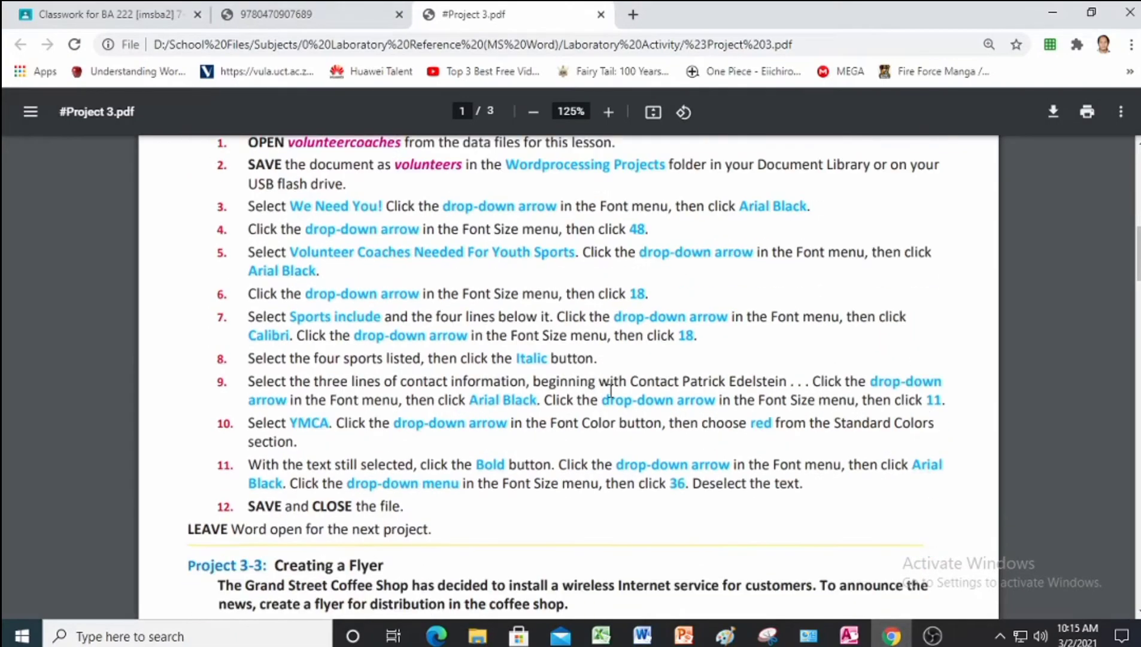
pyautogui.scroll(-3, 611, 391)
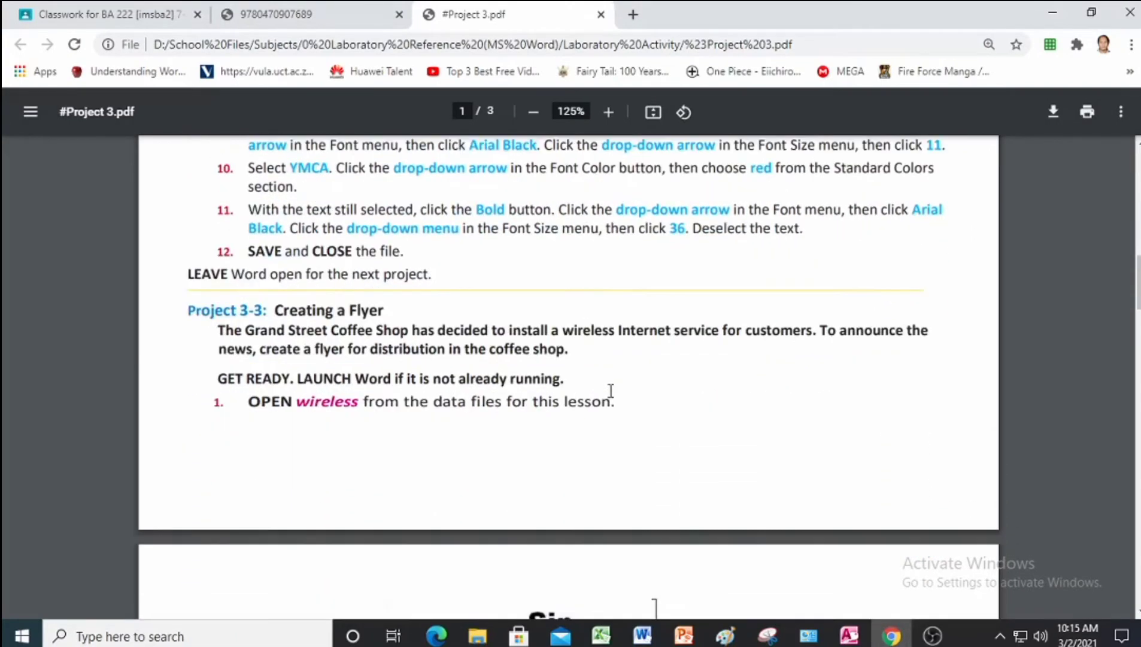
pyautogui.scroll(-1, 611, 390)
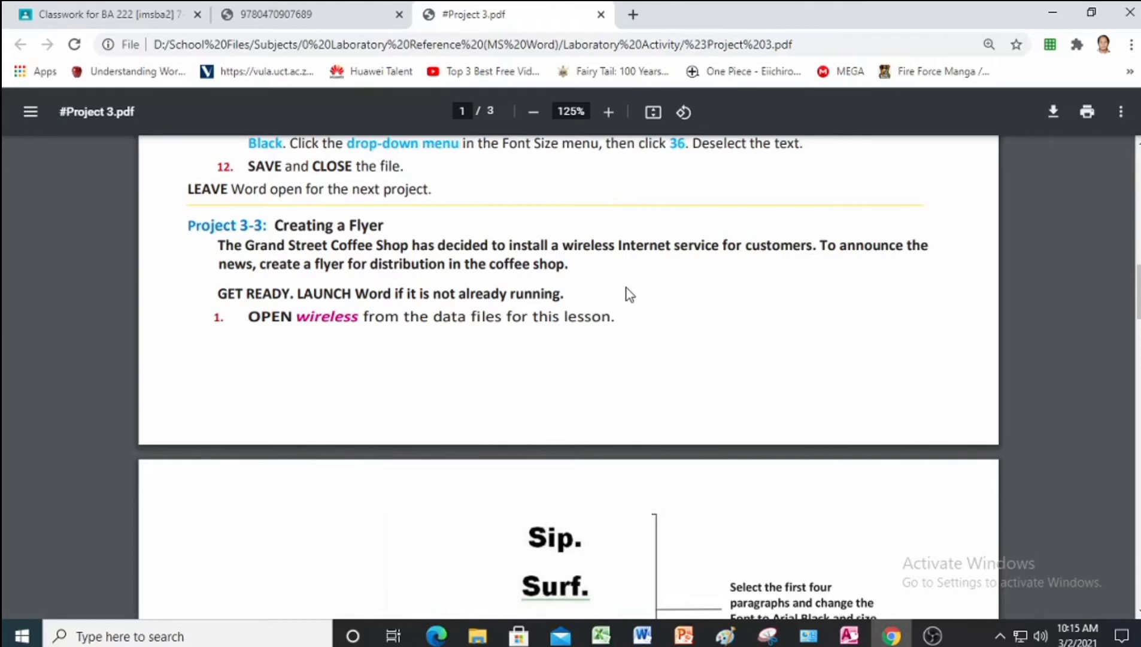
pyautogui.scroll(-3, 629, 293)
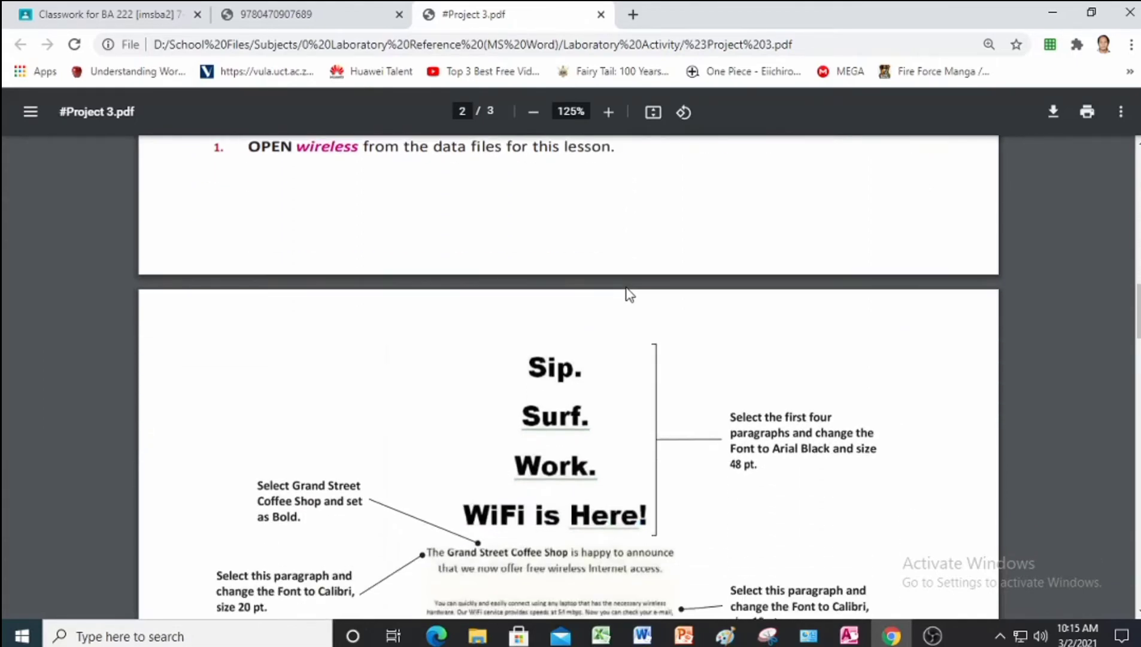
pyautogui.scroll(2, 332, 240)
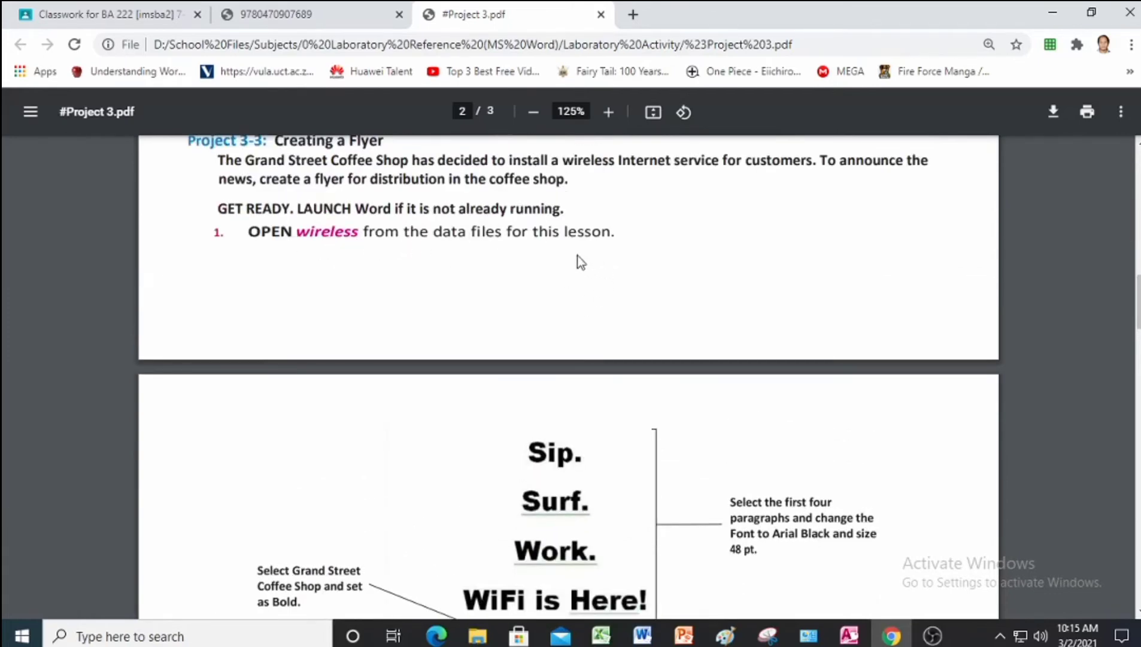
# - Open the wireless document from the Project 3 Data Files folder in Word and enable editing
pyautogui.click(477, 634)
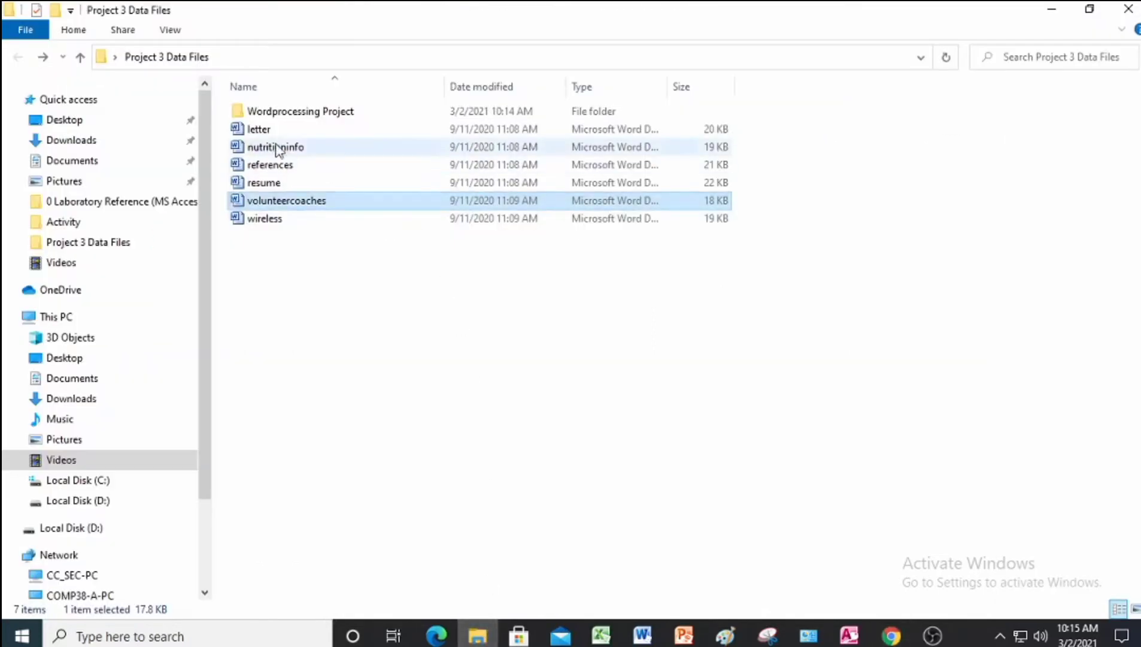
pyautogui.click(280, 219)
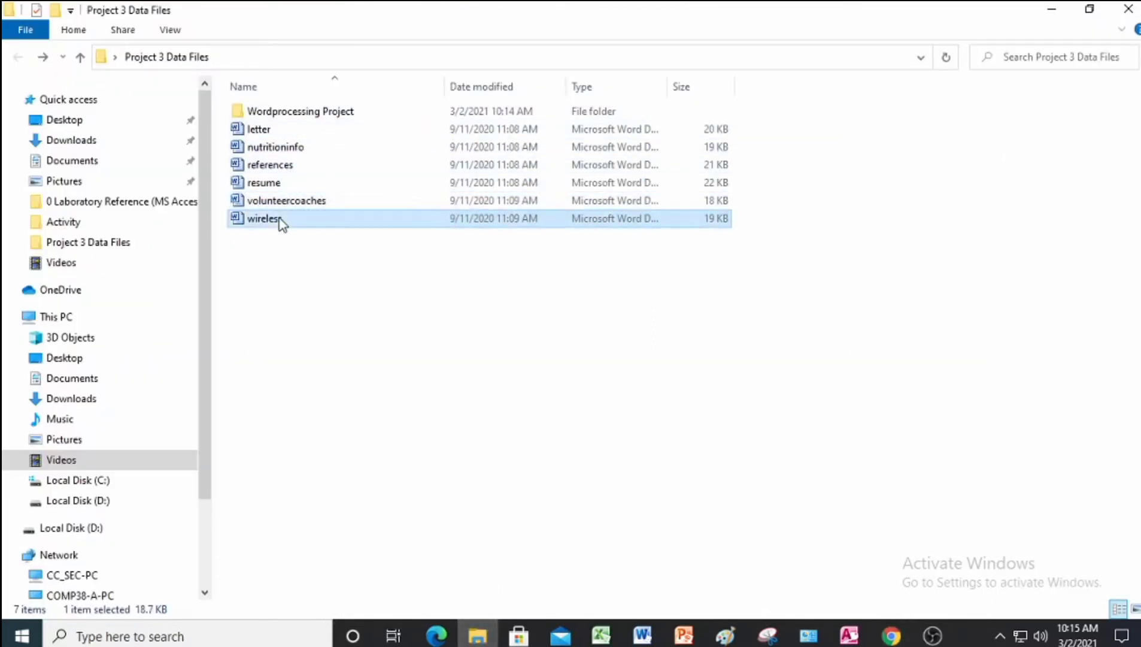
pyautogui.doubleClick(279, 220)
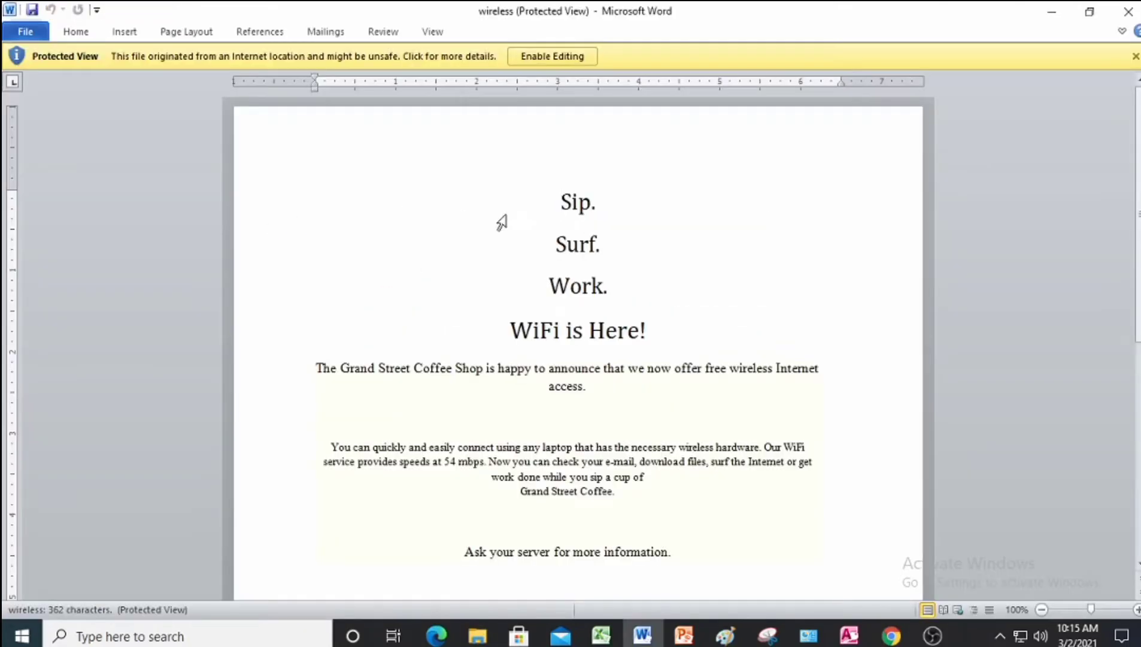
pyautogui.click(547, 57)
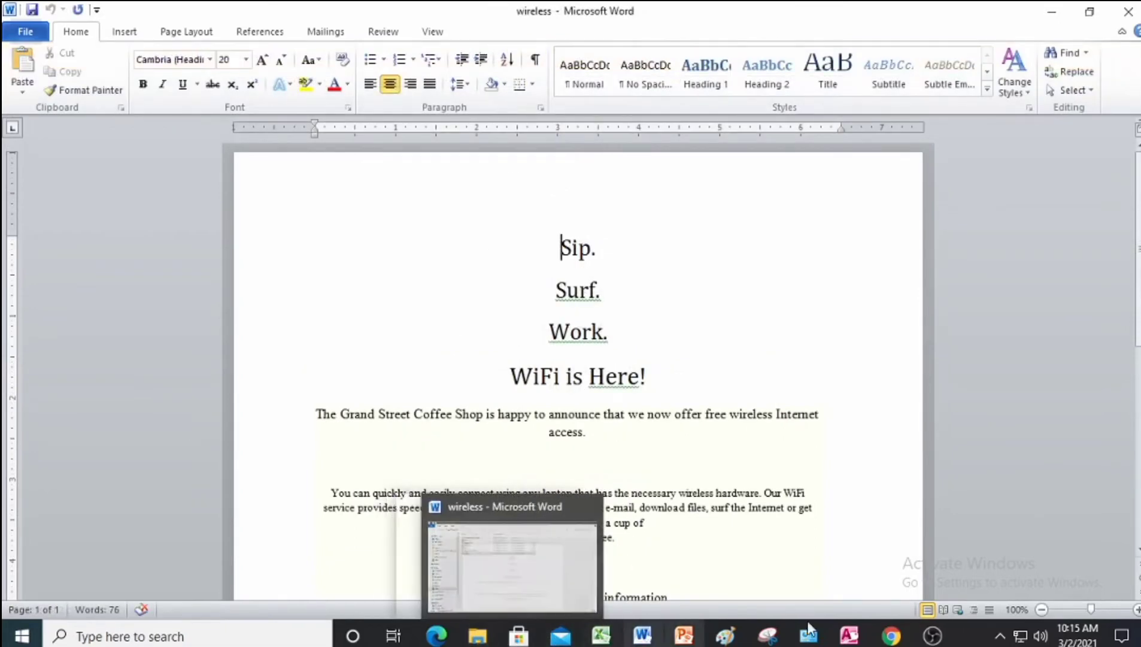
# - Return to the Project 3 PDF in Chrome and examine the flyer's formatting figure and the save instructions below it
pyautogui.click(891, 634)
pyautogui.scroll(-3, 680, 411)
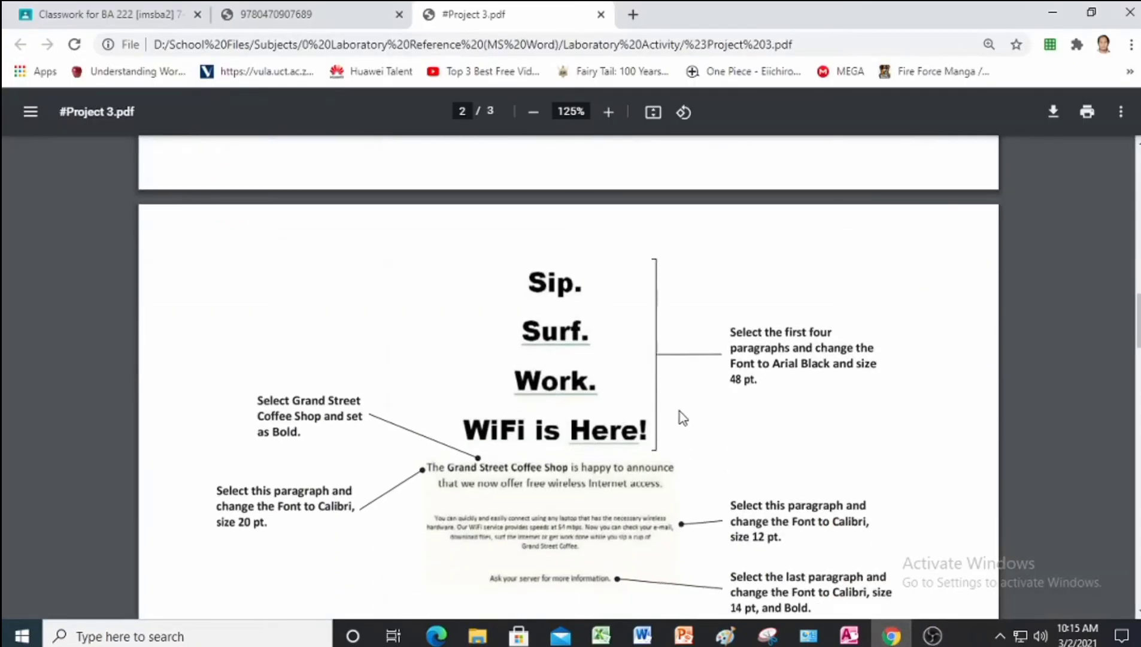
pyautogui.scroll(-1, 680, 411)
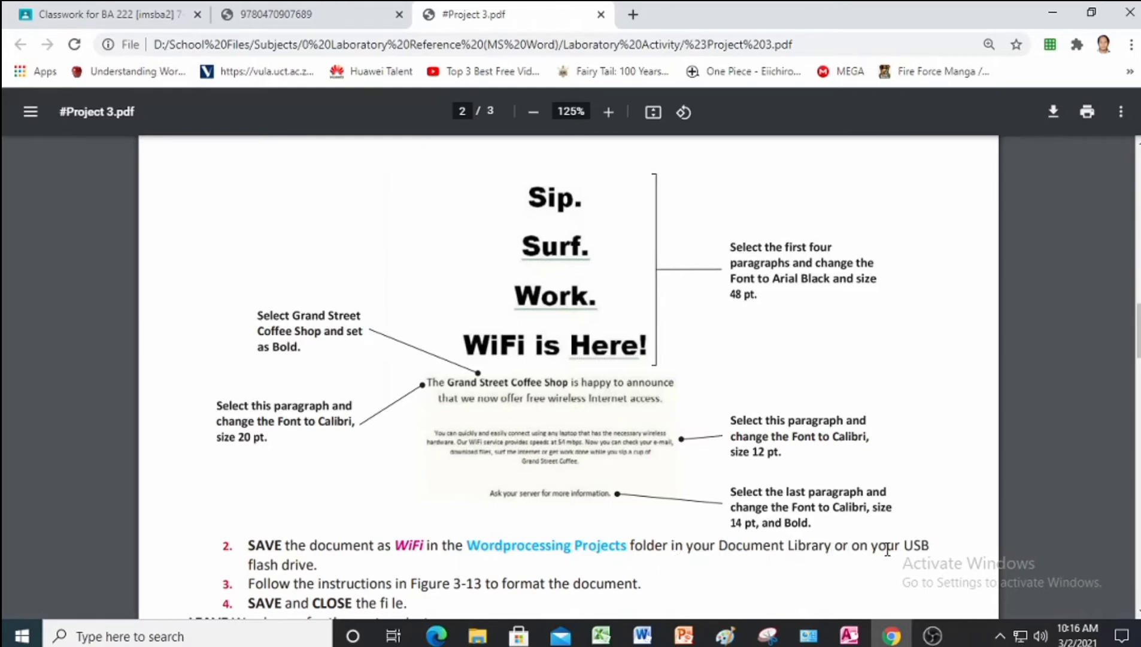
pyautogui.scroll(-2, 604, 503)
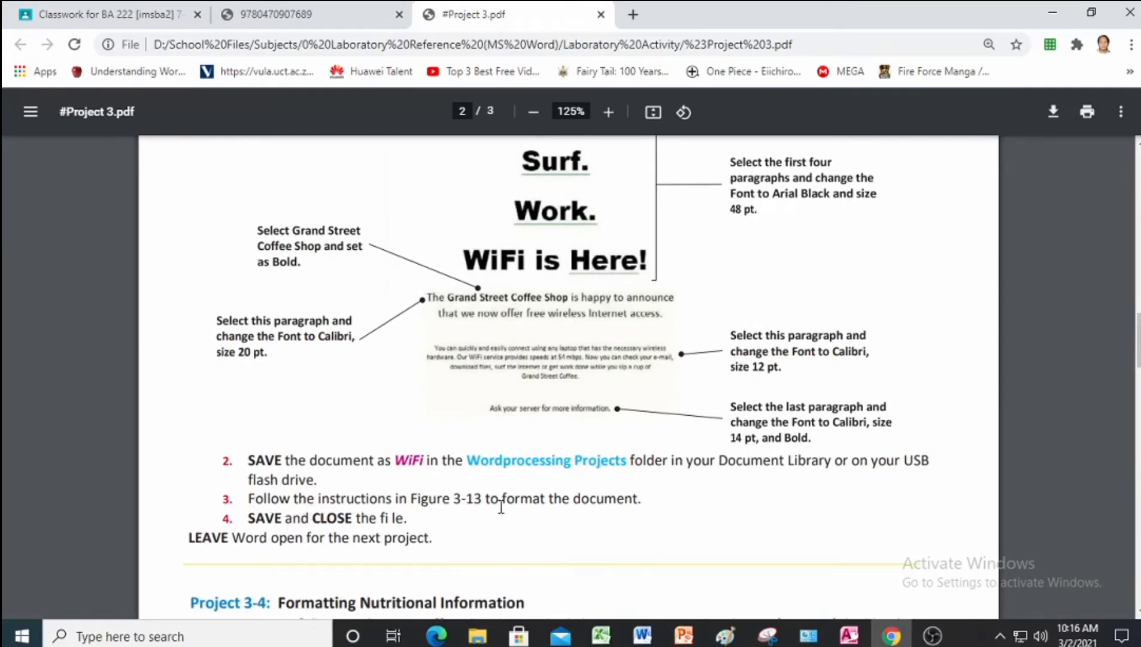
pyautogui.scroll(2, 668, 446)
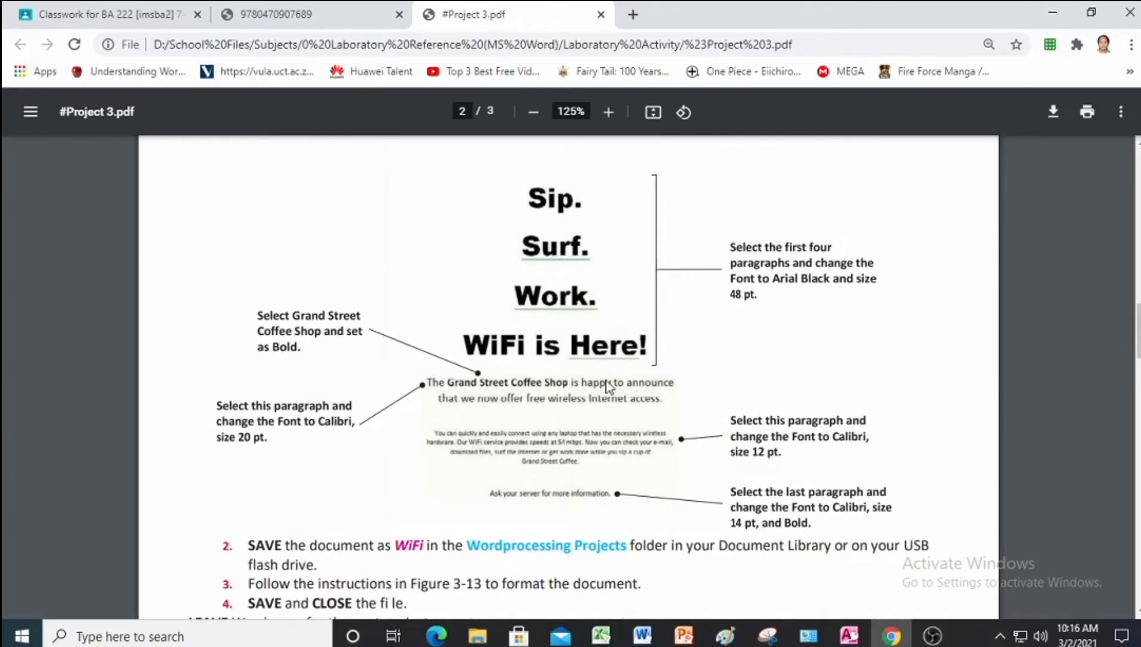
pyautogui.scroll(2, 606, 385)
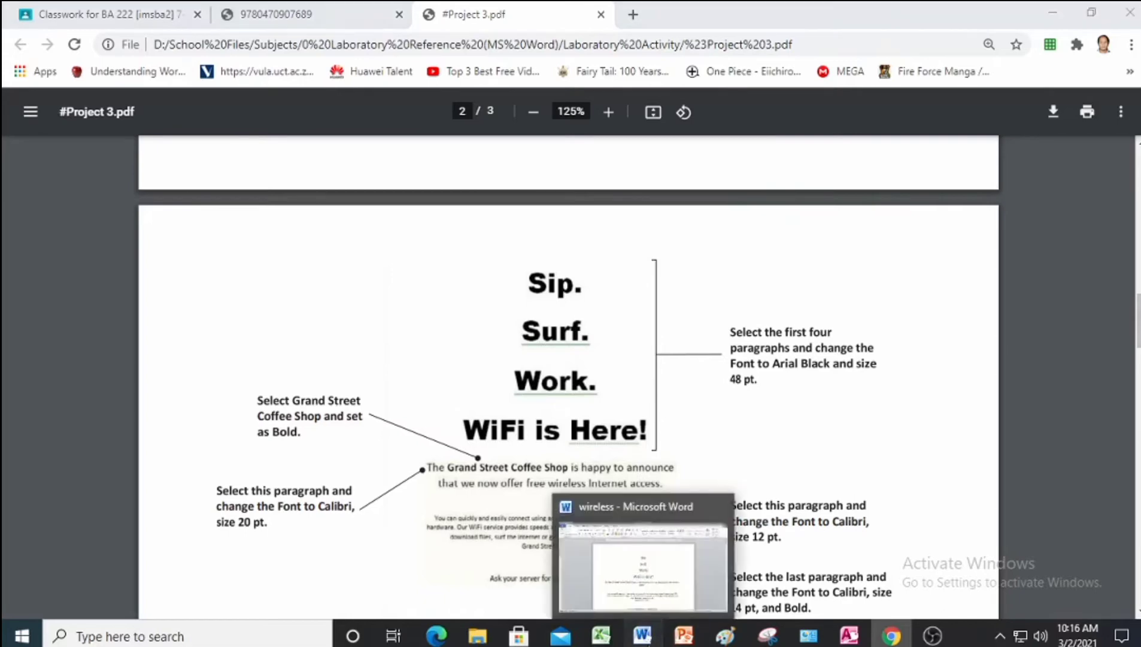
# - Switch to the wireless document in Word and enter WiFi as the file name for a new copy
pyautogui.click(658, 644)
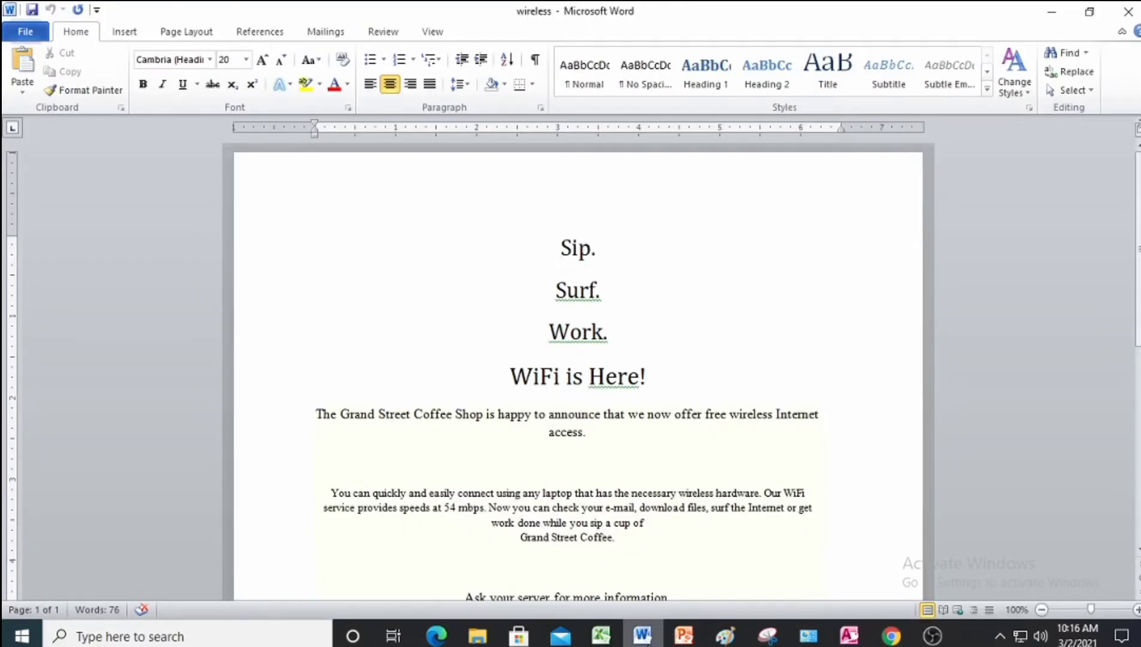
pyautogui.click(13, 40)
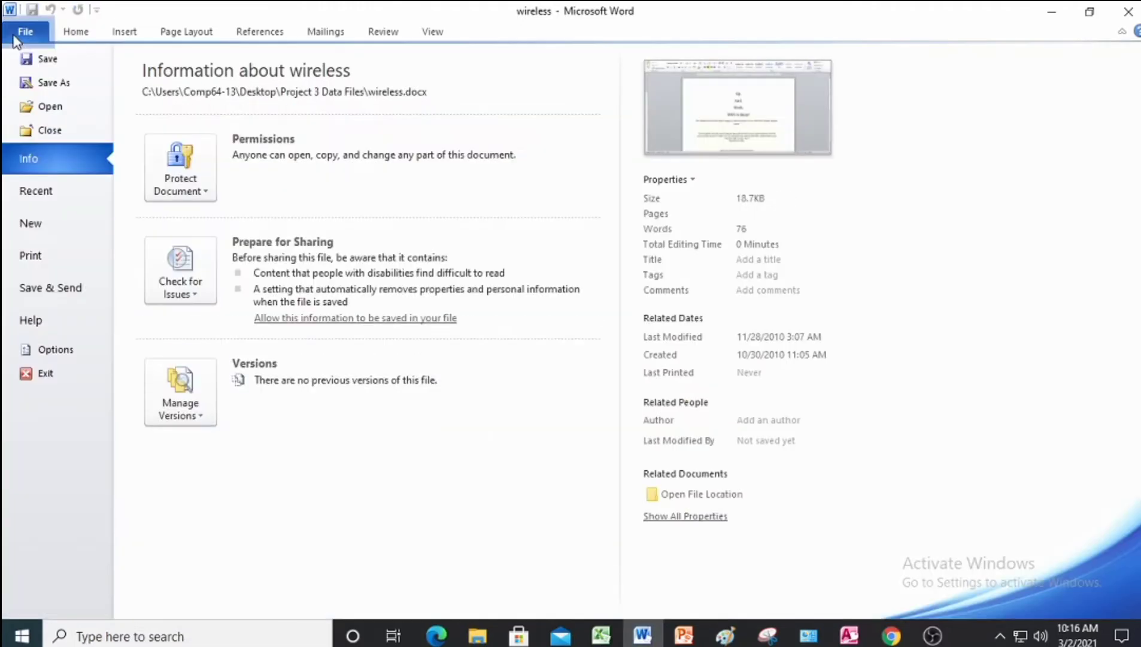
pyautogui.click(46, 85)
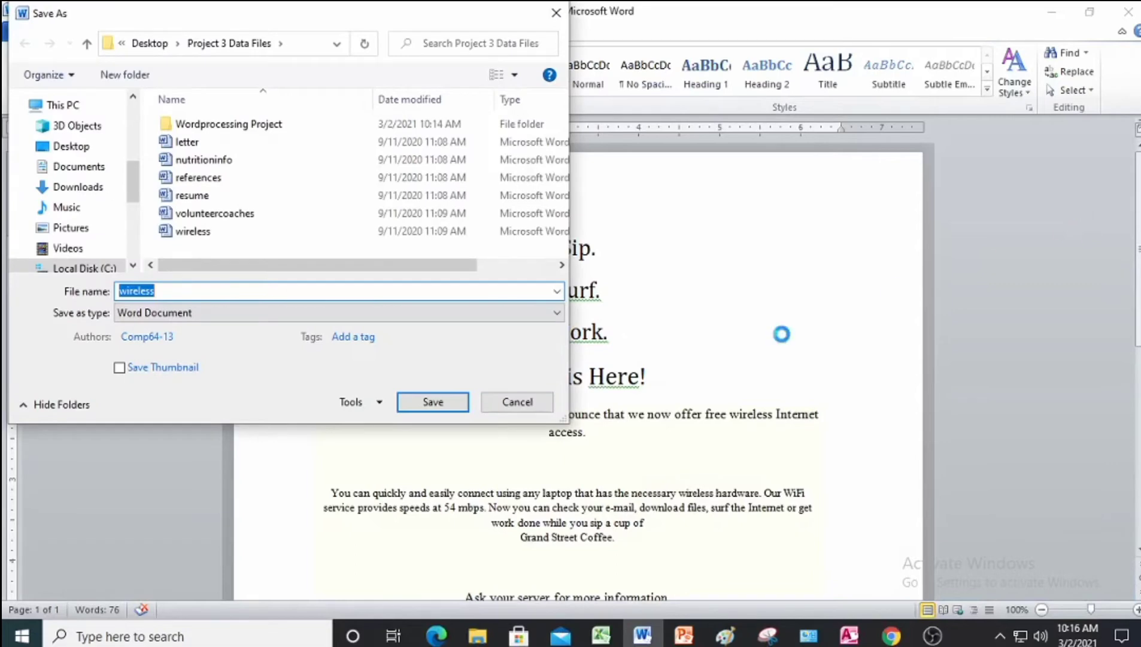
pyautogui.click(179, 291)
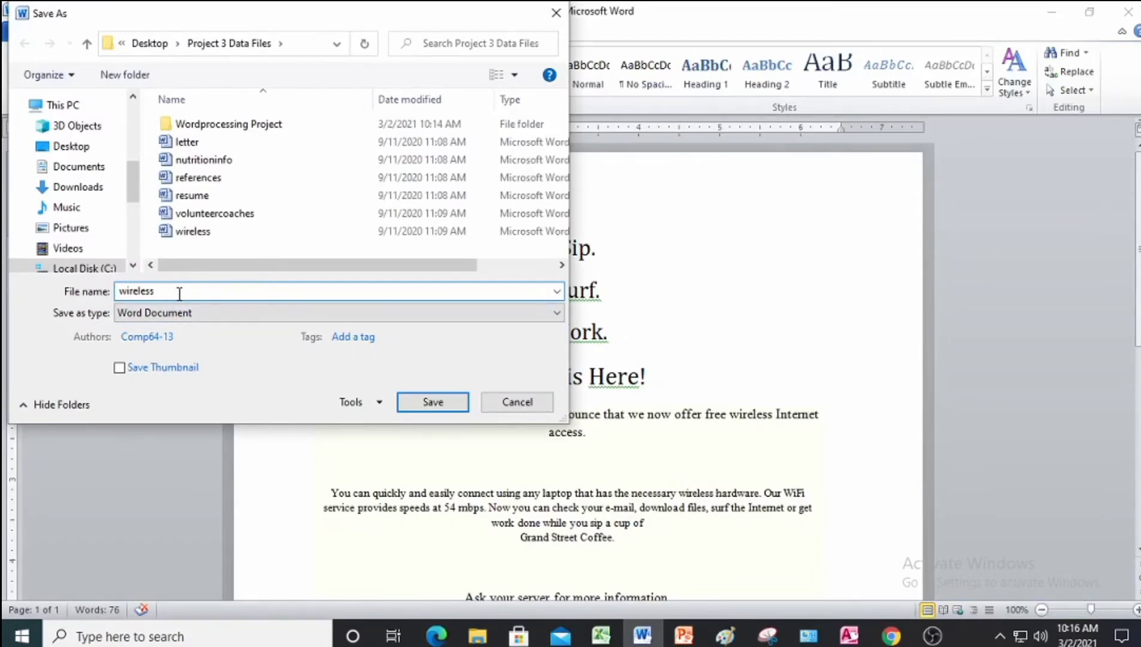
pyautogui.press('BackSpace')
pyautogui.press('BackSpace')
pyautogui.press('BackSpace')
pyautogui.press('BackSpace')
pyautogui.write('WiFi')
# - Save the copy of the flyer in the Wordprocessing Project folder
pyautogui.click(240, 130)
pyautogui.doubleClick(240, 130)
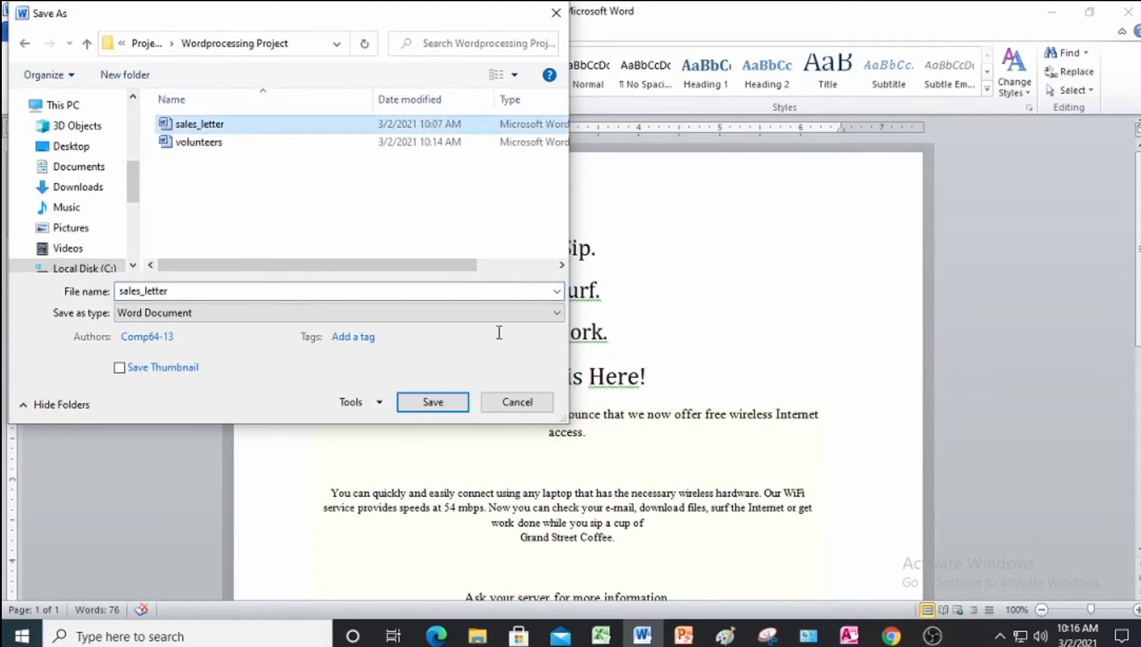
pyautogui.click(433, 401)
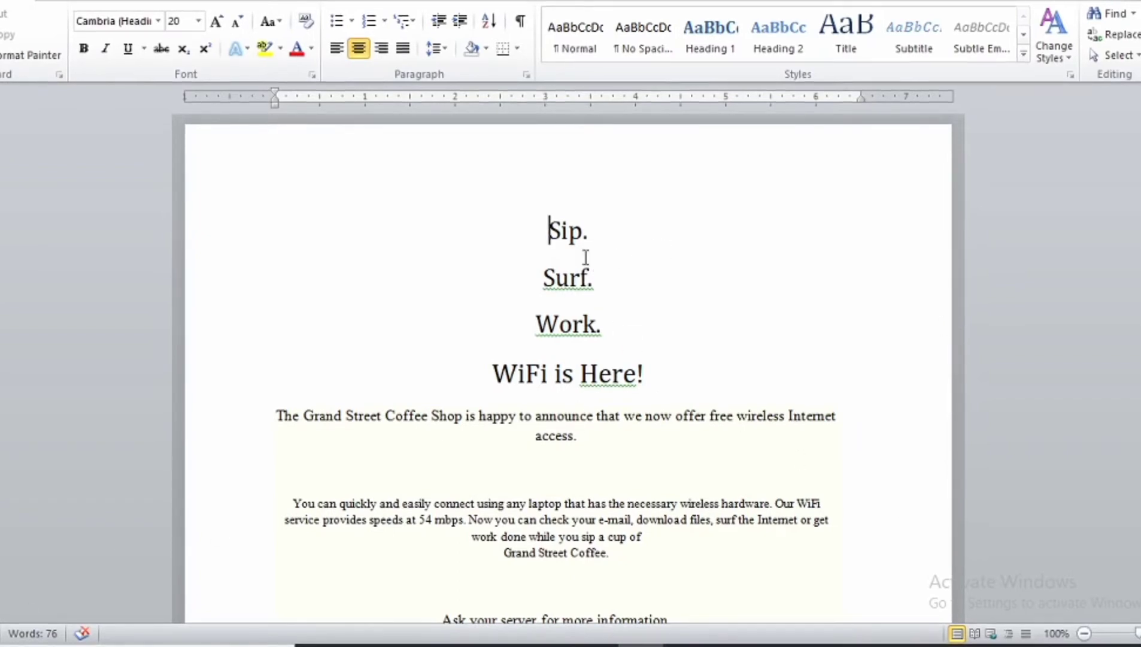
# - Format the first four paragraphs, from "Sip." to "WiFi is Here!", in Arial Black at 48 pt
pyautogui.moveTo(549, 231); pyautogui.dragTo(658, 381)
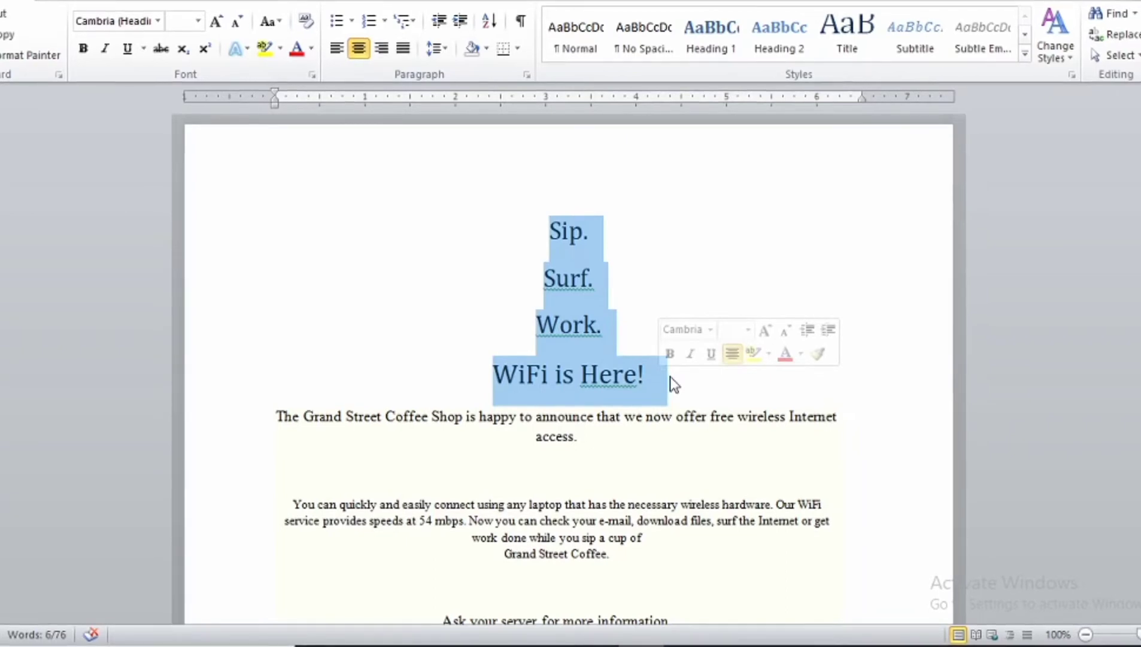
pyautogui.click(158, 22)
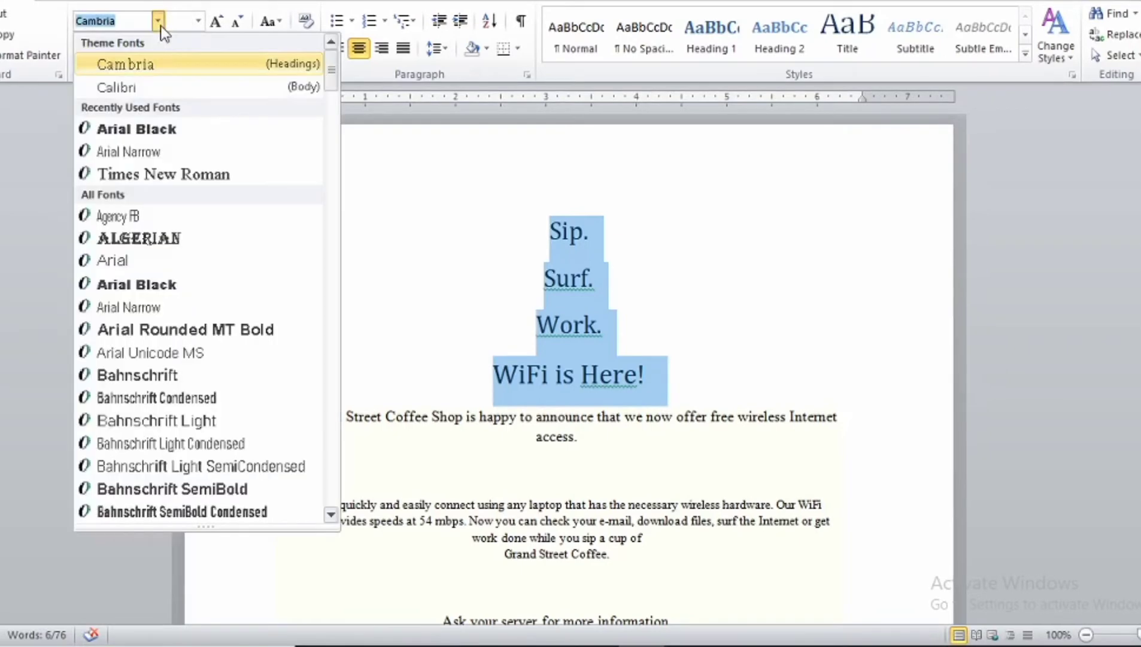
pyautogui.click(164, 133)
pyautogui.click(199, 22)
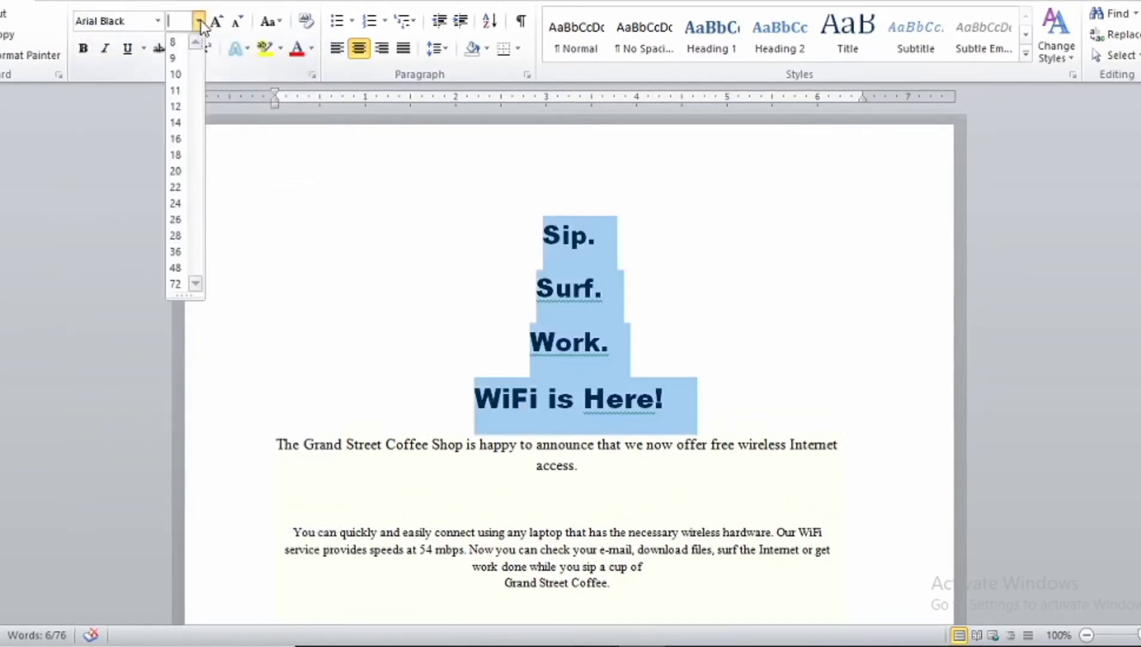
pyautogui.click(176, 267)
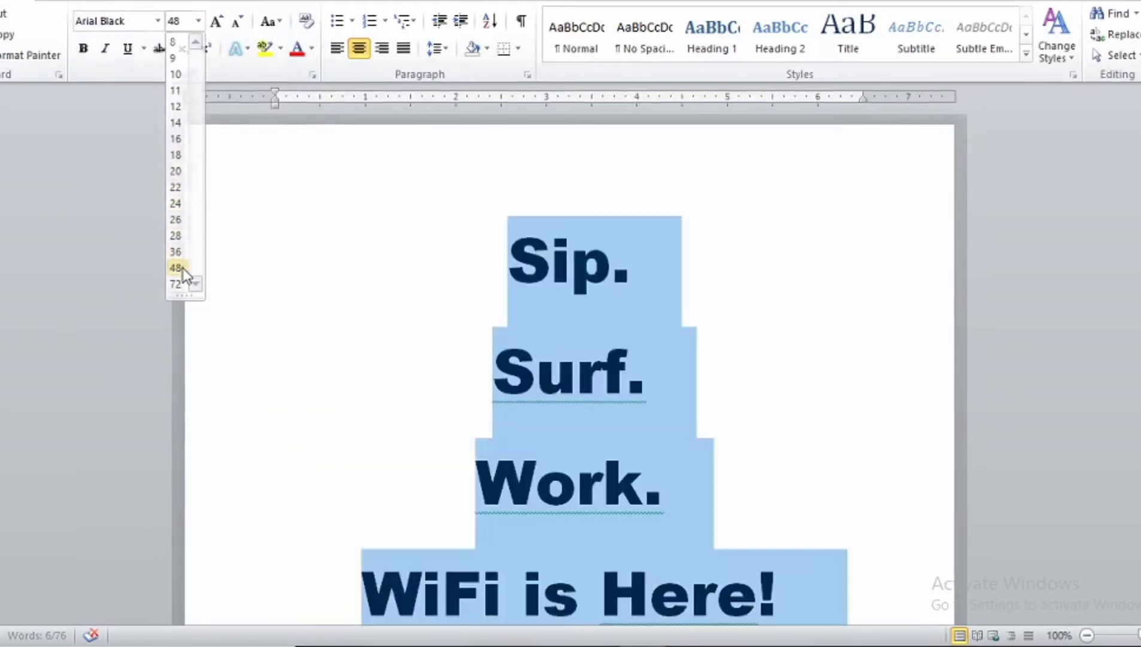
# - Make "Grand Street Coffee Shop" bold in the announcement paragraph below the heading lines
pyautogui.scroll(-5, 952, 273)
pyautogui.scroll(-2, 838, 256)
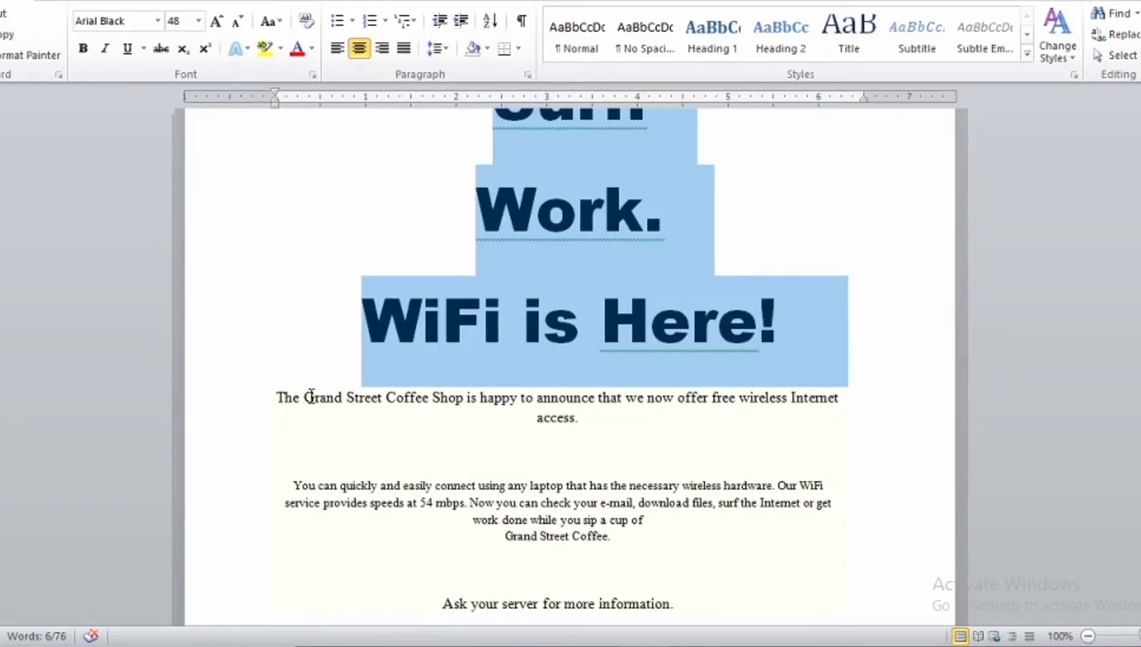
pyautogui.moveTo(306, 397); pyautogui.dragTo(450, 400)
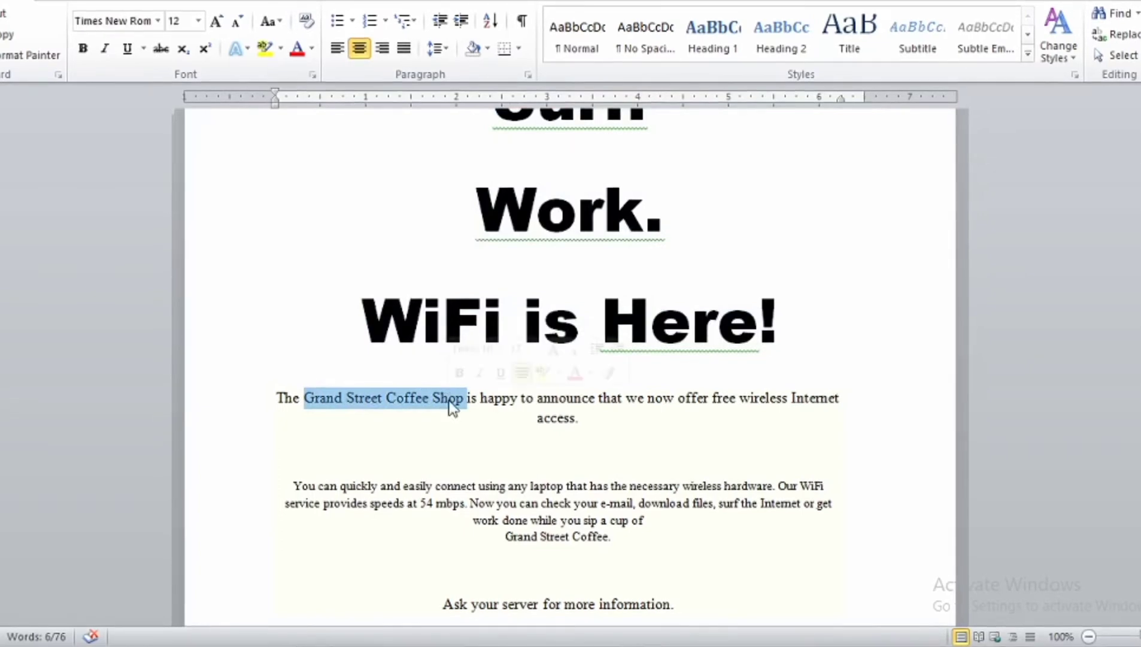
pyautogui.click(83, 48)
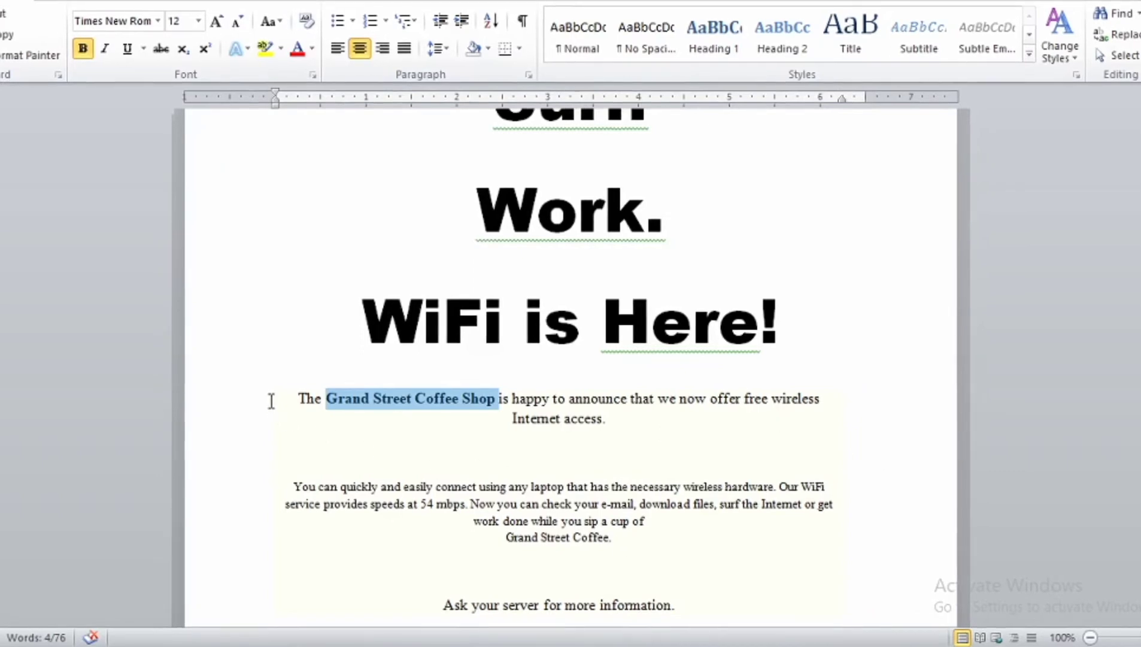
# - Set the whole paragraph beginning "The Grand Street Coffee Shop is happy to announce" in Calibri at 20 pt
pyautogui.moveTo(270, 400); pyautogui.dragTo(776, 415)
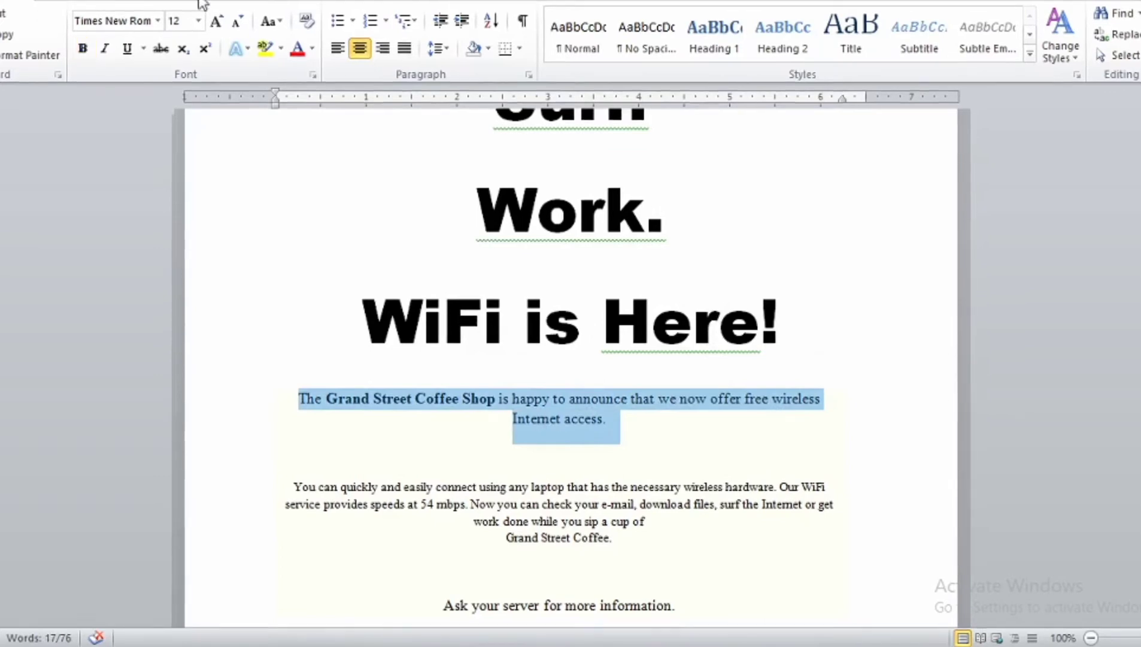
pyautogui.click(155, 25)
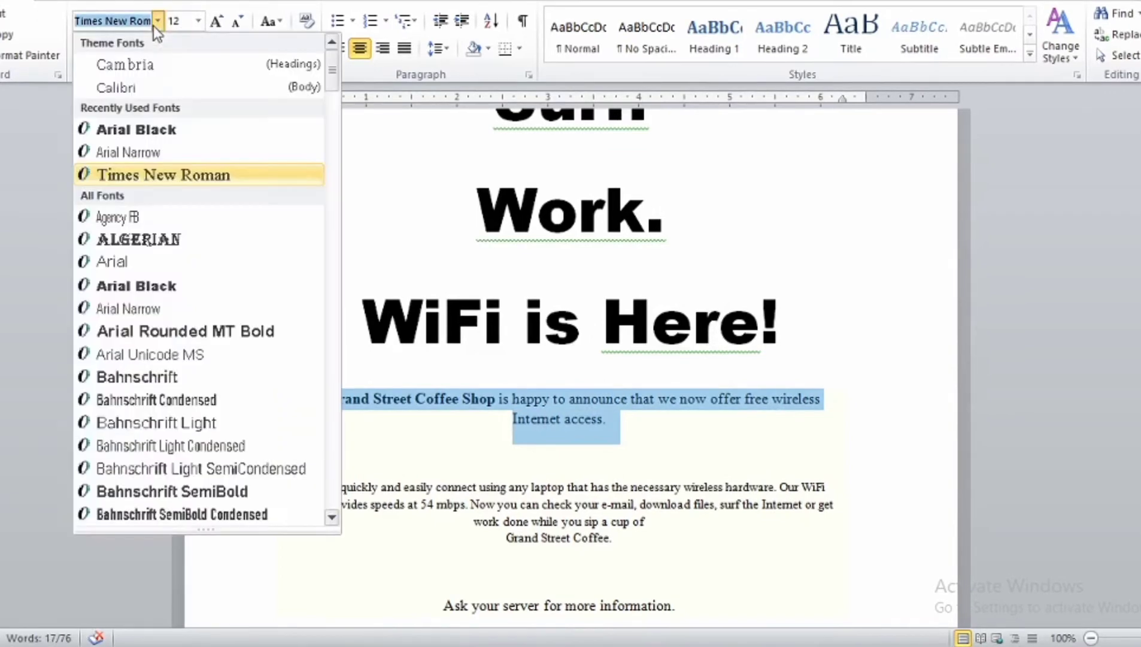
pyautogui.click(157, 89)
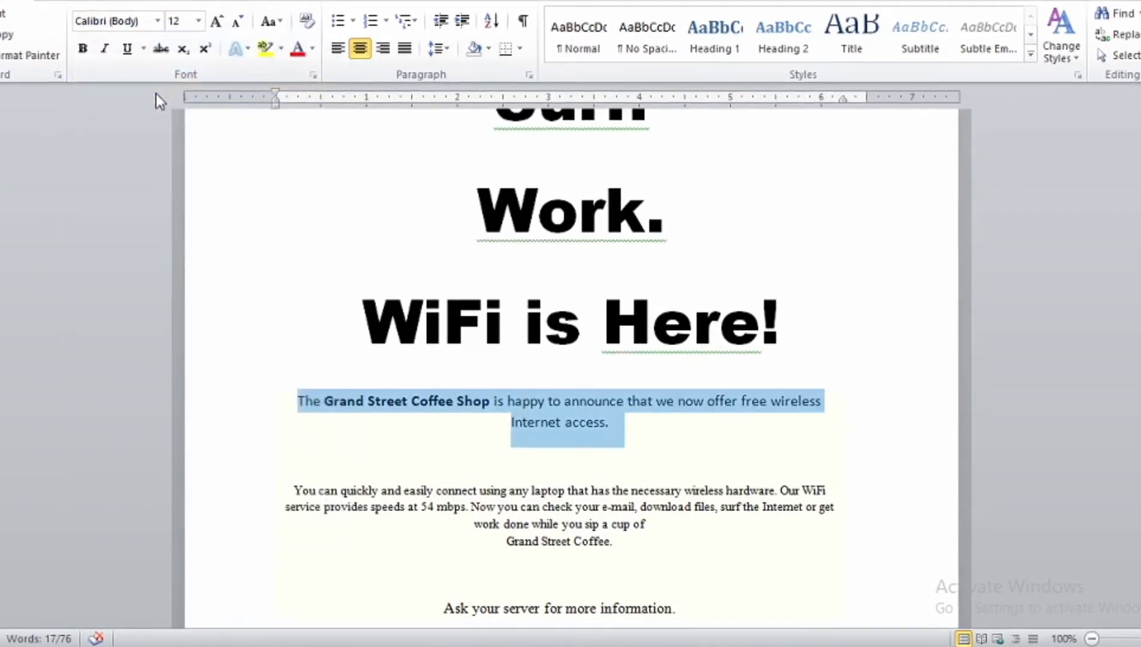
pyautogui.click(197, 25)
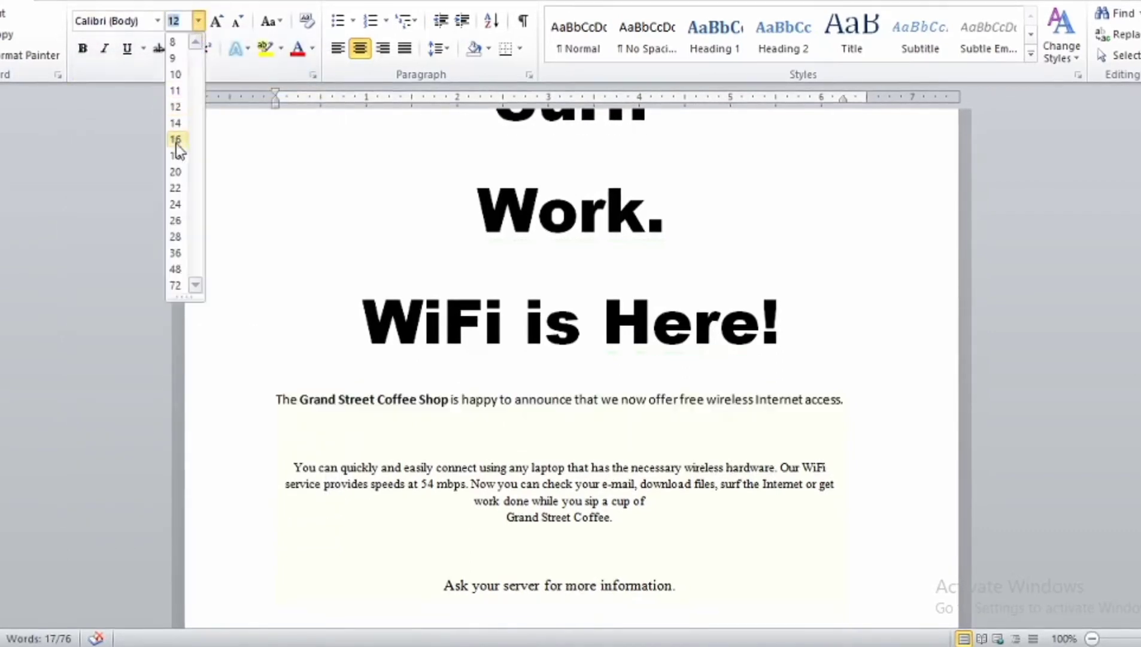
pyautogui.click(177, 171)
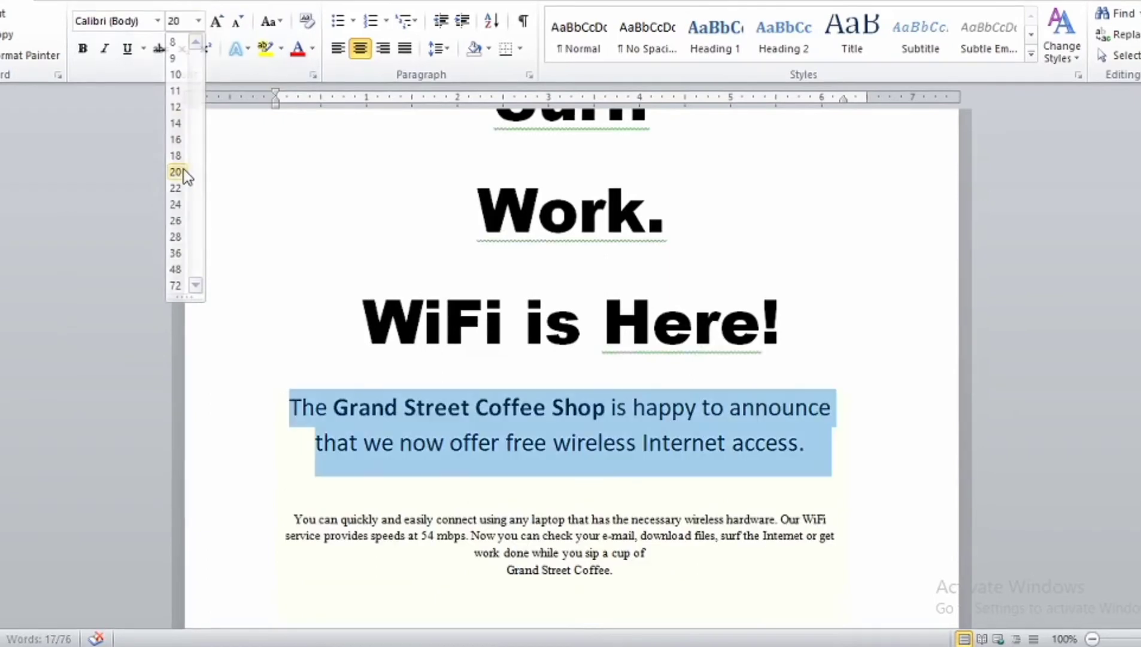
# - Set the paragraph beginning "You can quickly and easily connect", including its "Grand Street Coffee." line, in Calibri at 12 pt
pyautogui.click(591, 518)
pyautogui.scroll(-1, 591, 496)
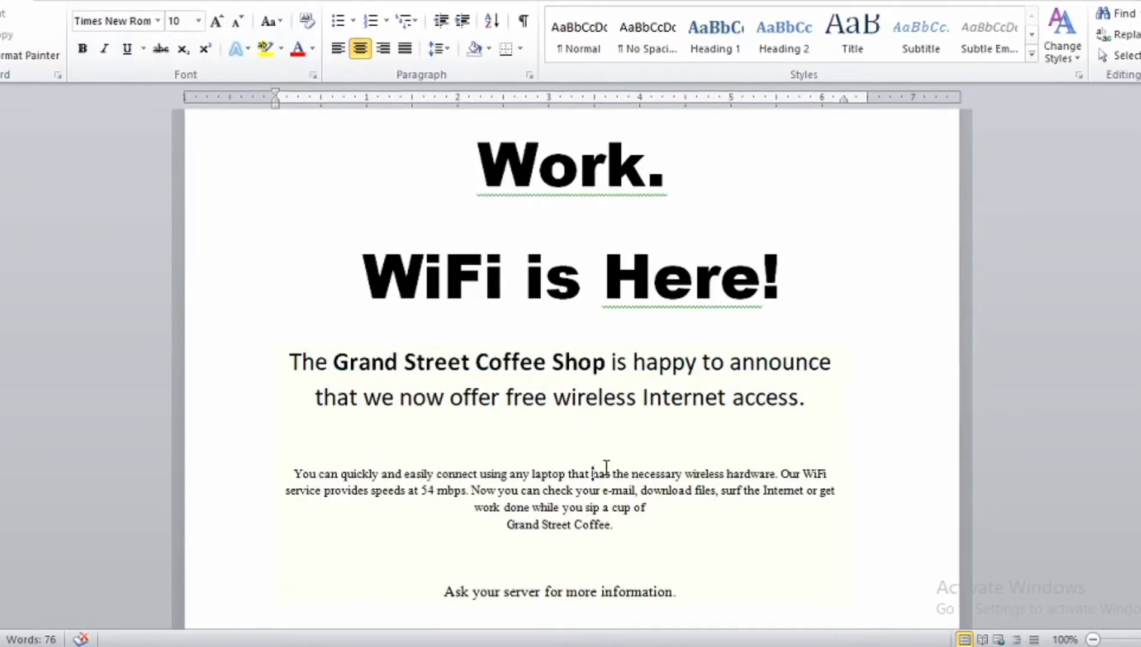
pyautogui.scroll(-1, 645, 428)
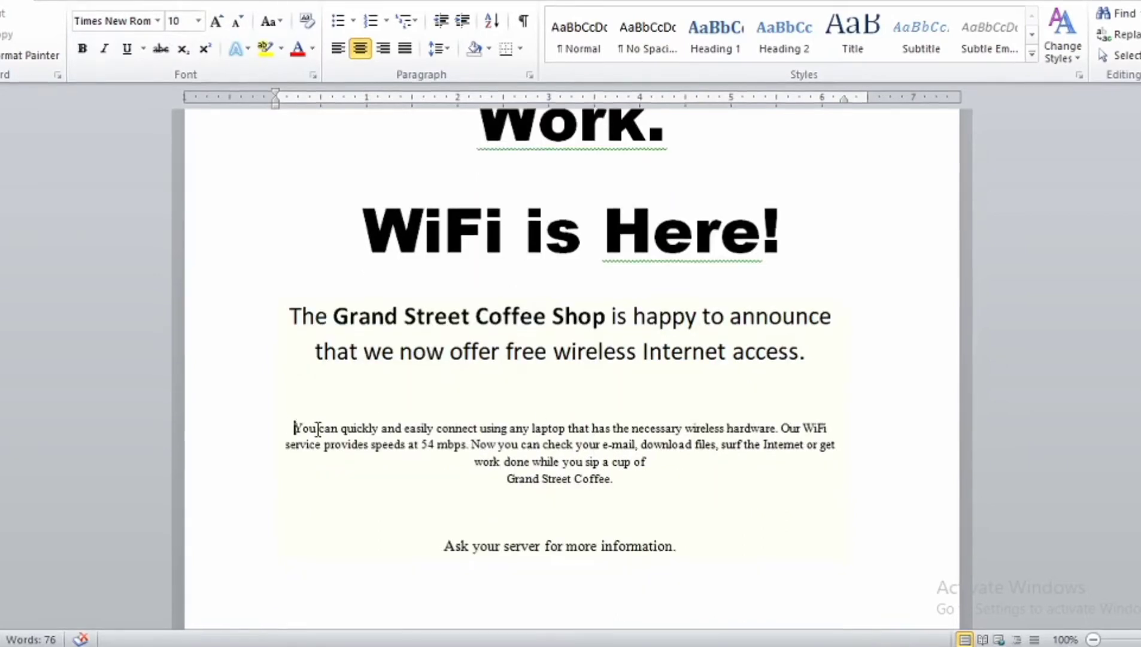
pyautogui.moveTo(295, 427); pyautogui.dragTo(626, 486)
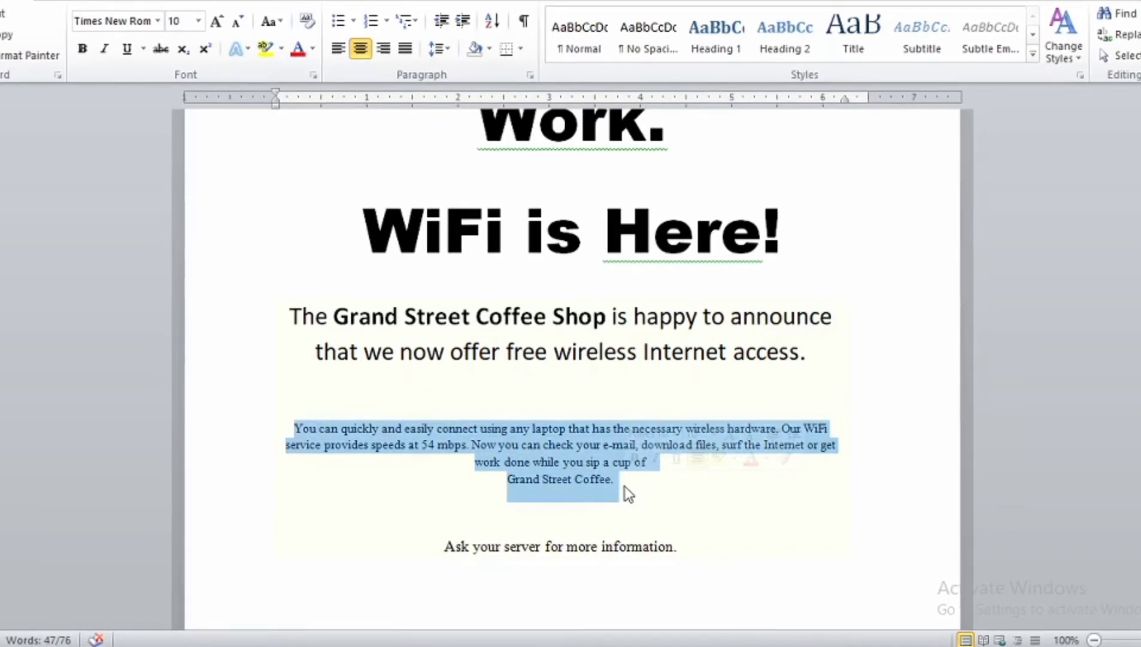
pyautogui.click(158, 21)
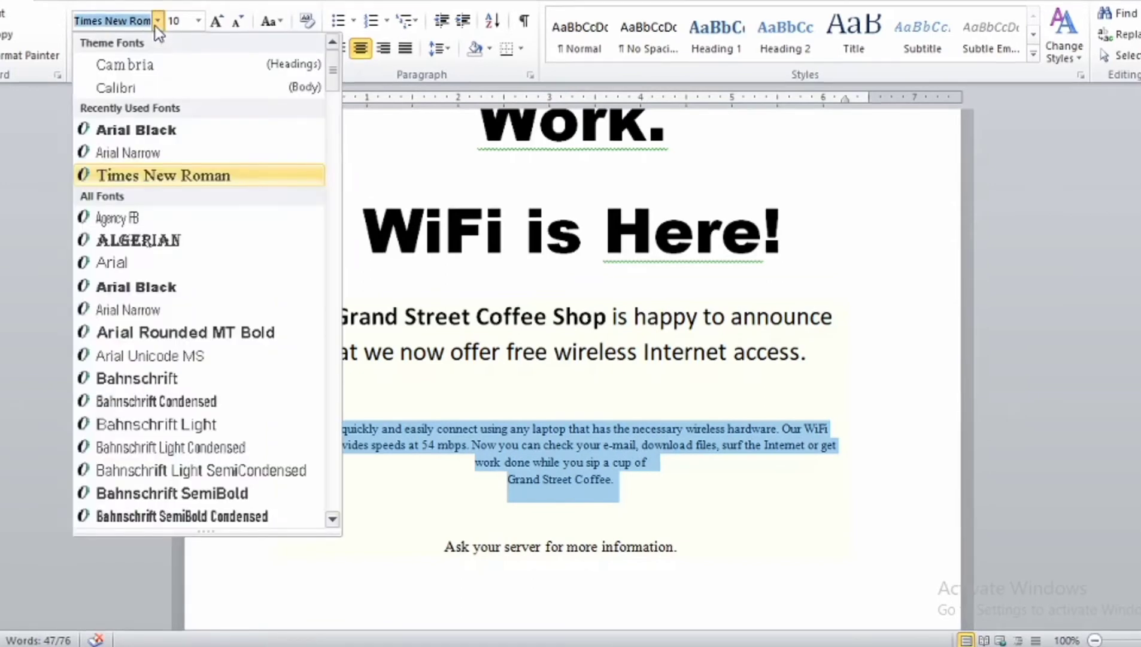
pyautogui.click(142, 87)
pyautogui.click(197, 25)
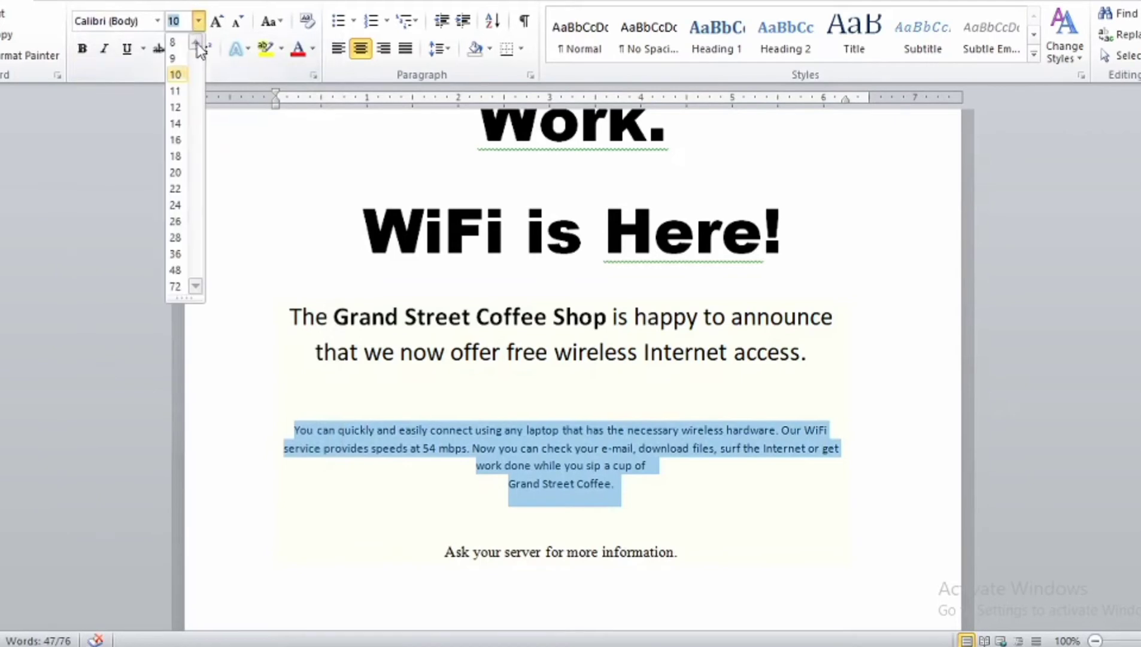
pyautogui.click(182, 108)
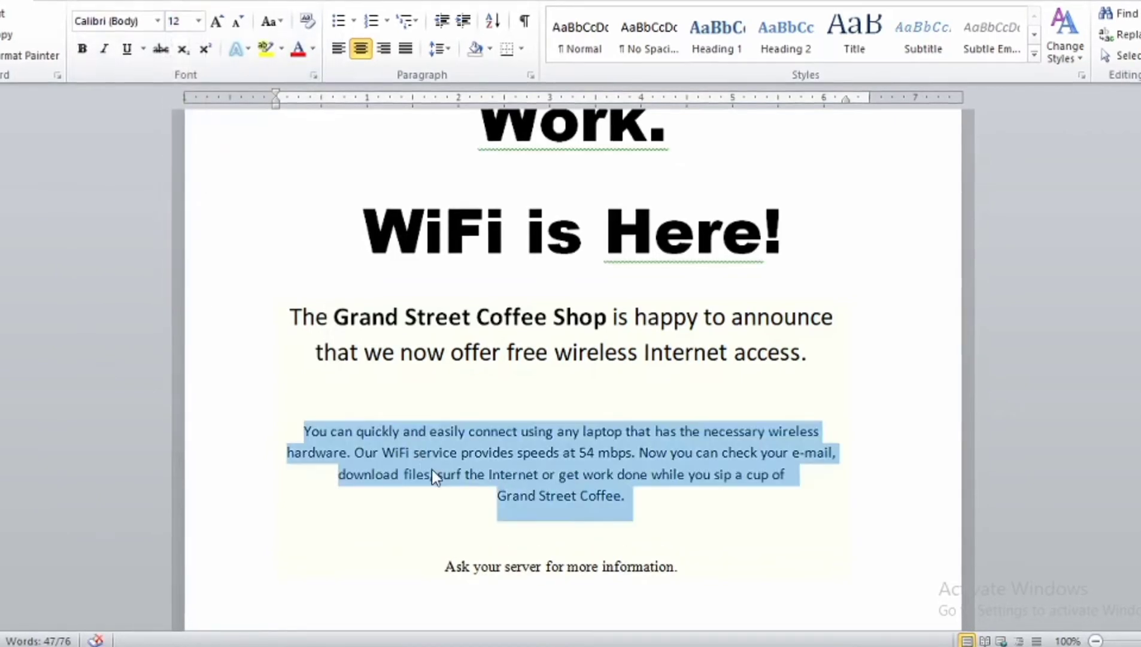
# - Format the last paragraph, "Ask your server for more information.", in bold Calibri at 14 pt
pyautogui.click(642, 528)
pyautogui.scroll(-1, 644, 524)
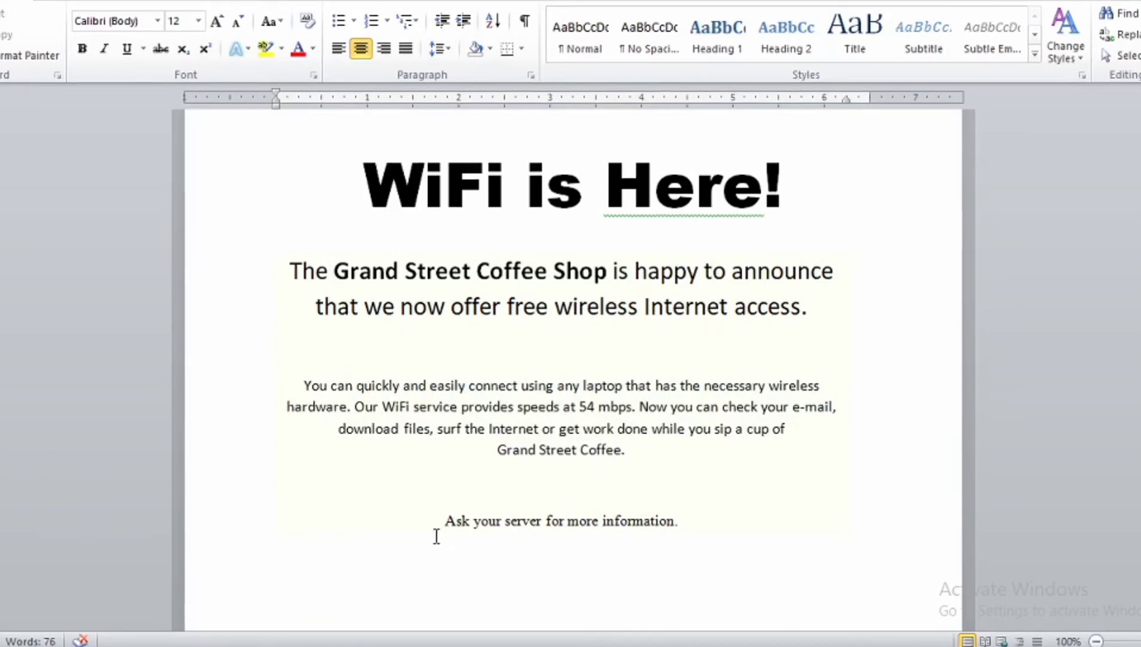
pyautogui.moveTo(437, 532); pyautogui.dragTo(686, 533)
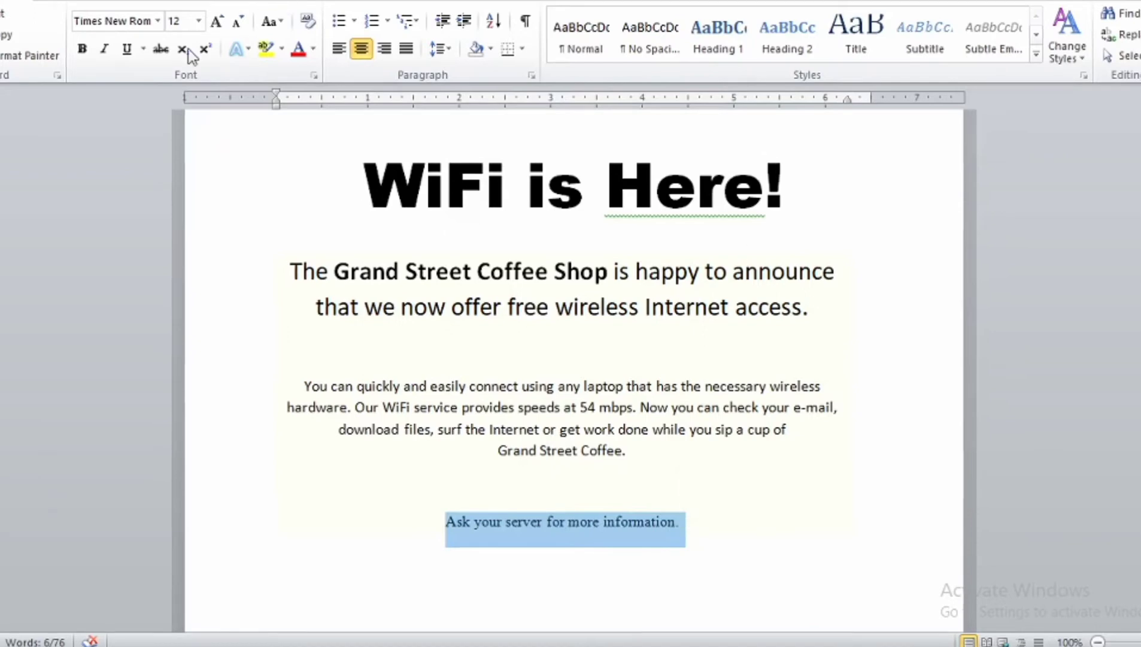
pyautogui.click(157, 22)
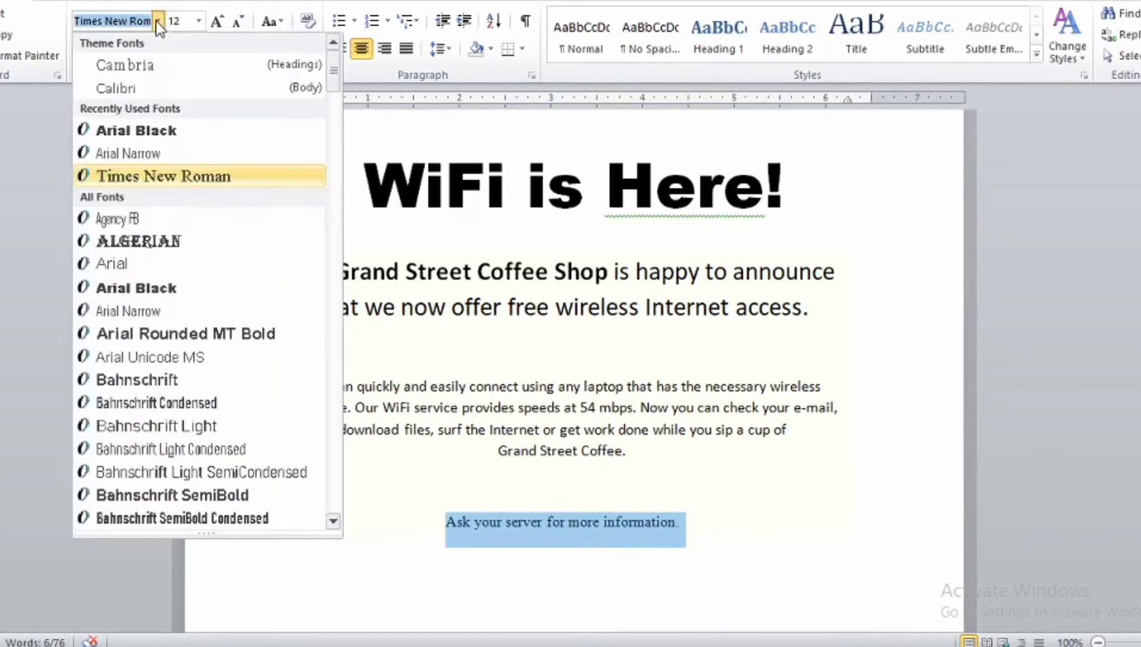
pyautogui.click(139, 88)
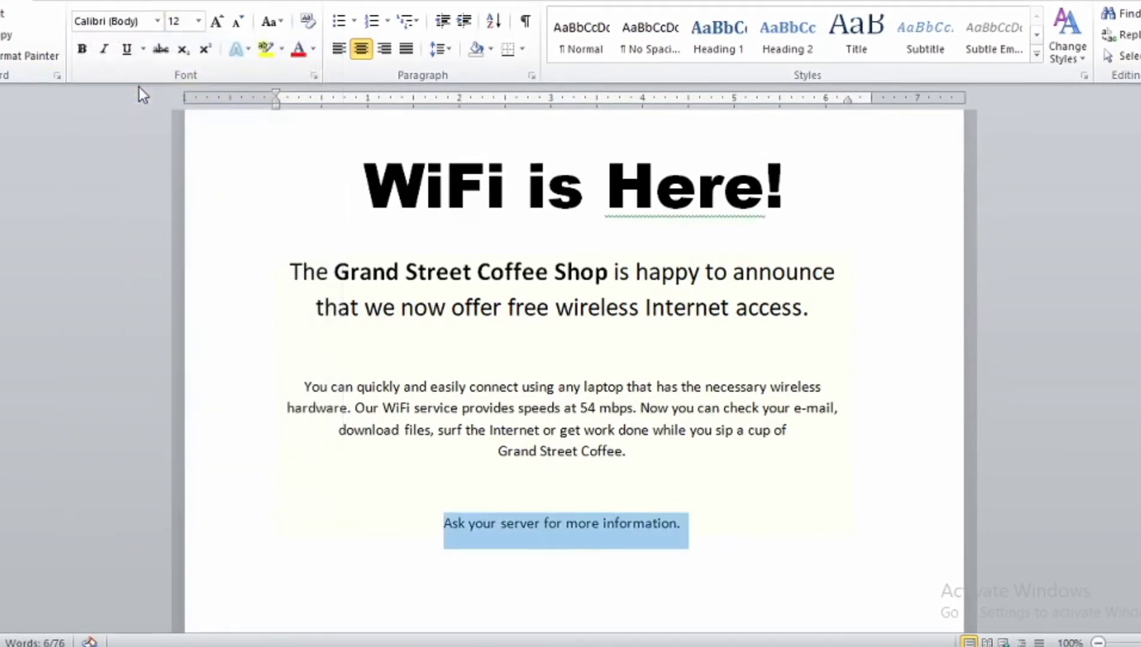
pyautogui.click(201, 23)
pyautogui.click(175, 124)
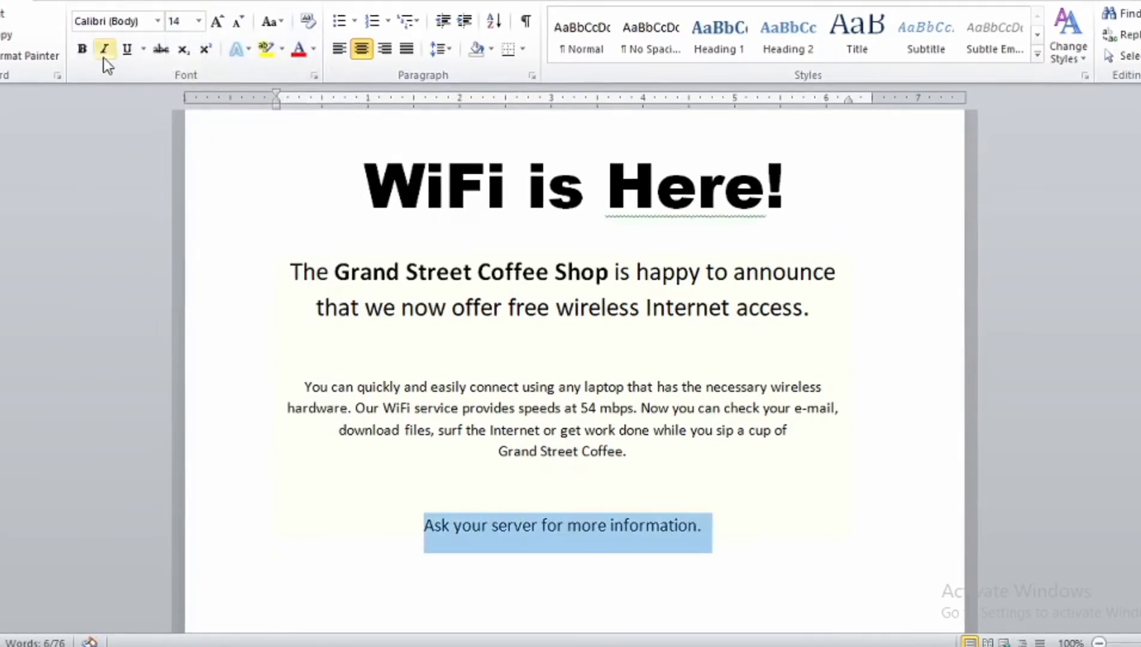
pyautogui.click(82, 48)
pyautogui.click(363, 449)
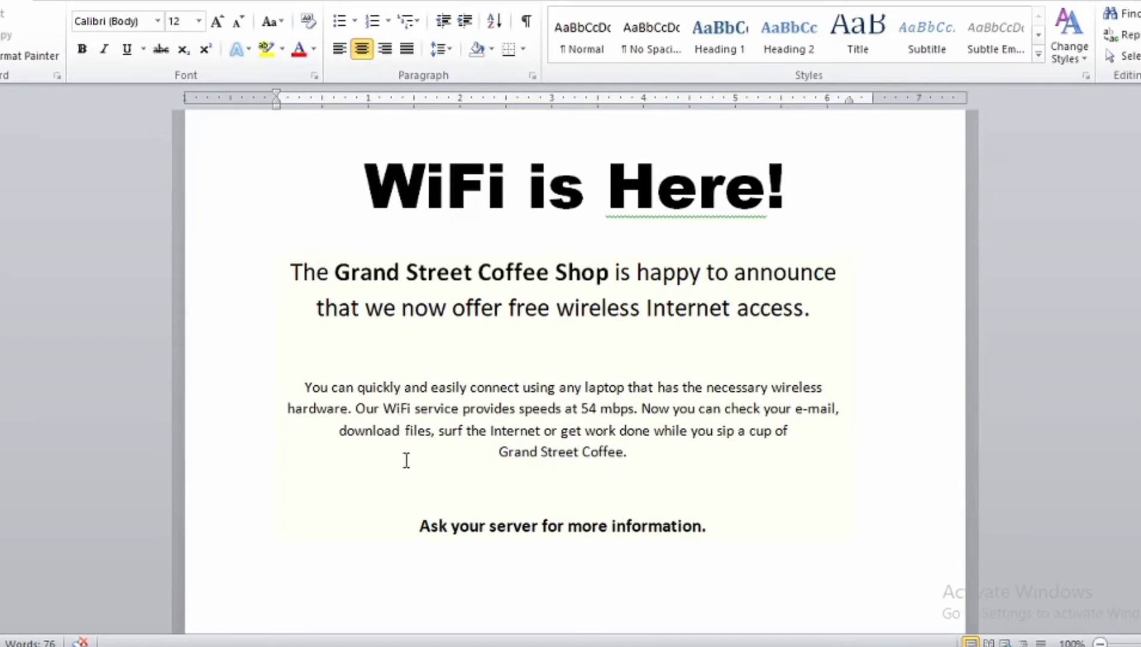
# - Set up a custom text watermark for the flyer, replacing the default watermark text with the student's full name
pyautogui.click(152, 2)
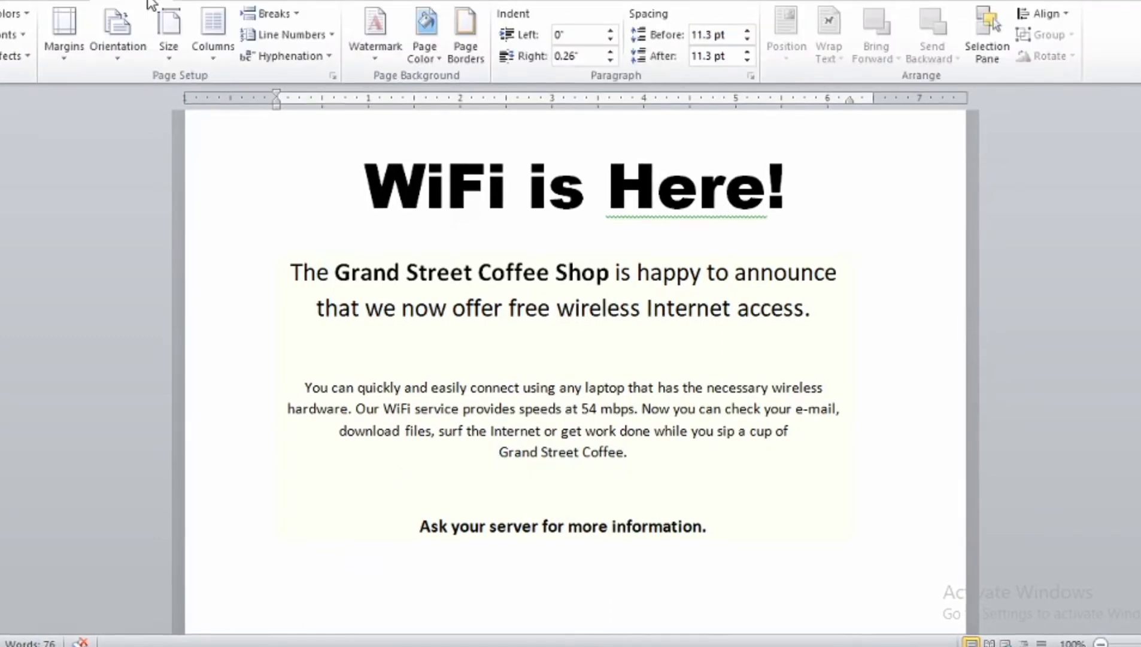
pyautogui.click(385, 49)
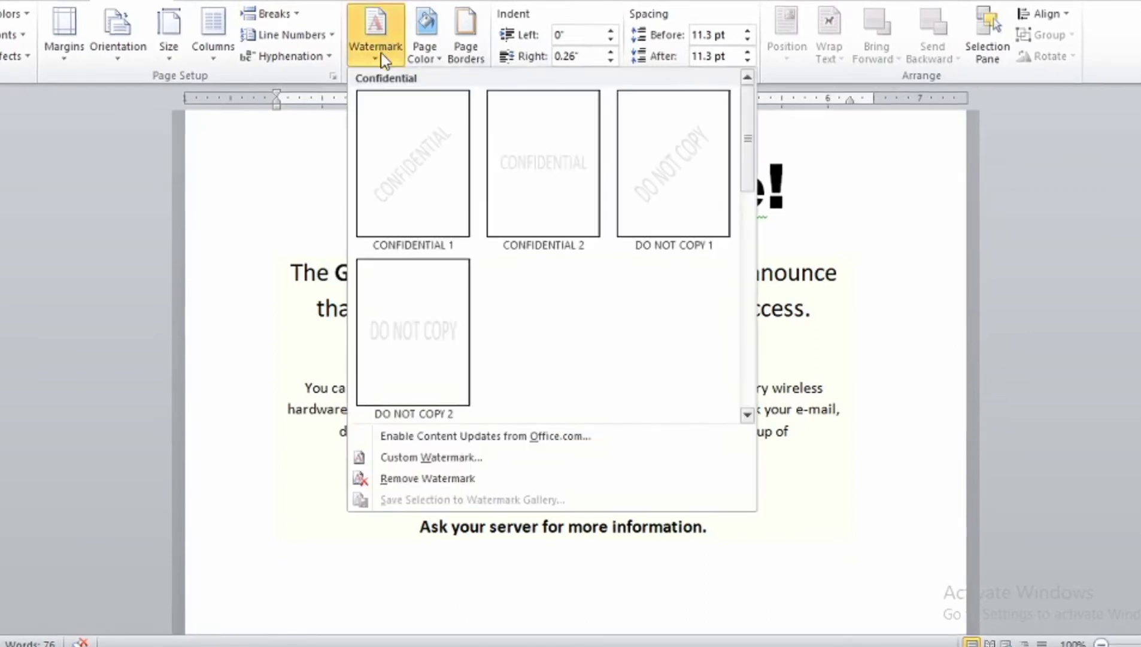
pyautogui.click(406, 460)
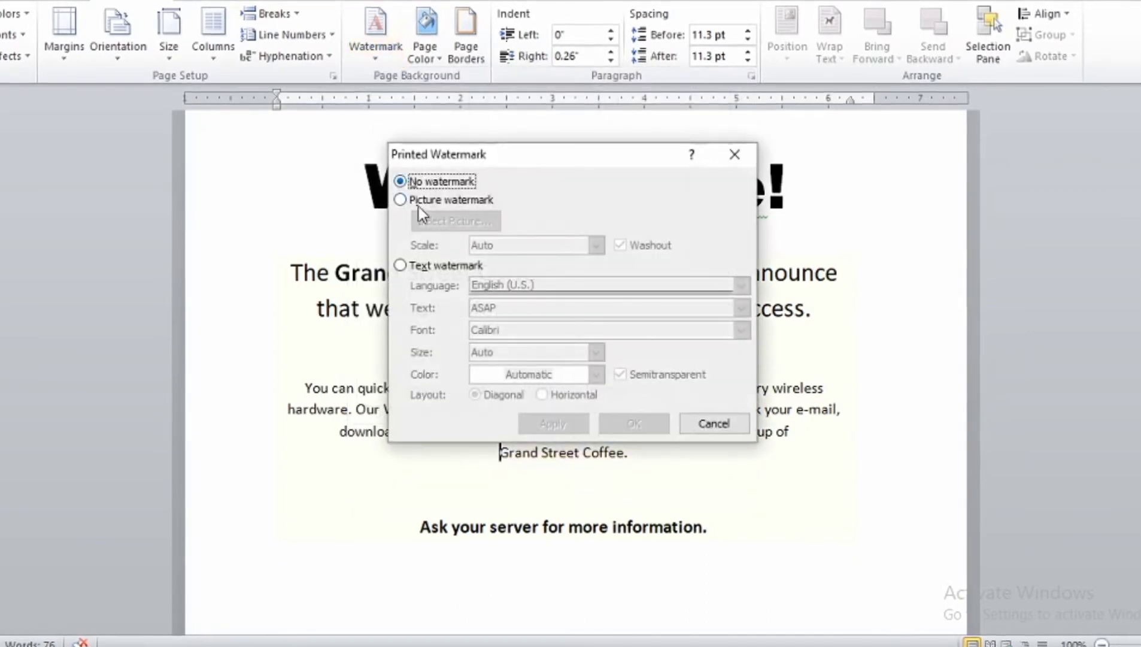
pyautogui.click(400, 265)
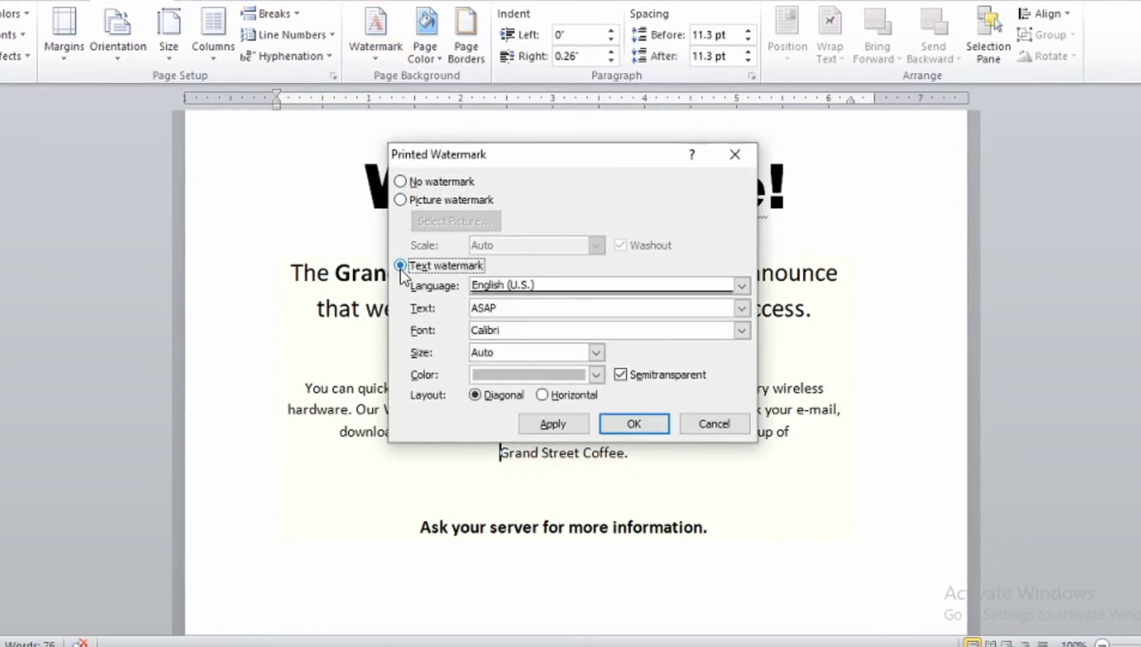
pyautogui.click(516, 313)
pyautogui.press('BackSpace')
pyautogui.press('BackSpace')
pyautogui.press('BackSpace')
pyautogui.press('BackSpace')
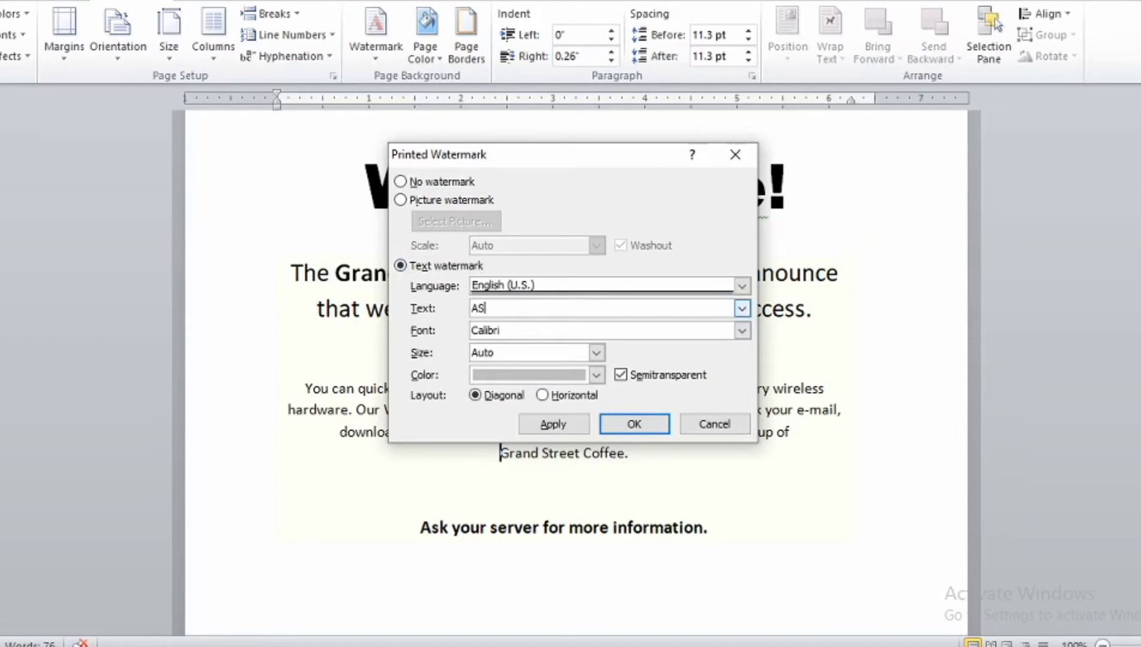
pyautogui.write('J')
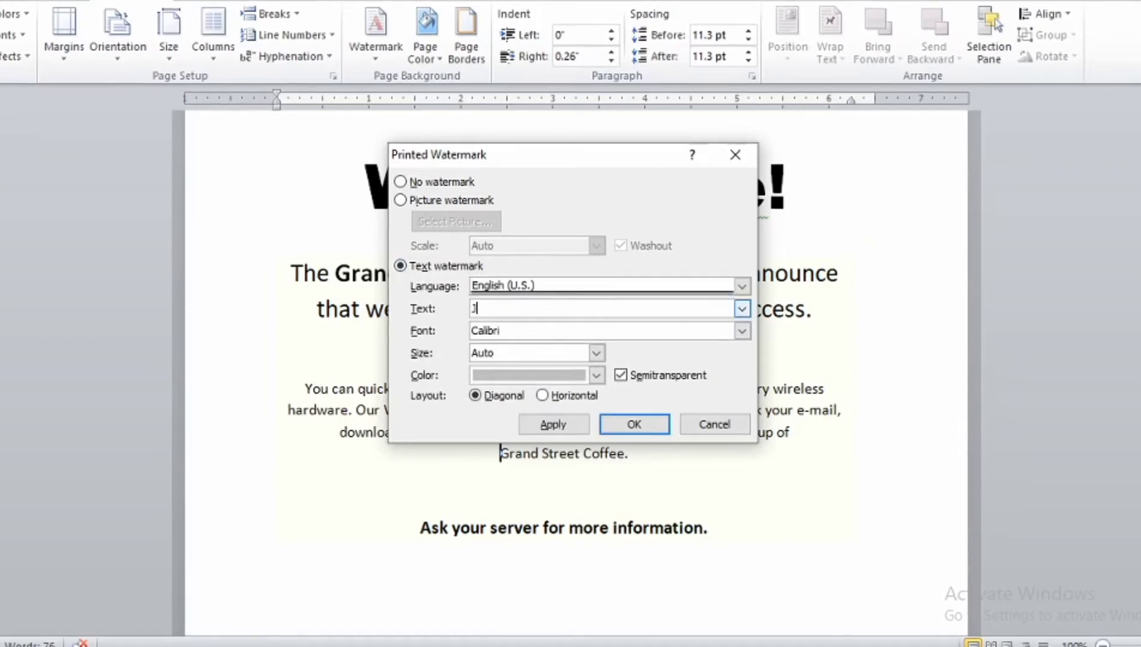
pyautogui.write('o')
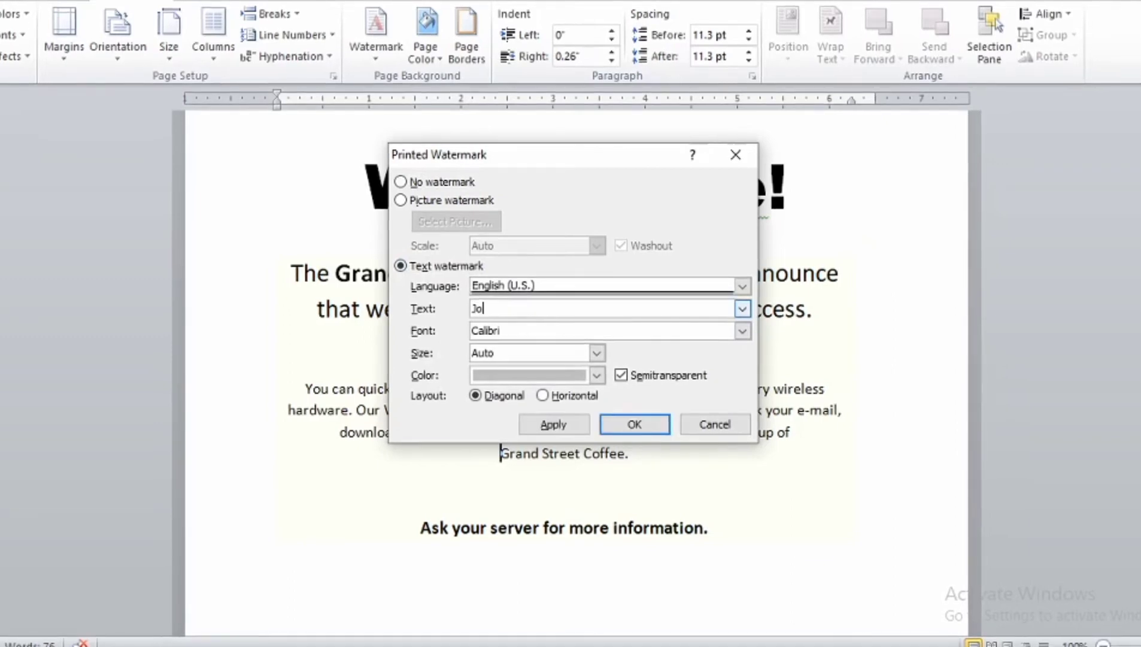
pyautogui.write('cel C')
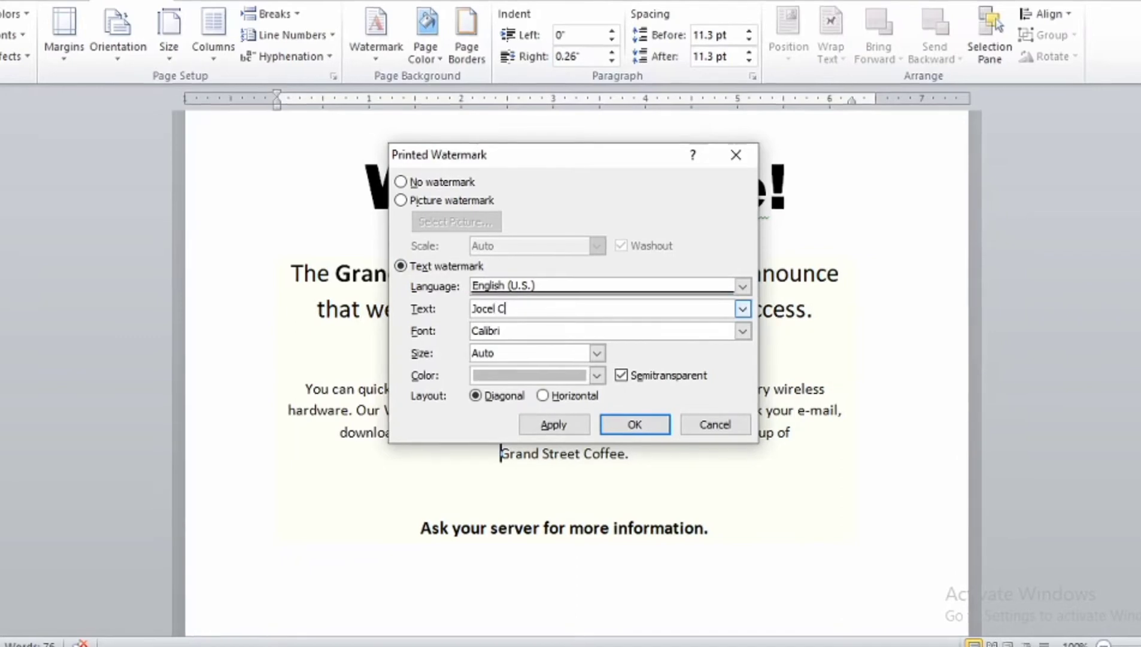
pyautogui.write('. Lagnason')
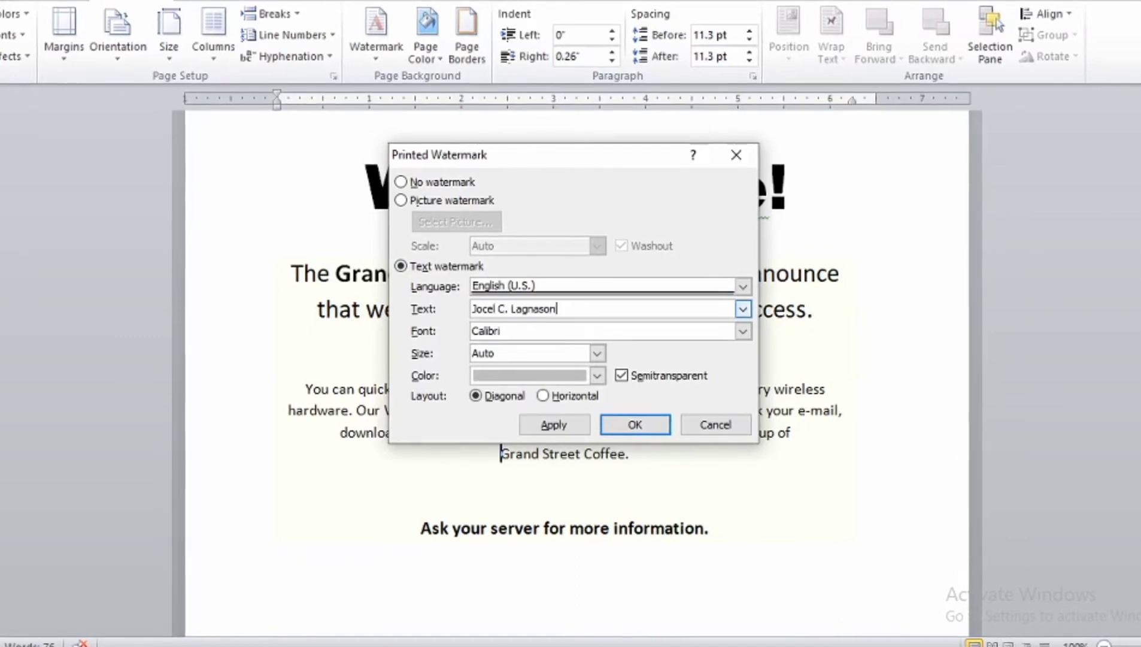
# - Make the text watermark red from the standard colors, set its size to 36, and apply it to the flyer
pyautogui.click(598, 375)
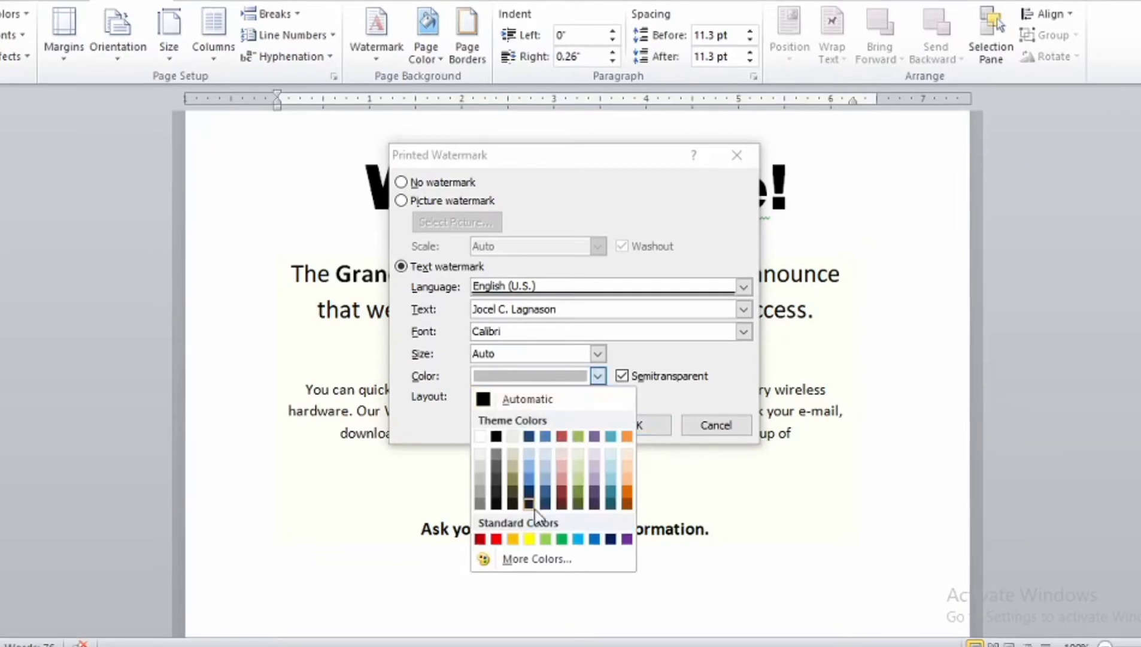
pyautogui.click(495, 538)
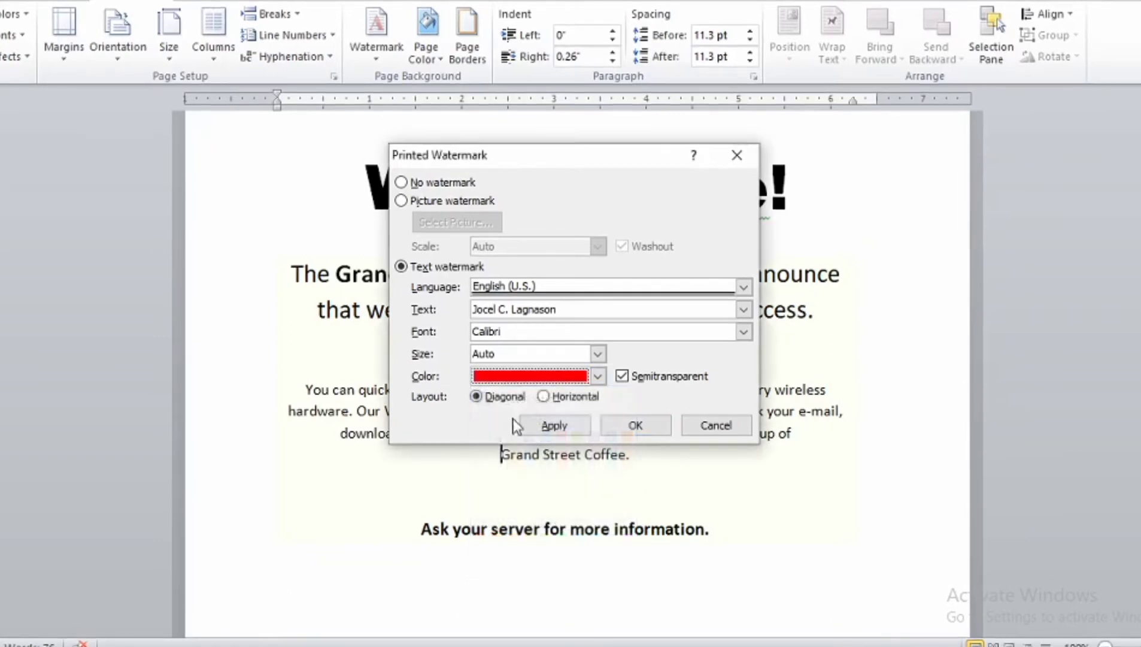
pyautogui.click(598, 354)
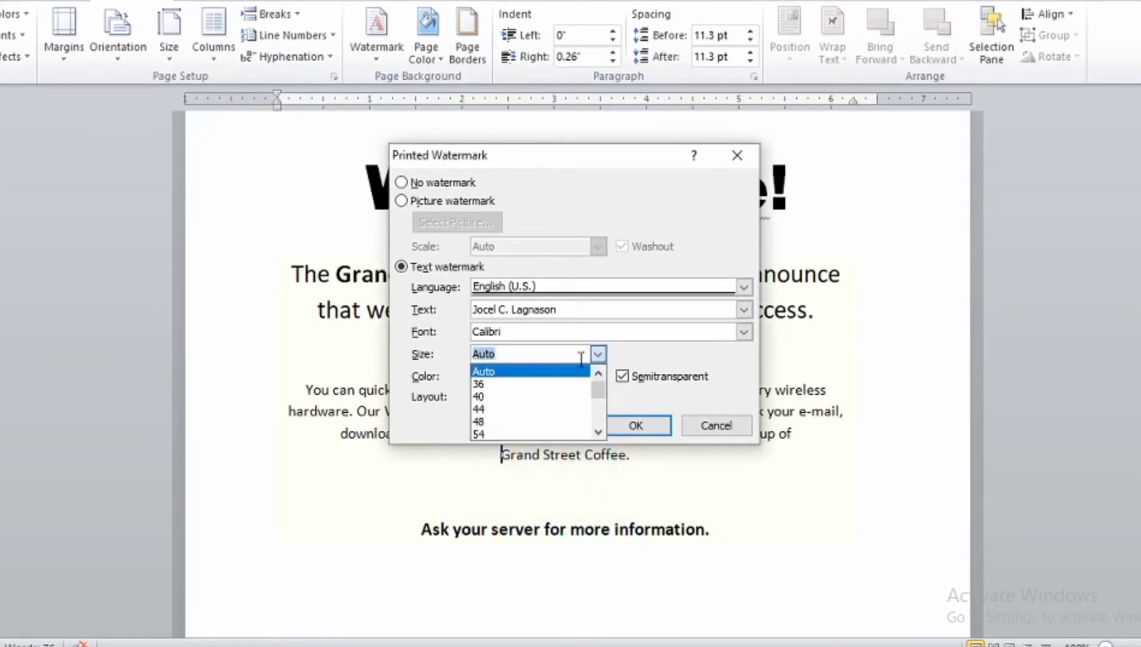
pyautogui.click(552, 383)
pyautogui.click(655, 429)
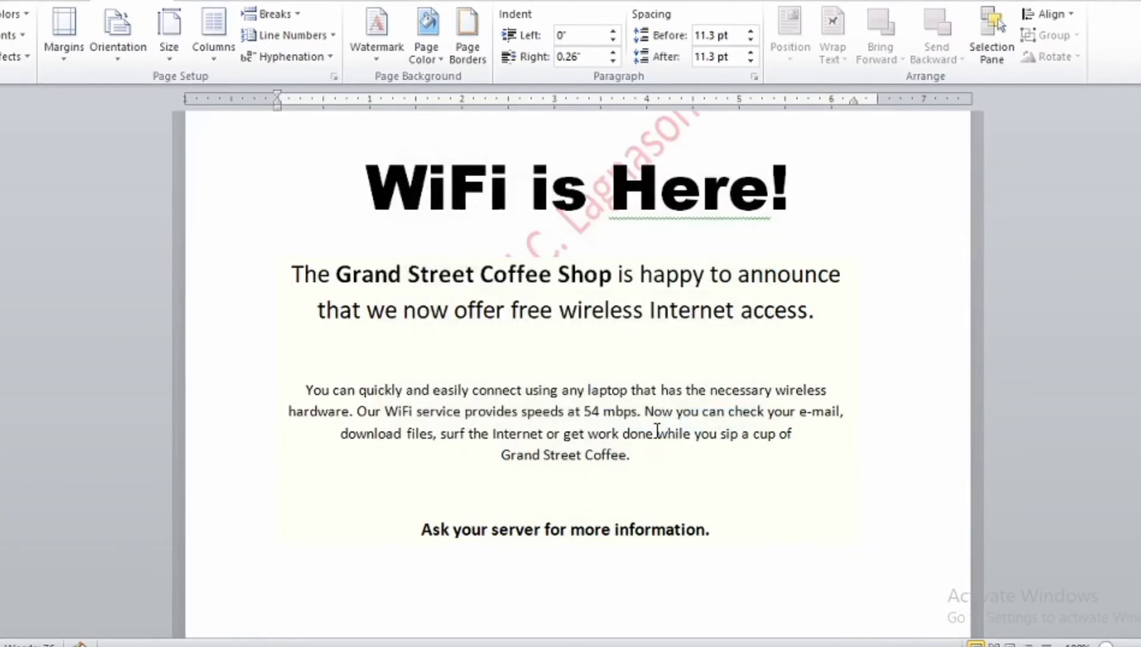
# - Save the finished WiFi flyer and close the document
pyautogui.scroll(1, 669, 368)
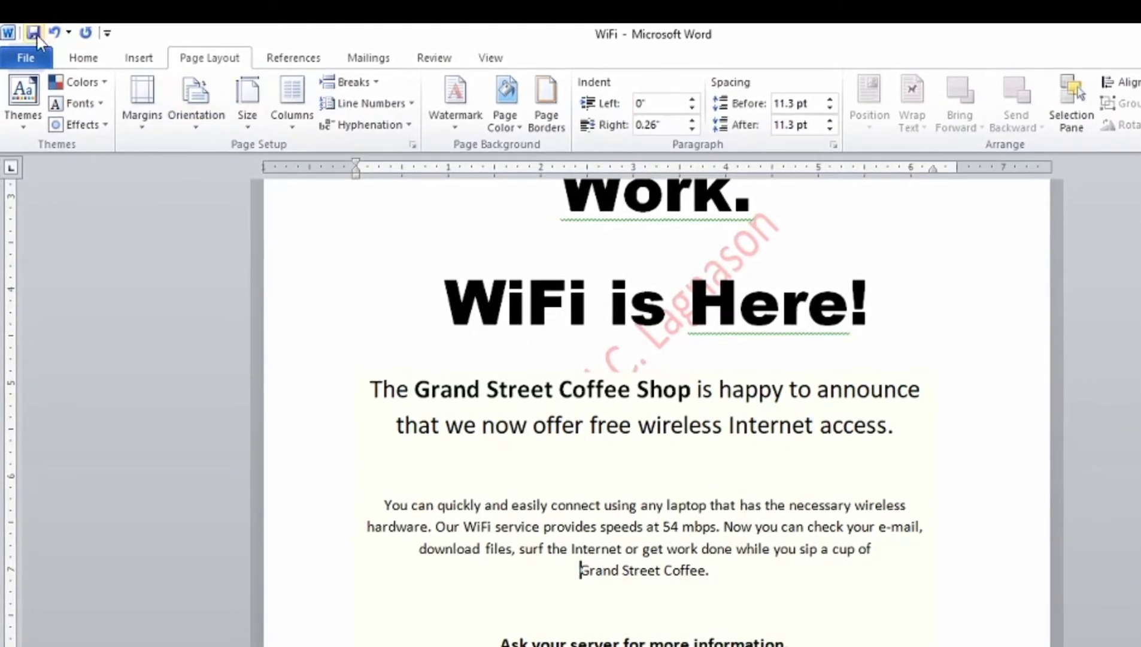
pyautogui.click(38, 36)
pyautogui.hotkey('alt', 'F4')
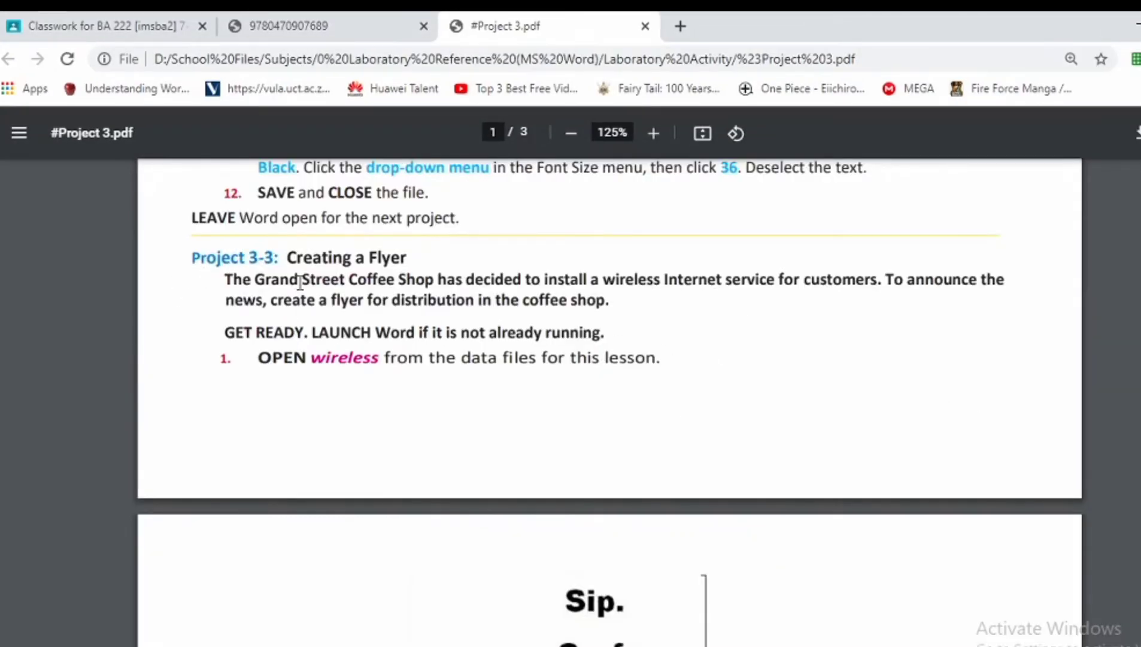
# - Following the Project 3-4 instructions, open the nutritioninfo document from the Project 3 Data Files folder and enable editing
pyautogui.scroll(-10, 410, 414)
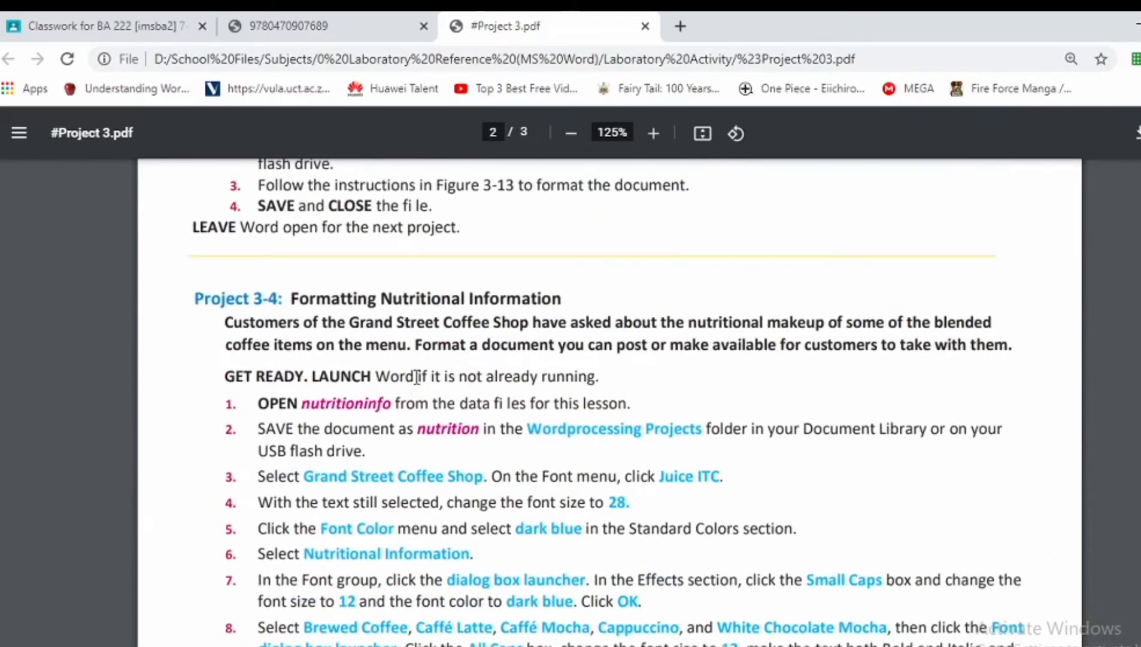
pyautogui.scroll(-2, 405, 369)
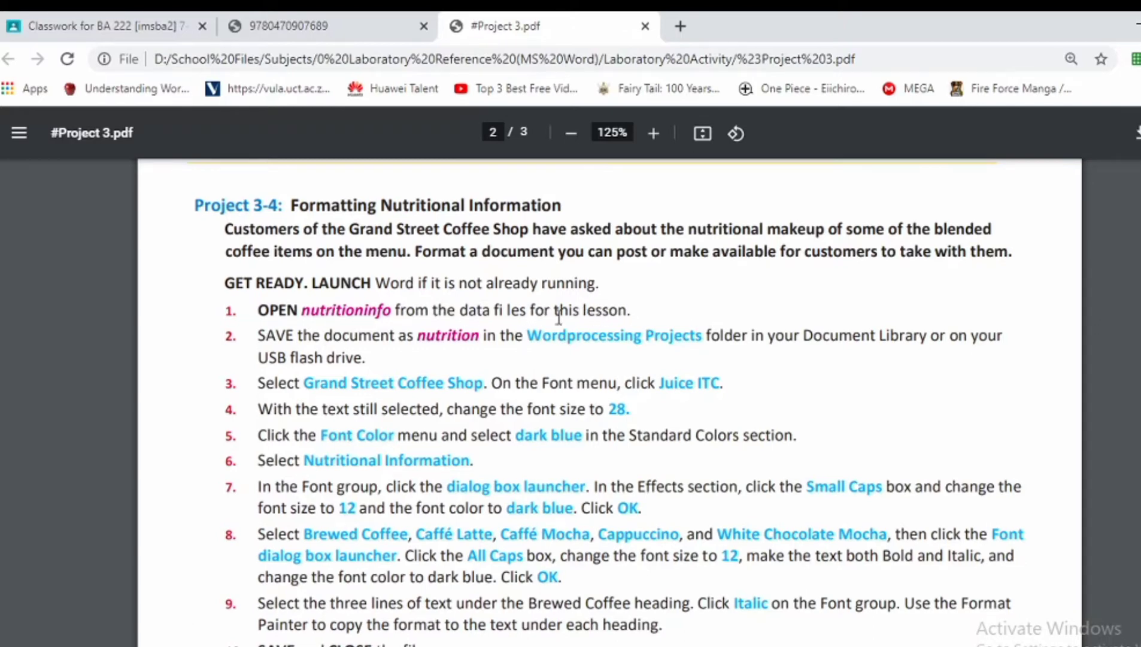
pyautogui.click(510, 646)
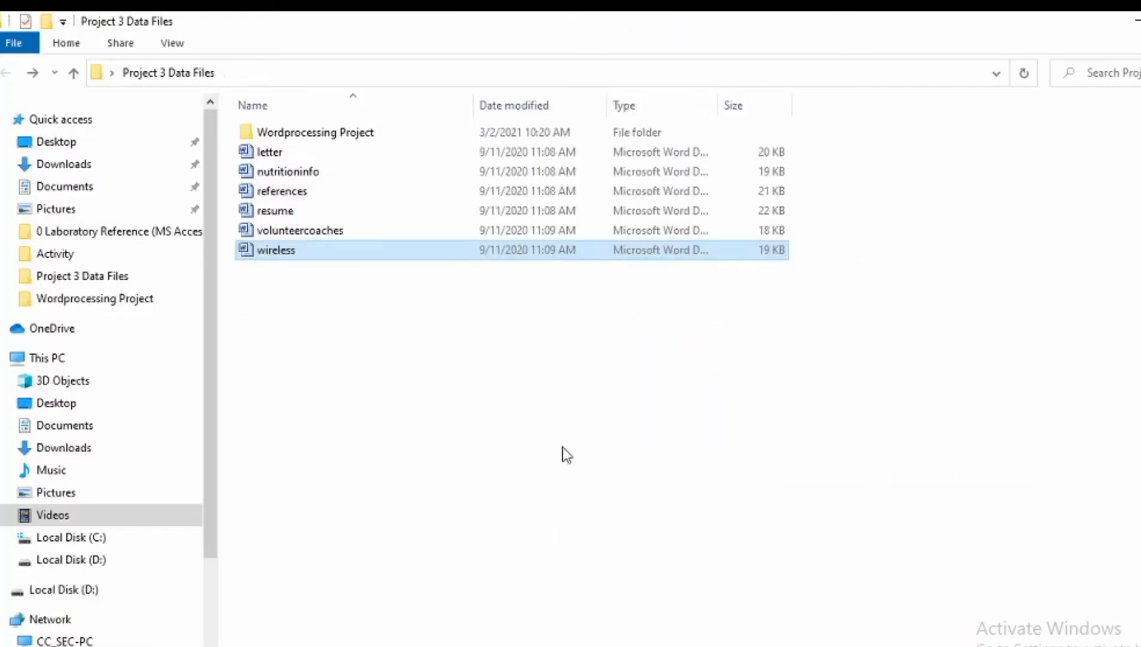
pyautogui.click(301, 175)
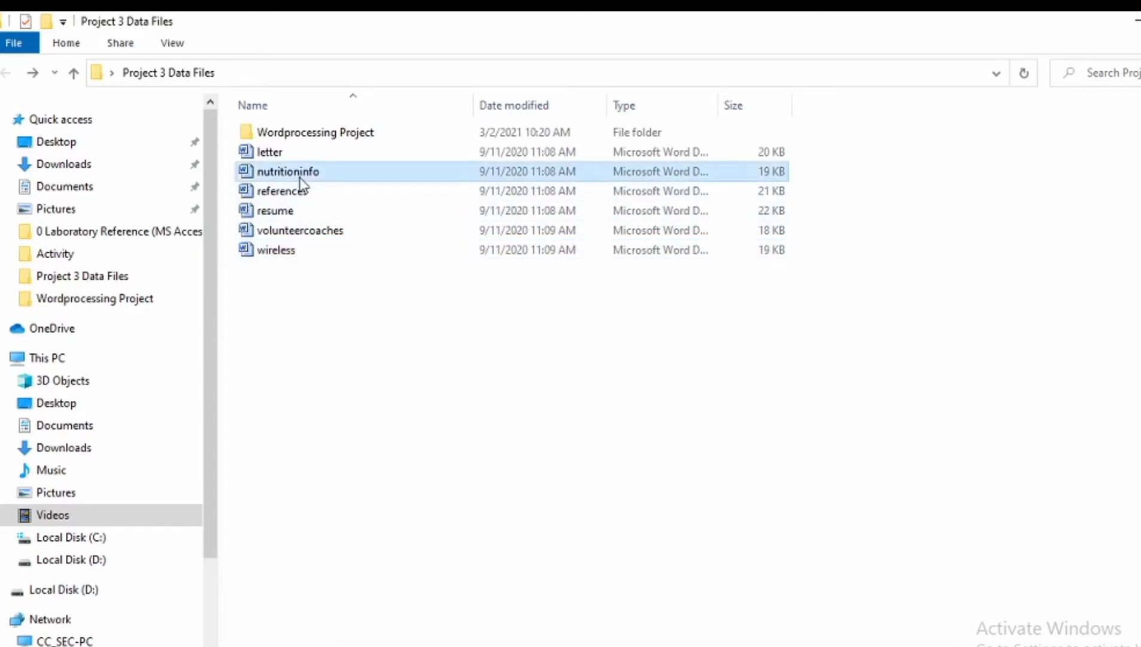
pyautogui.doubleClick(299, 172)
pyautogui.rightClick(300, 174)
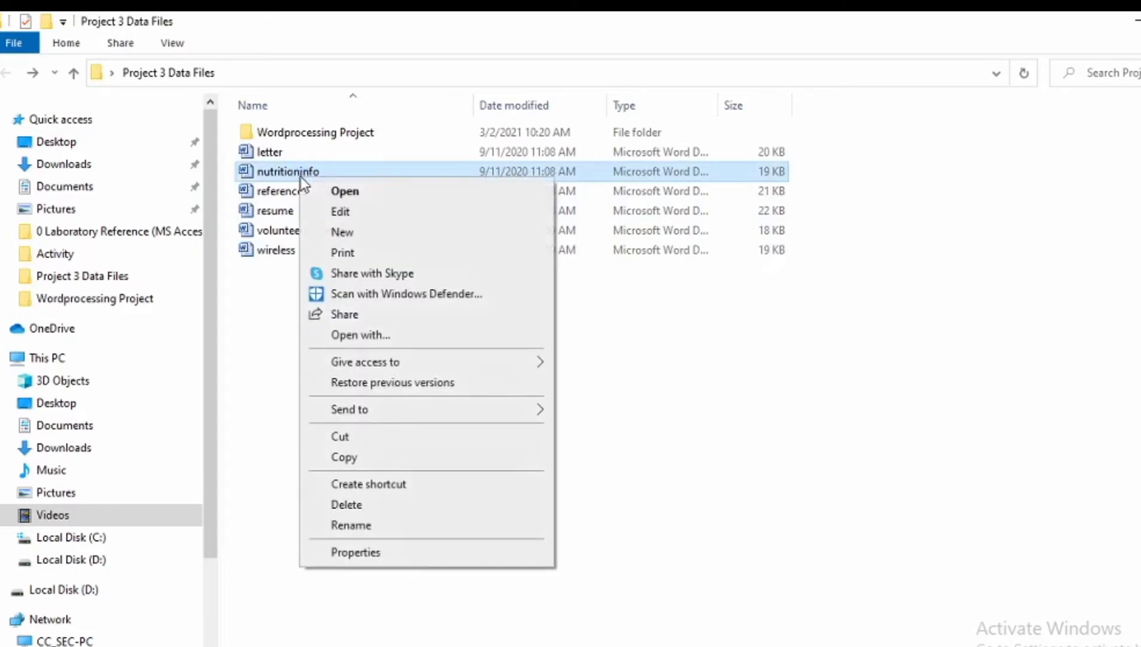
pyautogui.click(331, 190)
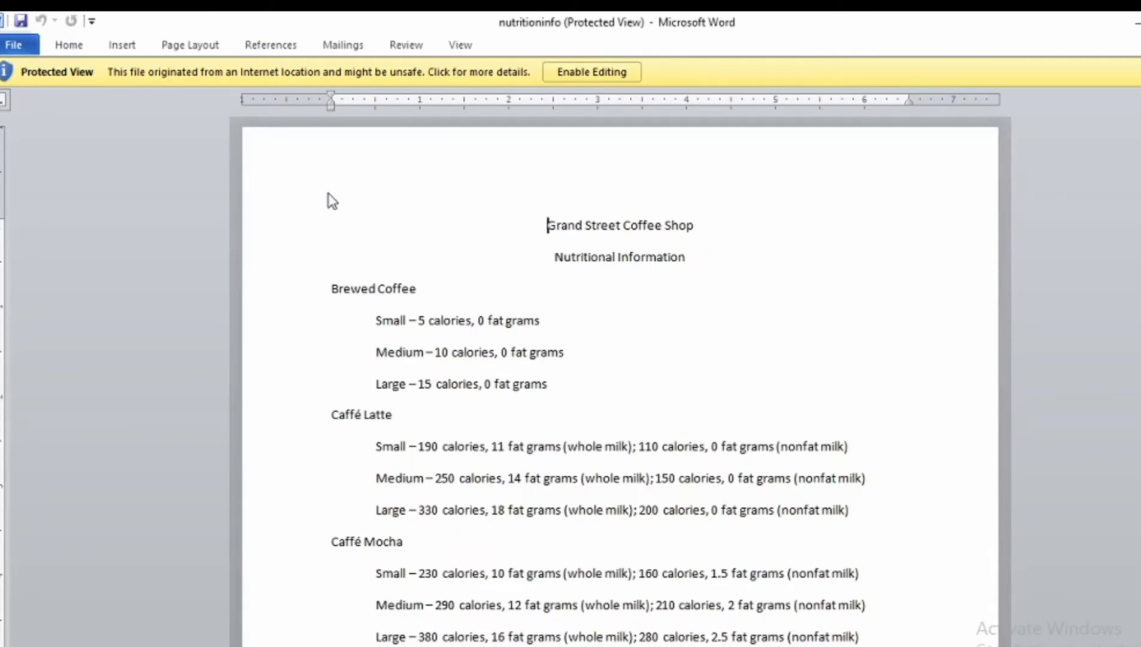
pyautogui.click(594, 75)
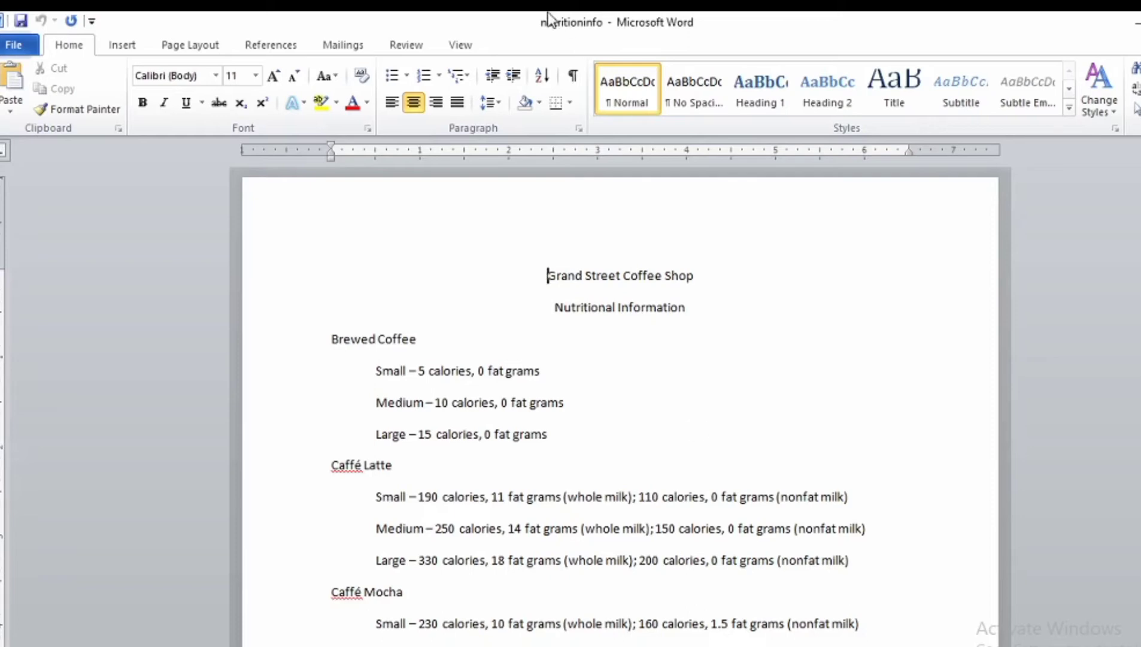
# - Save a copy of the document as nutrition in the Wordprocessing Project folder
pyautogui.click(7, 50)
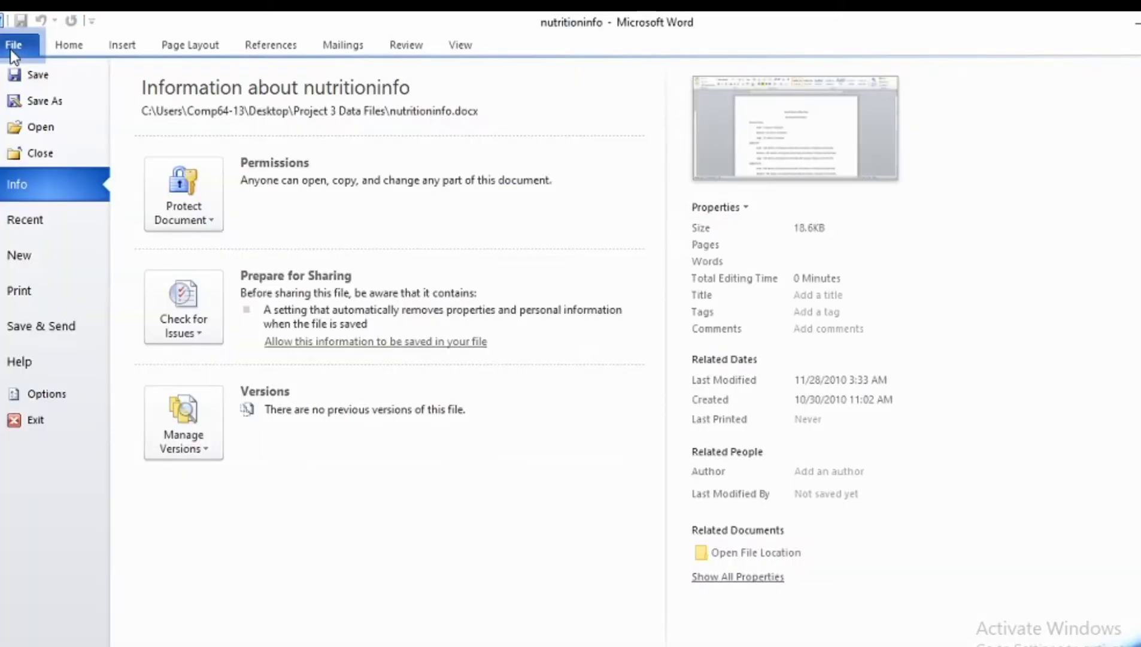
pyautogui.click(32, 103)
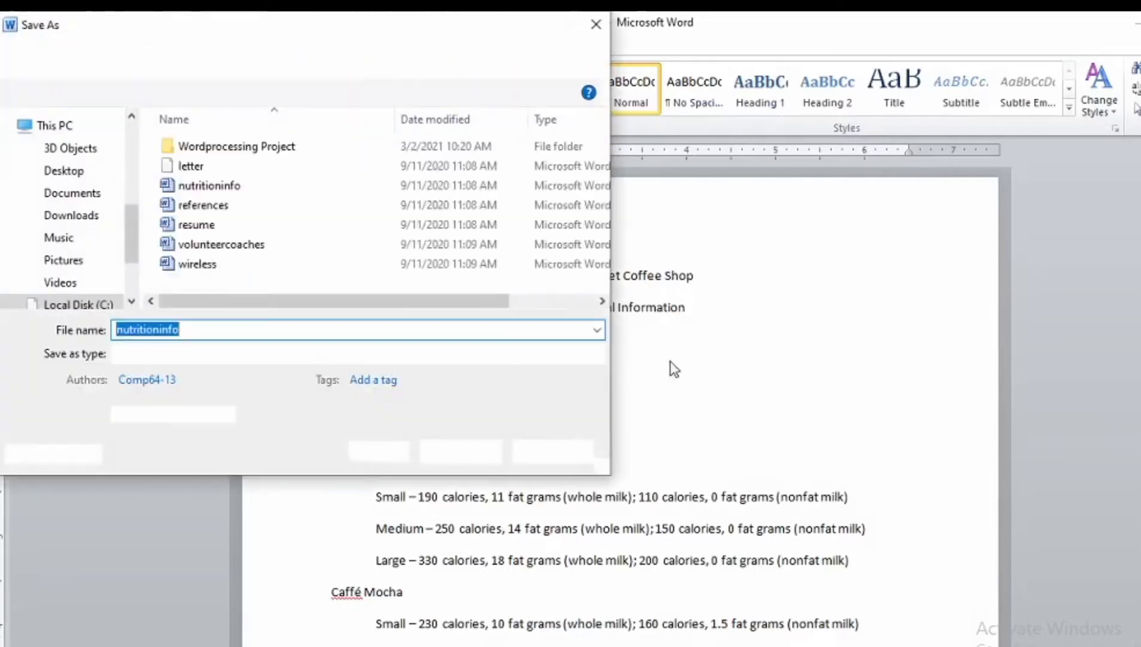
pyautogui.click(211, 333)
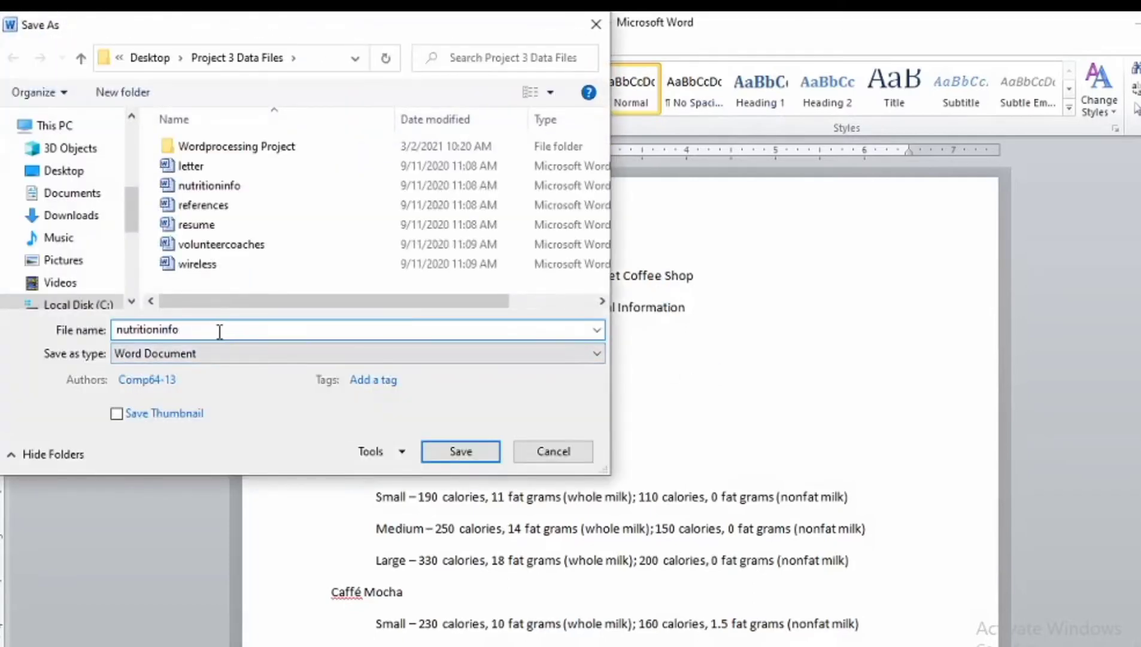
pyautogui.press('BackSpace')
pyautogui.press('BackSpace')
pyautogui.press('BackSpace')
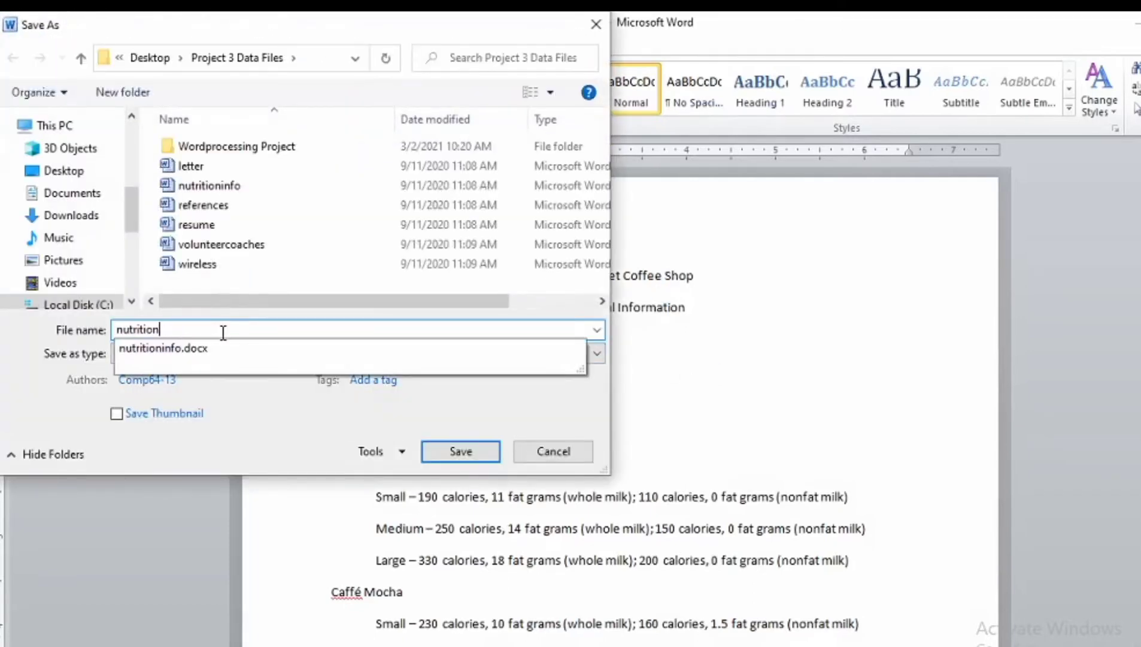
pyautogui.click(240, 148)
pyautogui.doubleClick(241, 148)
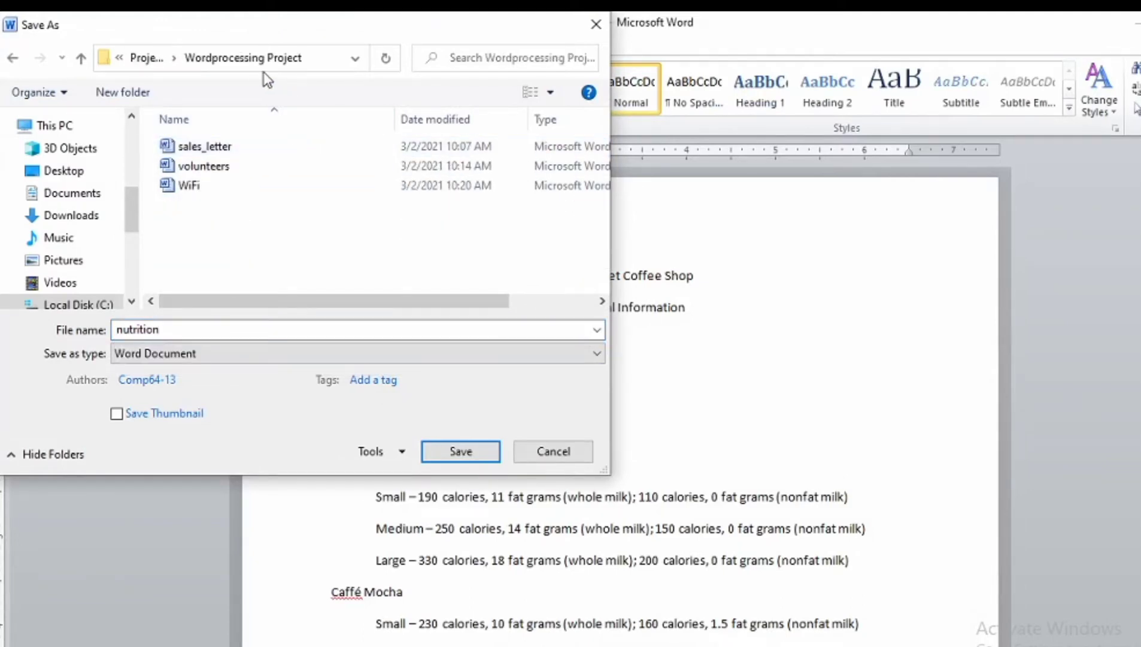
pyautogui.click(470, 454)
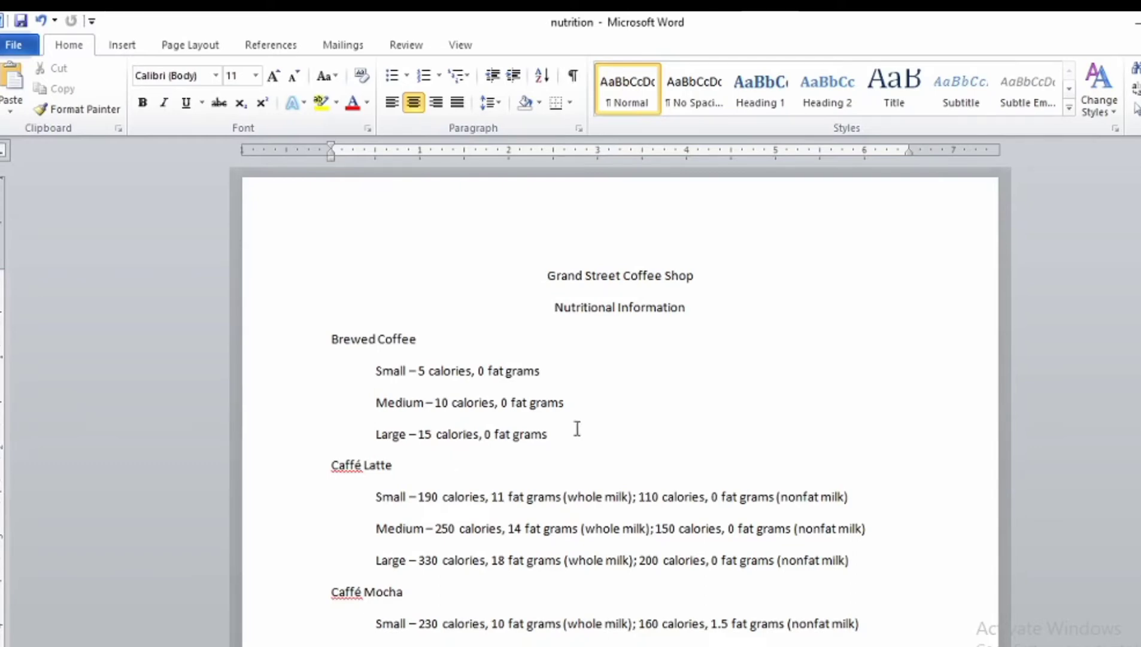
# - Format the "Grand Street Coffee Shop" title line in Juice ITC at 28 pt
pyautogui.moveTo(699, 275); pyautogui.dragTo(559, 273)
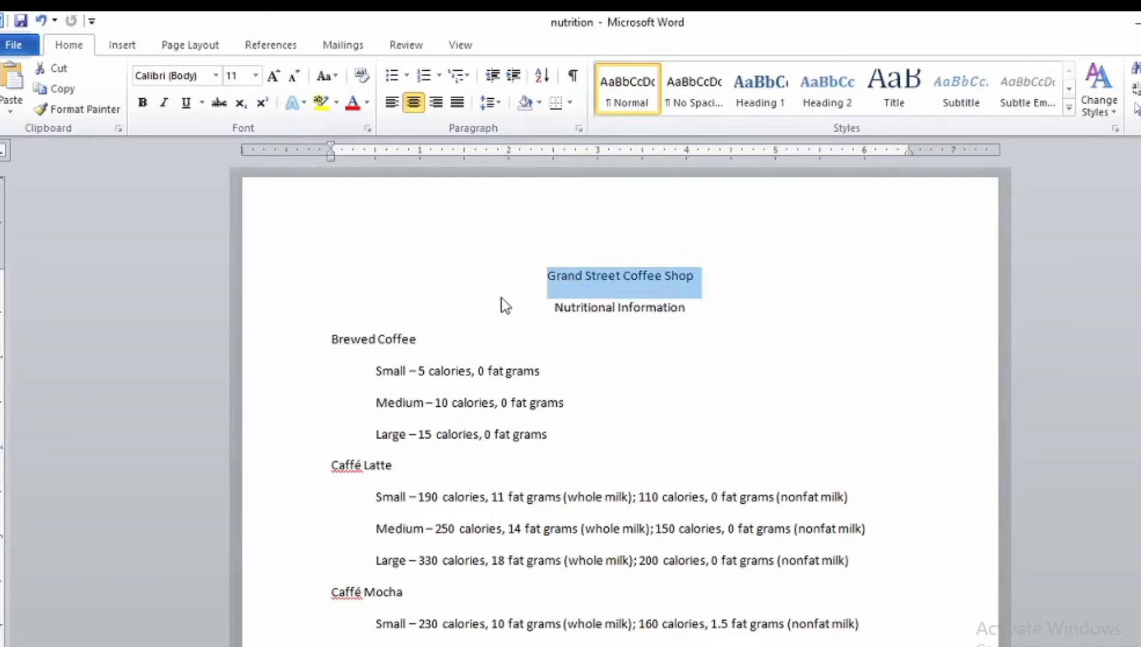
pyautogui.click(203, 75)
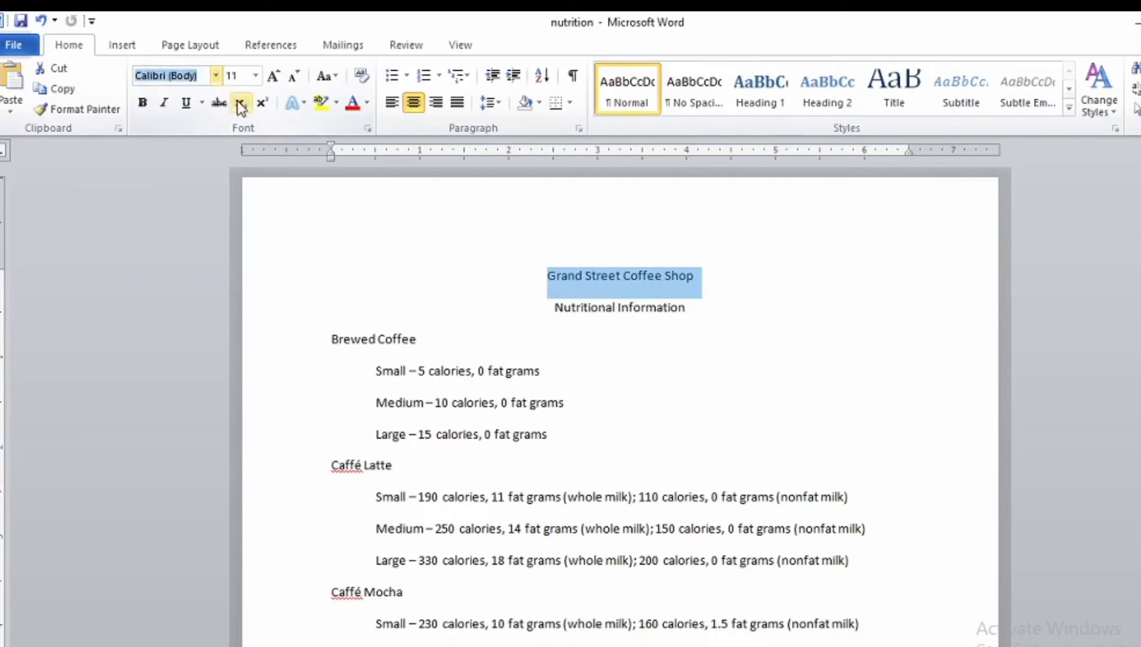
pyautogui.write('Juice ITC')
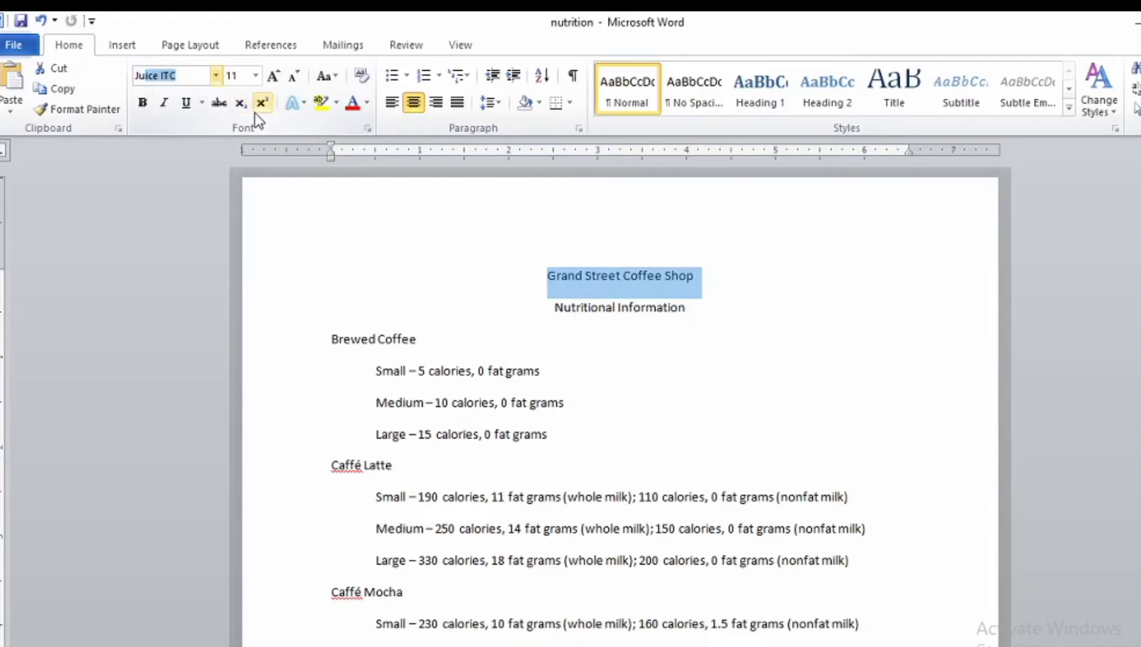
pyautogui.press('Return')
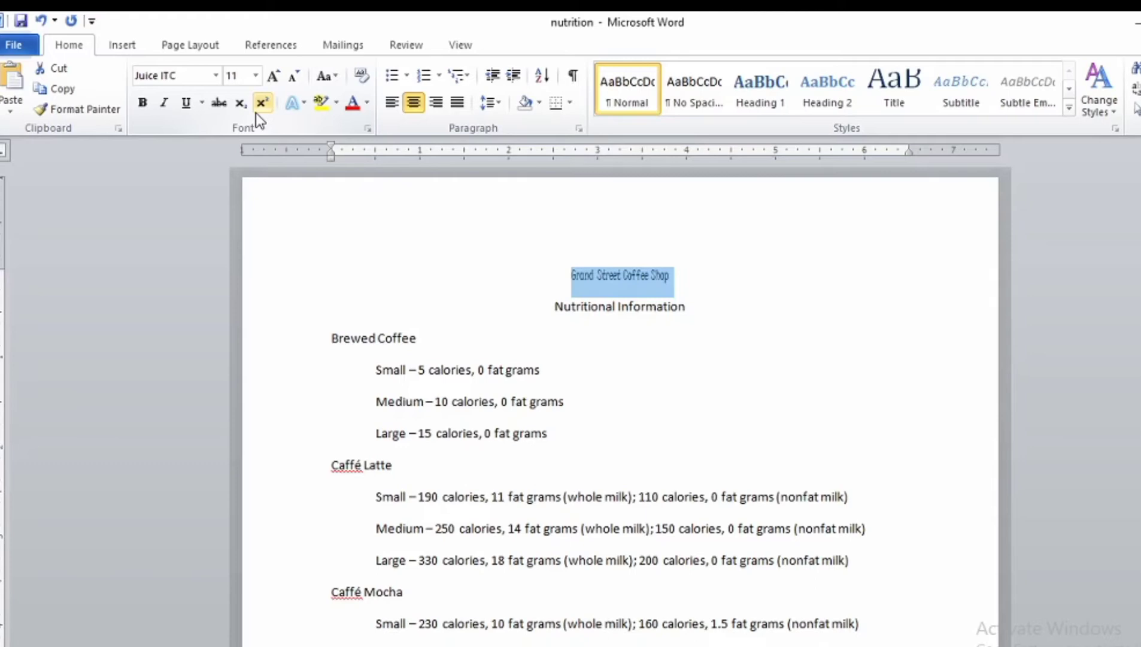
pyautogui.click(256, 75)
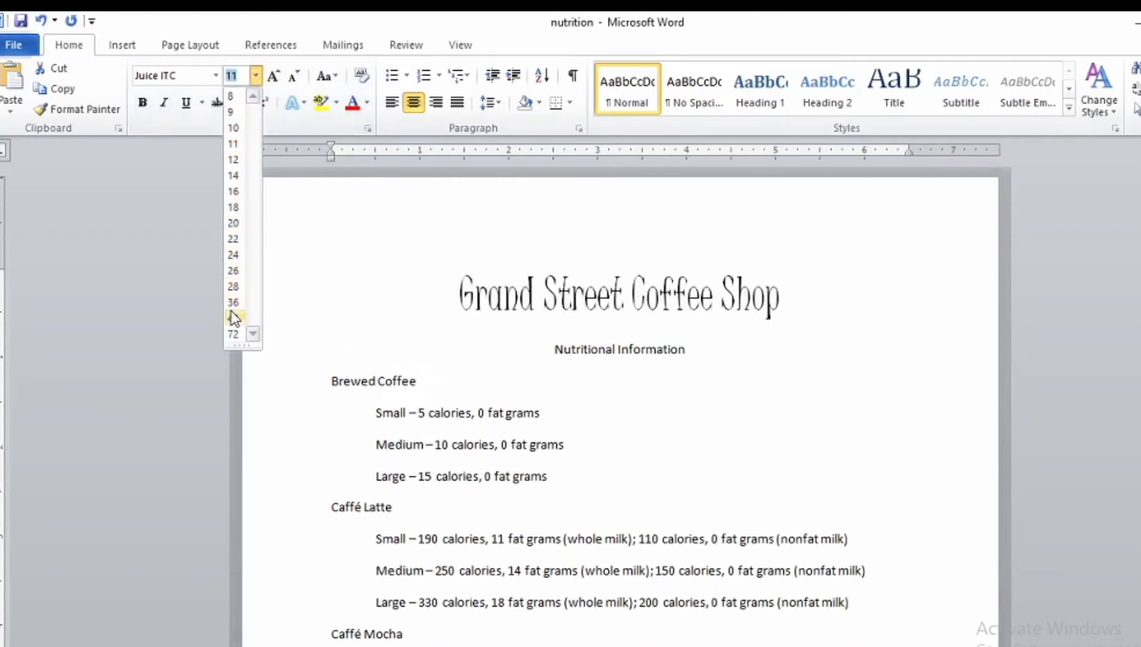
pyautogui.click(234, 286)
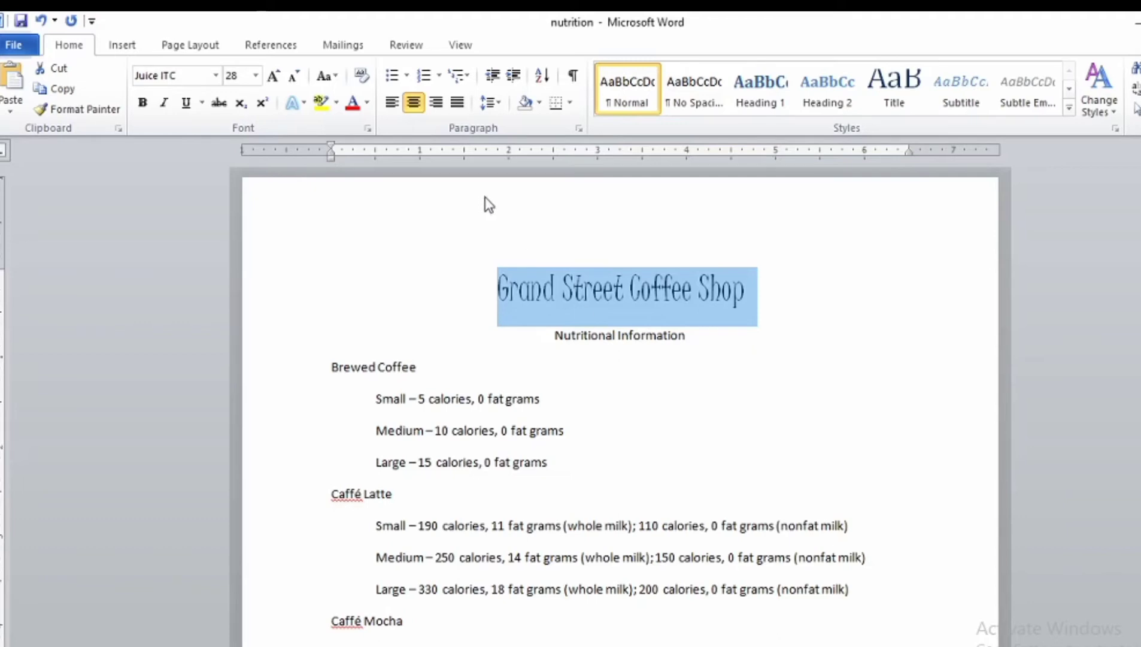
# - Set the font color of the "Grand Street Coffee Shop" title line to the standard dark blue
pyautogui.click(367, 103)
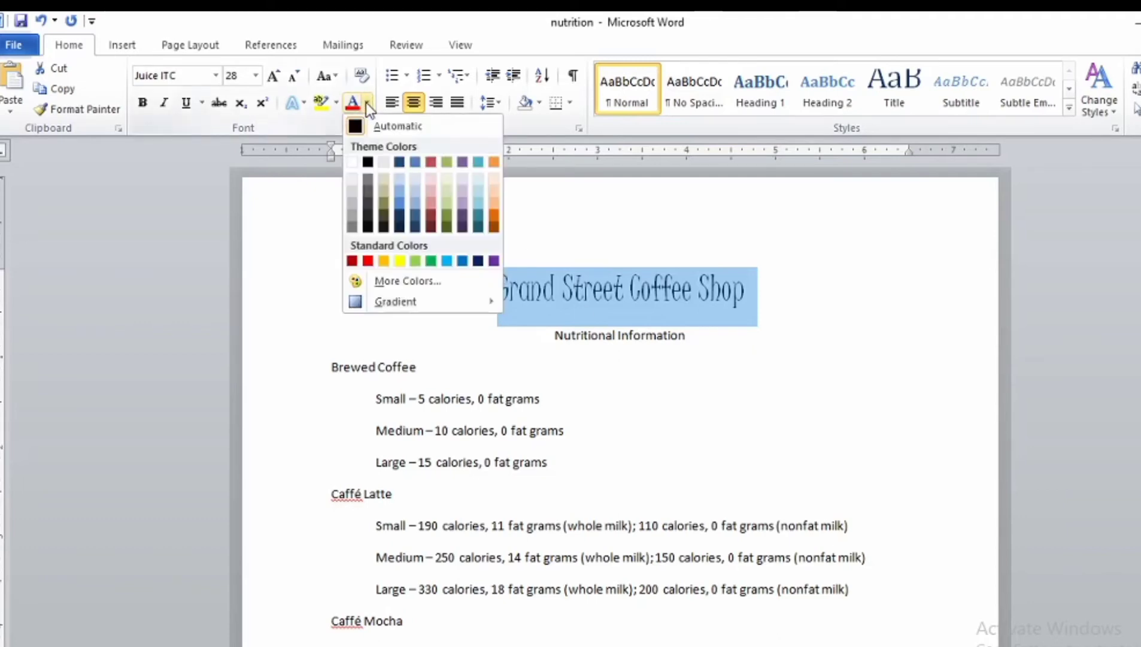
pyautogui.click(478, 261)
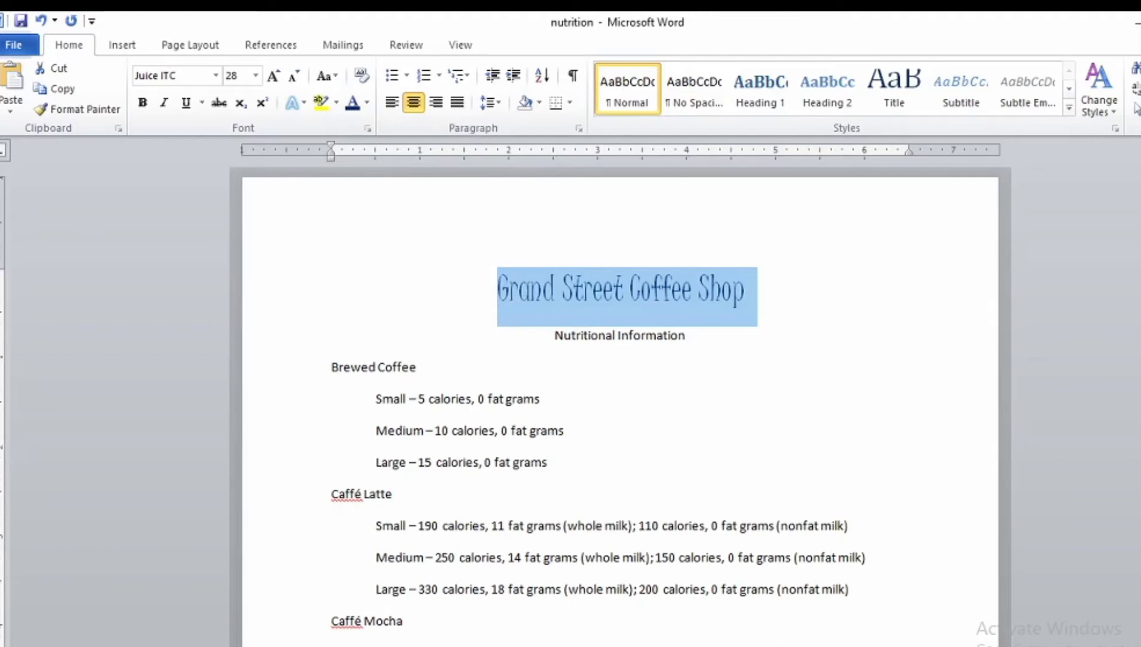
# - Format the "Nutritional Information" subtitle in small caps at 12 pt with the standard dark blue font color
pyautogui.moveTo(544, 336); pyautogui.dragTo(708, 348)
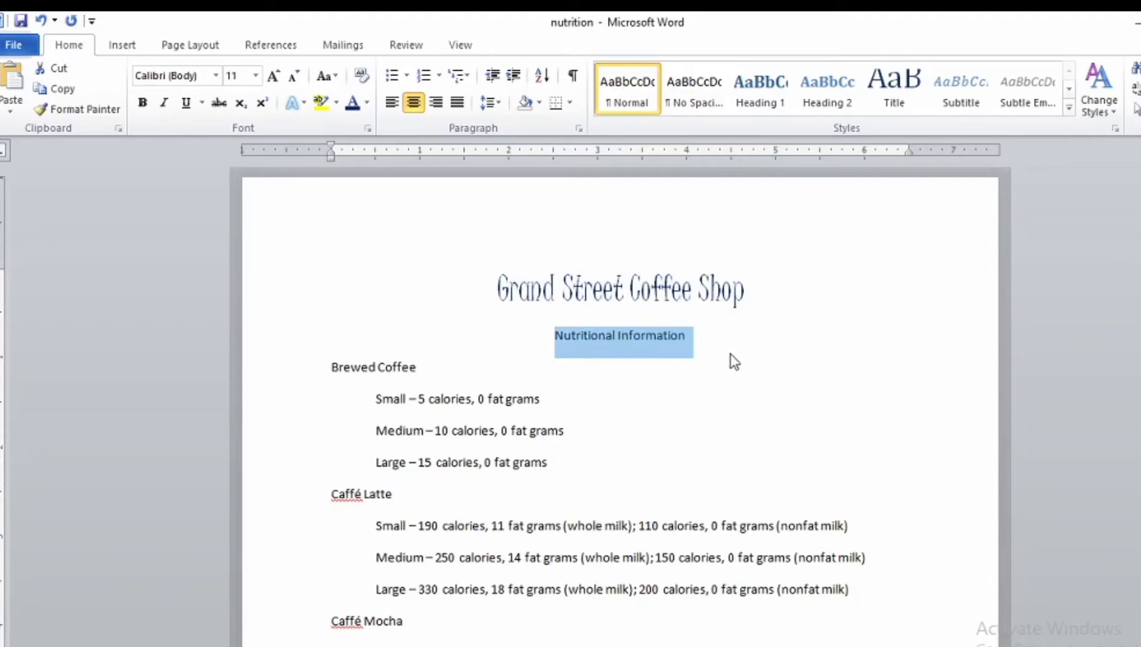
pyautogui.click(368, 129)
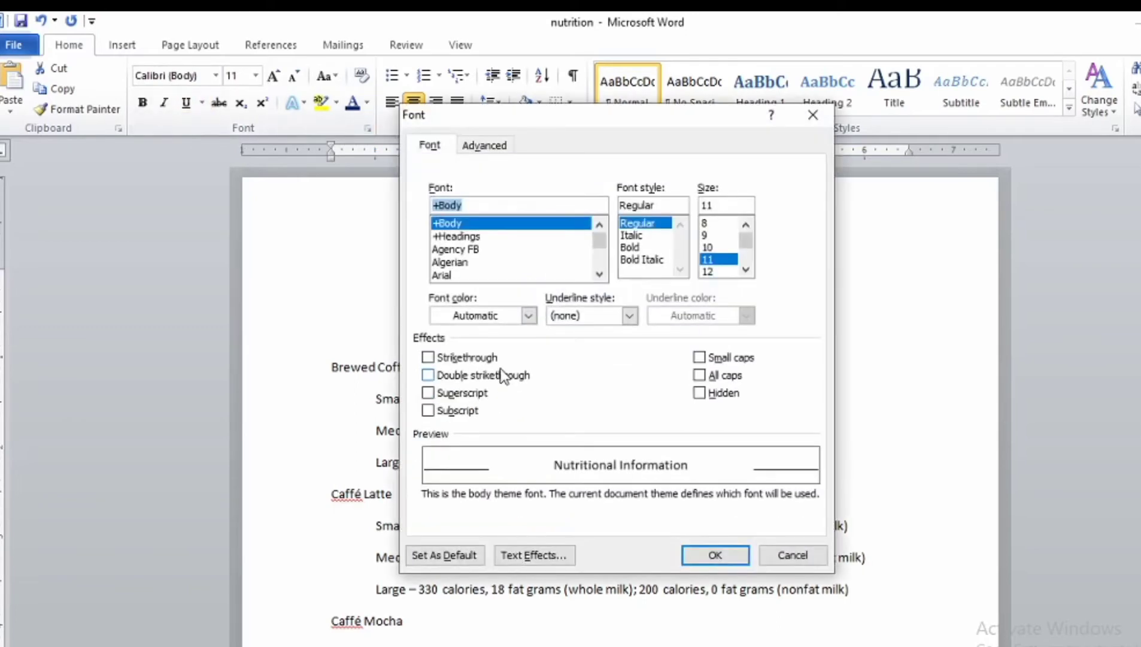
pyautogui.click(699, 357)
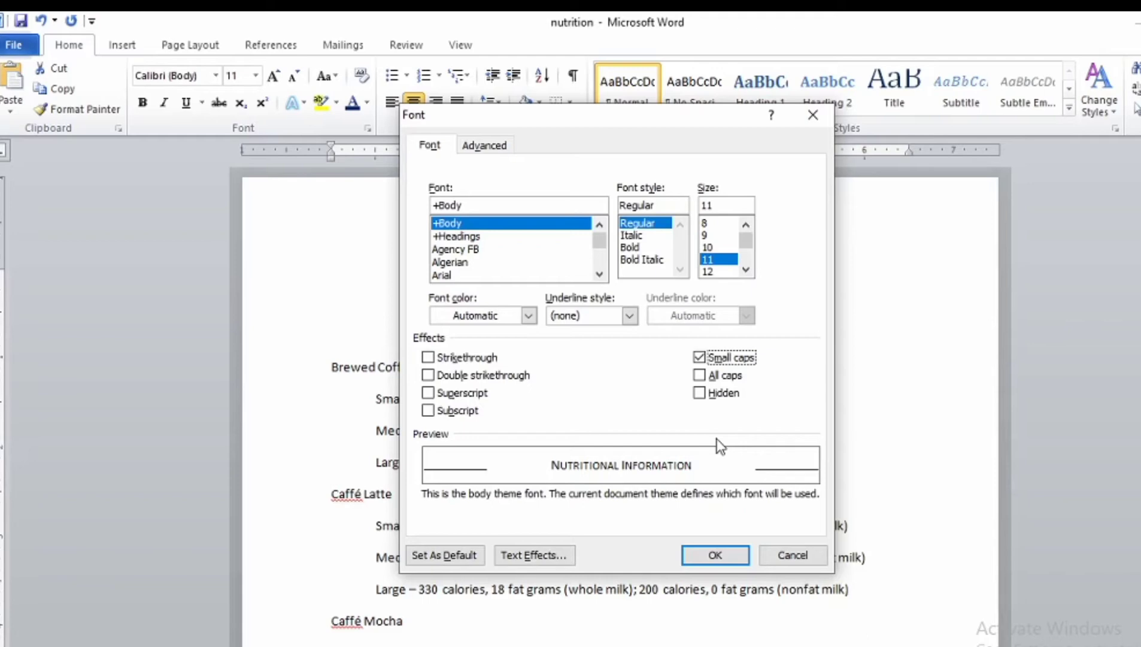
pyautogui.click(722, 272)
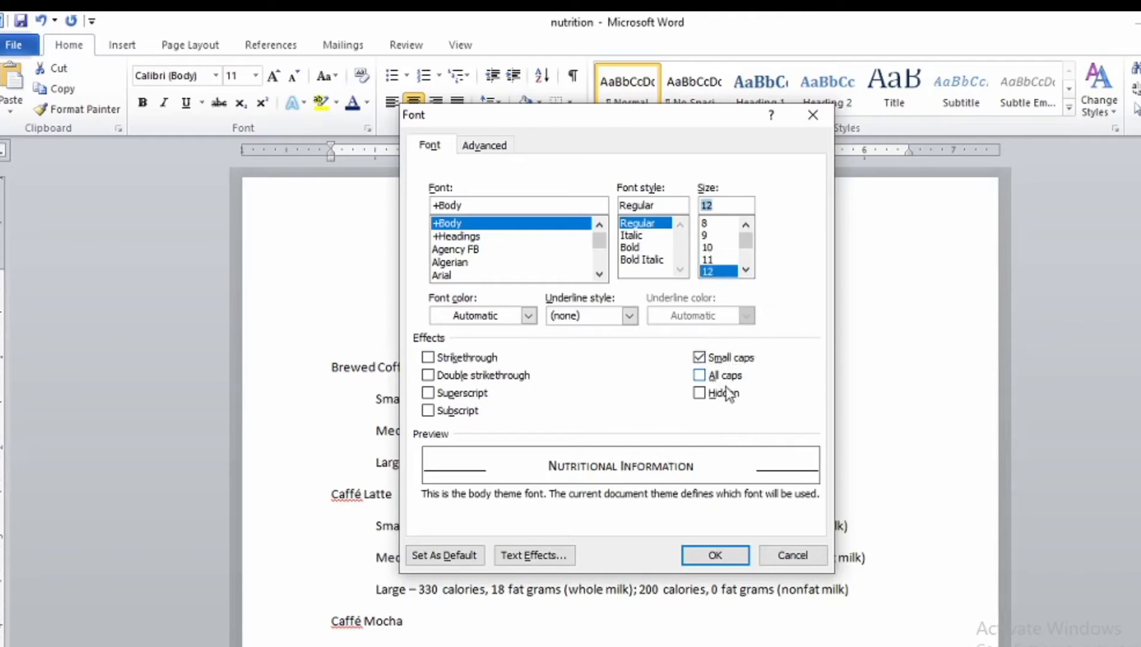
pyautogui.click(529, 315)
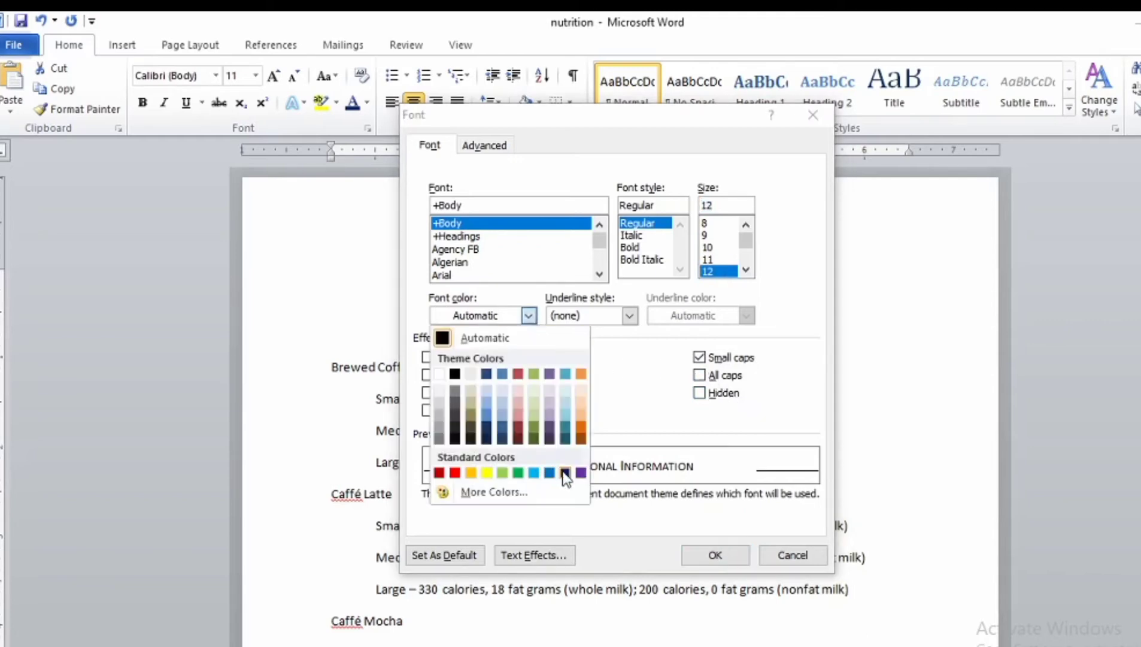
pyautogui.click(565, 472)
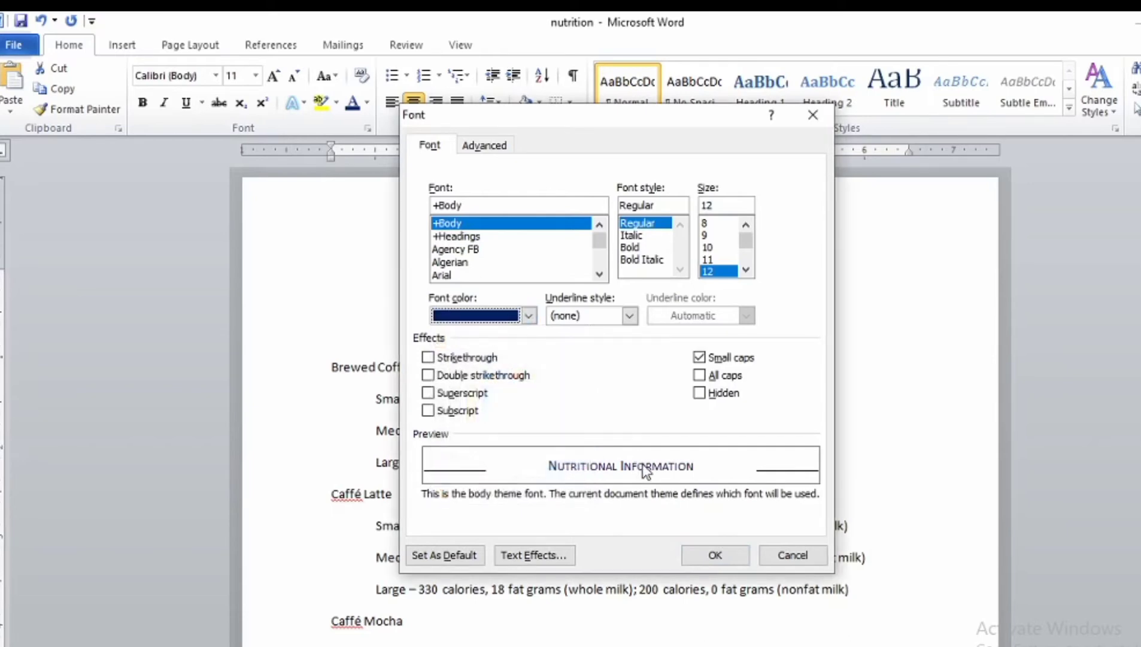
pyautogui.click(715, 555)
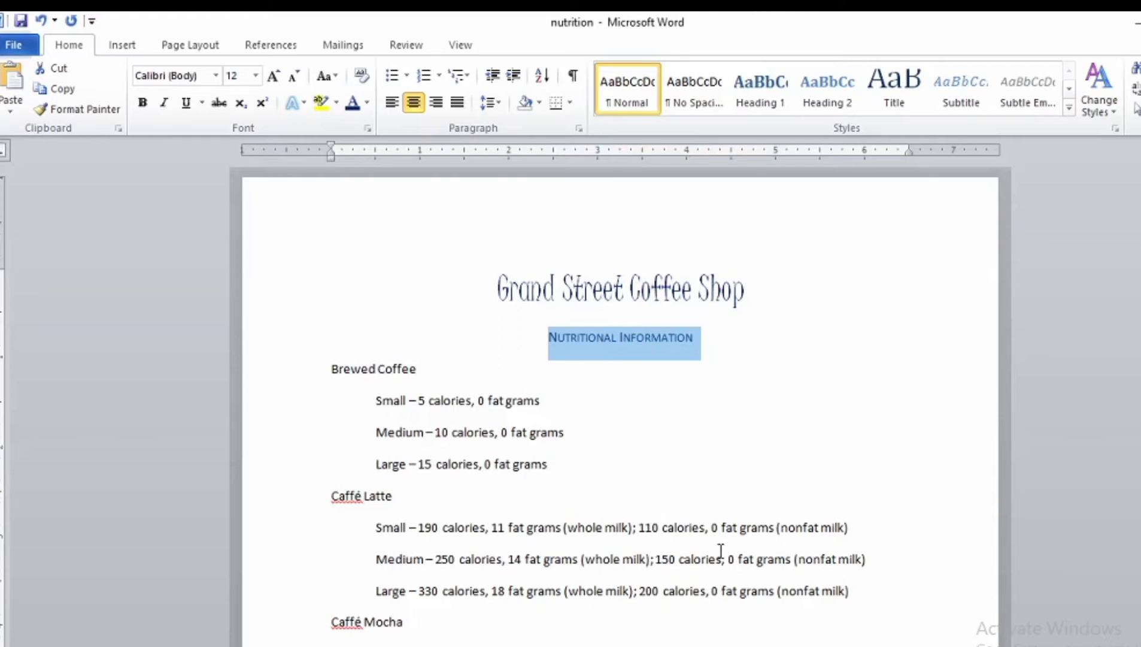
# - Format all five drink headings, from Brewed Coffee through White Chocolate Mocha, in all caps, 12 pt, bold italic and standard dark blue
pyautogui.moveTo(330, 370); pyautogui.dragTo(428, 371)
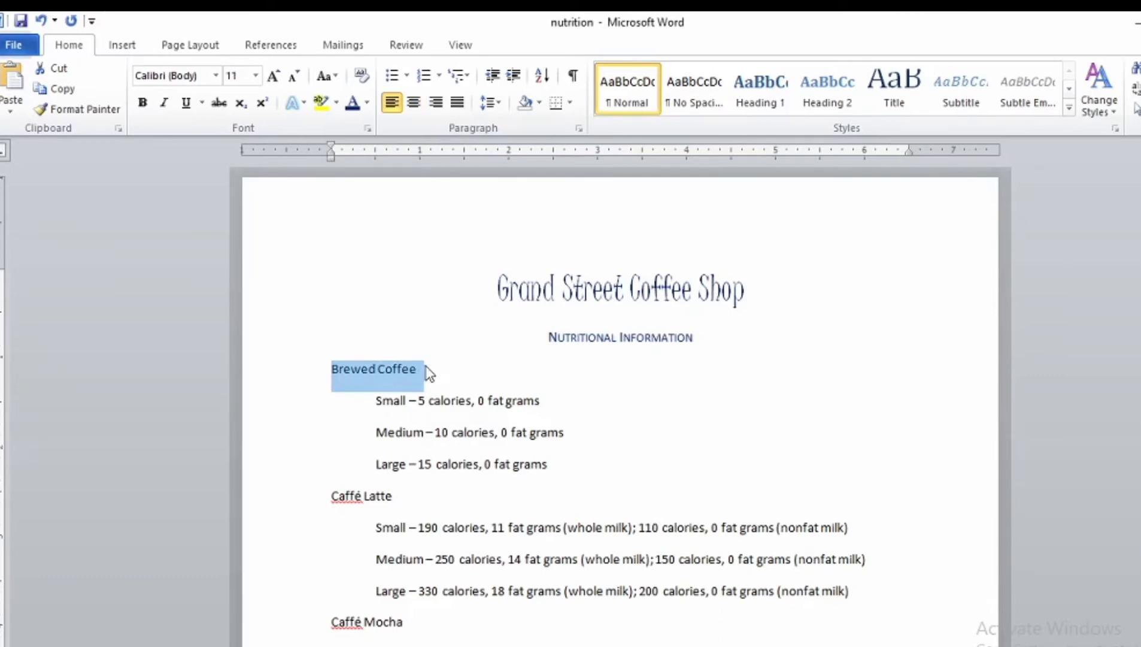
pyautogui.scroll(-5, 347, 351)
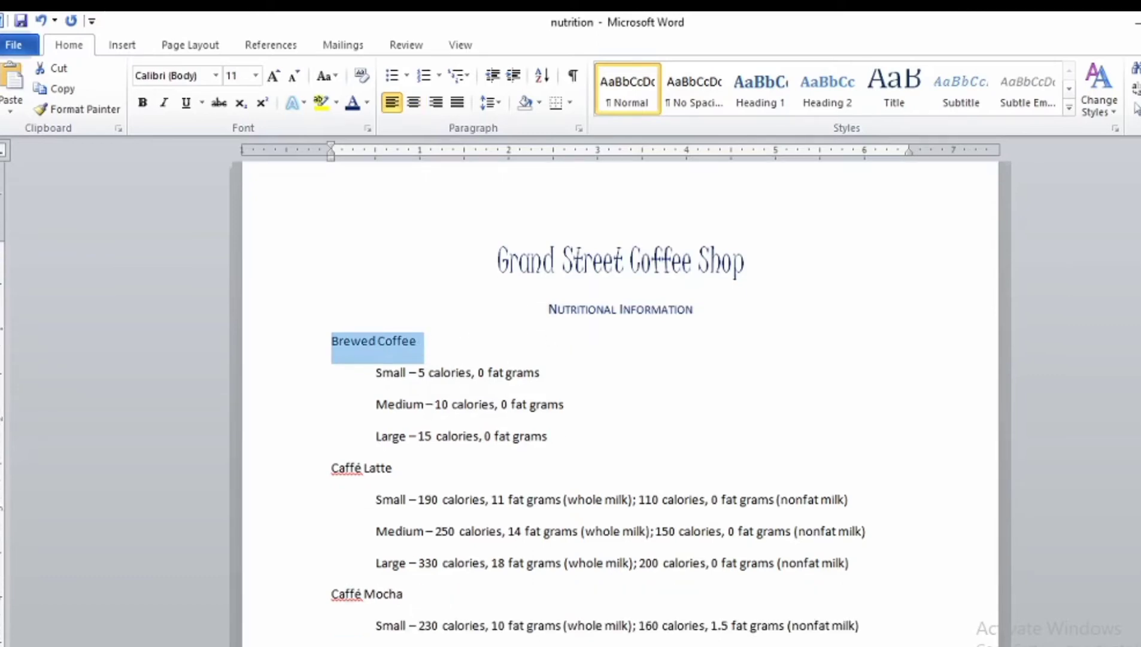
pyautogui.keyDown('ctrl'); pyautogui.moveTo(326, 331); pyautogui.dragTo(400, 327); pyautogui.keyUp('ctrl')
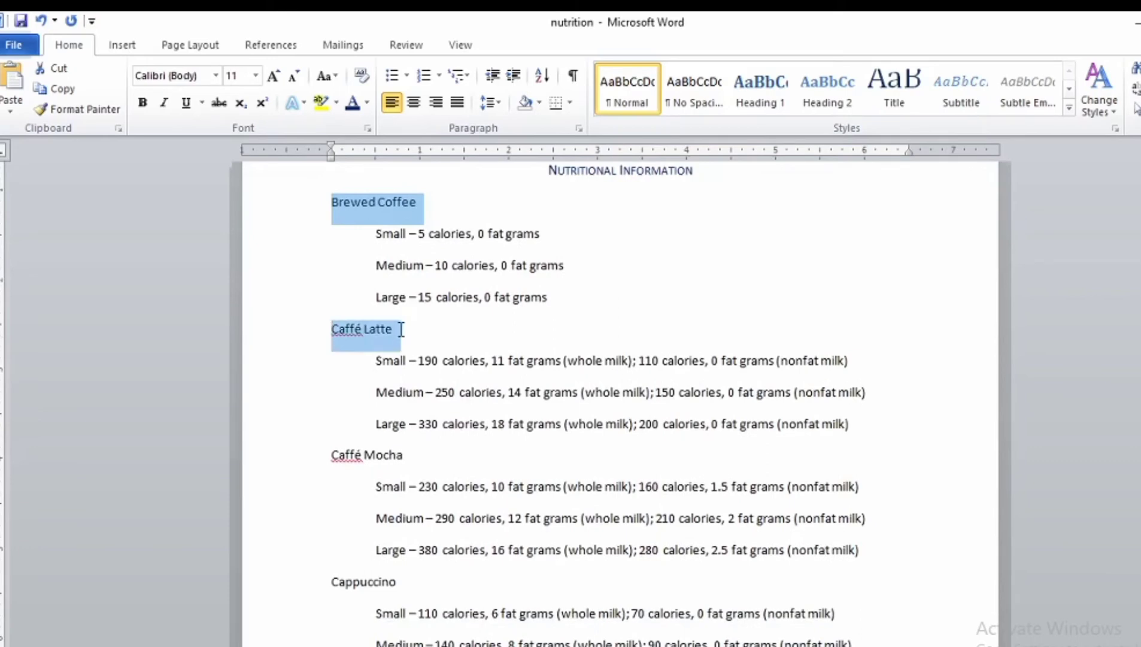
pyautogui.scroll(-3, 599, 405)
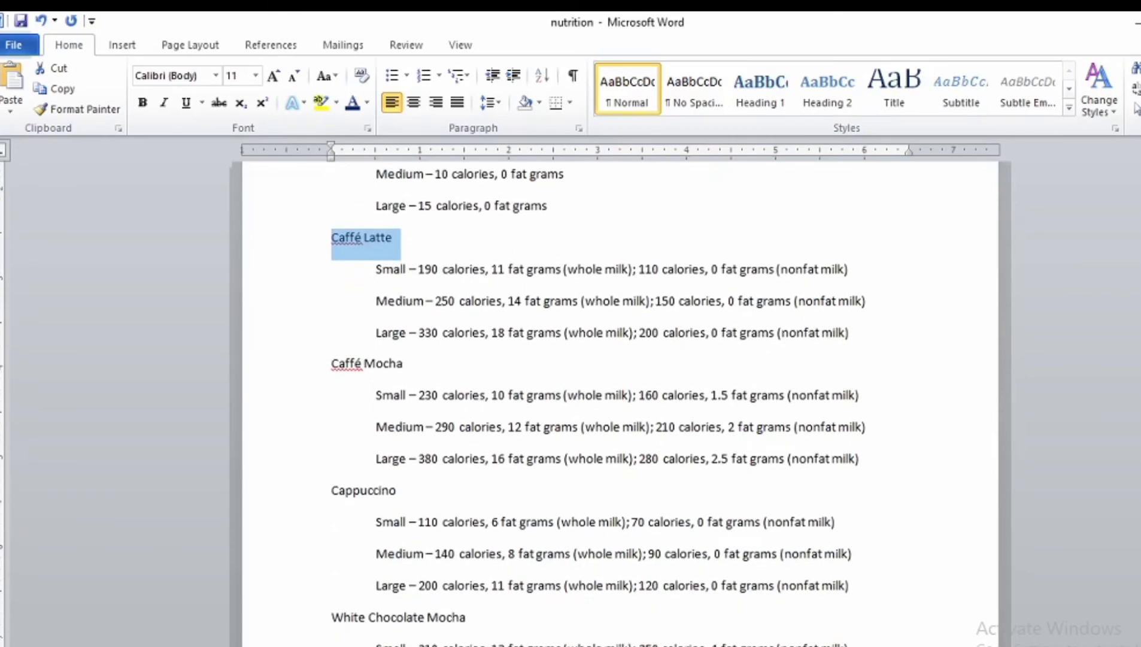
pyautogui.keyDown('ctrl'); pyautogui.moveTo(331, 364); pyautogui.dragTo(415, 361); pyautogui.keyUp('ctrl')
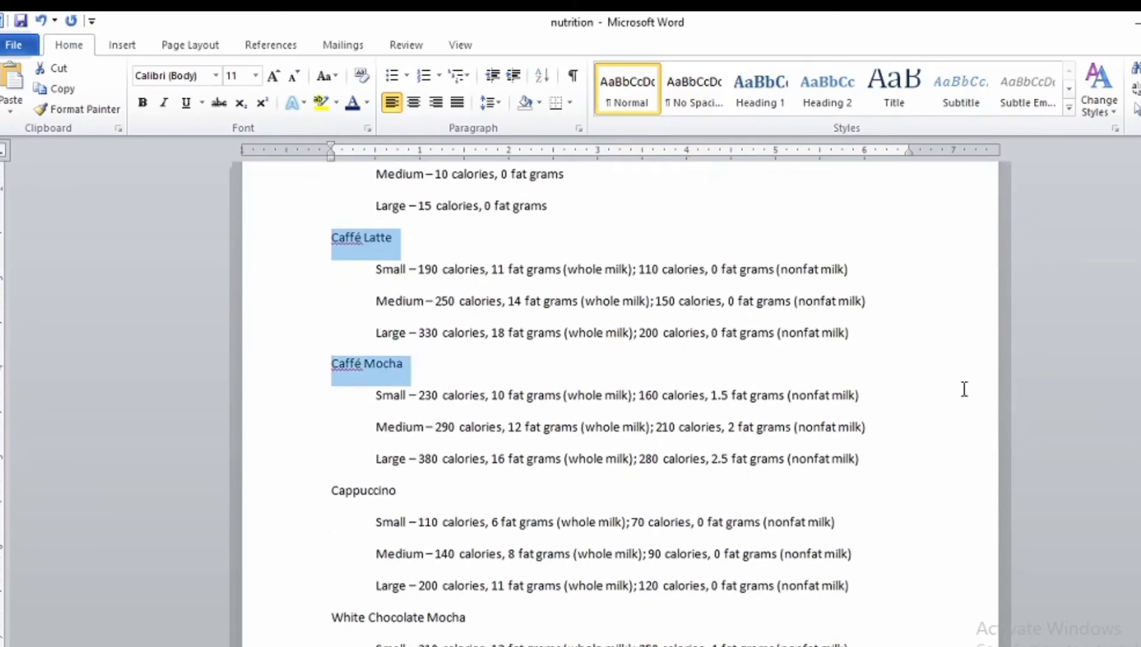
pyautogui.scroll(-5, 598, 371)
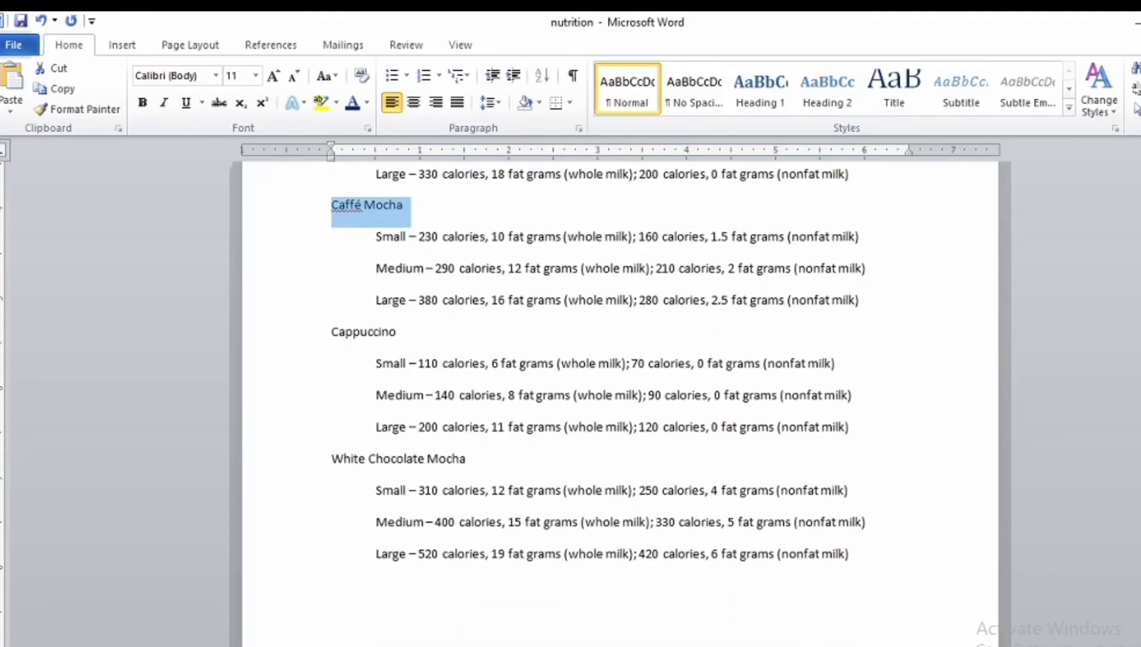
pyautogui.keyDown('ctrl'); pyautogui.moveTo(331, 332); pyautogui.dragTo(389, 331); pyautogui.keyUp('ctrl')
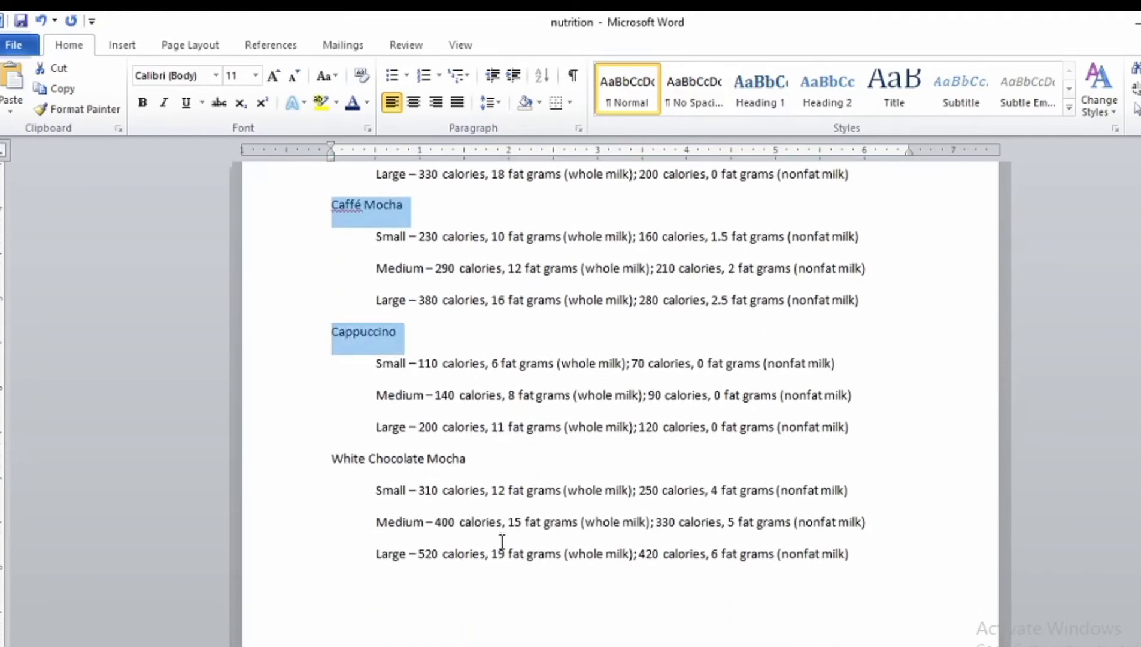
pyautogui.keyDown('ctrl'); pyautogui.moveTo(329, 463); pyautogui.dragTo(473, 462); pyautogui.keyUp('ctrl')
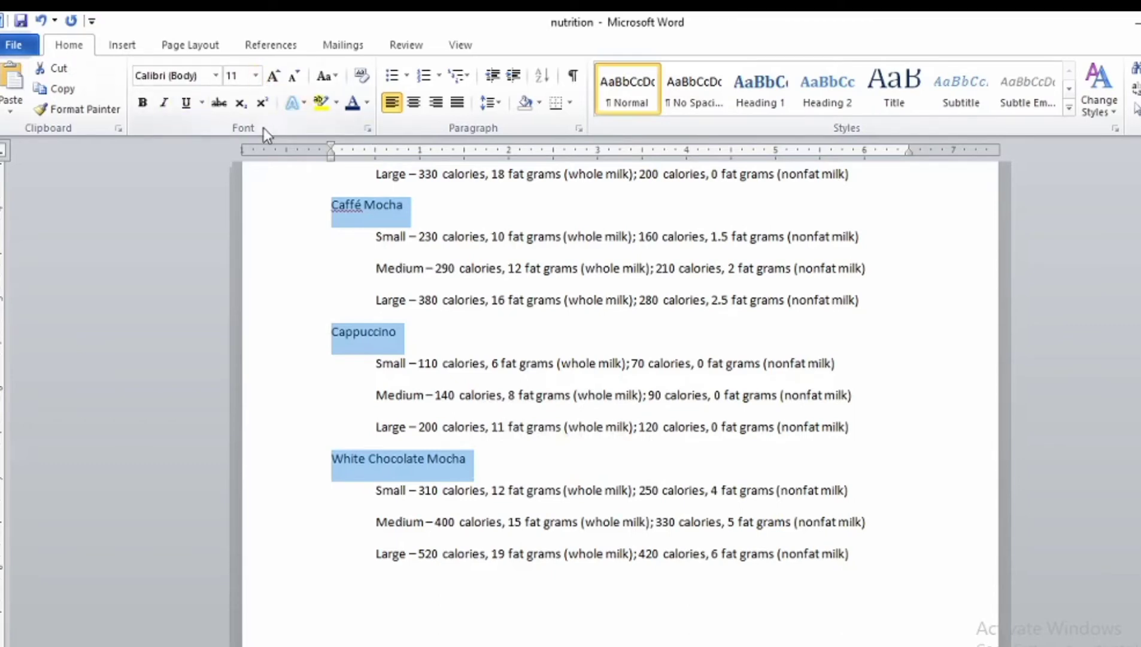
pyautogui.click(367, 129)
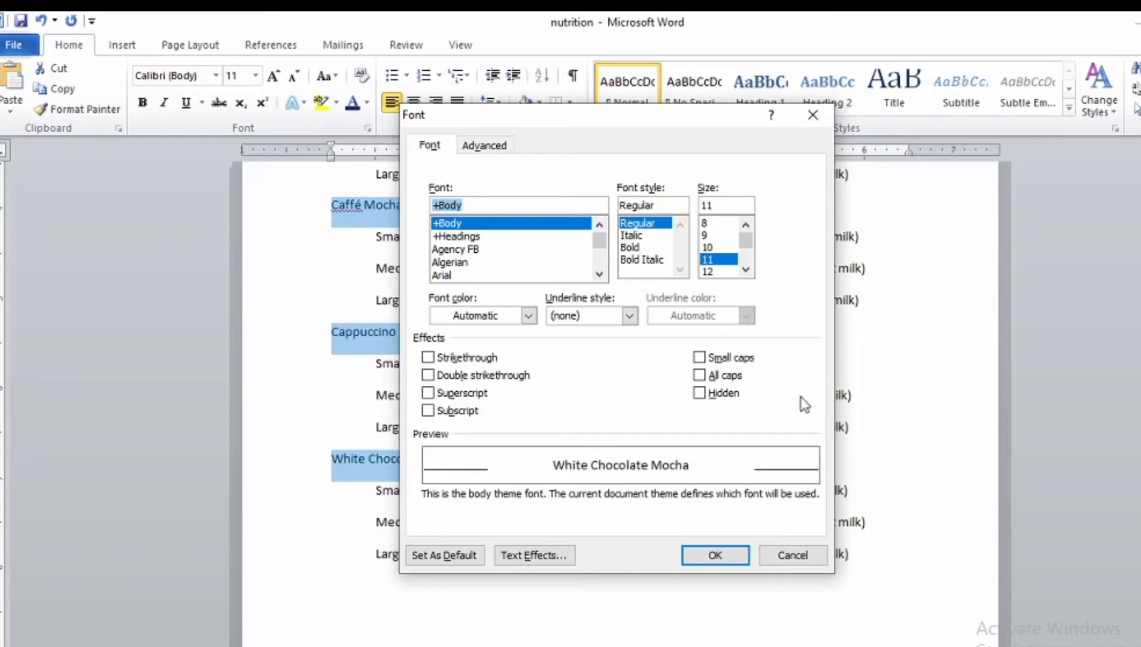
pyautogui.click(705, 375)
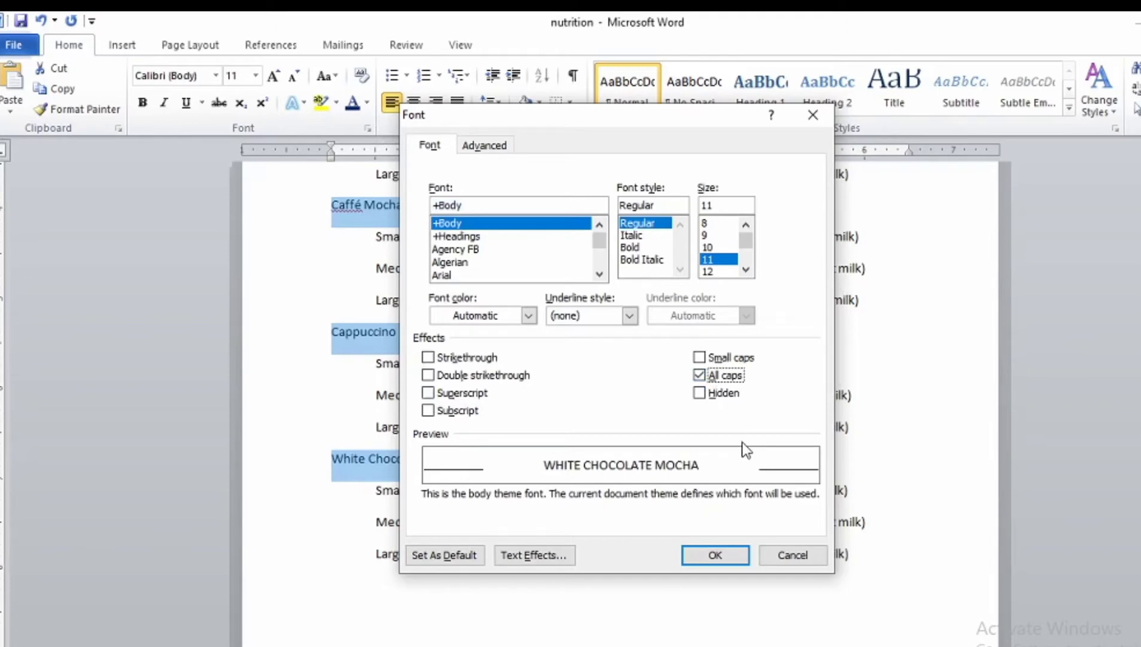
pyautogui.click(713, 272)
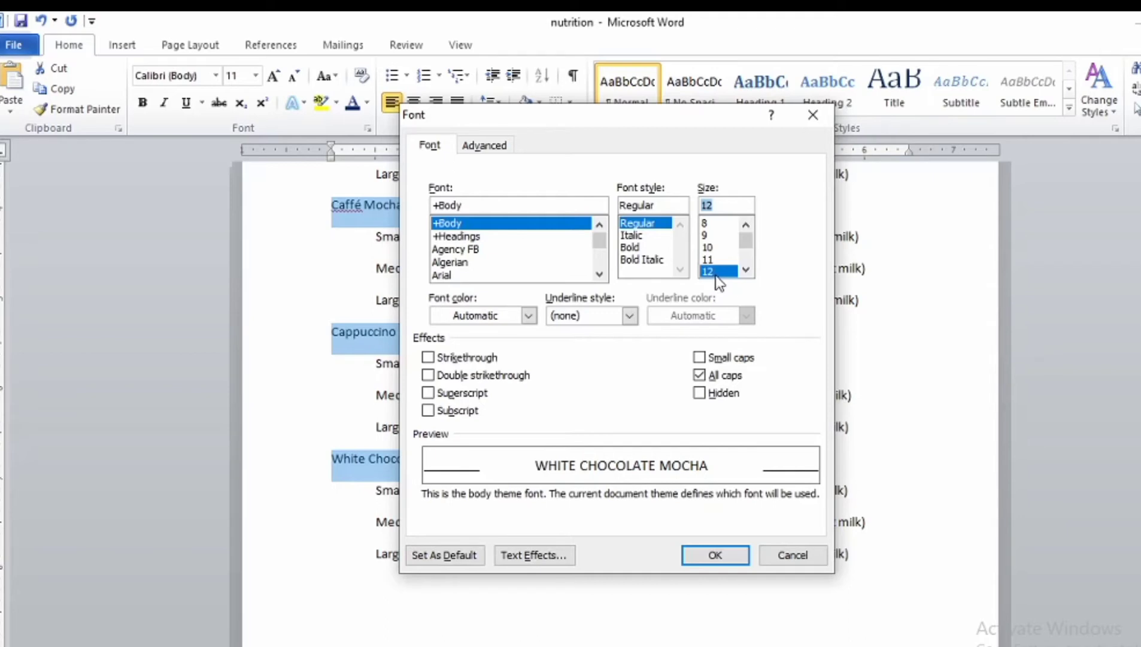
pyautogui.click(651, 262)
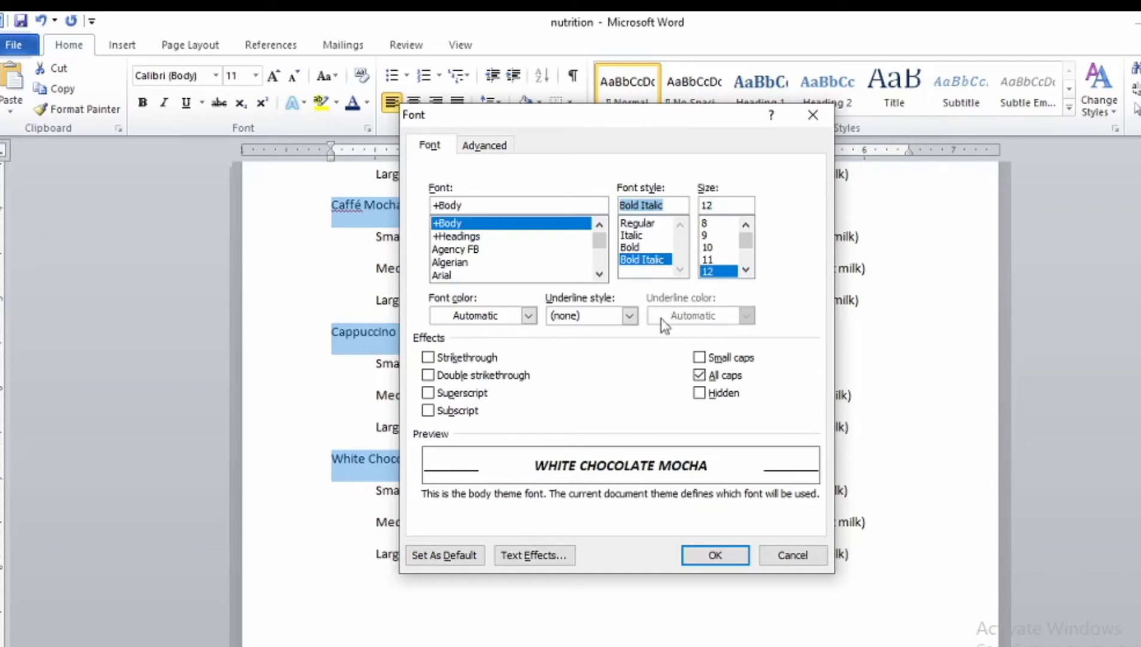
pyautogui.click(529, 315)
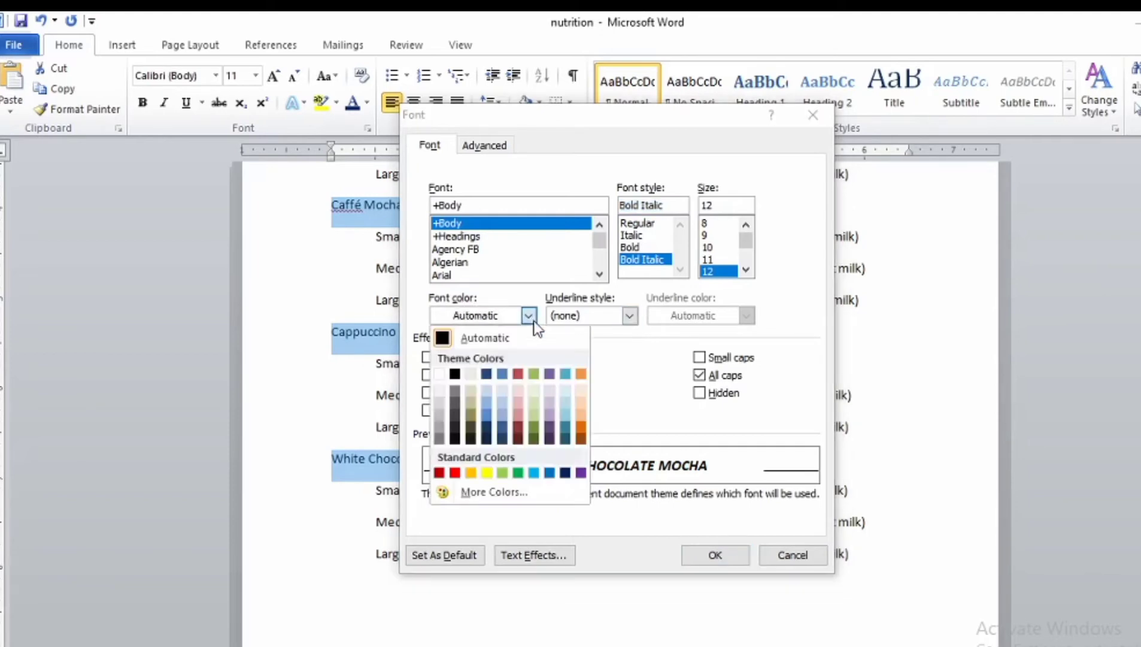
pyautogui.click(566, 474)
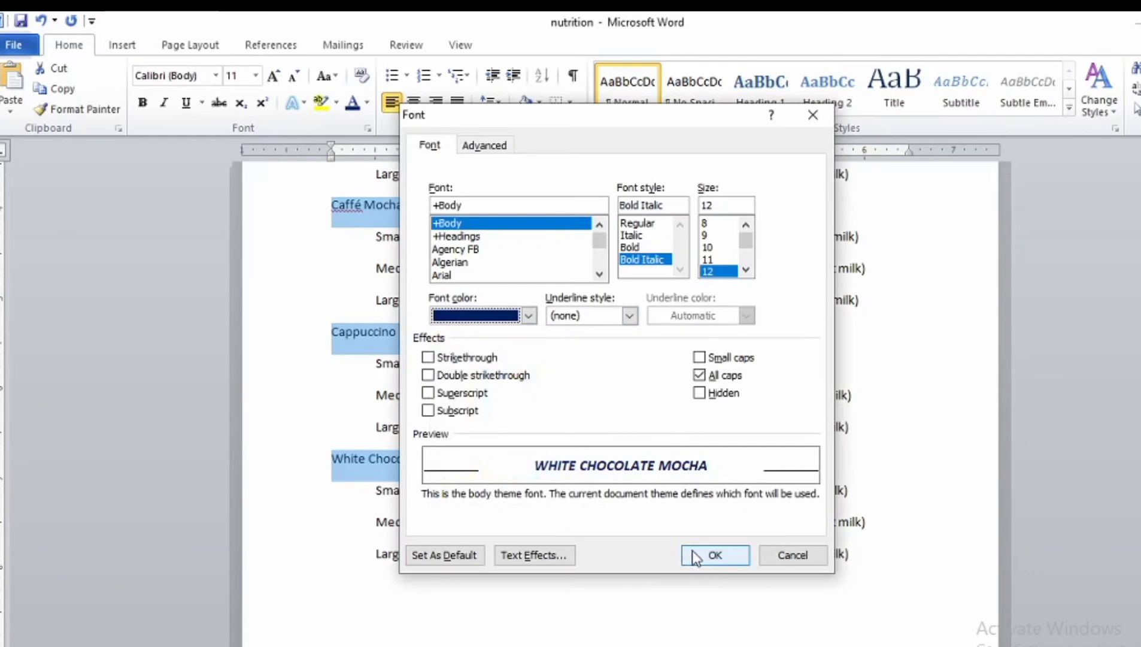
pyautogui.click(695, 555)
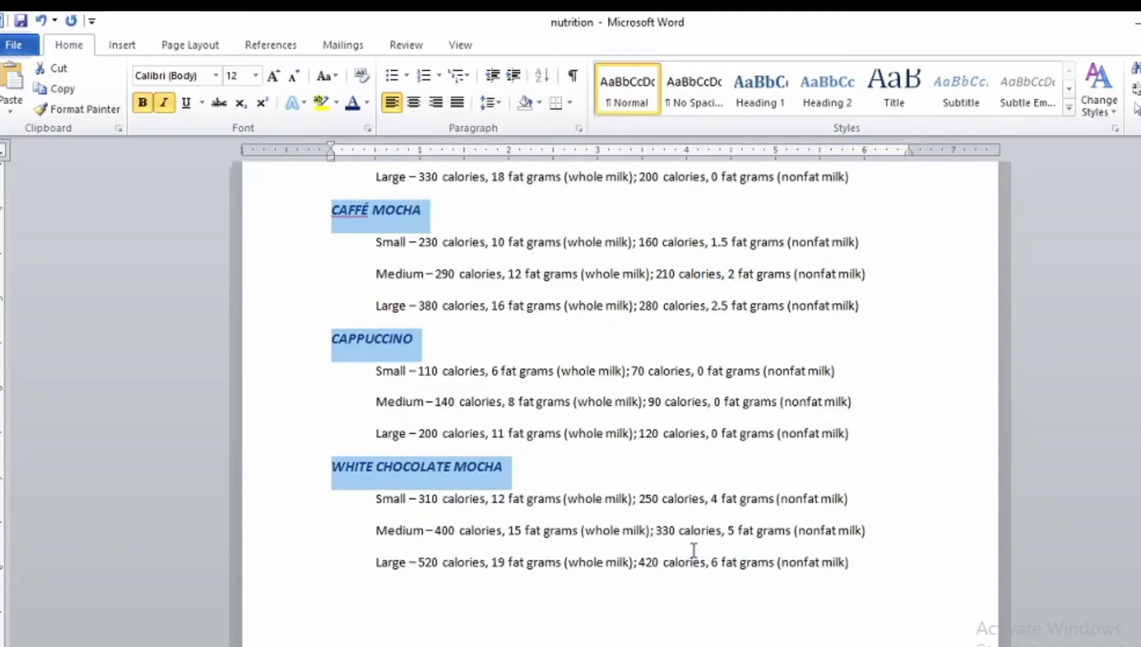
# - Italicize the Small, Medium and Large lines under the Brewed Coffee heading
pyautogui.scroll(3, 715, 542)
pyautogui.scroll(1, 567, 285)
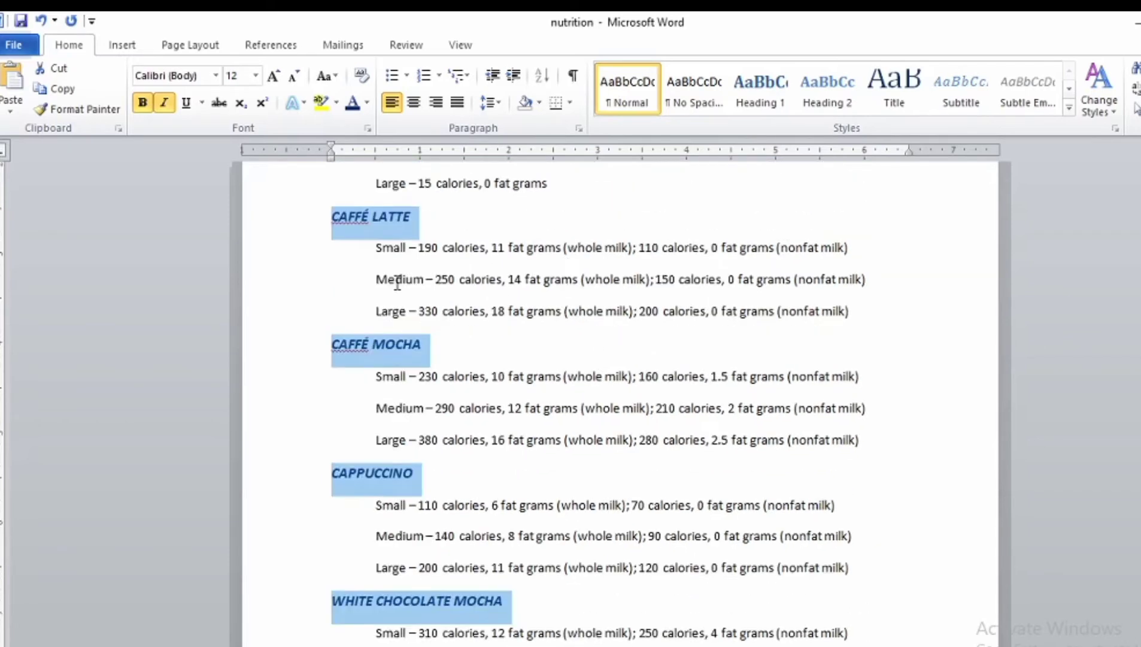
pyautogui.click(287, 250)
pyautogui.scroll(3, 323, 259)
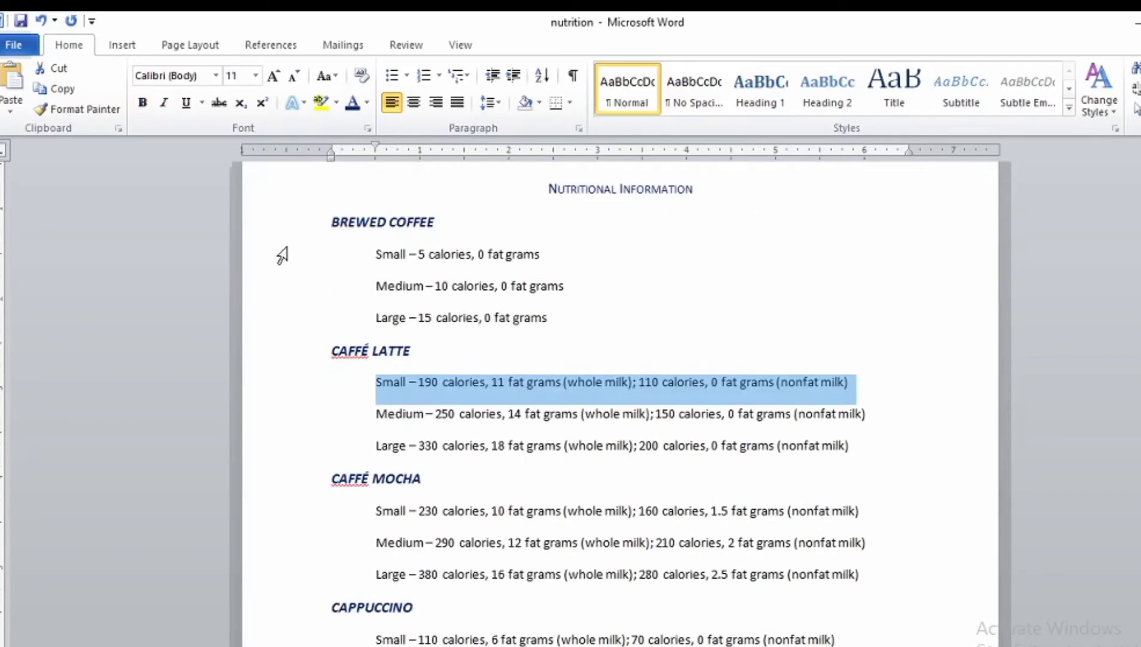
pyautogui.moveTo(282, 254); pyautogui.dragTo(290, 324)
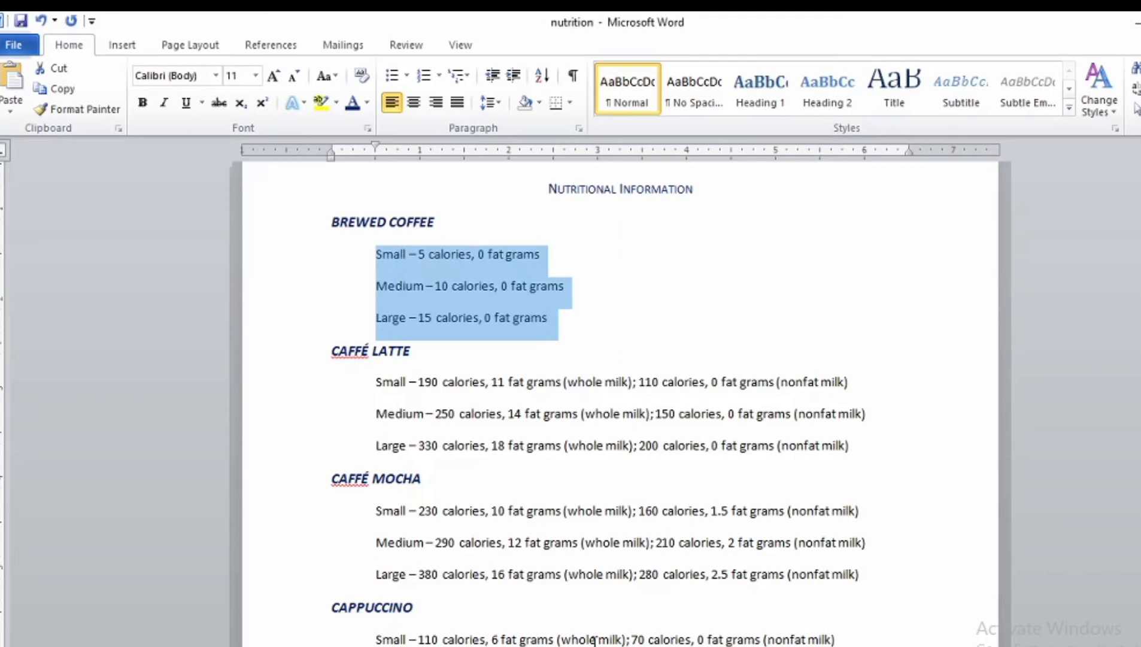
pyautogui.click(164, 103)
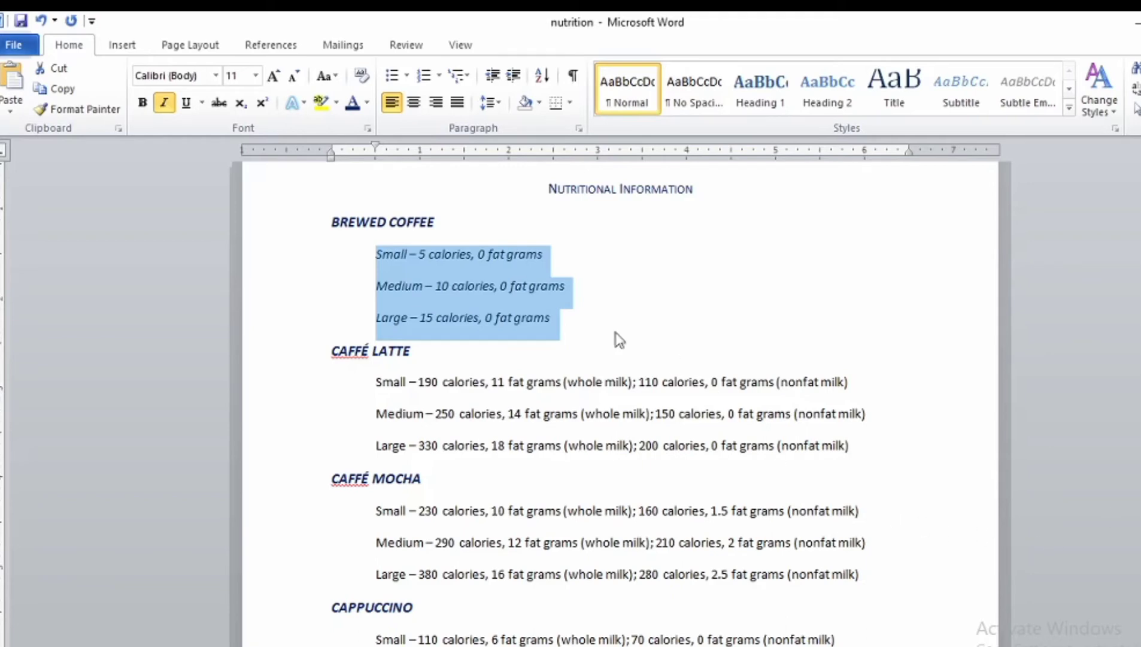
# - Copy the italic formatting with Format Painter to the three size lines under Caffé Latte and those under Caffé Mocha
pyautogui.click(73, 111)
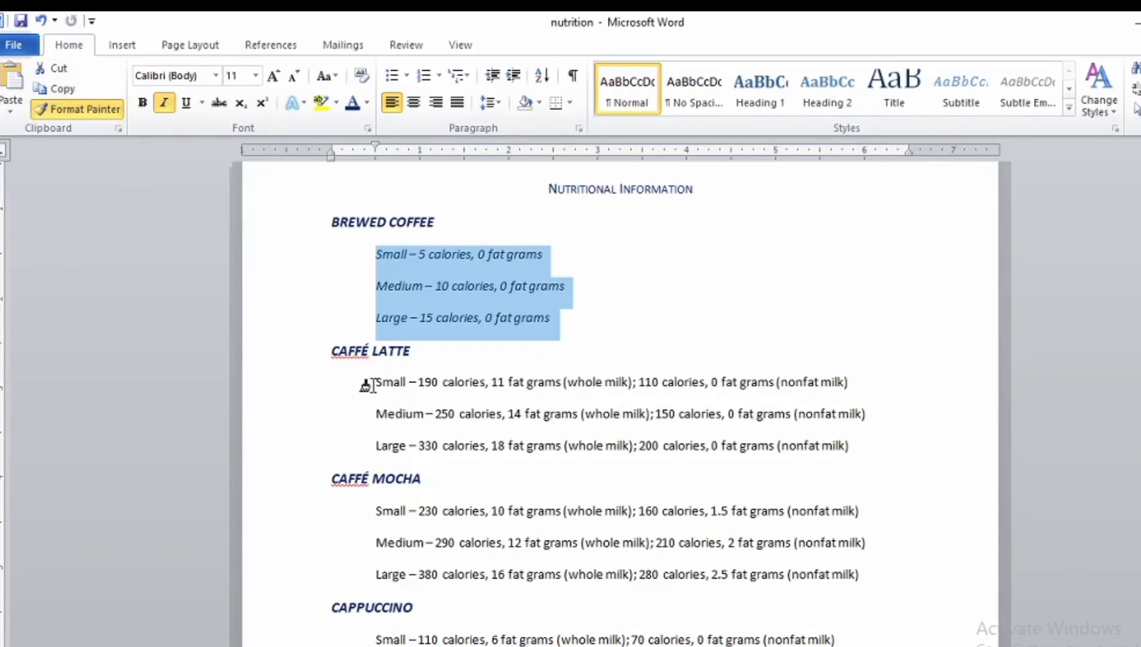
pyautogui.moveTo(372, 383)
pyautogui.mouseDown()
pyautogui.moveTo(448, 382)
pyautogui.moveTo(601, 412)
pyautogui.moveTo(807, 412)
pyautogui.moveTo(877, 452)
pyautogui.mouseUp()
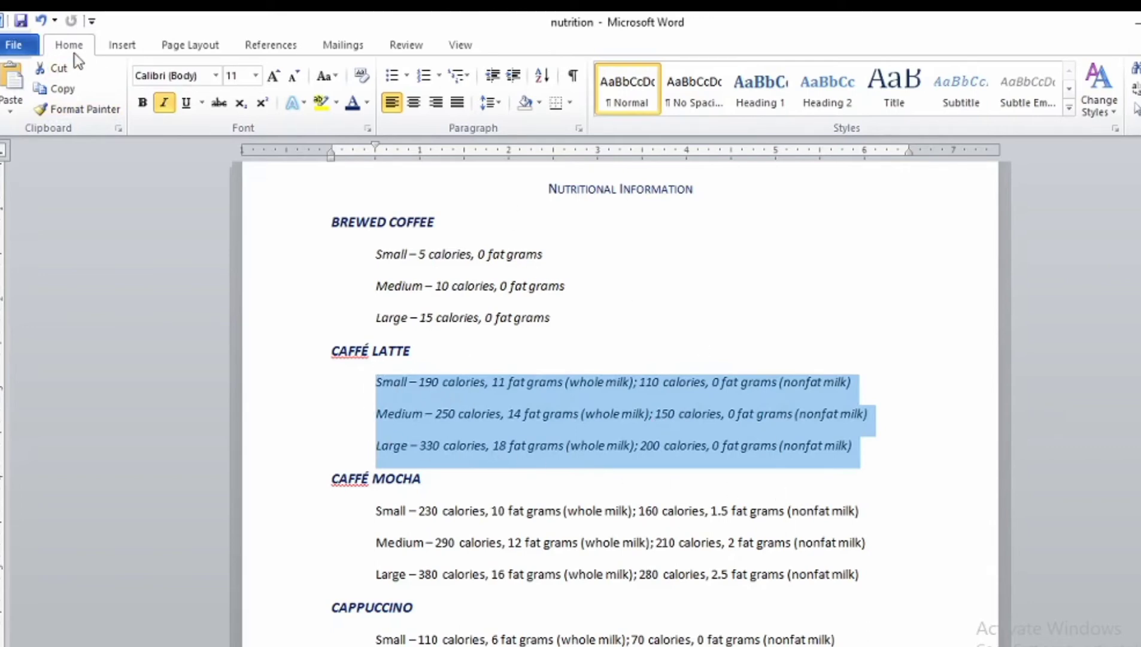
pyautogui.click(91, 109)
pyautogui.scroll(-2, 346, 409)
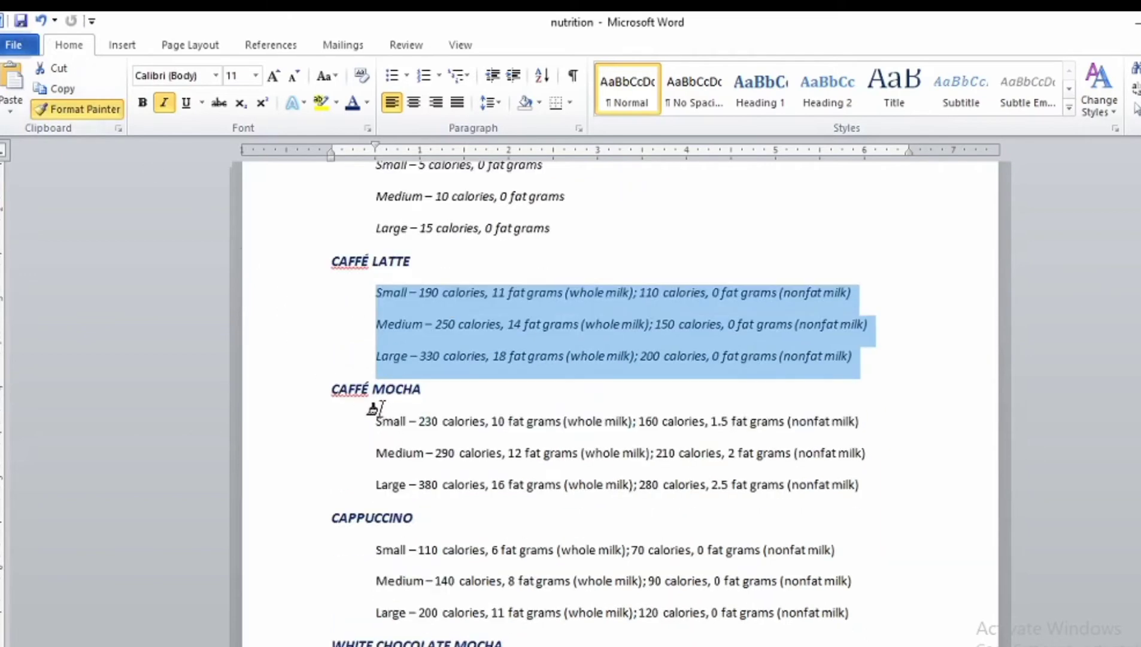
pyautogui.moveTo(372, 422); pyautogui.dragTo(868, 485)
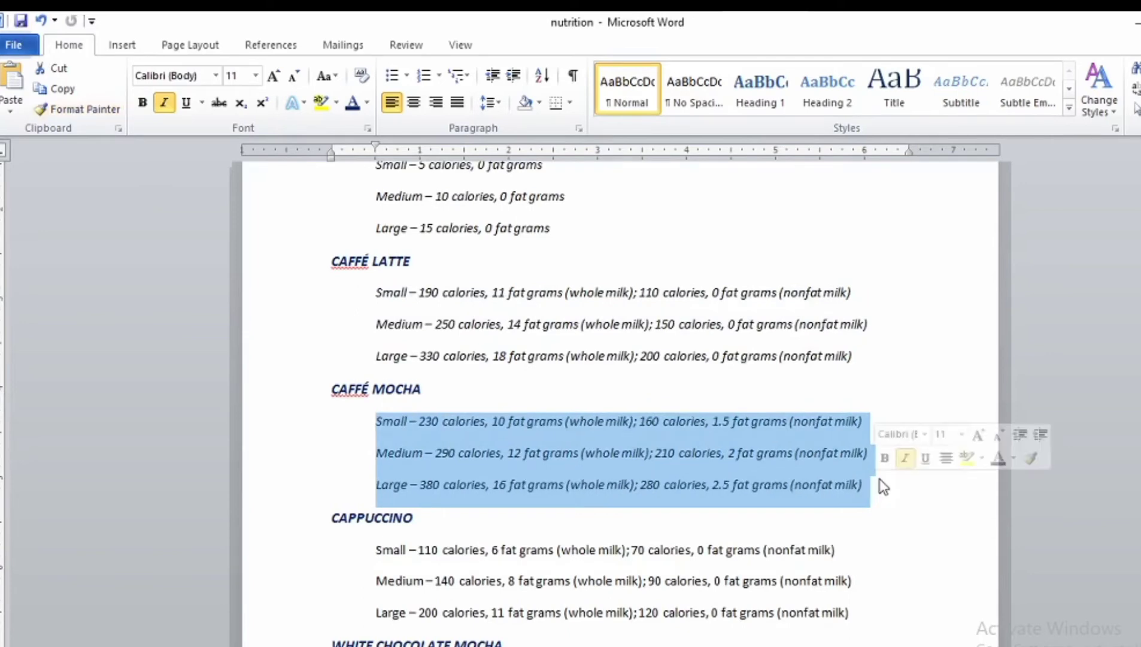
pyautogui.scroll(-2, 777, 445)
pyautogui.scroll(-1, 792, 442)
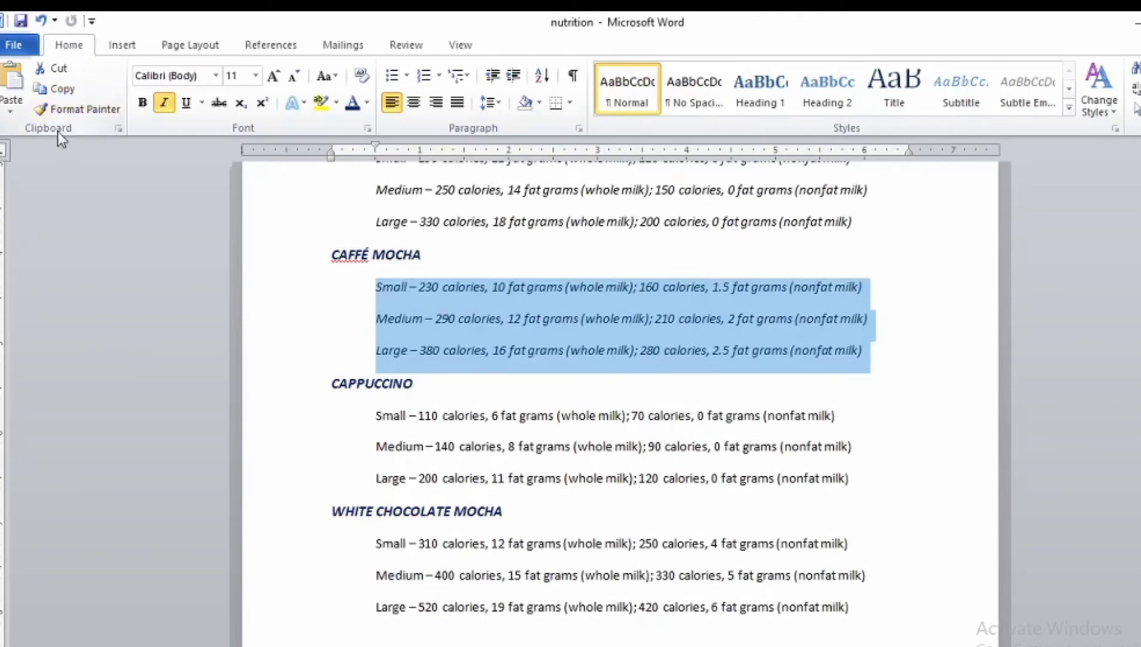
# - Copy the italic formatting from the Caffé Mocha lines to the size lines under Cappuccino and White Chocolate Mocha with Format Painter
pyautogui.click(65, 113)
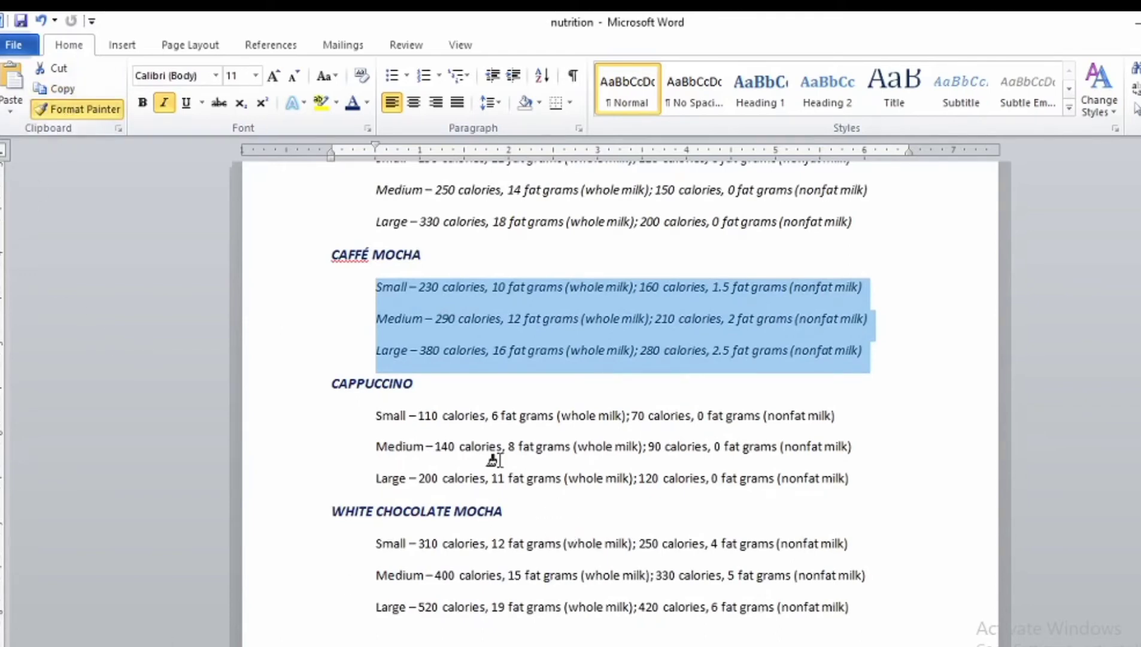
pyautogui.moveTo(373, 417)
pyautogui.mouseDown()
pyautogui.moveTo(593, 457)
pyautogui.moveTo(815, 462)
pyautogui.moveTo(854, 484)
pyautogui.mouseUp()
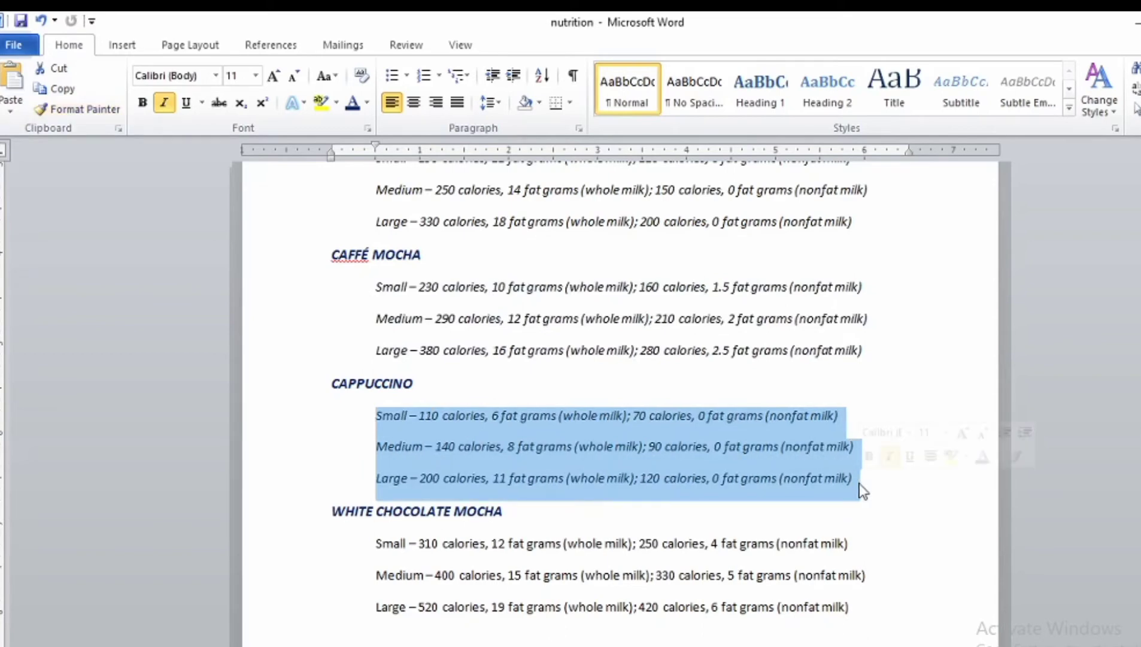
pyautogui.scroll(-3, 431, 569)
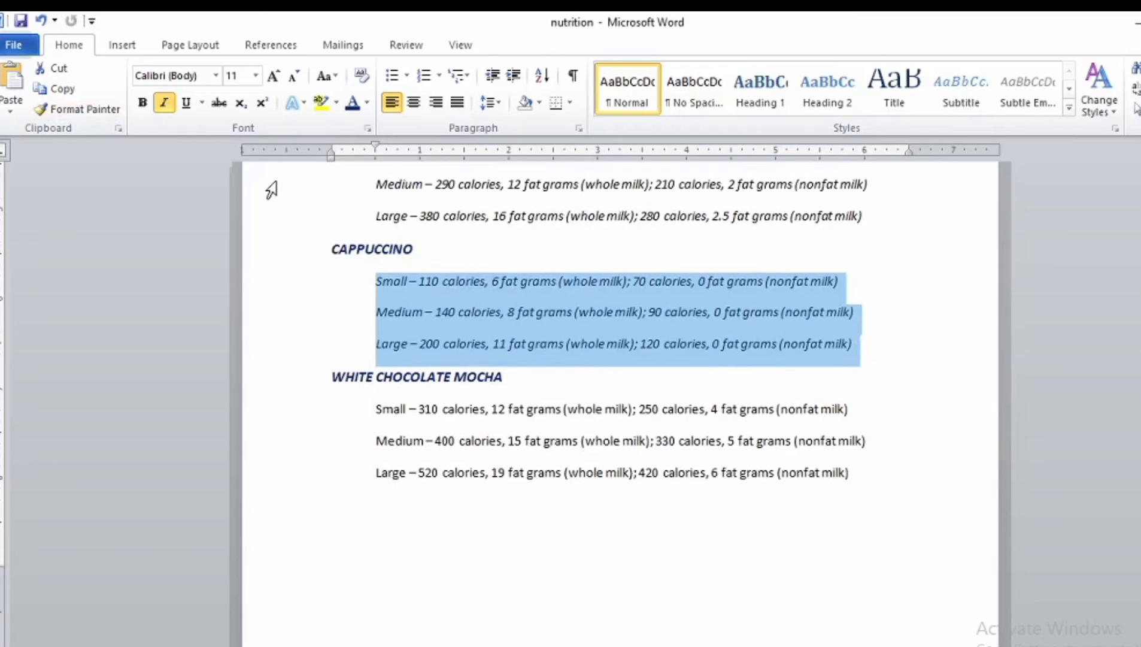
pyautogui.click(98, 111)
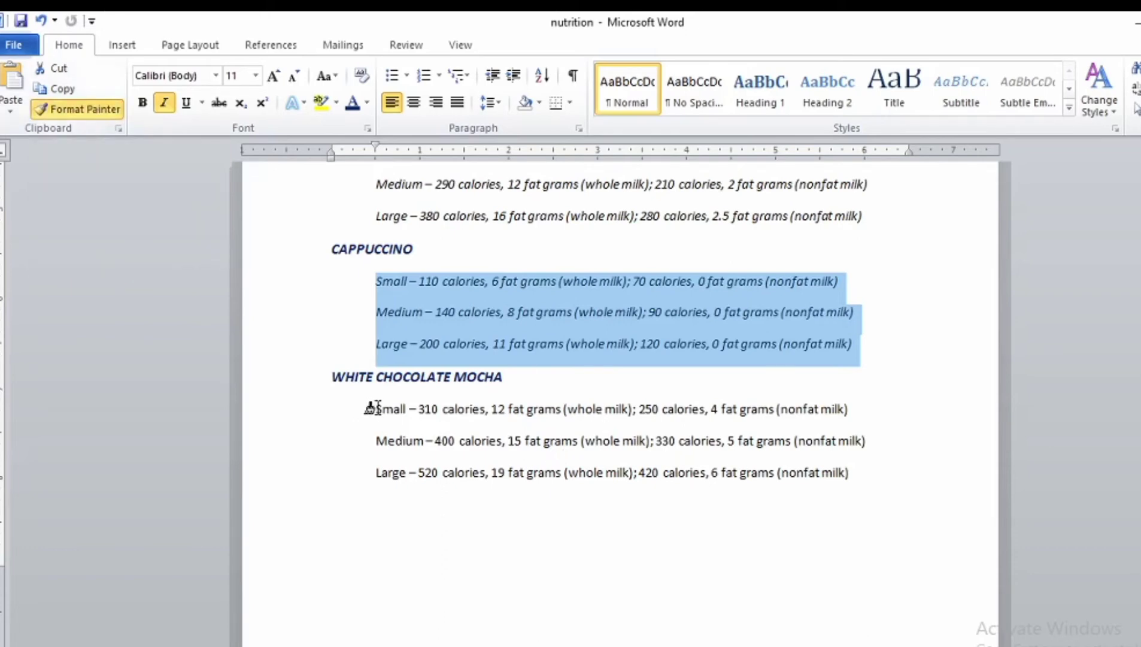
pyautogui.moveTo(375, 409)
pyautogui.mouseDown()
pyautogui.moveTo(779, 458)
pyautogui.moveTo(861, 492)
pyautogui.mouseUp()
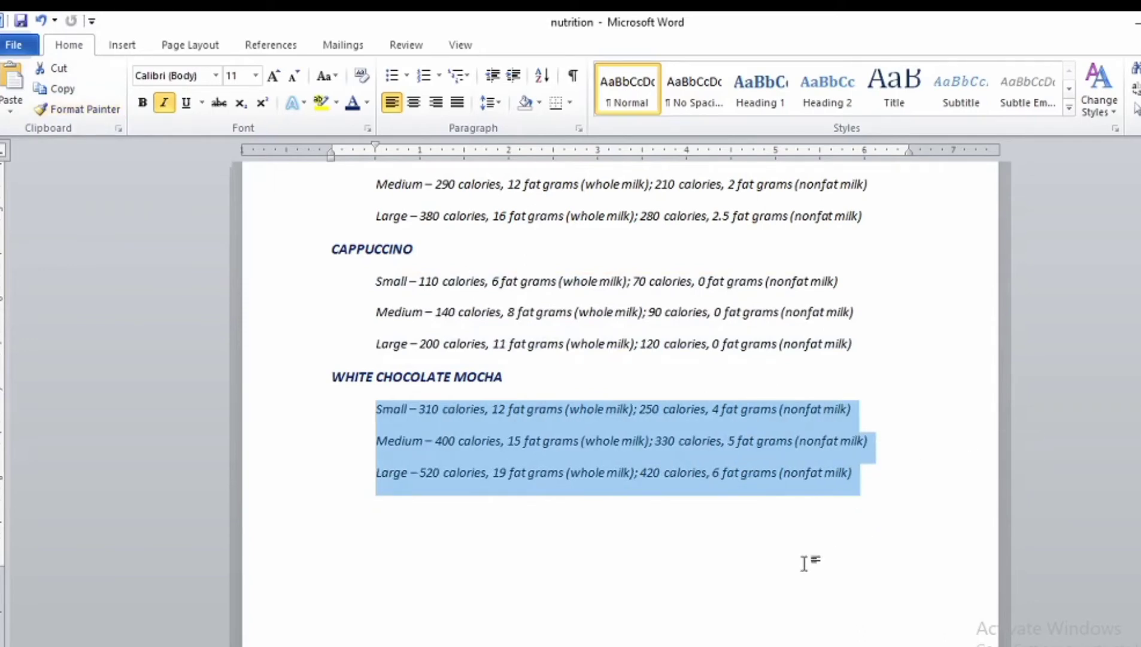
pyautogui.click(747, 569)
pyautogui.scroll(3, 729, 620)
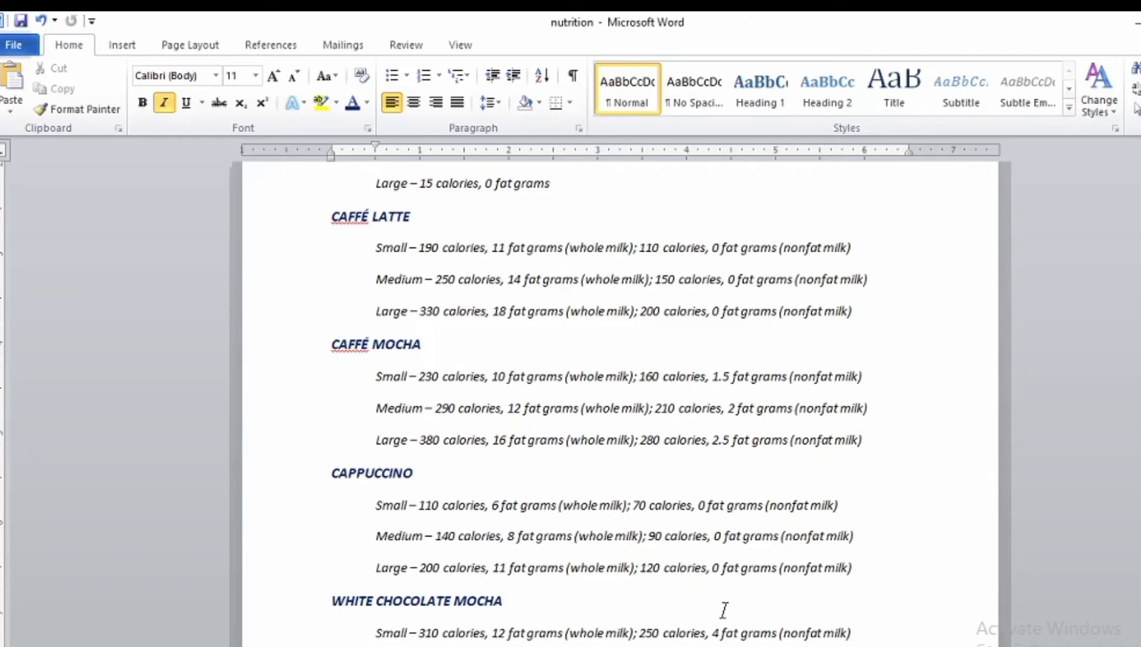
# - Set up a custom text watermark for the nutrition document and enter the person's full name as its text
pyautogui.click(216, 48)
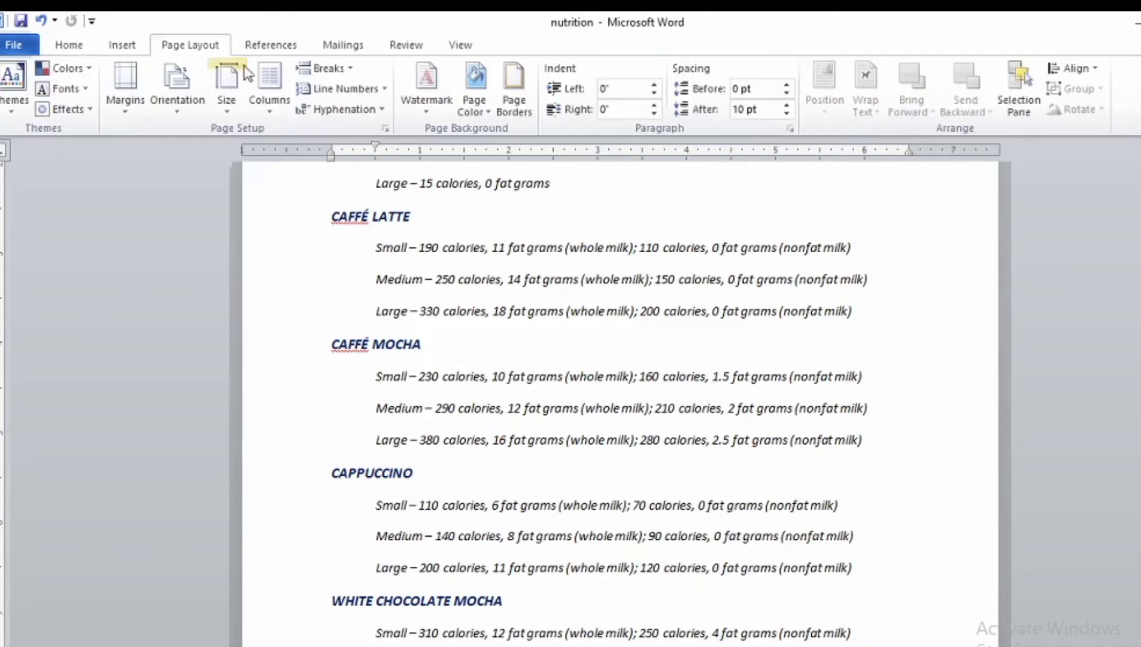
pyautogui.click(425, 111)
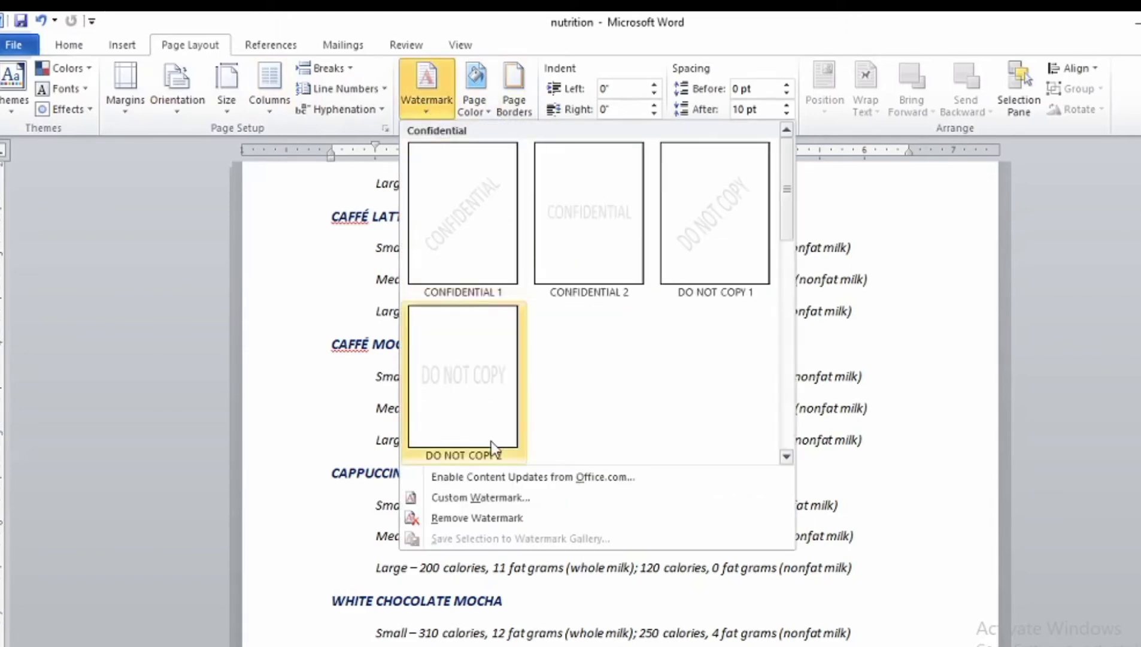
pyautogui.click(494, 498)
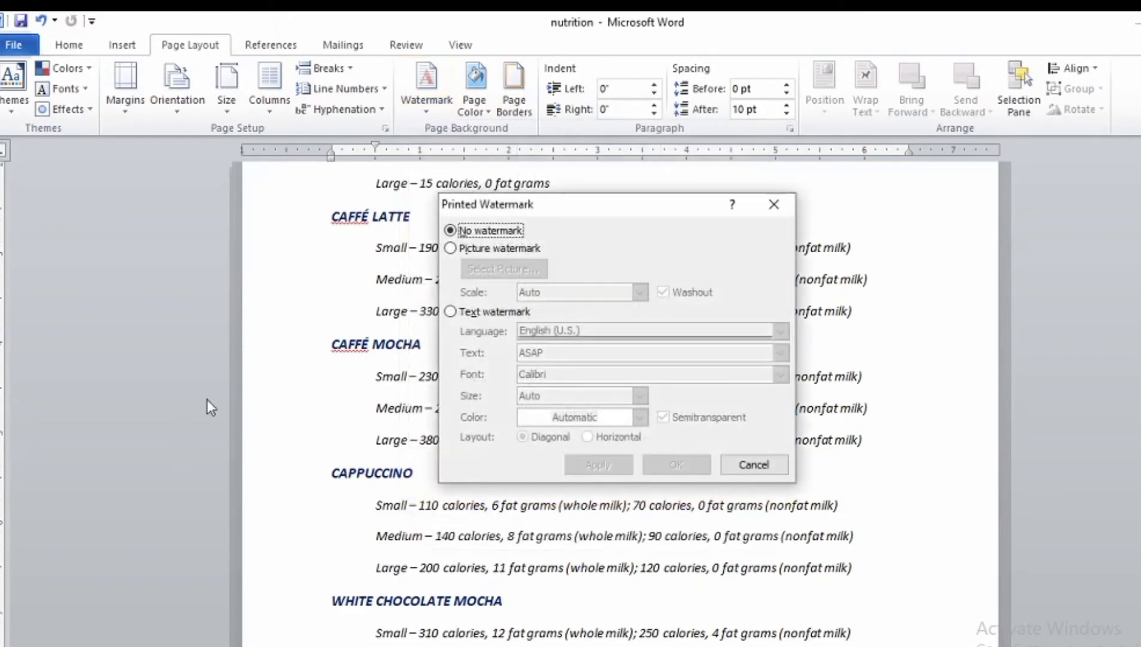
pyautogui.click(450, 311)
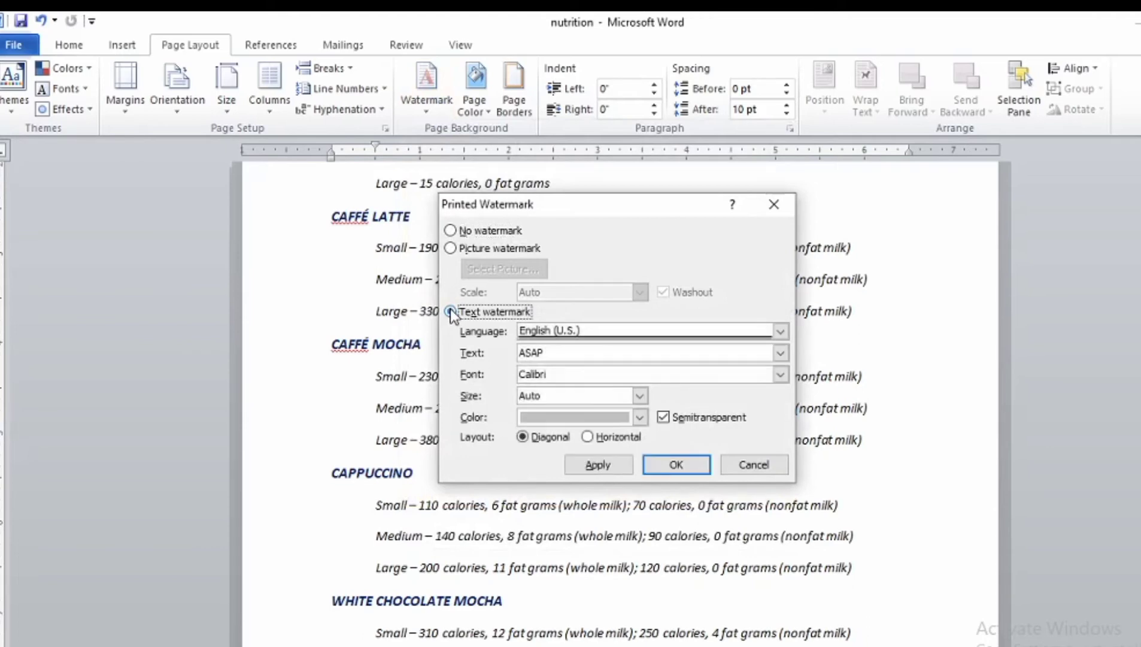
pyautogui.click(559, 351)
pyautogui.press('BackSpace')
pyautogui.press('BackSpace')
pyautogui.press('BackSpace')
pyautogui.press('BackSpace')
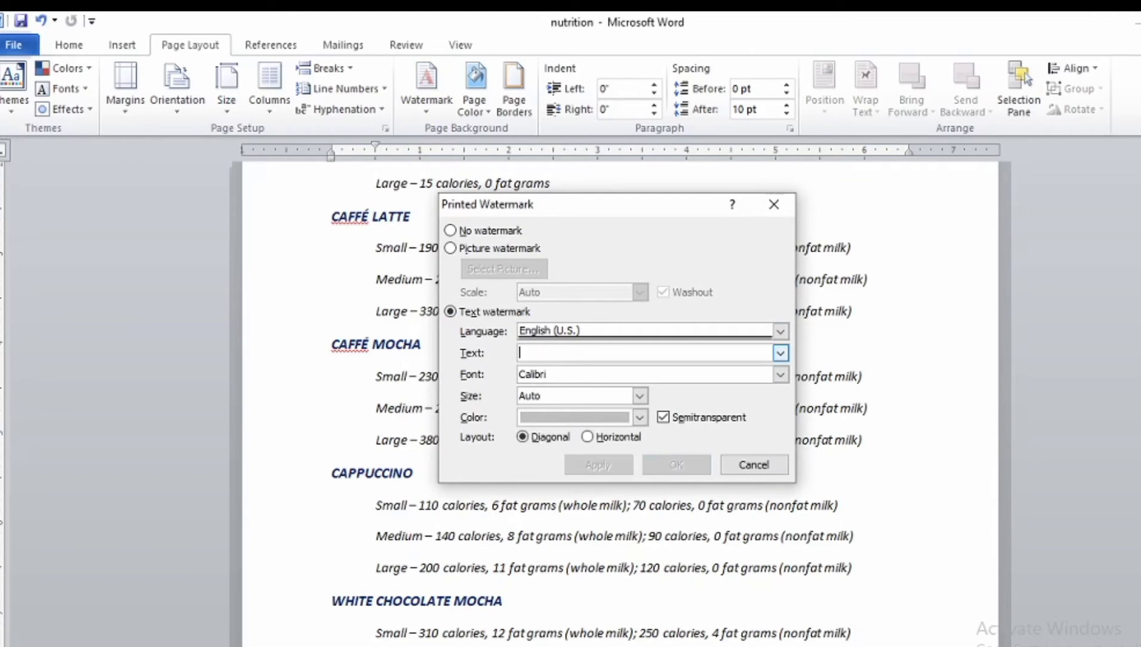
pyautogui.write('Jocel ')
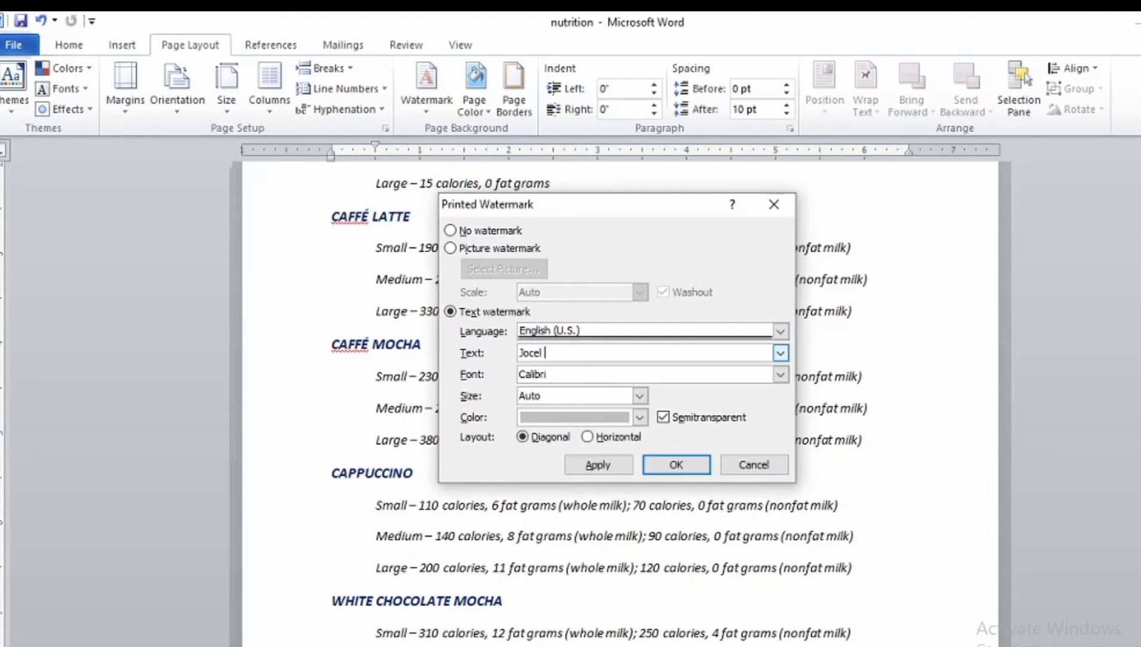
pyautogui.write('C. Lagnason')
# - Set the watermark text to size 36 in standard red and apply it to the document
pyautogui.click(640, 396)
pyautogui.click(593, 424)
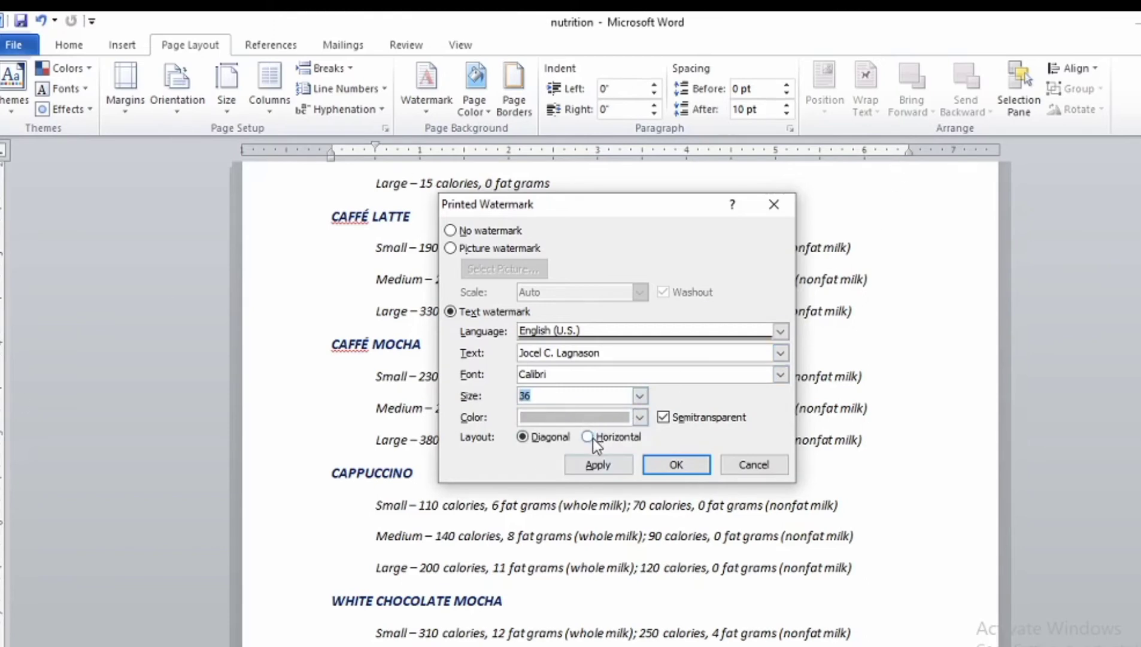
pyautogui.click(640, 418)
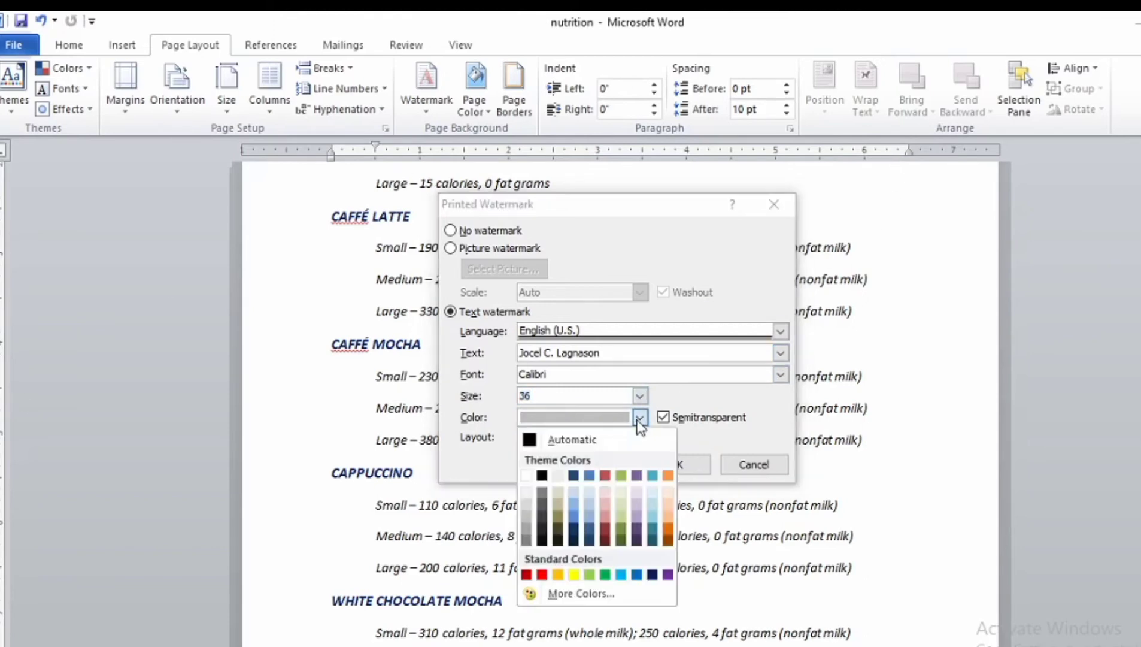
pyautogui.click(542, 574)
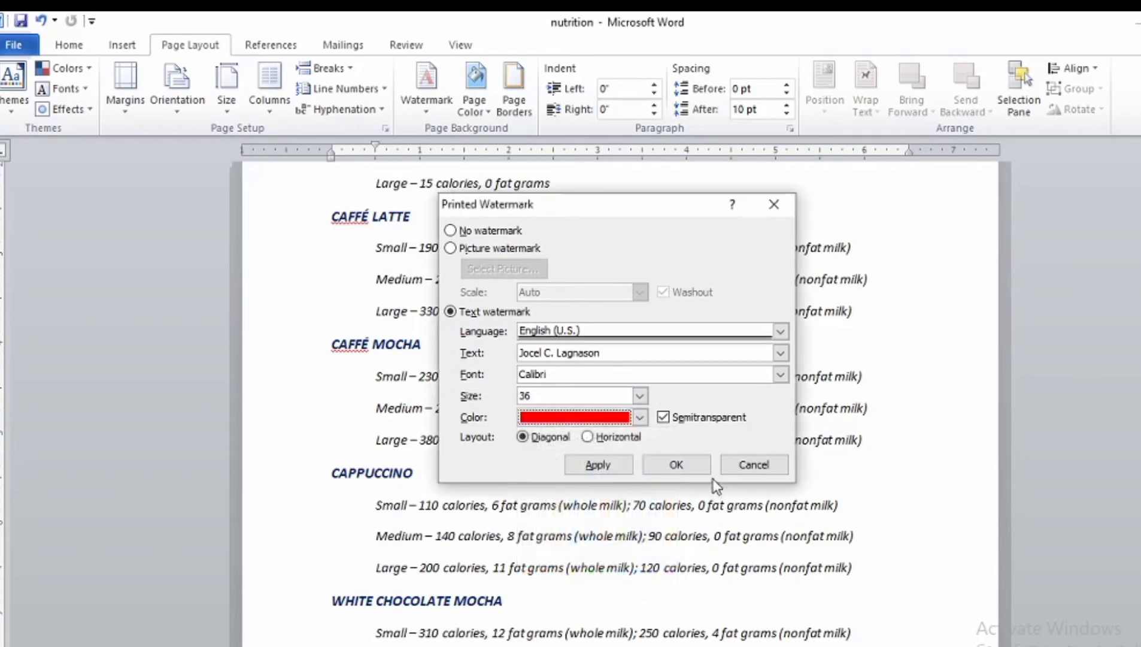
pyautogui.click(699, 464)
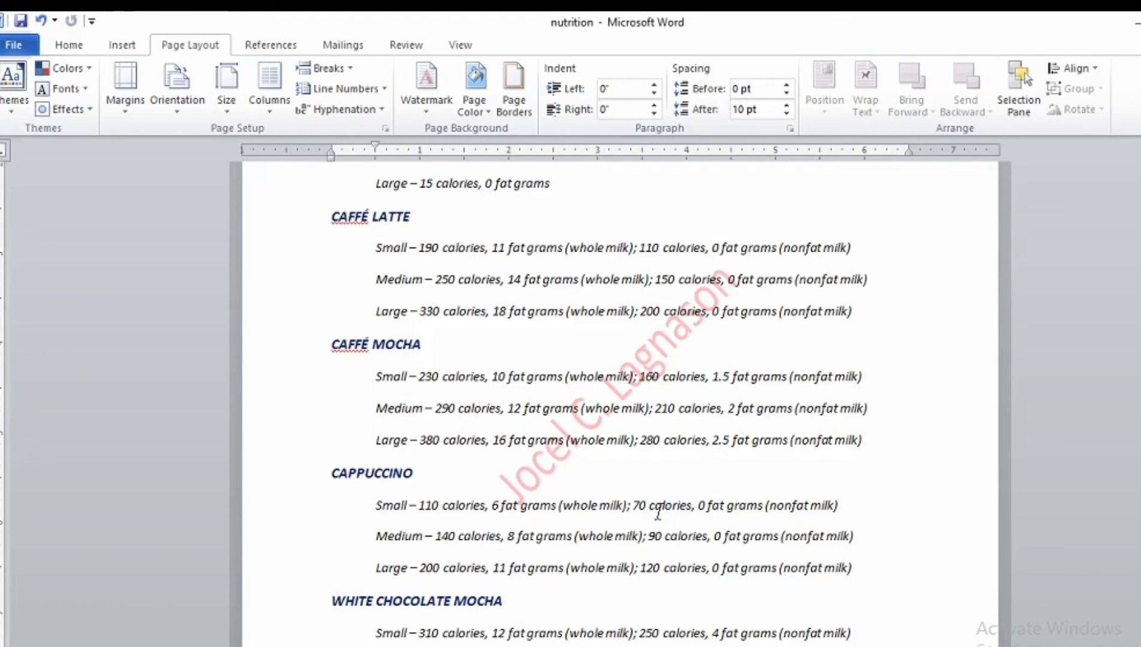
# - Switch to #Project 3.pdf in the browser and read the Project 3-5 instructions for formatting a resume
pyautogui.press('alt')
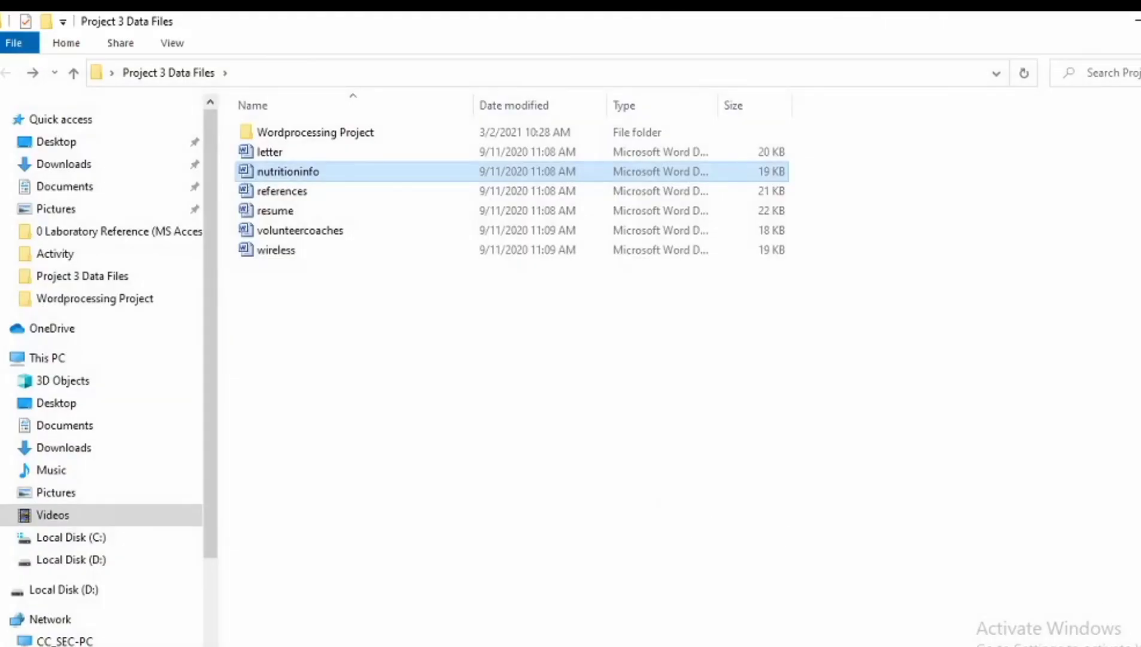
pyautogui.click(961, 646)
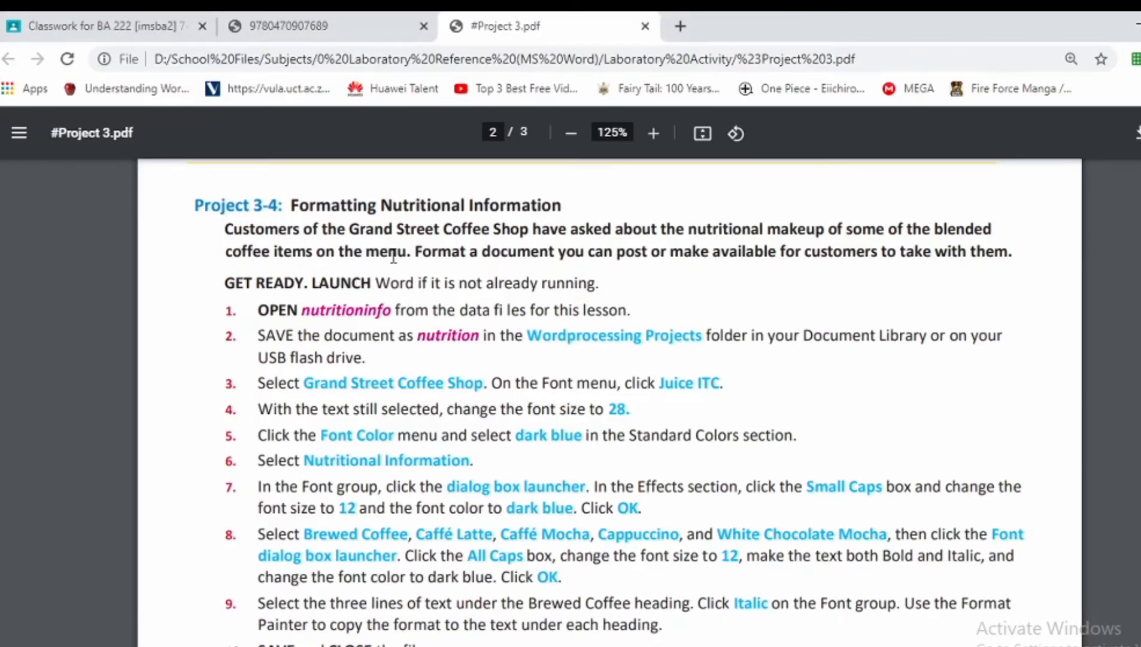
pyautogui.scroll(-3, 420, 257)
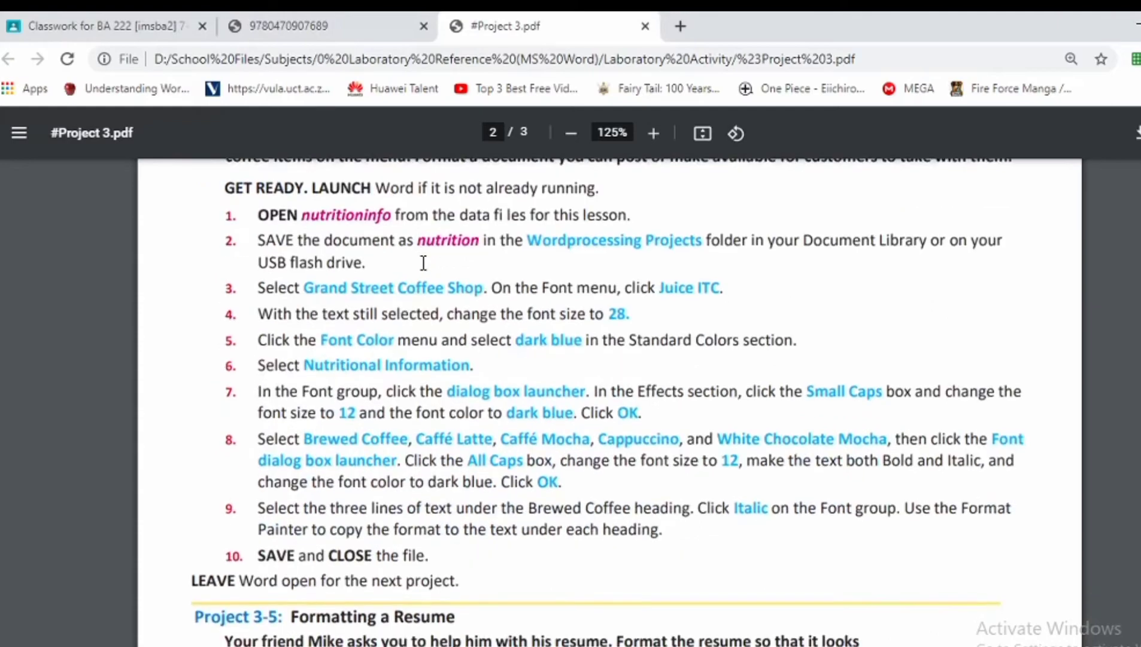
pyautogui.scroll(-3, 423, 262)
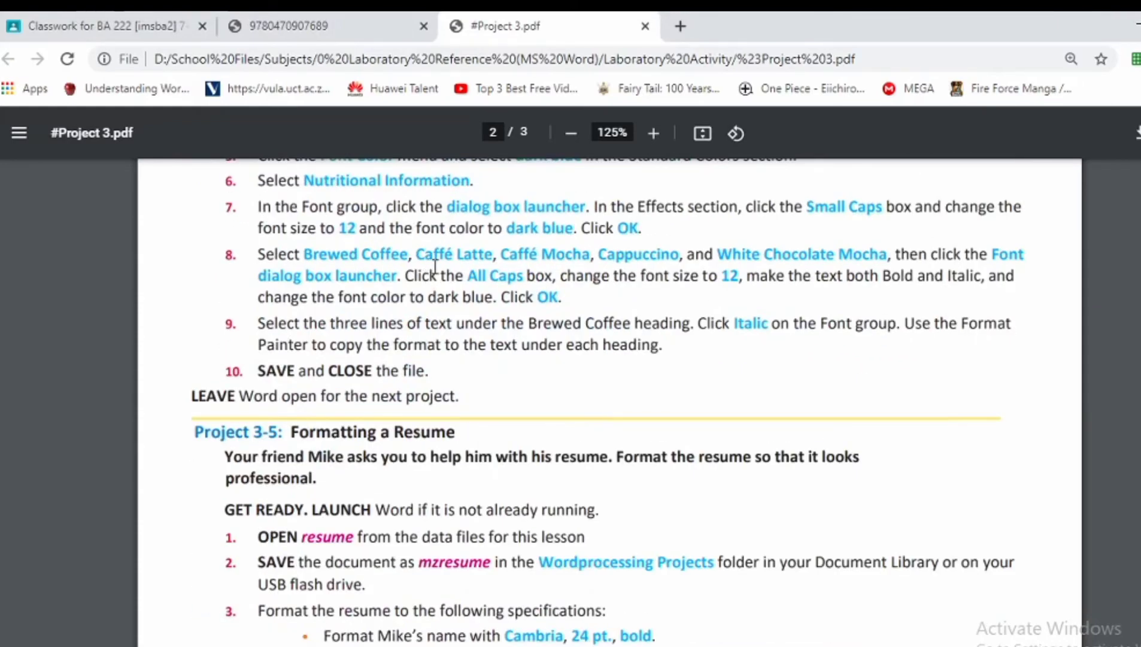
pyautogui.scroll(-3, 436, 263)
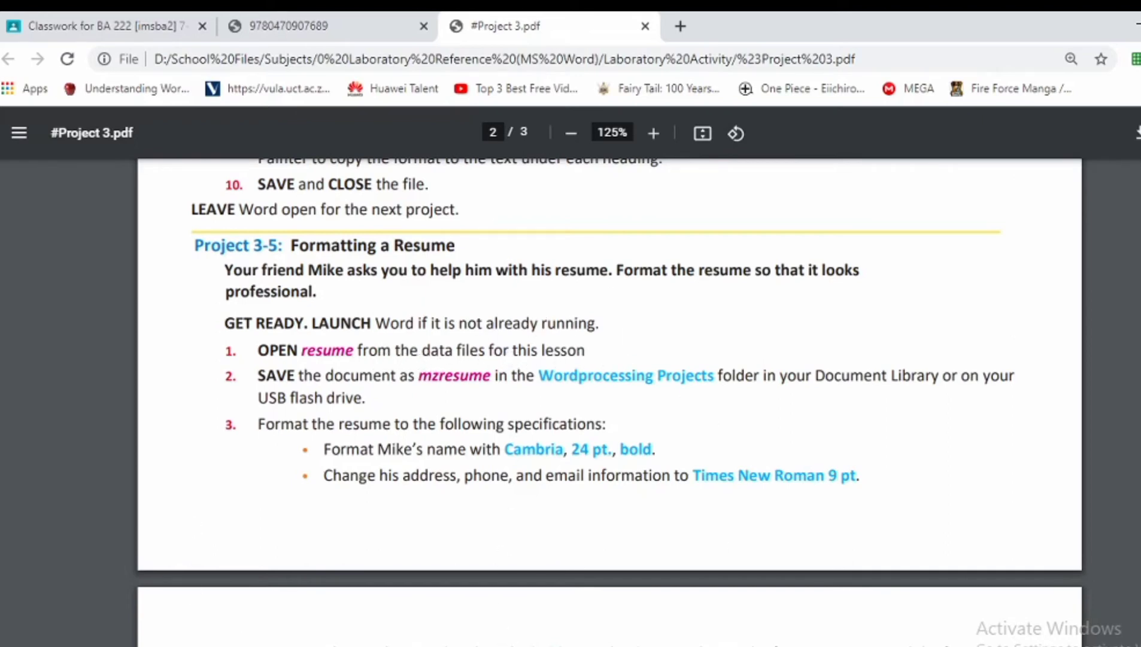
# - Switch to the Project 3 Data Files folder, open the resume file in Word and enable editing
pyautogui.click(514, 646)
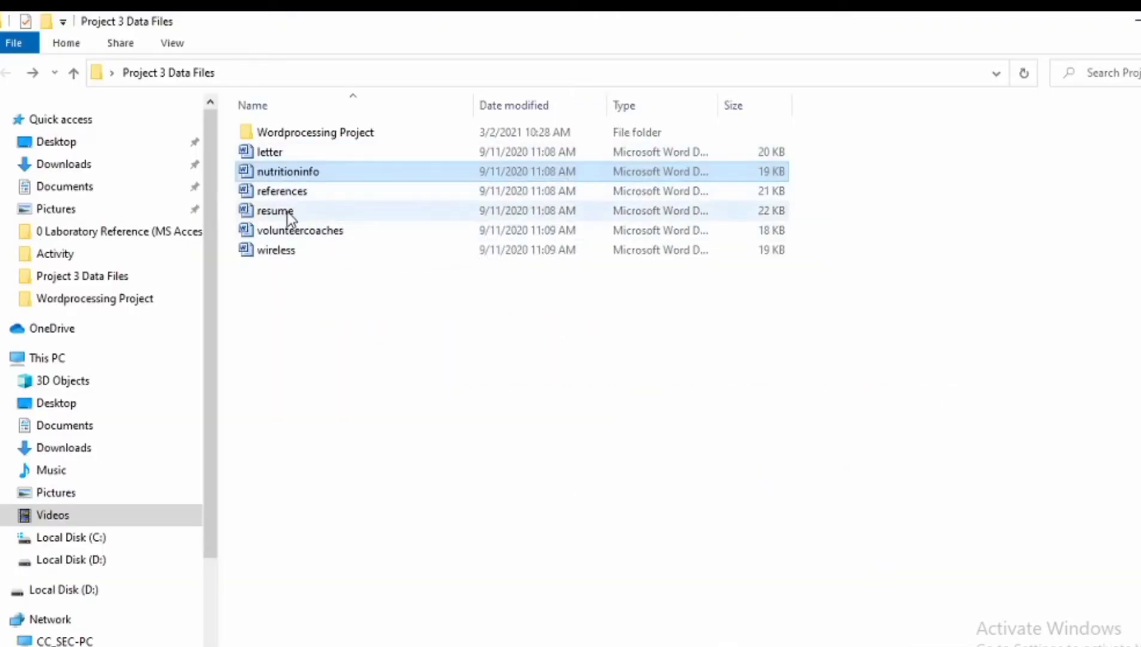
pyautogui.click(288, 211)
pyautogui.rightClick(287, 215)
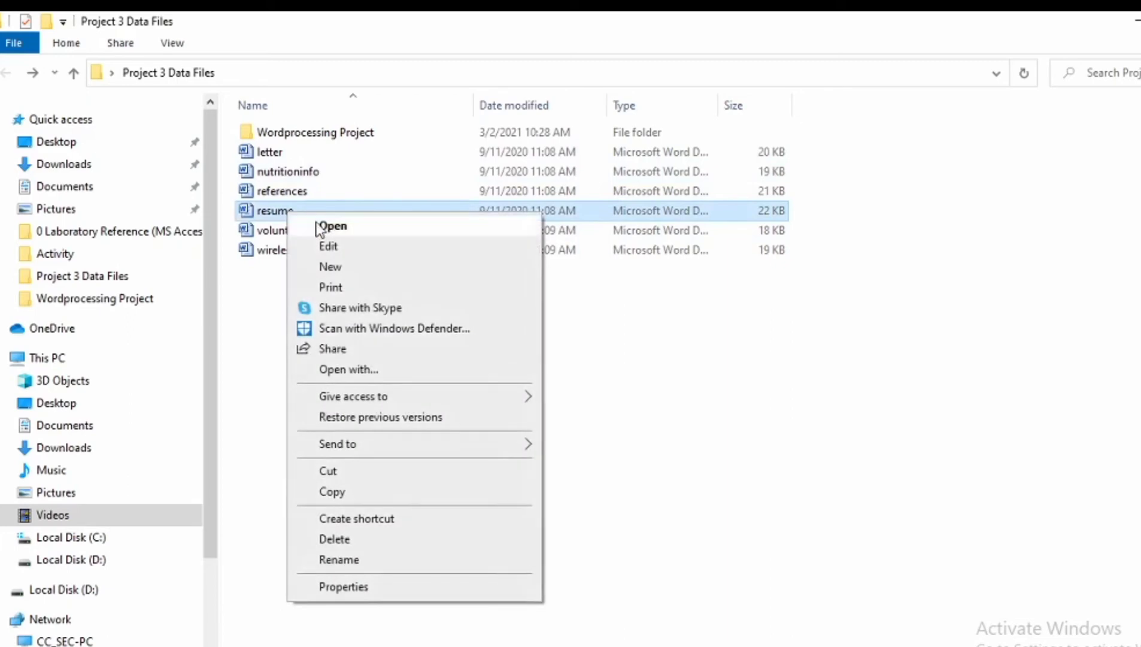
pyautogui.click(323, 227)
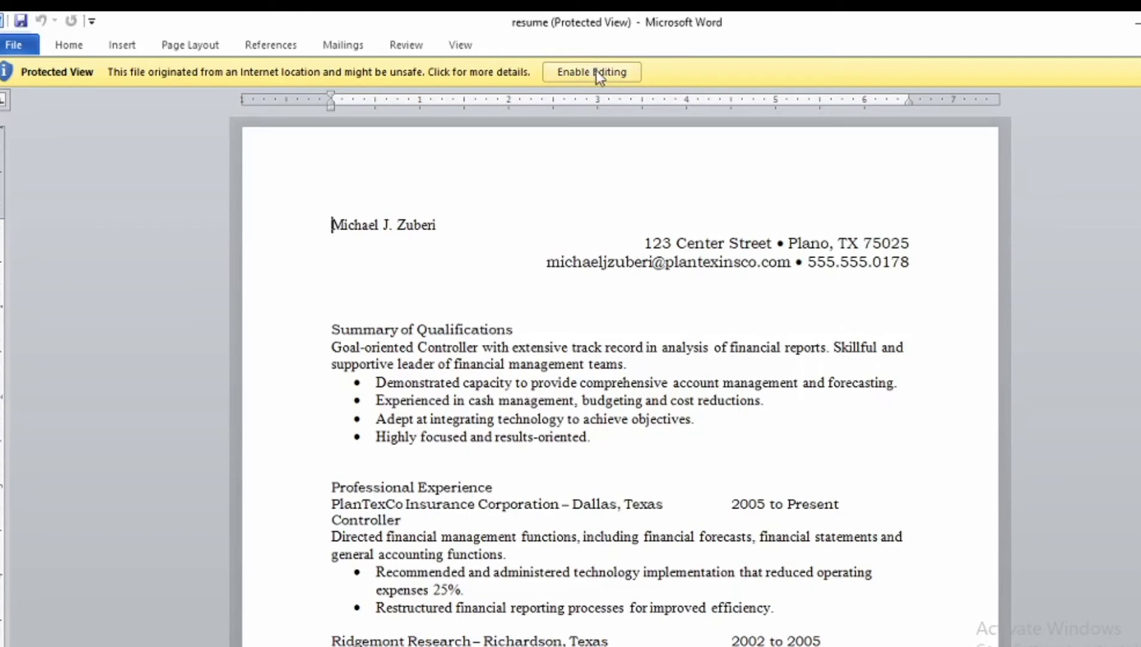
pyautogui.click(597, 71)
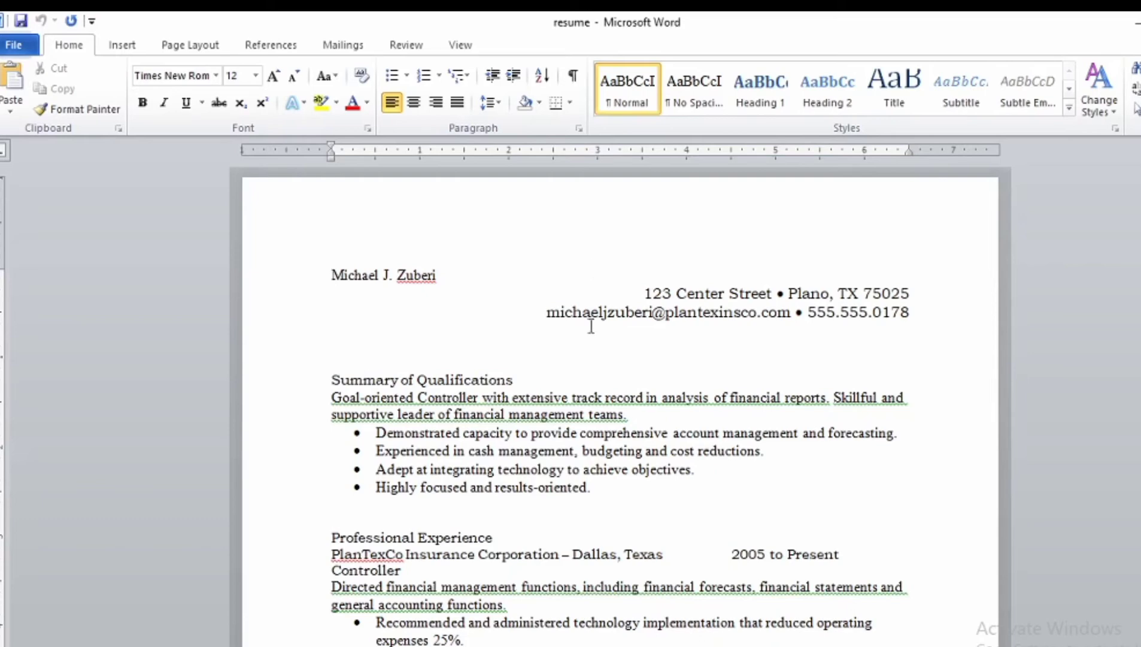
# - Save a copy of the resume as mzresume in the Wordprocessing Project folder
pyautogui.click(9, 44)
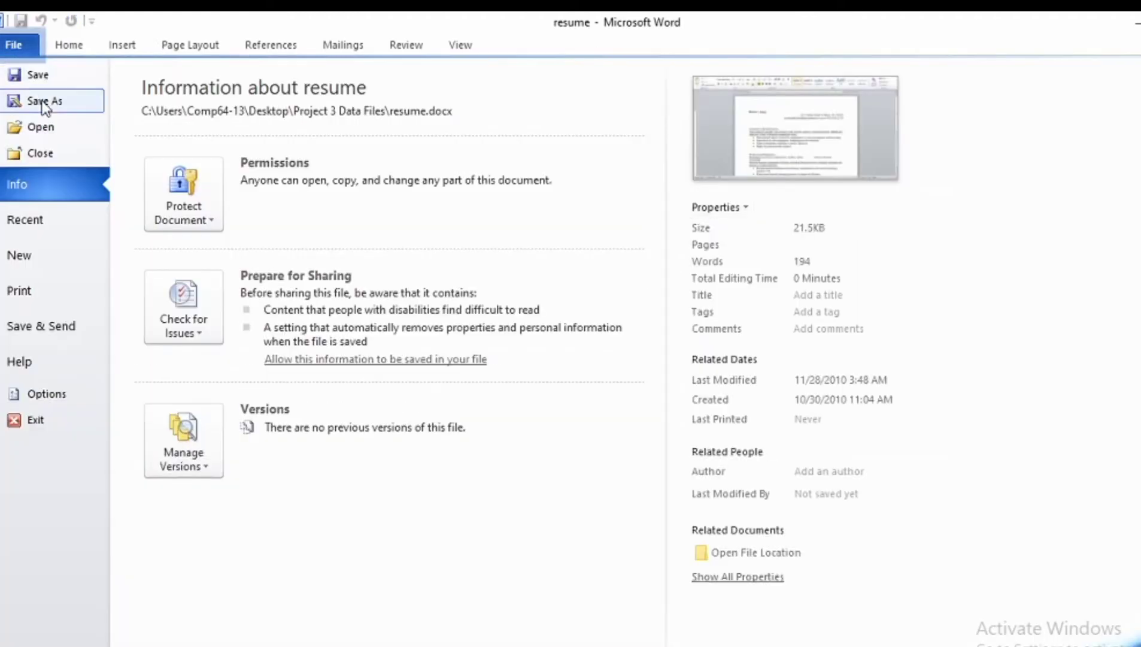
pyautogui.click(43, 102)
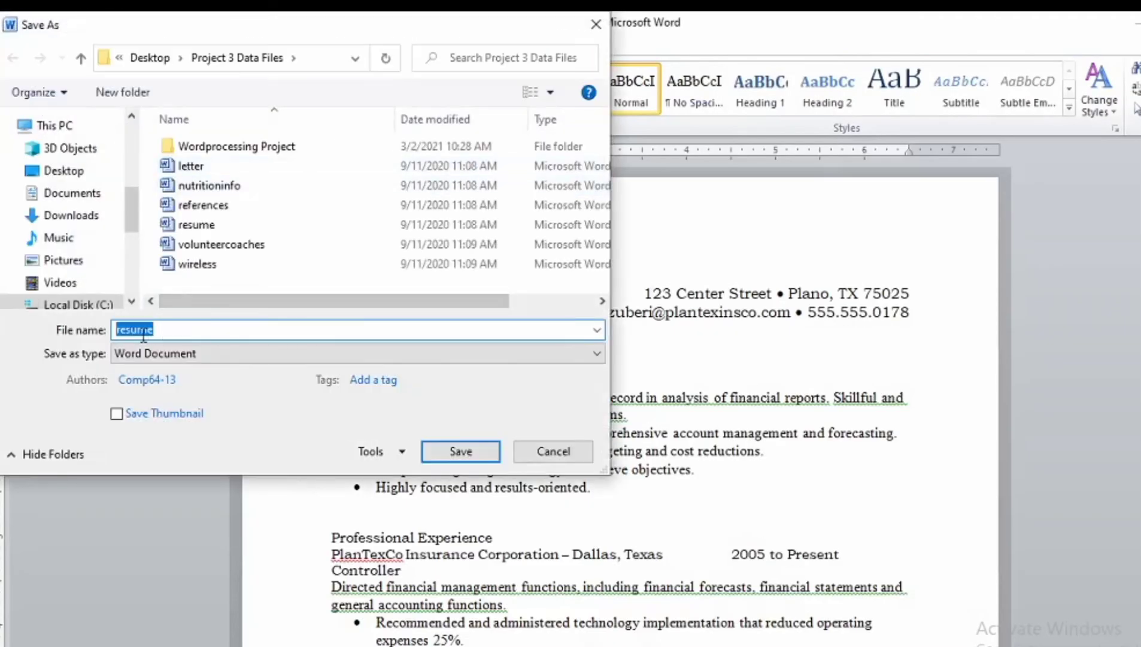
pyautogui.click(149, 337)
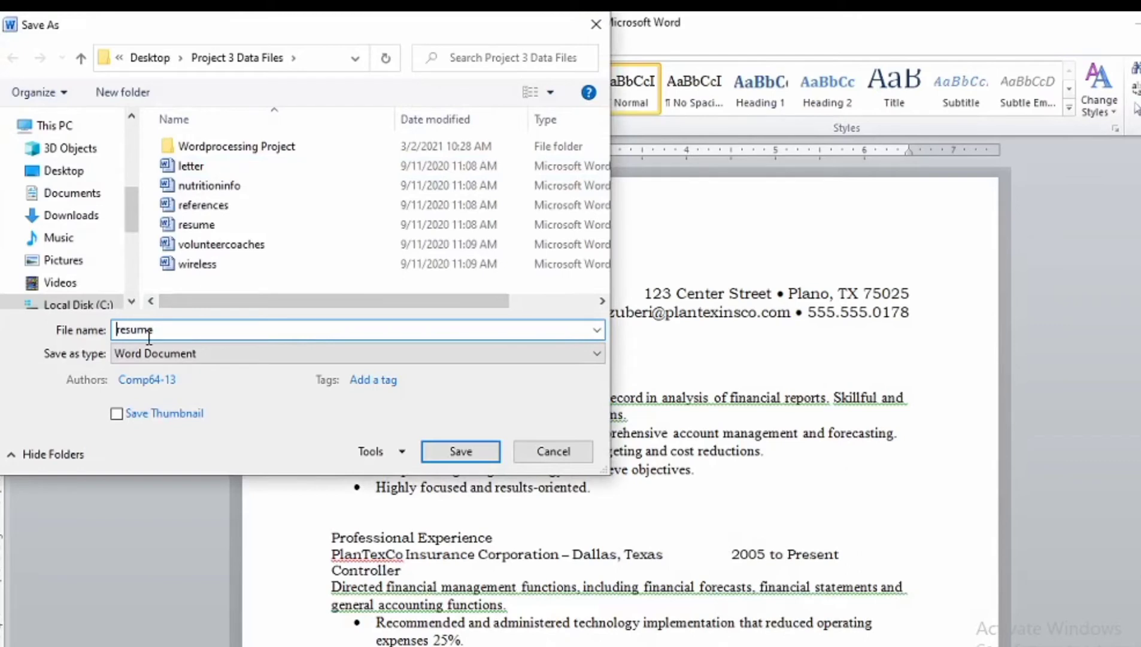
pyautogui.write('mz')
pyautogui.click(252, 151)
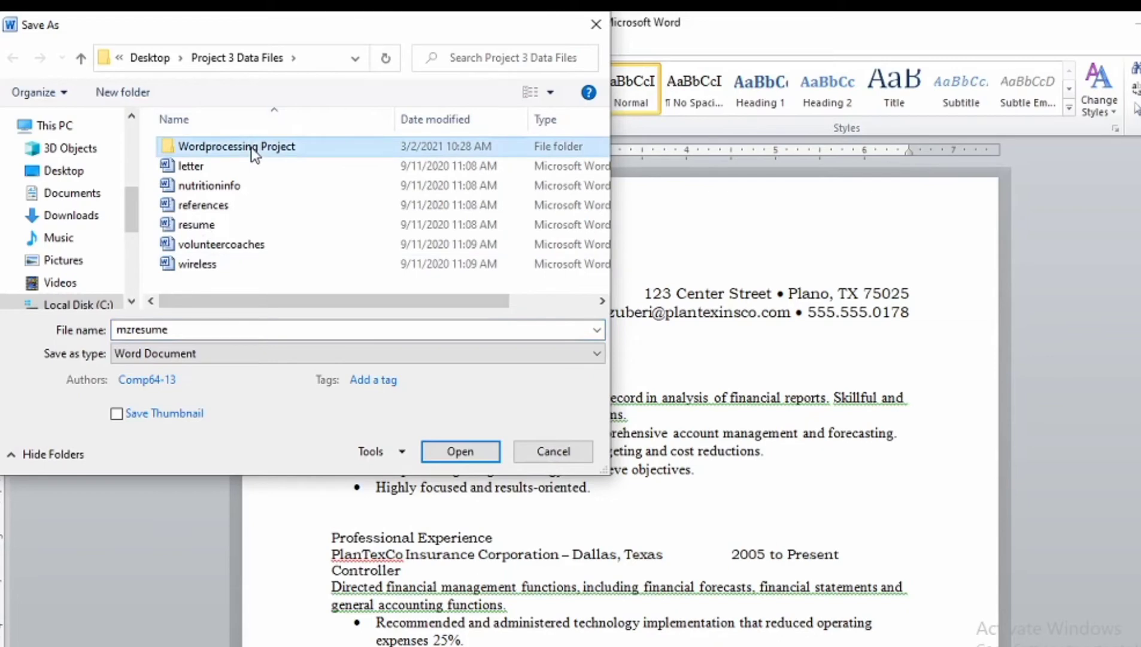
pyautogui.doubleClick(250, 148)
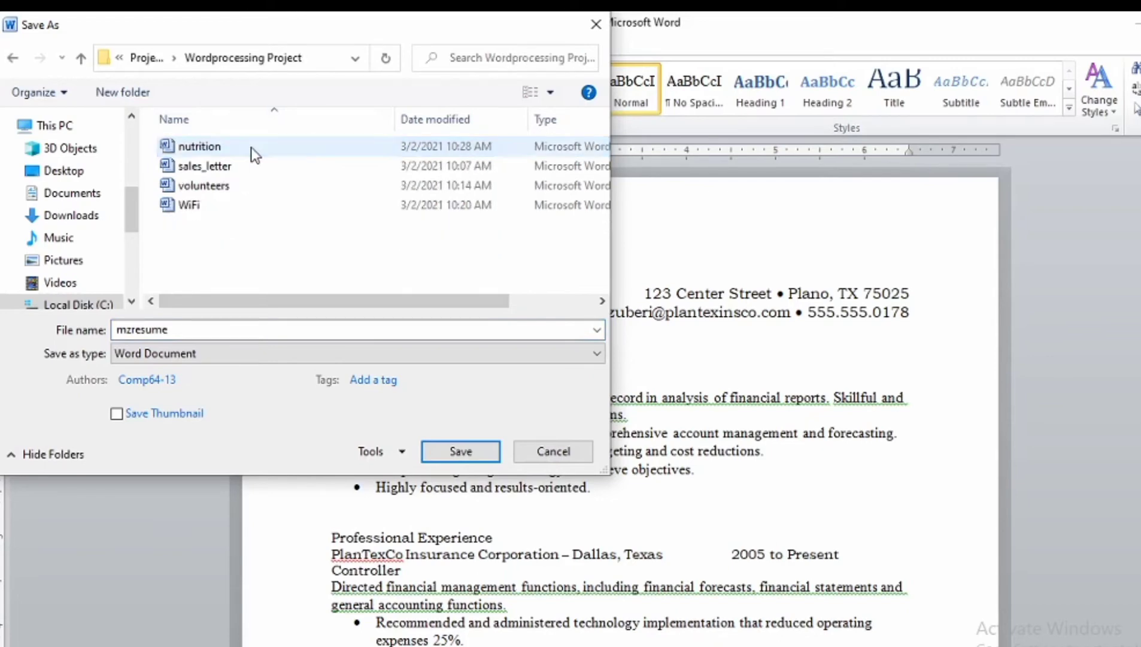
pyautogui.click(461, 451)
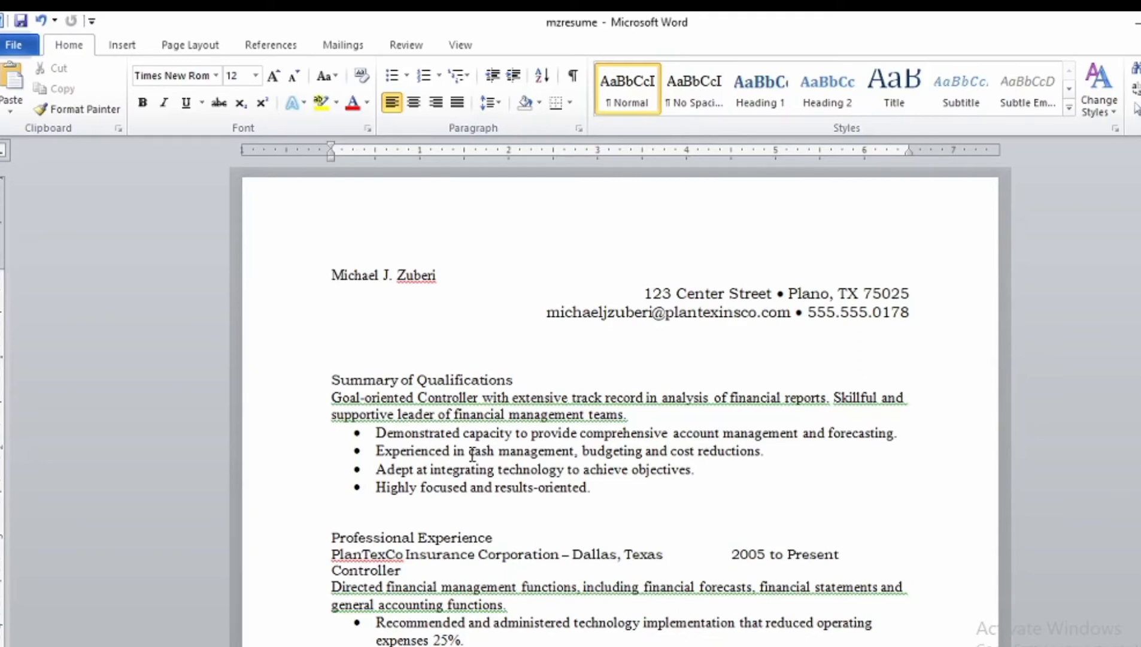
# - Turn on Track Changes for the mzresume document and return to the text formatting commands
pyautogui.click(388, 46)
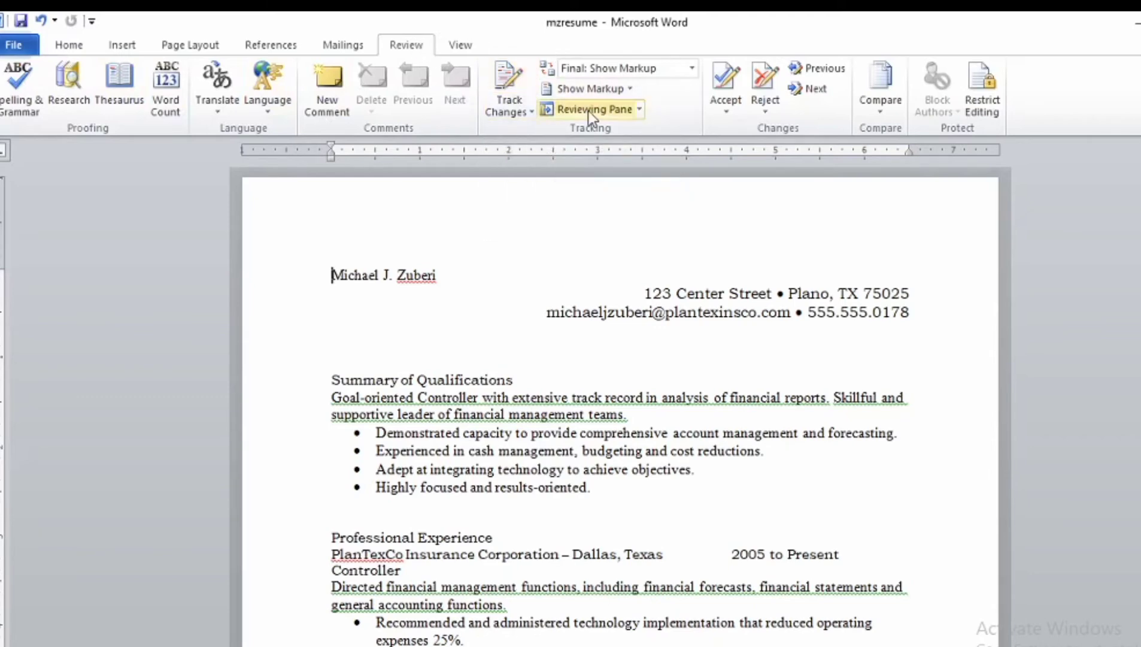
pyautogui.click(506, 78)
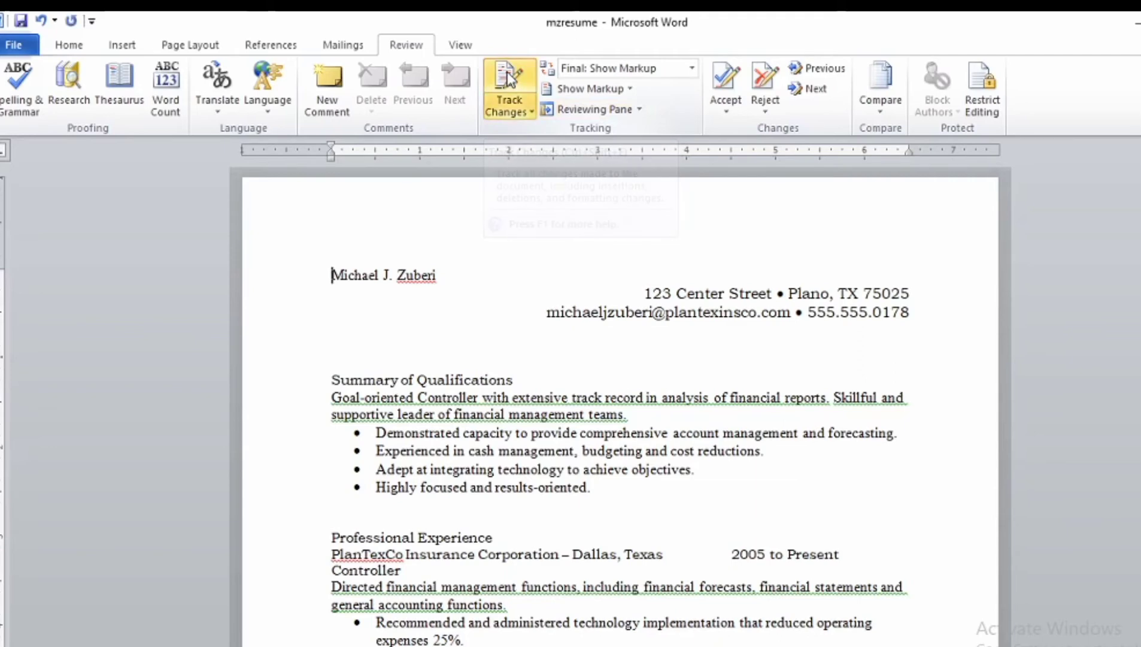
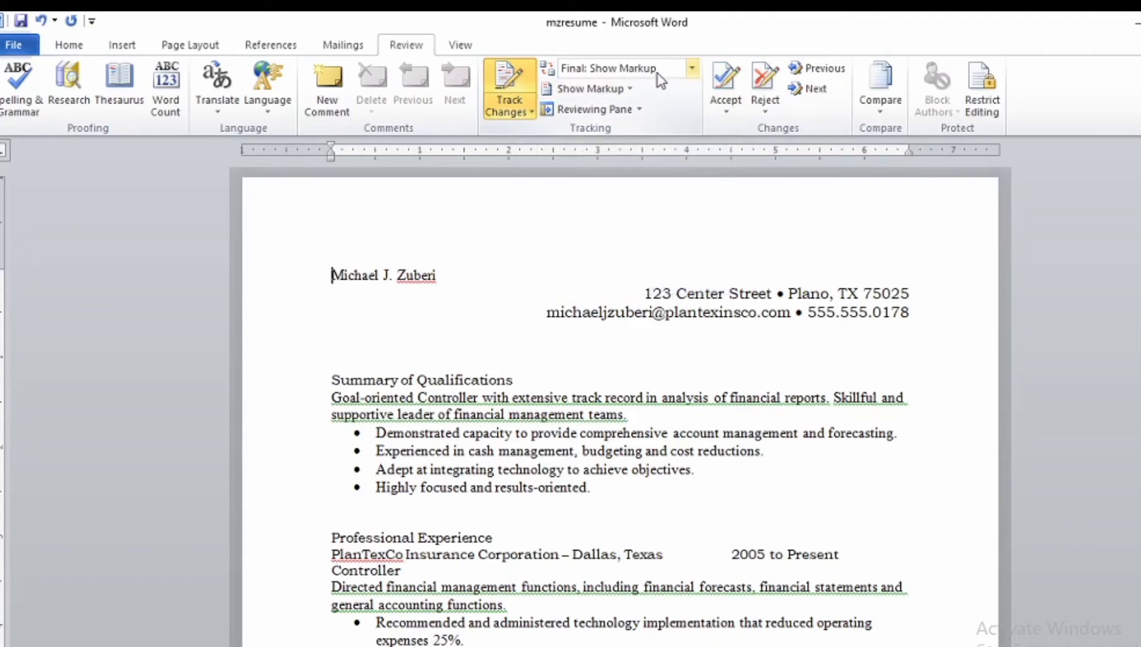
pyautogui.click(69, 44)
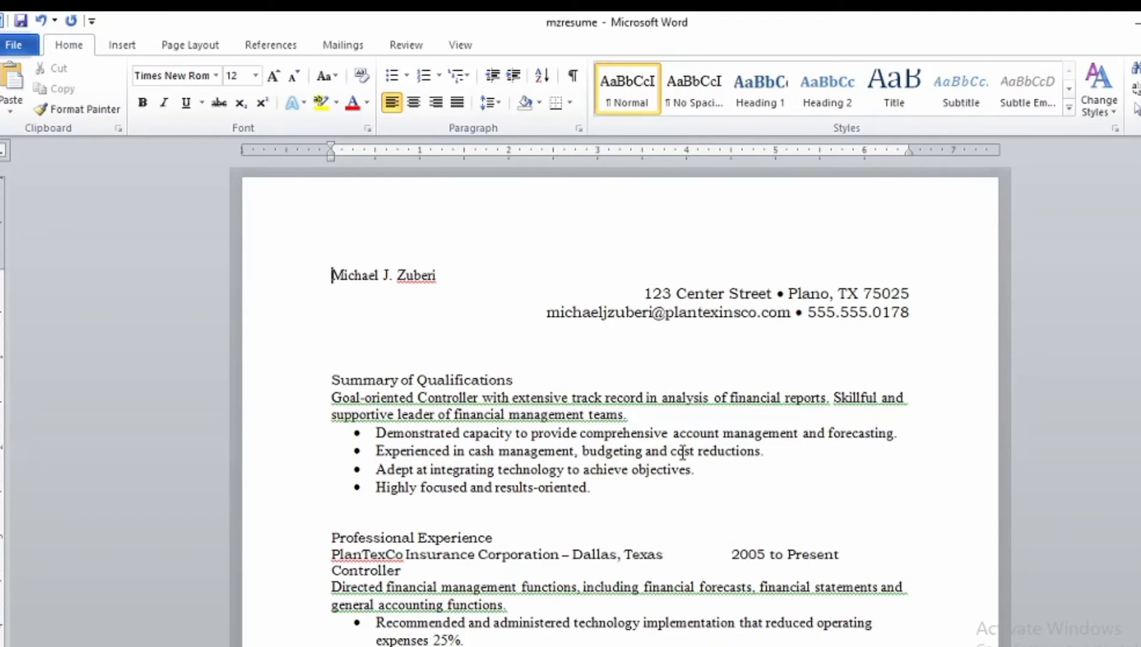
# - Format the name line at the head of the resume as bold 24 pt Cambria (Headings)
pyautogui.moveTo(332, 275); pyautogui.dragTo(465, 272)
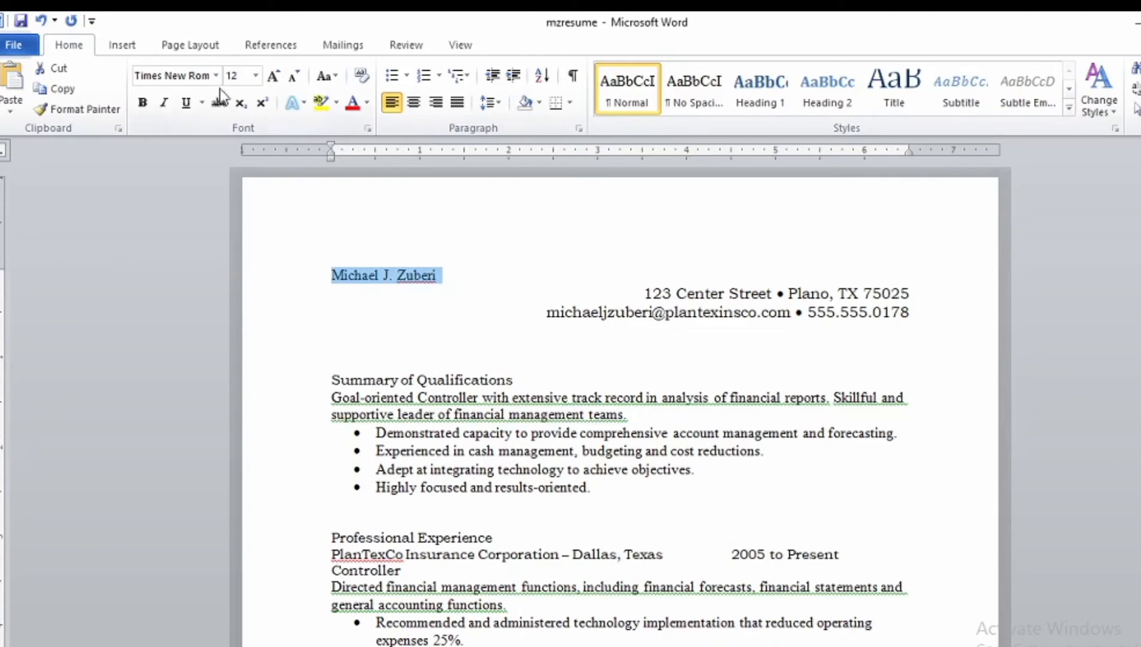
pyautogui.click(219, 80)
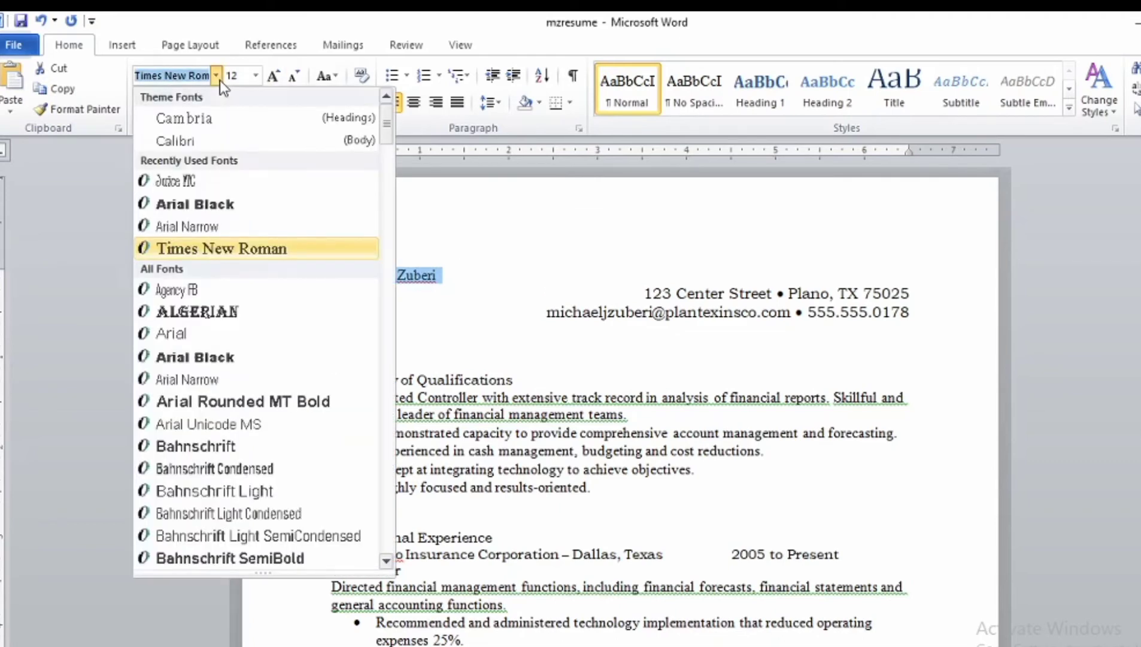
pyautogui.click(216, 118)
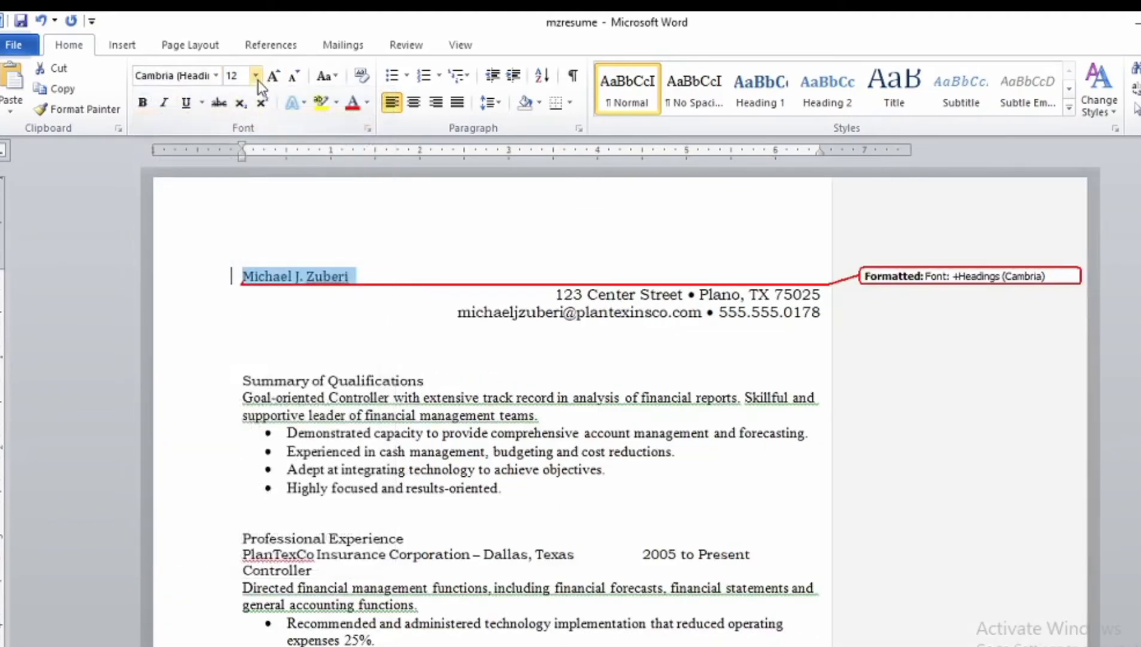
pyautogui.click(257, 78)
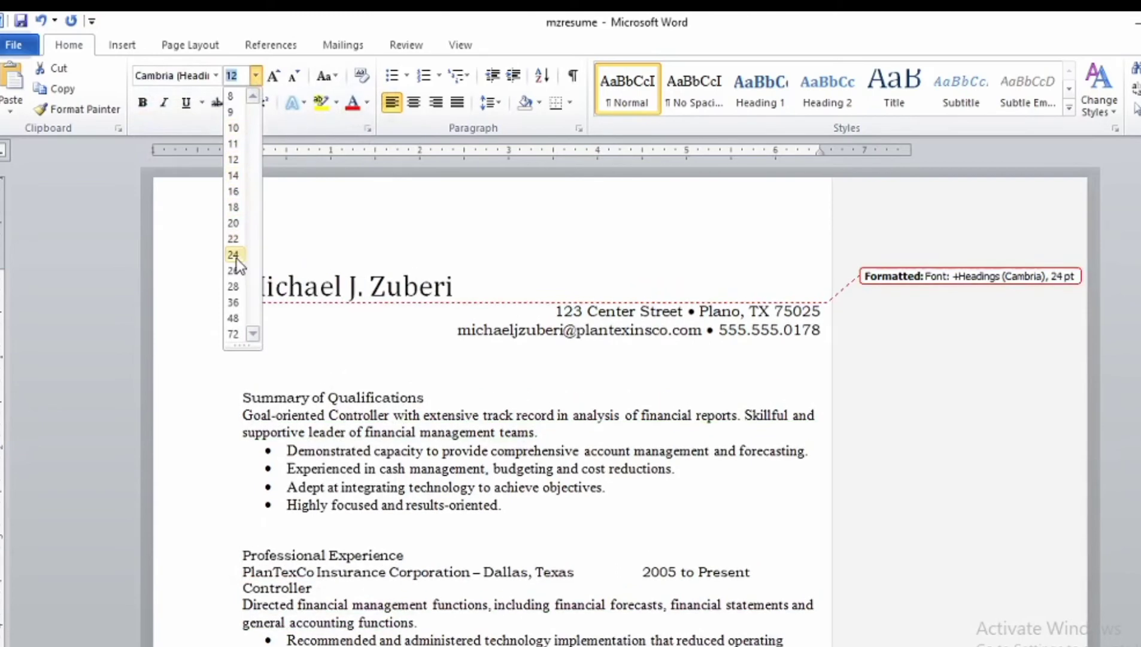
pyautogui.click(235, 257)
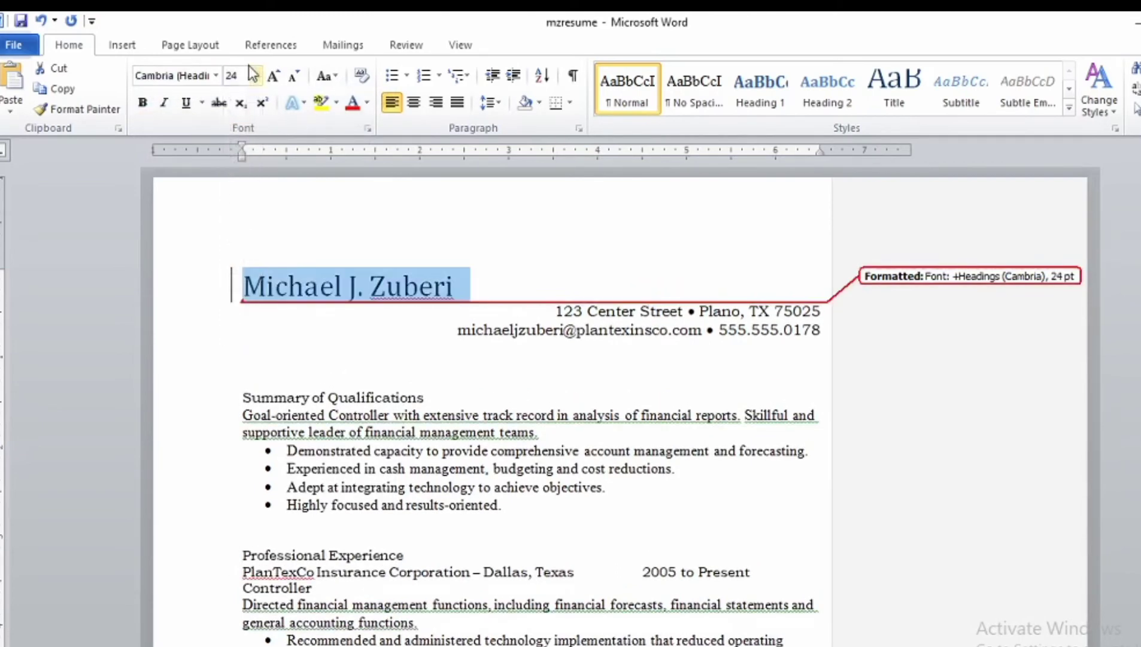
pyautogui.click(144, 103)
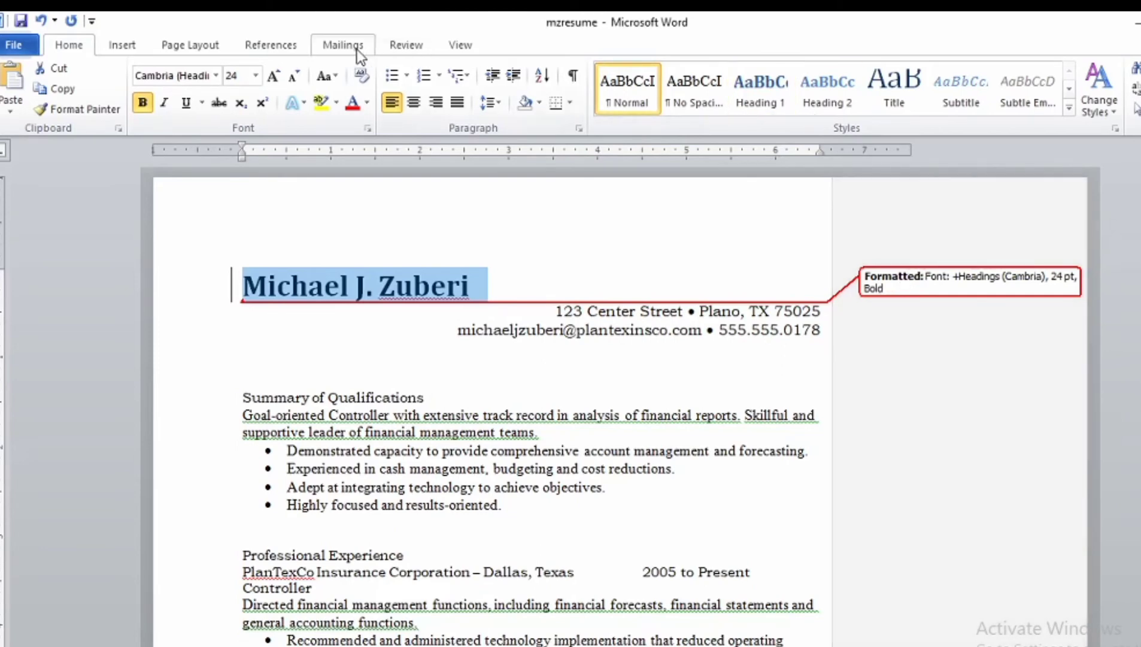
# - Set the tracked-changes display of the document to Final, without markup
pyautogui.click(385, 50)
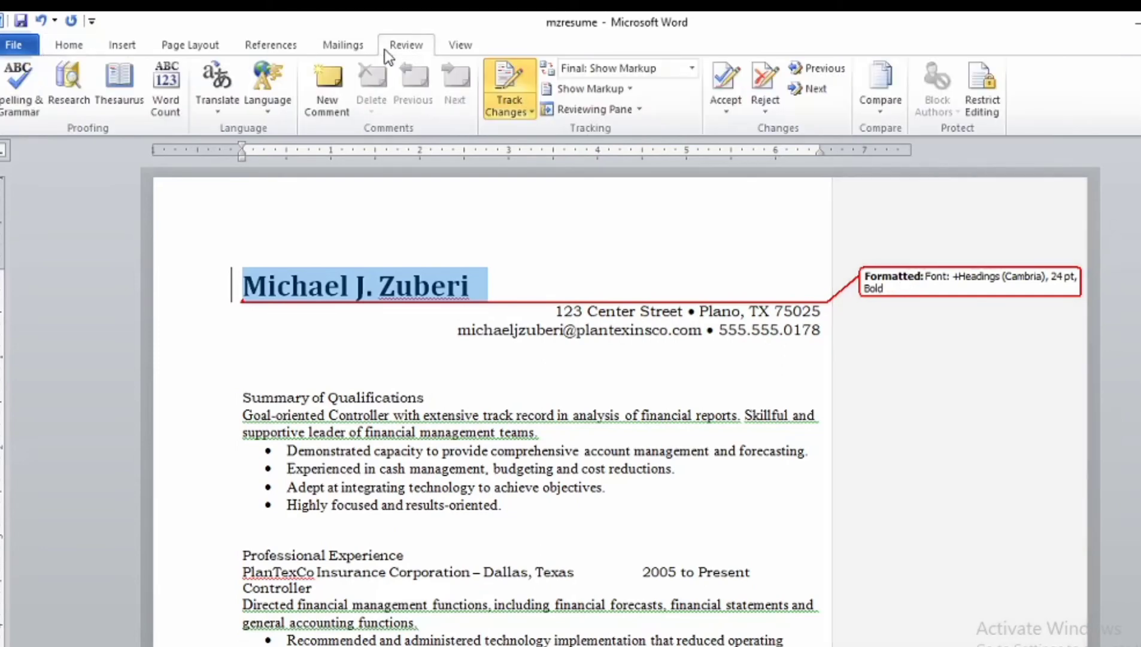
pyautogui.click(694, 69)
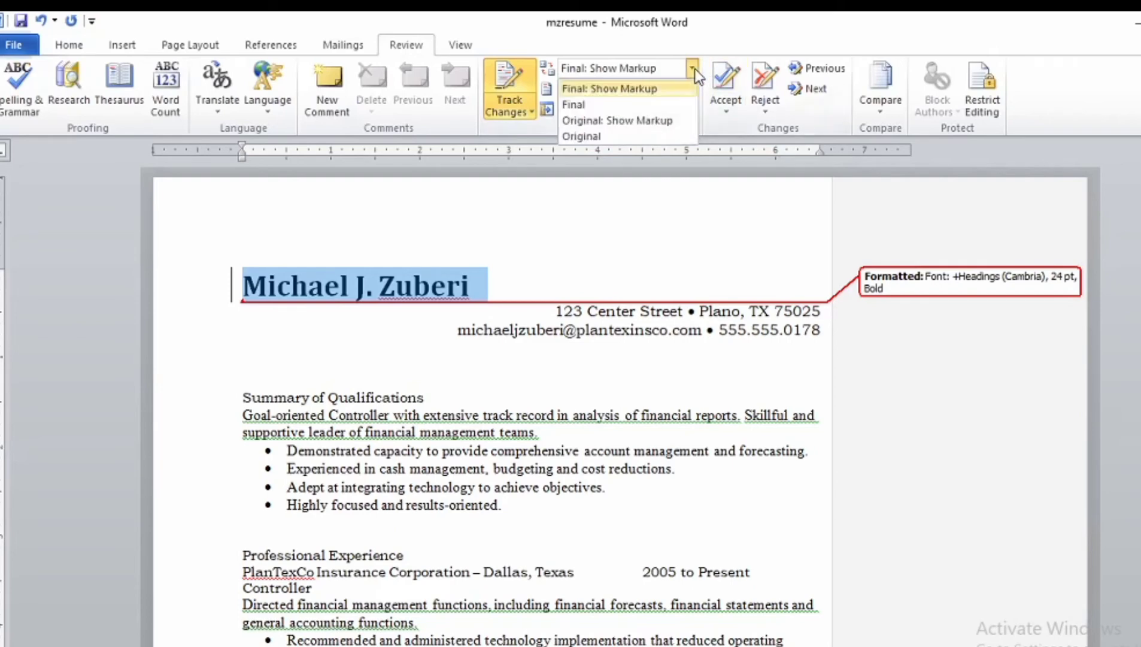
pyautogui.click(633, 105)
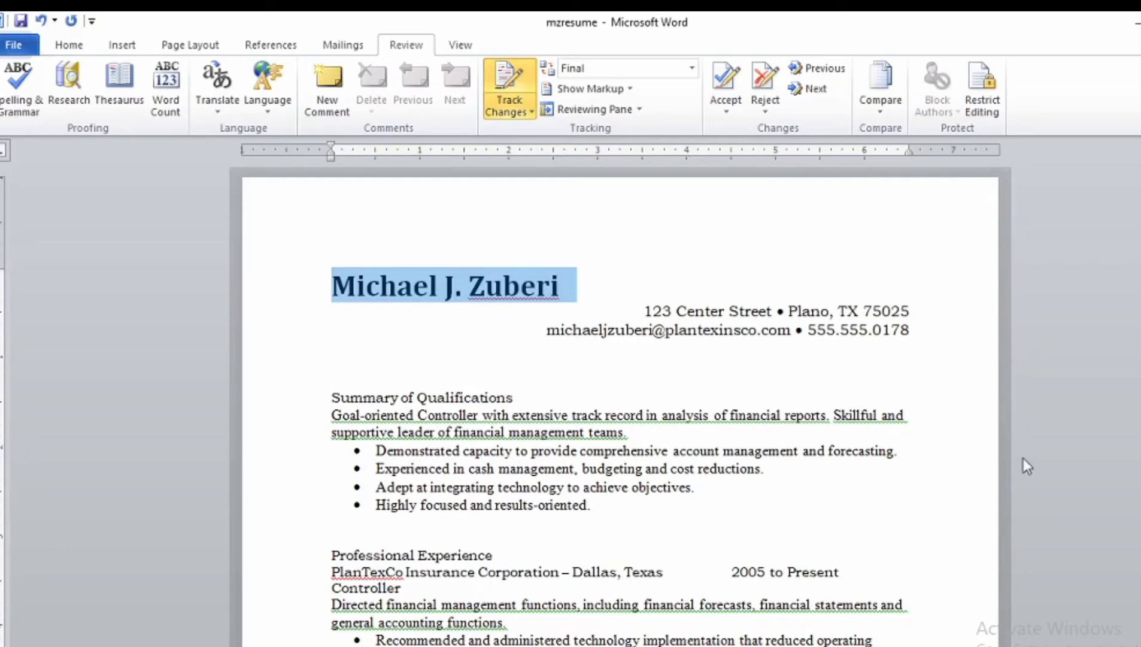
# - Format the two right-aligned contact lines below the name as 9 pt Times New Roman
pyautogui.moveTo(645, 311); pyautogui.dragTo(895, 326)
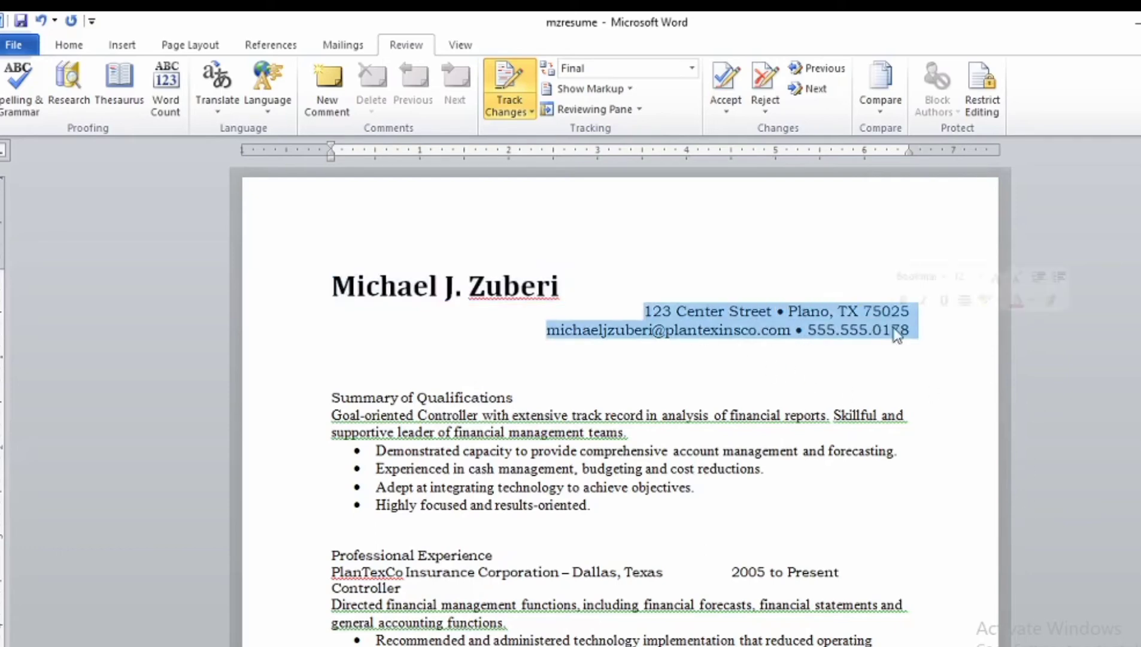
pyautogui.click(70, 46)
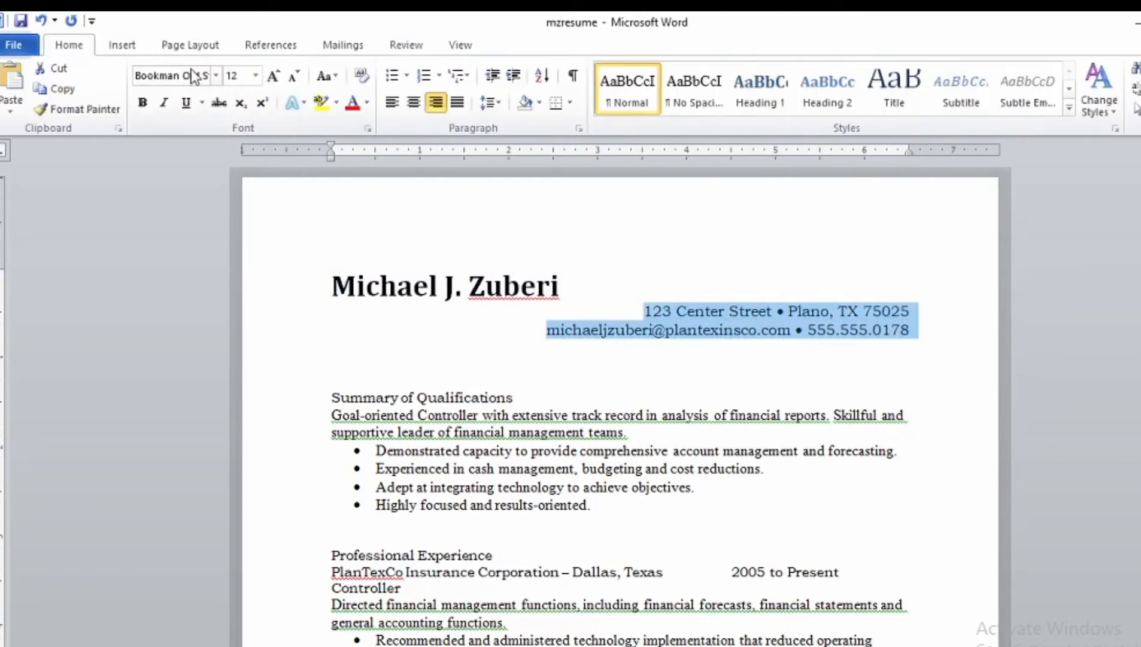
pyautogui.click(216, 76)
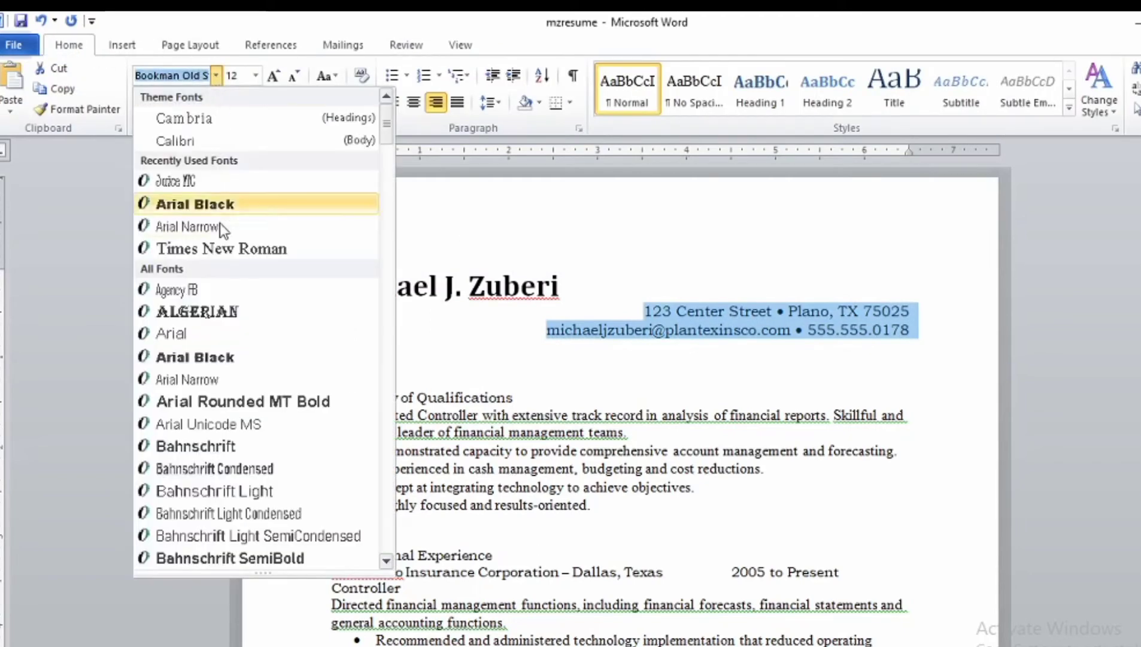
pyautogui.click(214, 247)
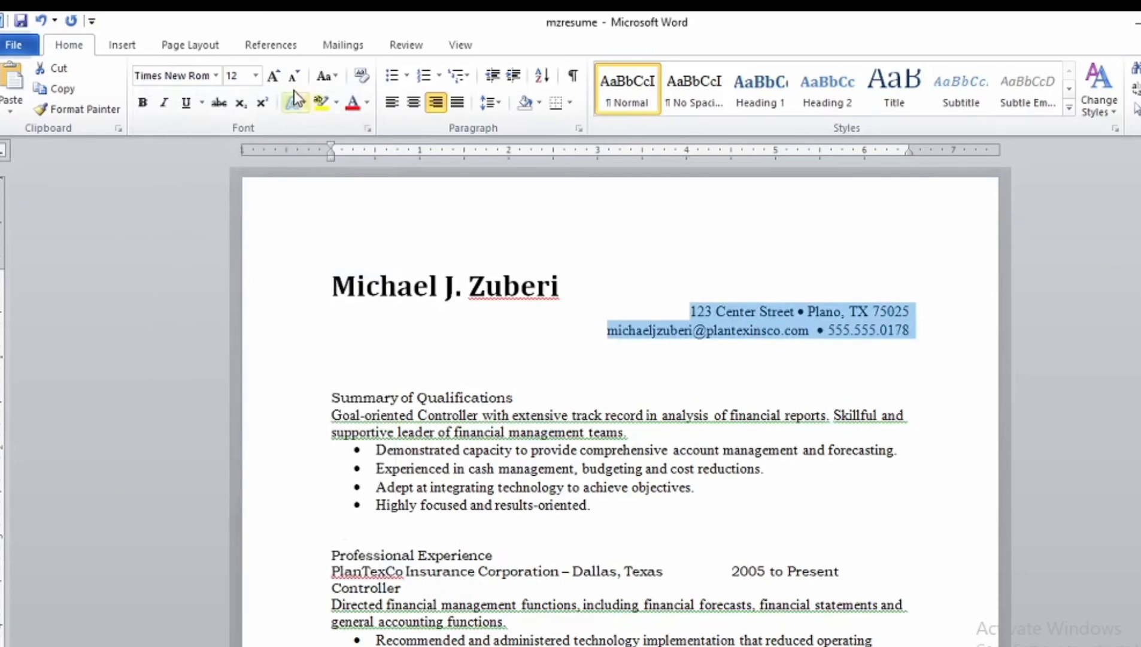
pyautogui.click(256, 76)
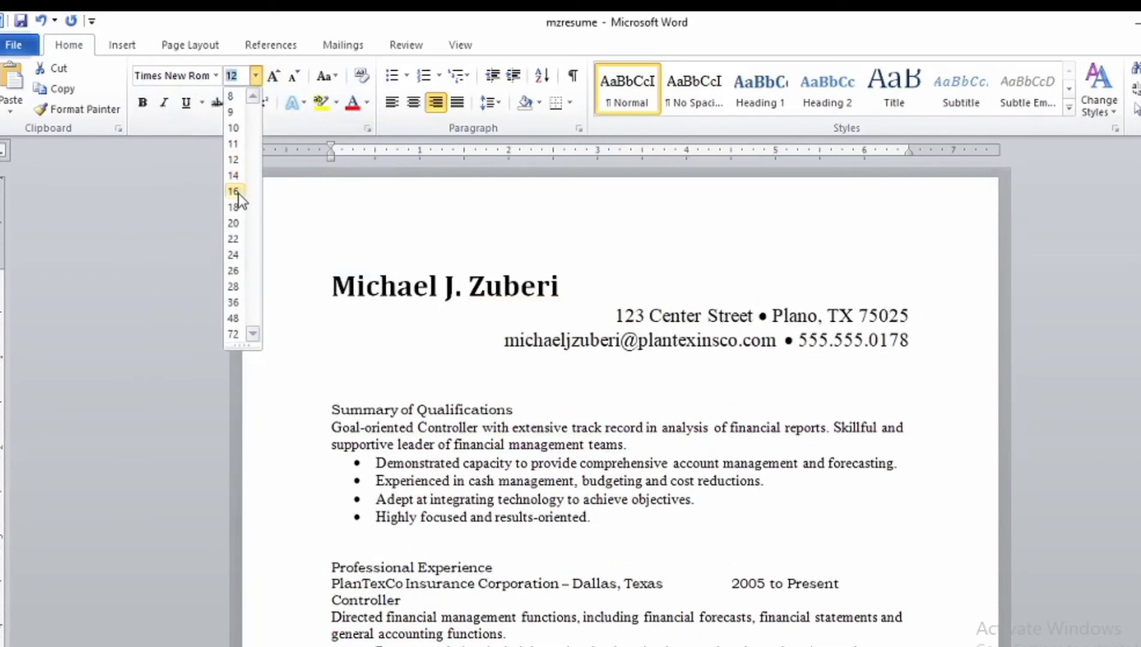
pyautogui.click(237, 110)
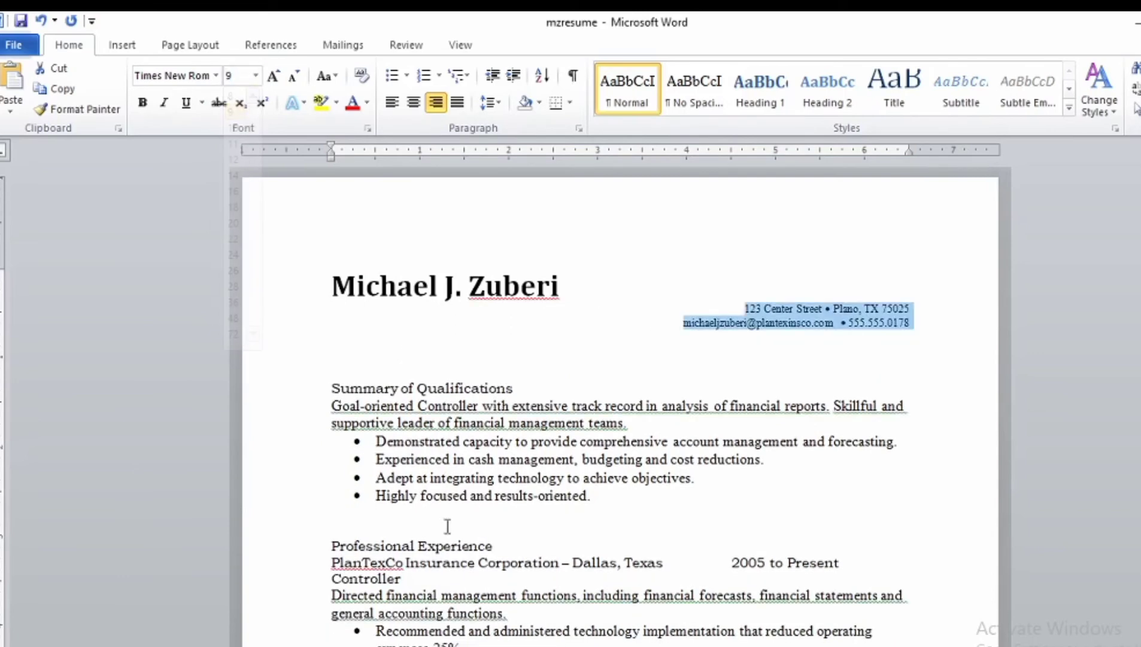
# - Format the "Summary of Qualifications" heading as bold, italic and 16 pt
pyautogui.click(586, 410)
pyautogui.scroll(-2, 585, 411)
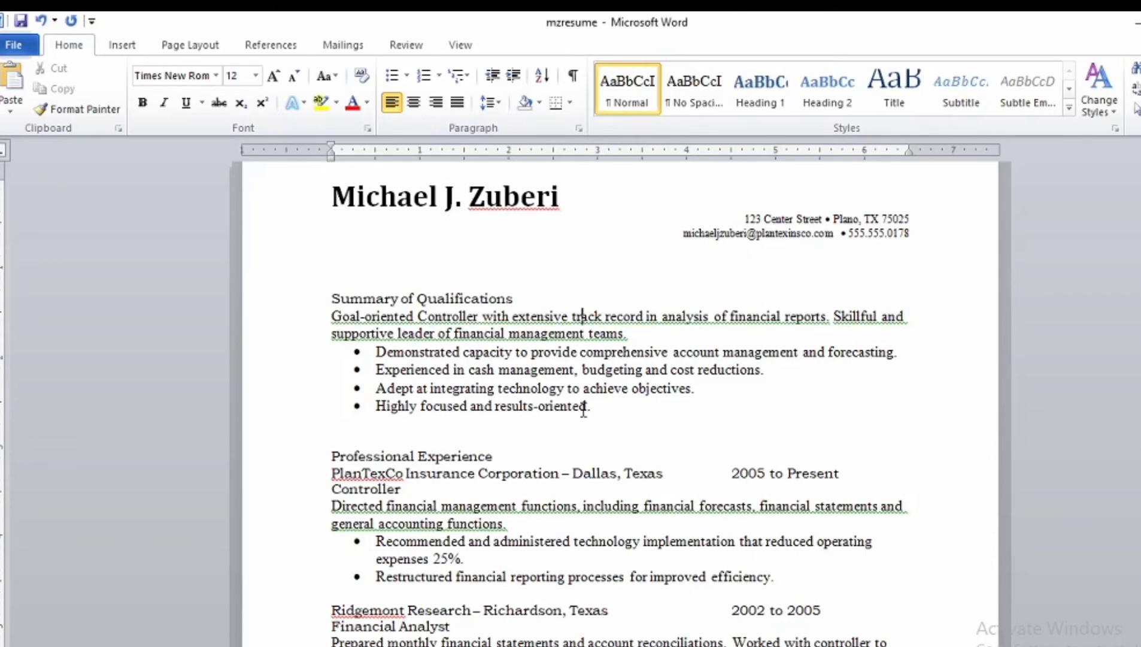
pyautogui.scroll(-1, 533, 346)
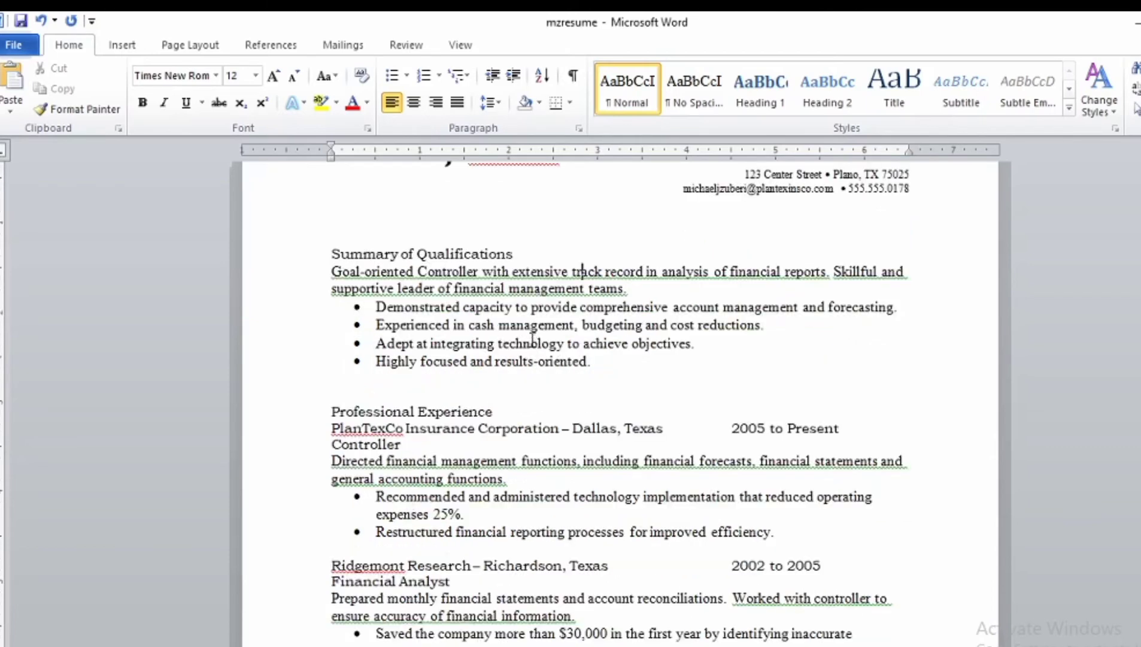
pyautogui.click(279, 261)
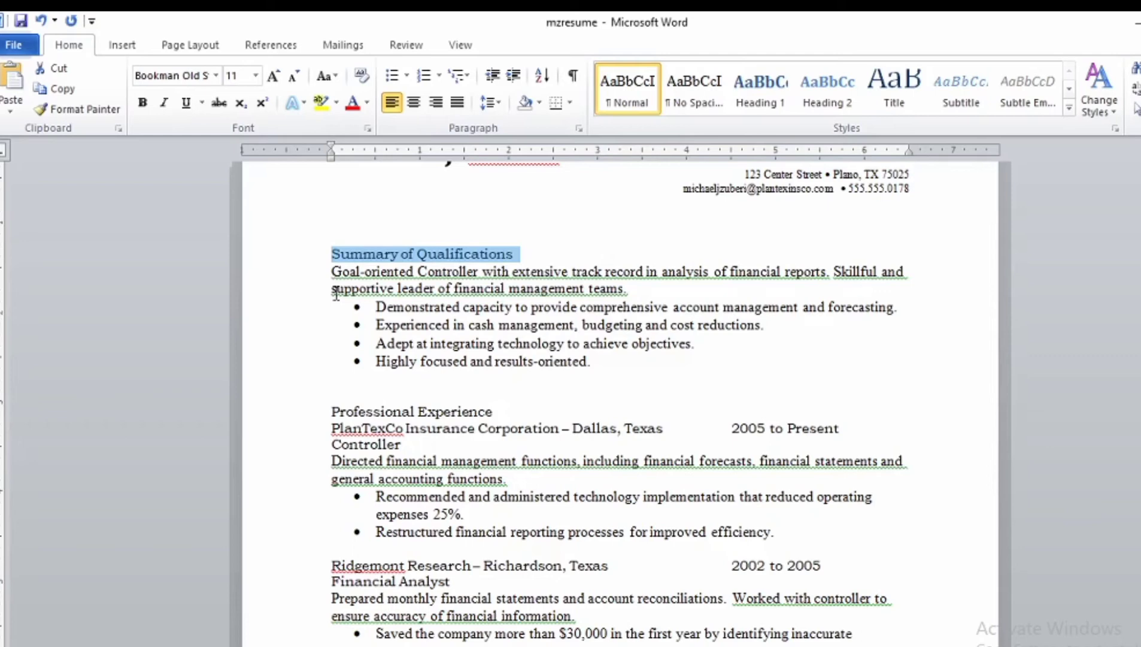
pyautogui.scroll(1, 414, 326)
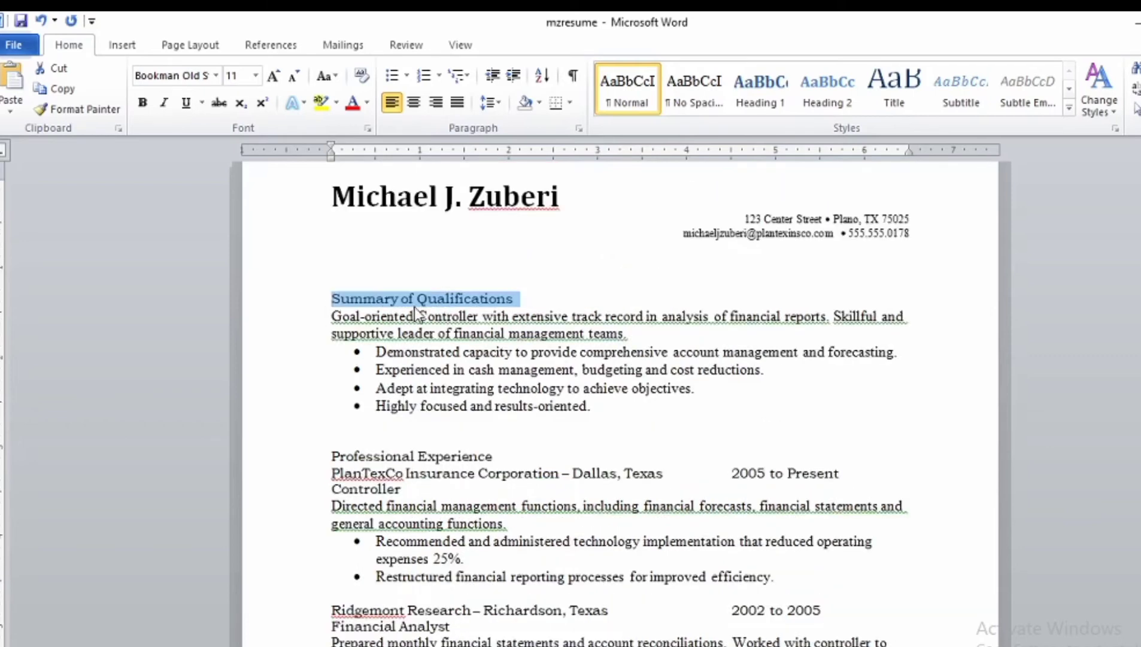
pyautogui.click(143, 103)
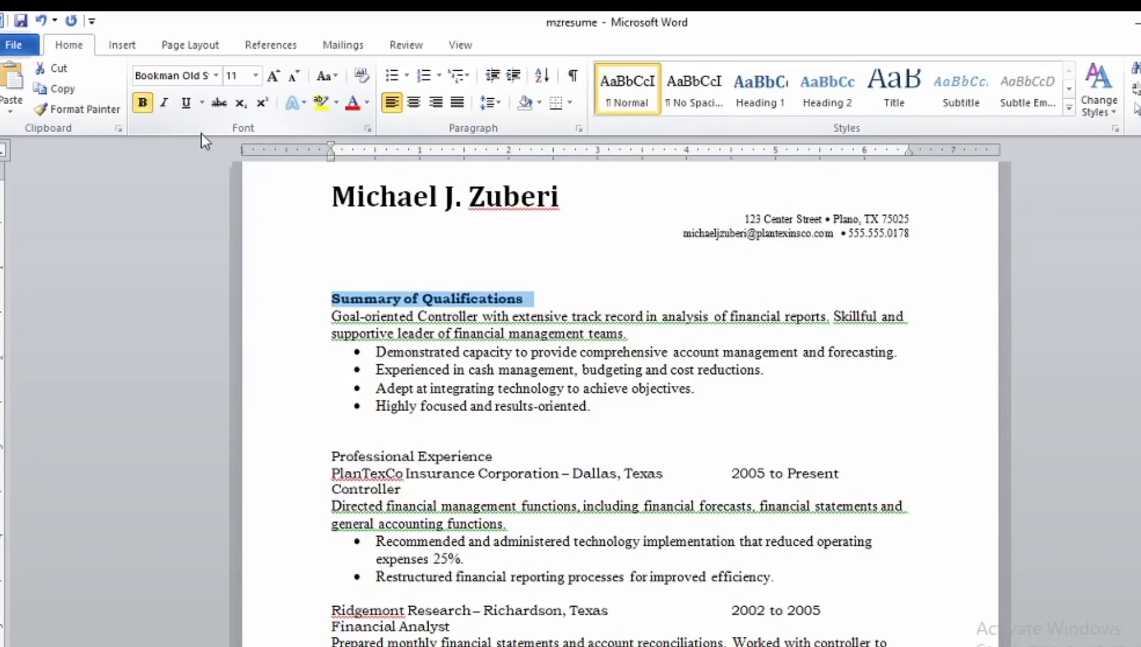
pyautogui.click(163, 103)
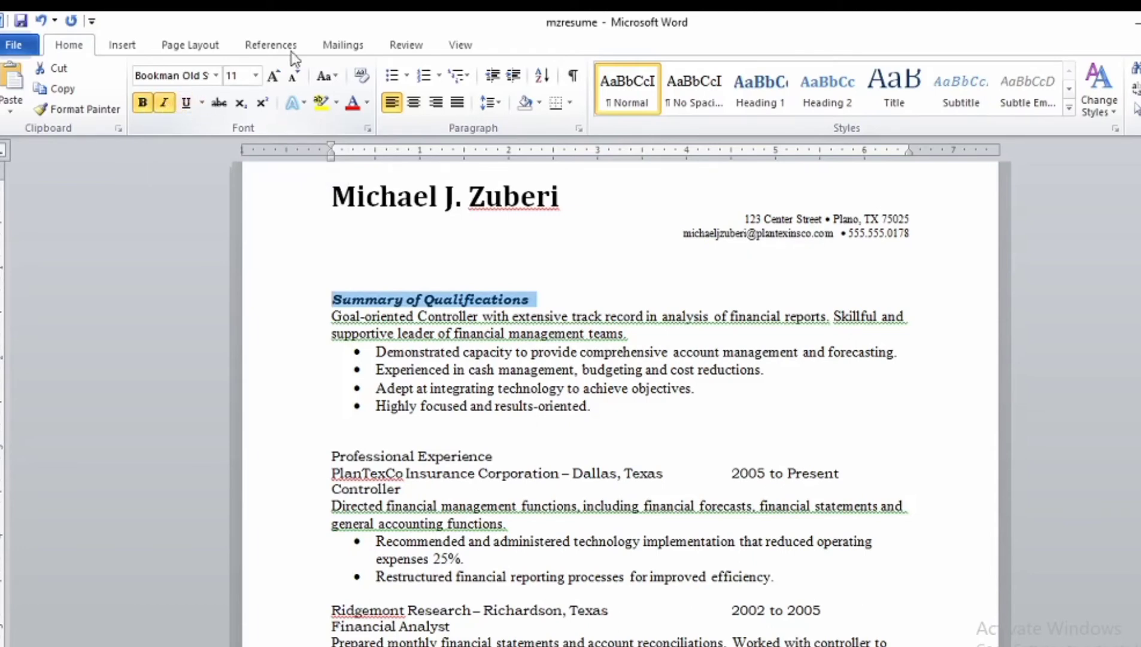
pyautogui.click(256, 75)
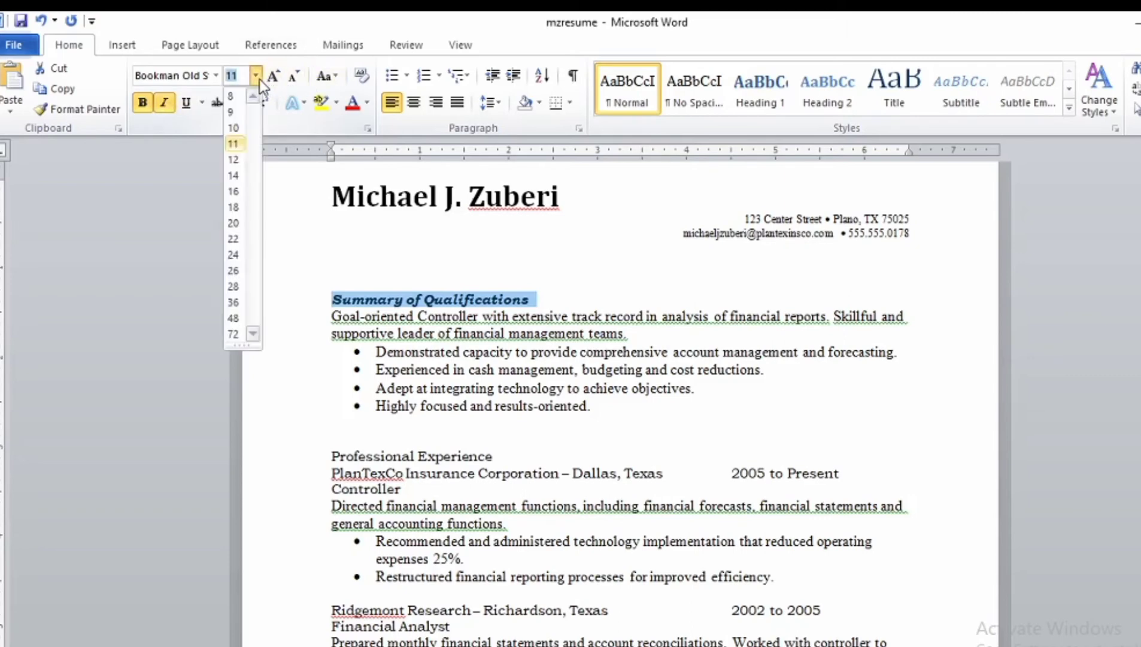
pyautogui.click(236, 191)
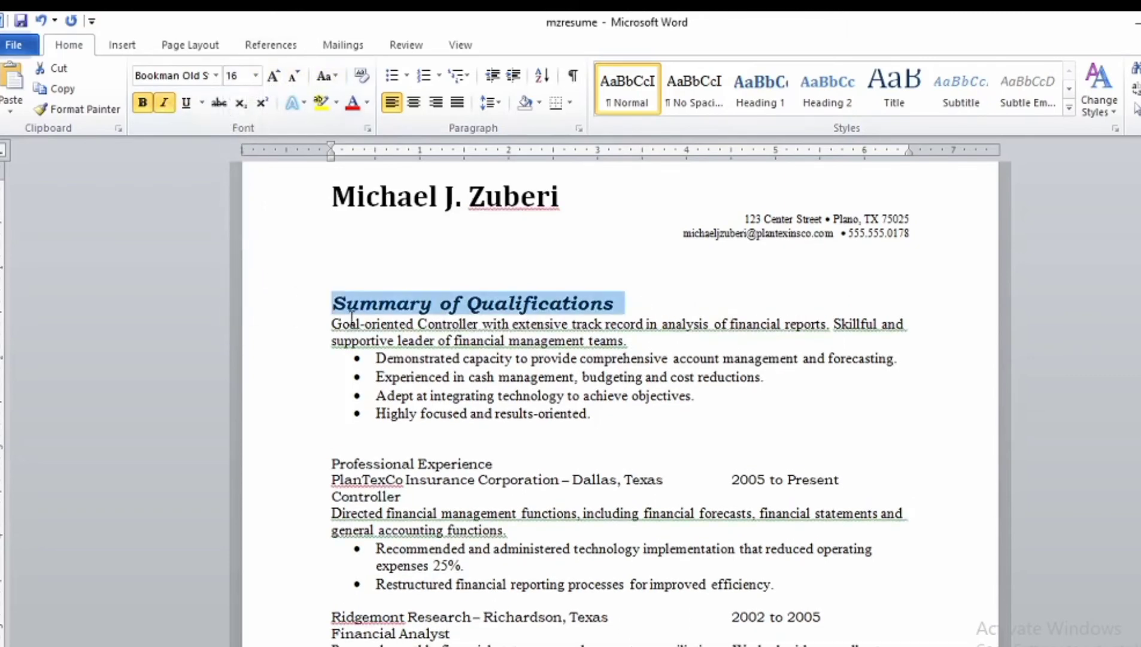
# - Copy the formatting of the "Summary of Qualifications" heading to the "Professional Experience" heading with Format Painter
pyautogui.scroll(-2, 545, 316)
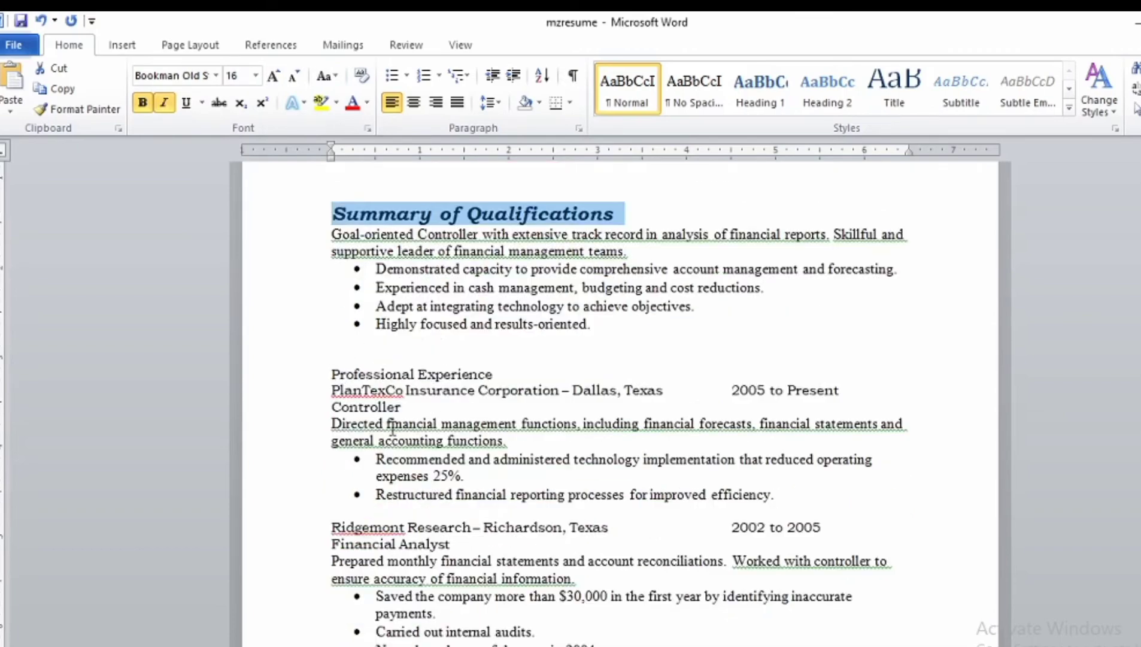
pyautogui.scroll(-5, 411, 338)
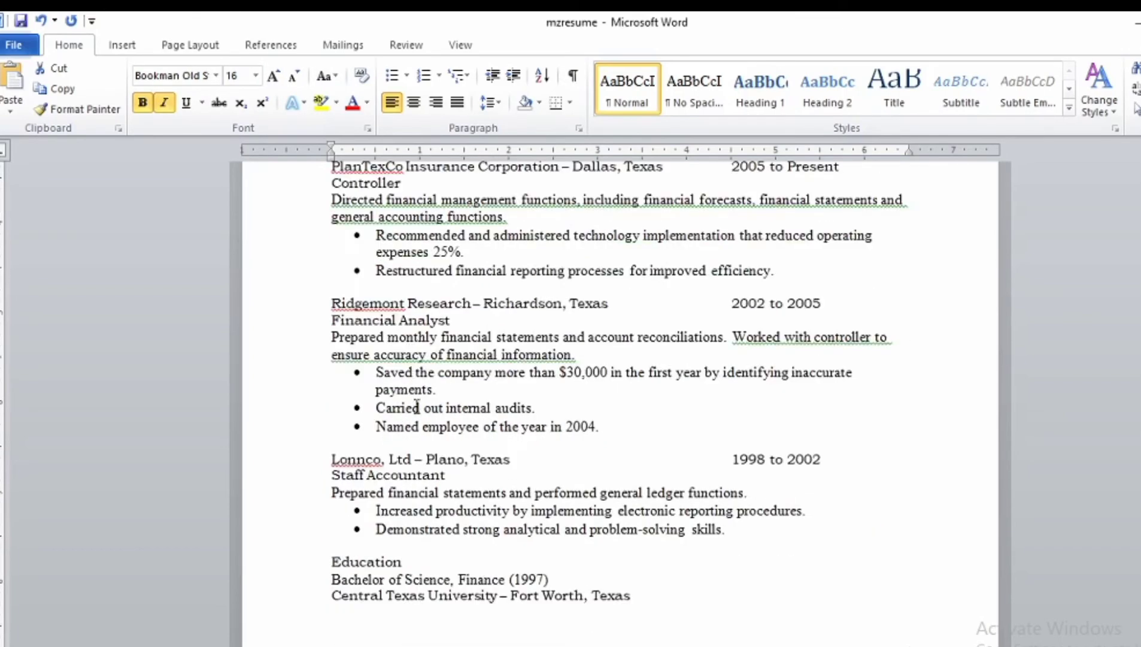
pyautogui.scroll(6, 414, 336)
pyautogui.scroll(1, 434, 342)
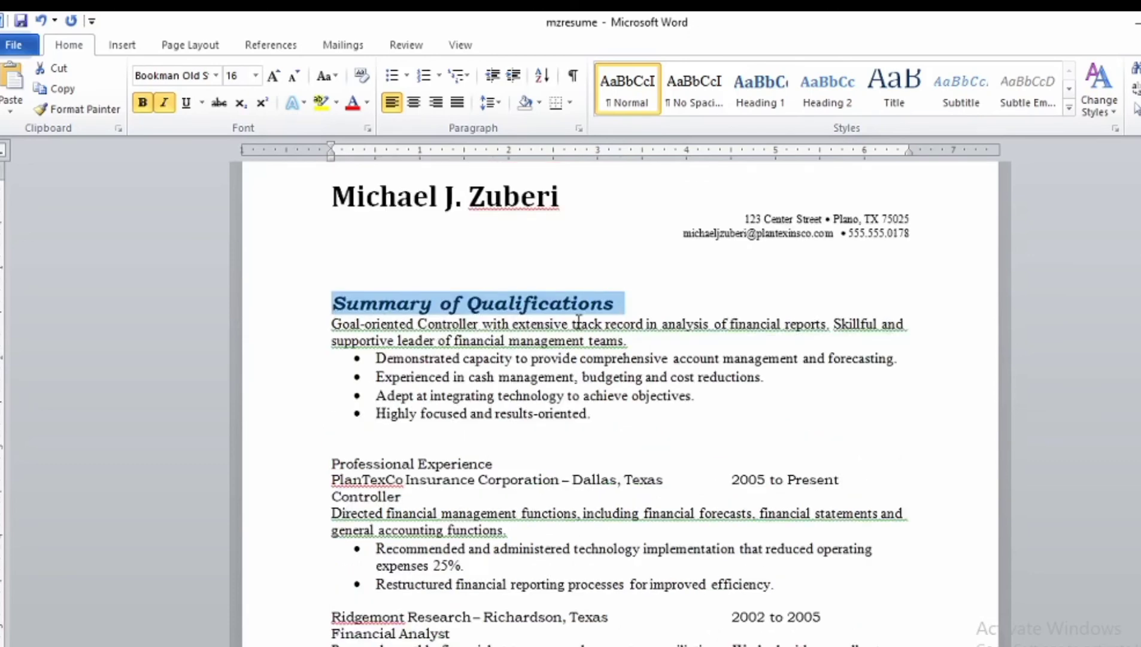
pyautogui.click(70, 110)
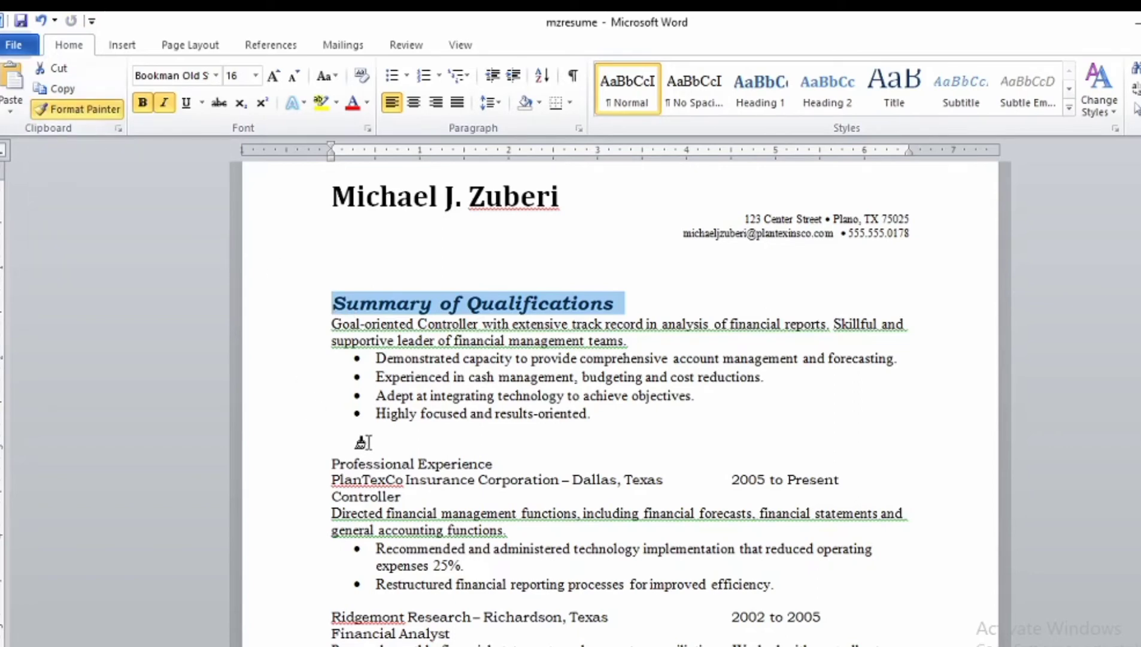
pyautogui.scroll(-1, 362, 442)
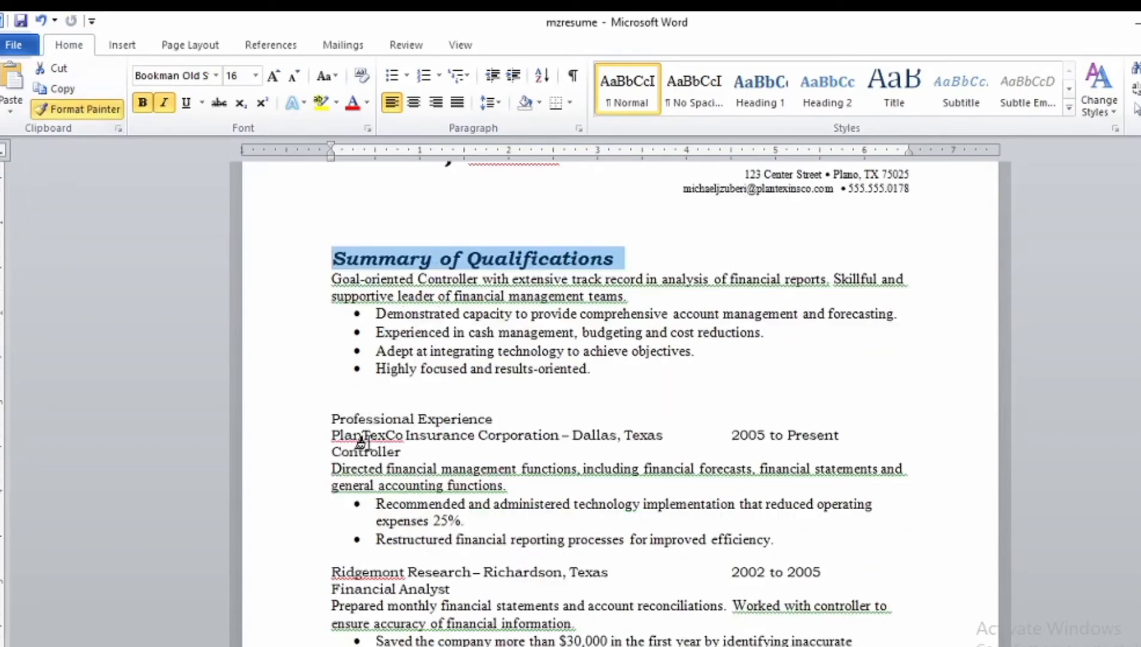
pyautogui.click(324, 419)
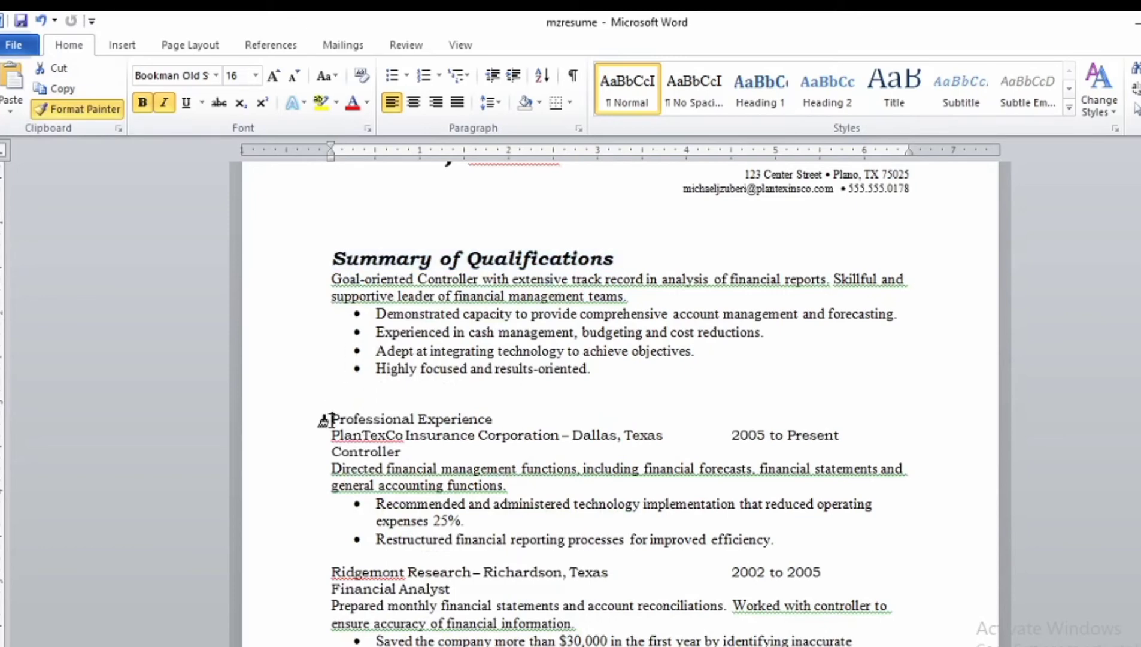
pyautogui.moveTo(332, 419); pyautogui.dragTo(464, 423)
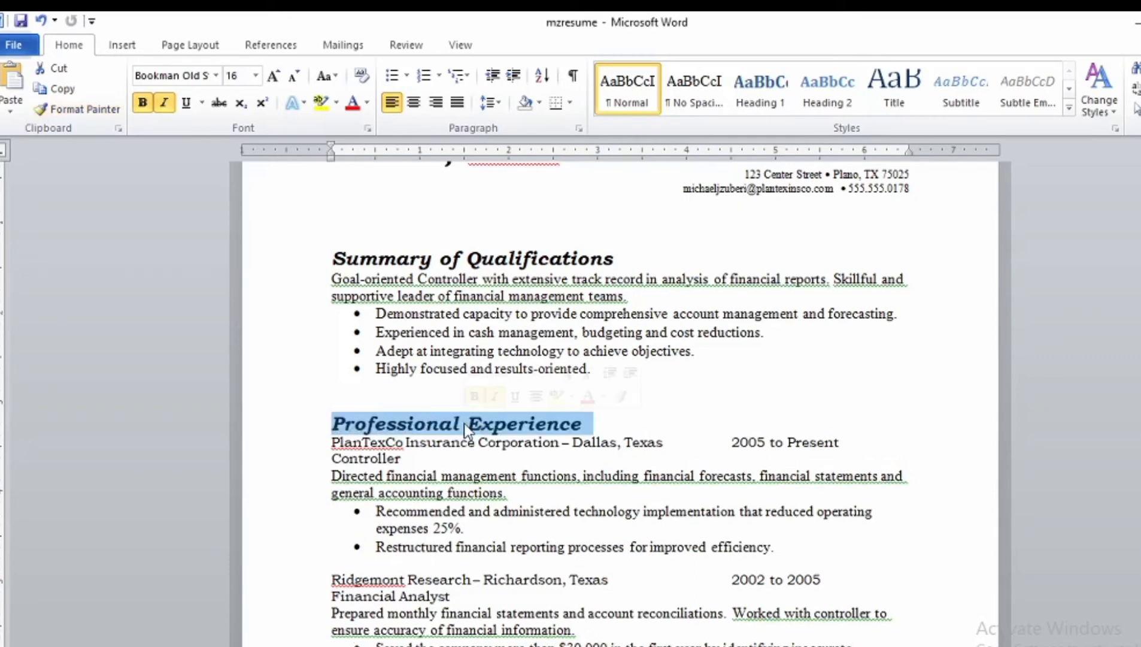
# - Copy the formatting of the "Professional Experience" heading to the "Education" heading with Format Painter
pyautogui.scroll(-2, 464, 423)
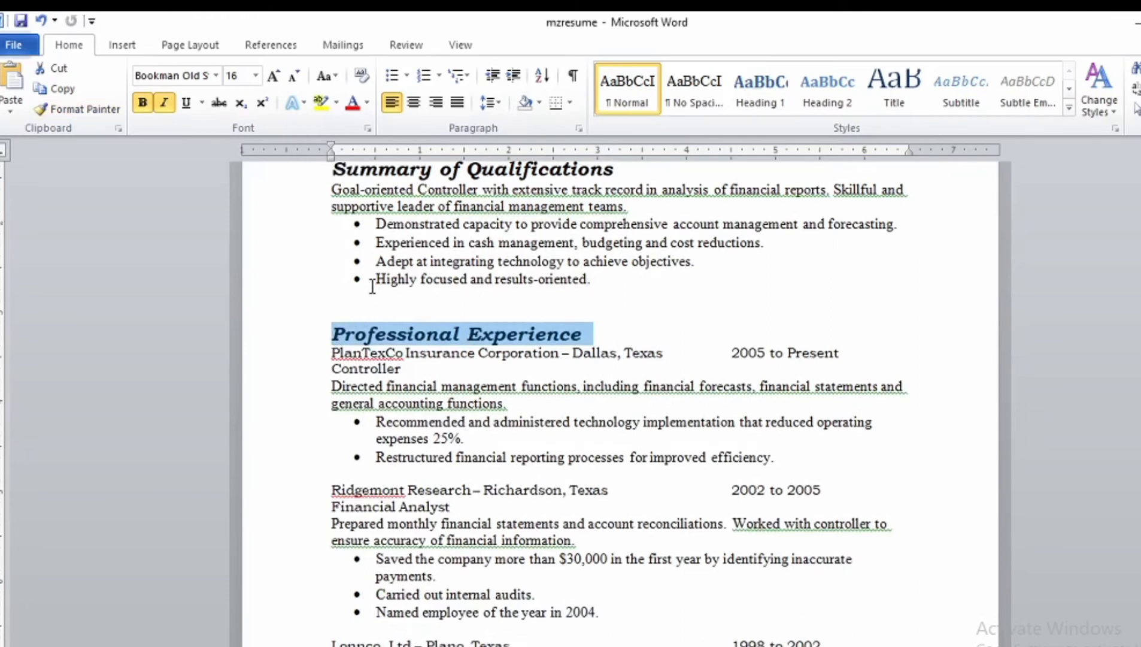
pyautogui.click(84, 110)
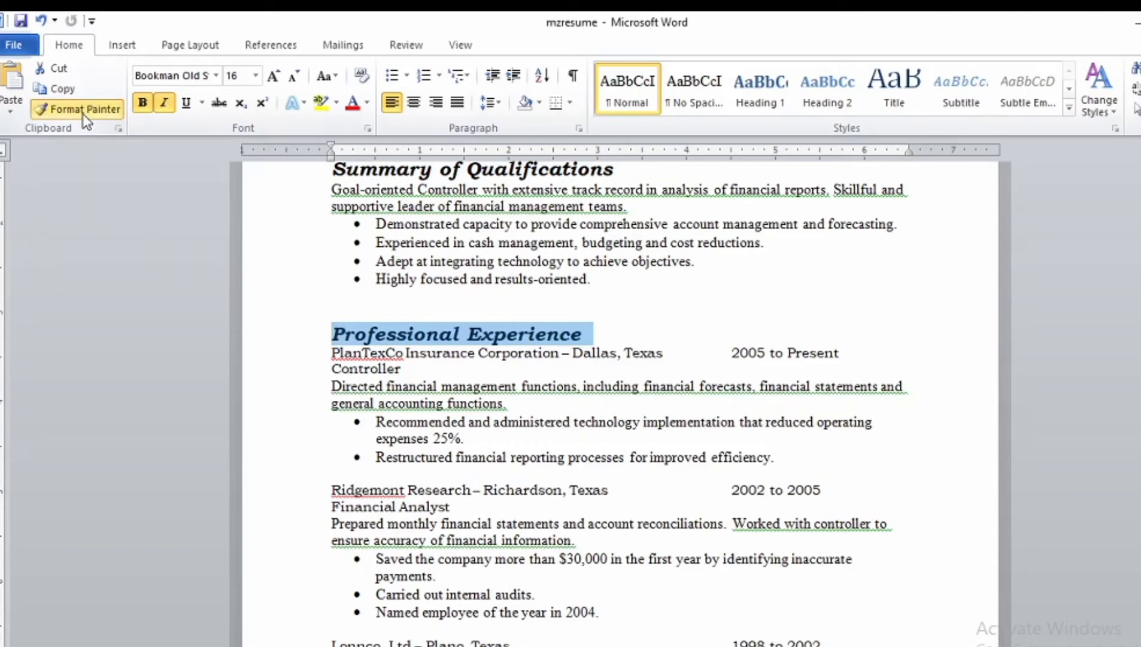
pyautogui.scroll(-2, 332, 460)
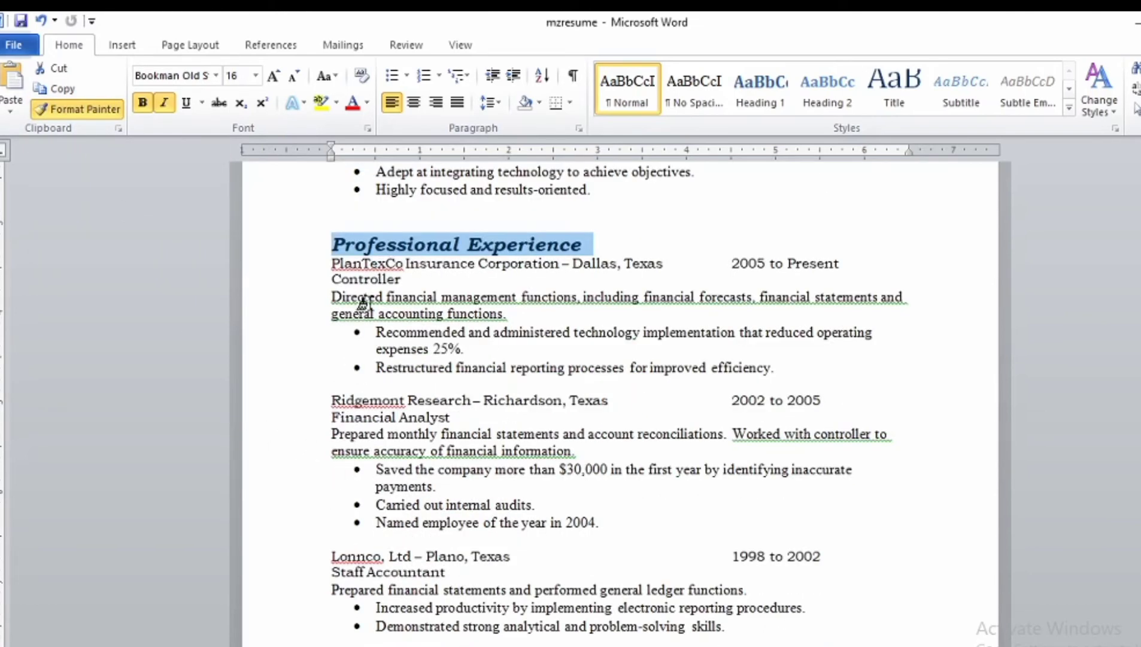
pyautogui.scroll(-1, 371, 337)
pyautogui.scroll(-1, 371, 346)
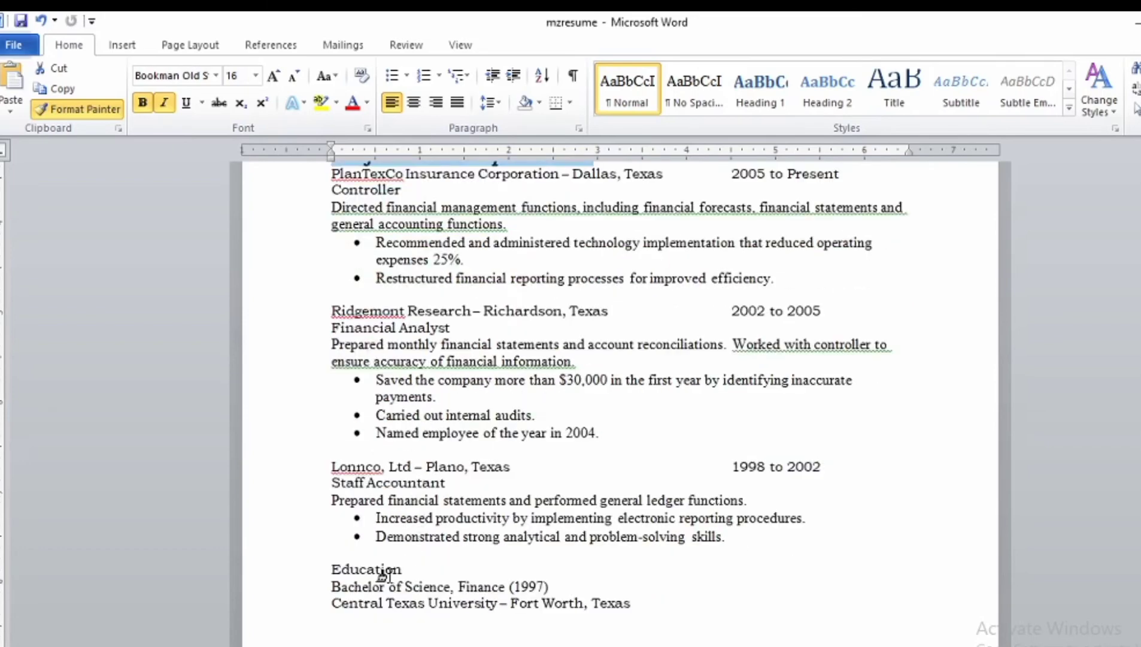
pyautogui.scroll(2, 366, 458)
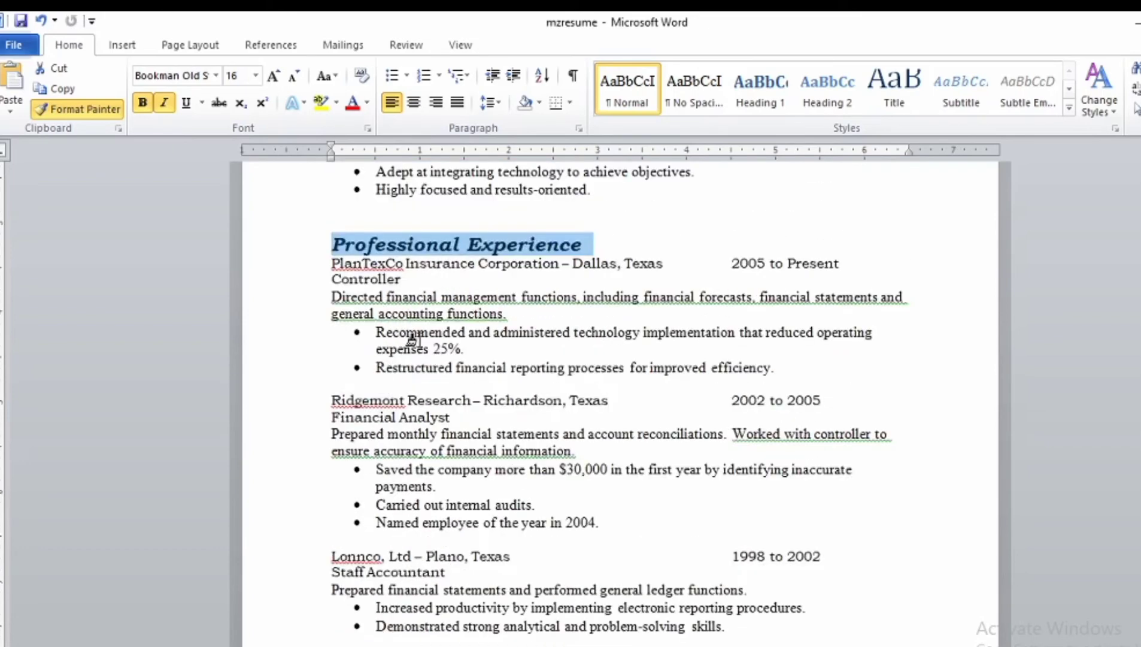
pyautogui.scroll(-3, 384, 479)
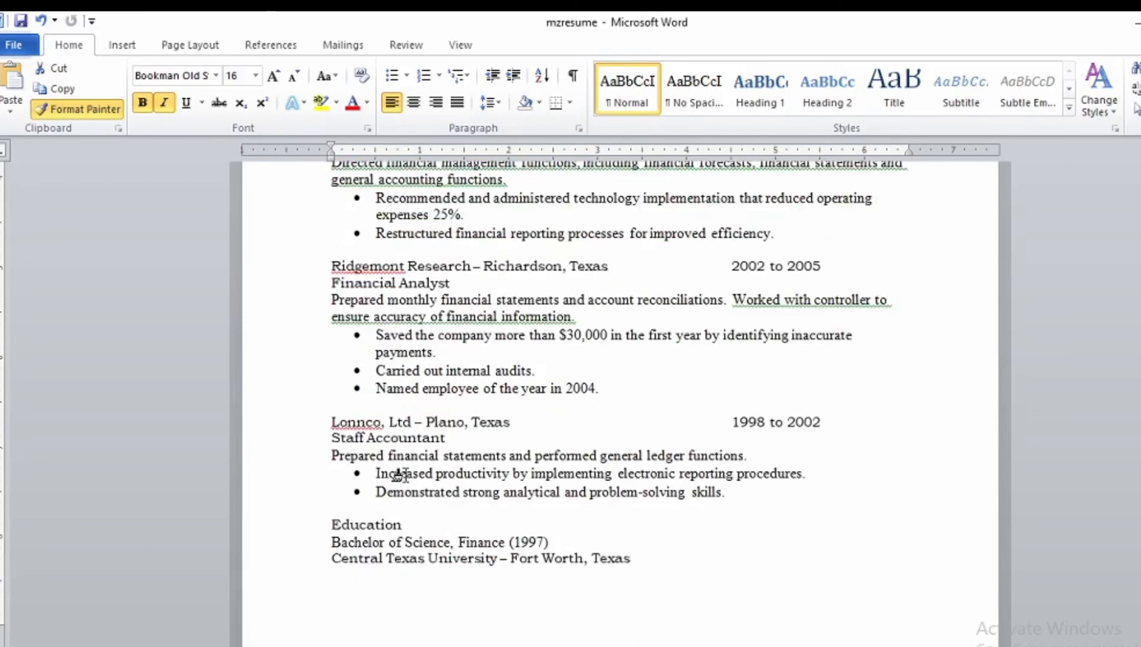
pyautogui.moveTo(329, 528); pyautogui.dragTo(412, 532)
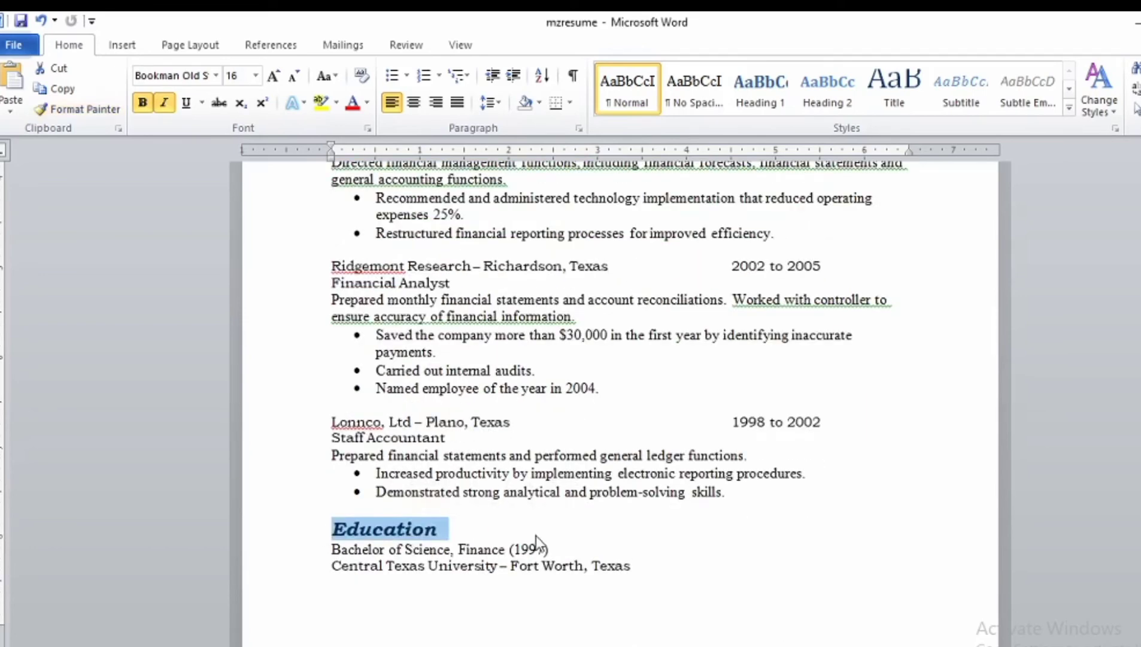
# - Format the Controller, Financial Analyst and Staff Accountant job titles, together with the selected Education heading, as 12 pt Times New Roman small caps
pyautogui.scroll(3, 536, 534)
pyautogui.scroll(-2, 537, 535)
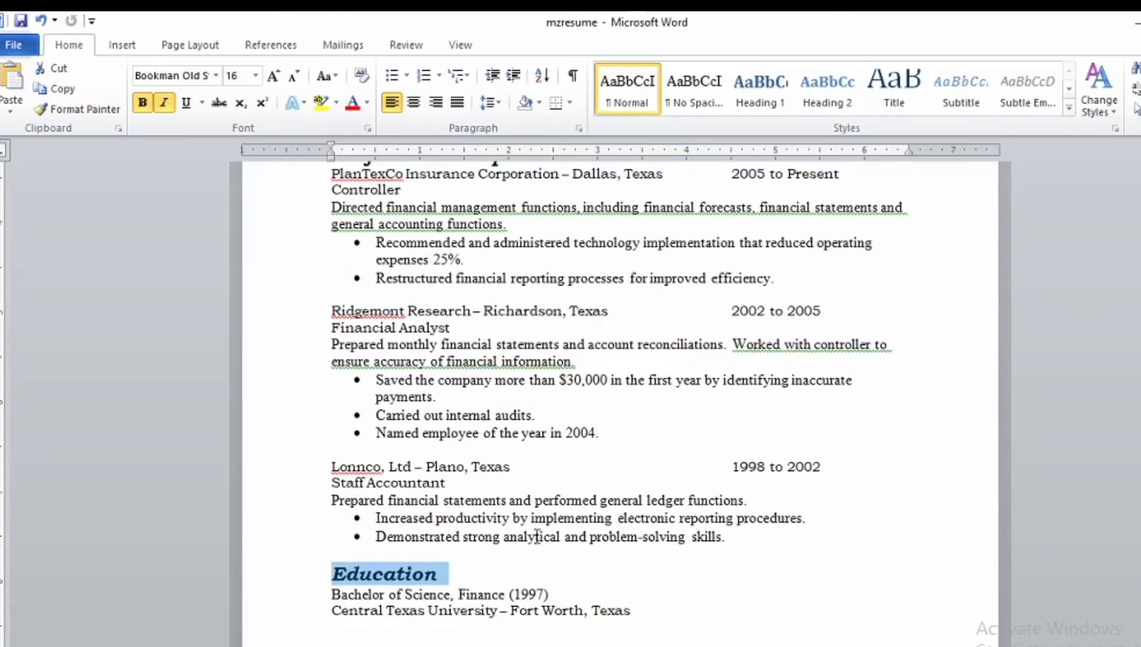
pyautogui.scroll(3, 537, 536)
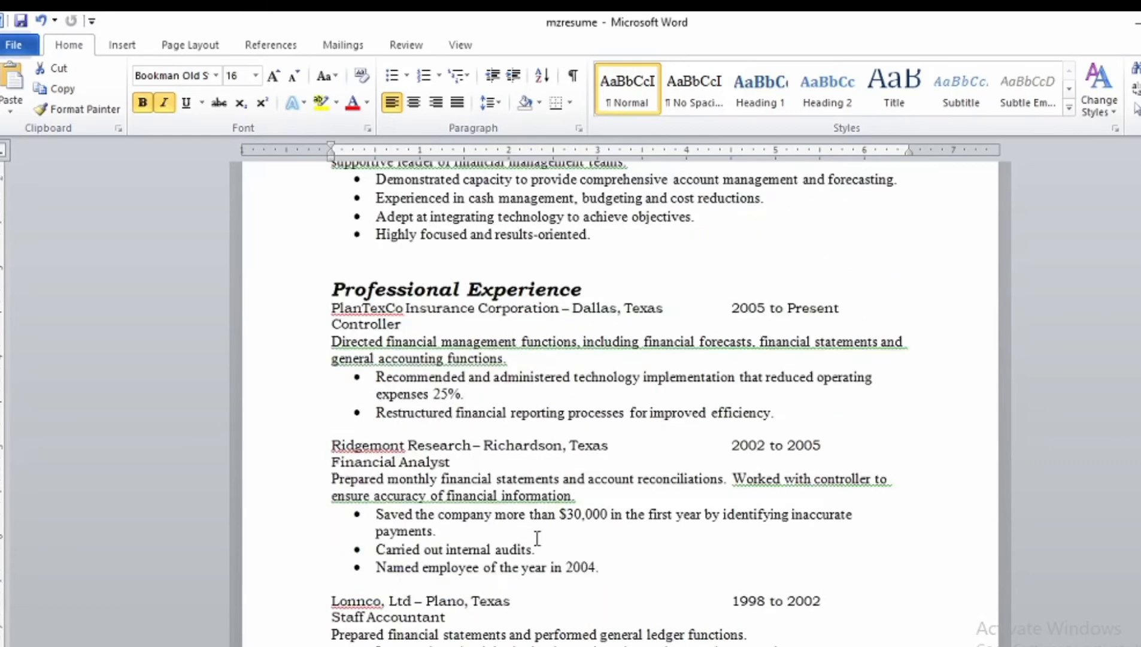
pyautogui.scroll(1, 537, 540)
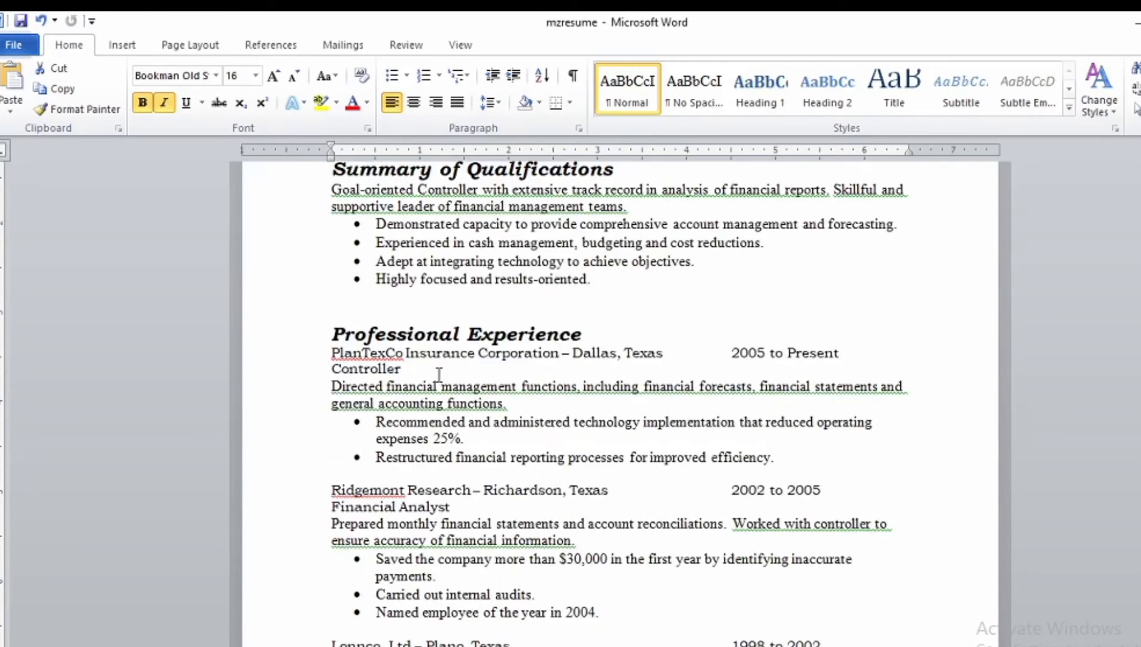
pyautogui.scroll(-1, 438, 374)
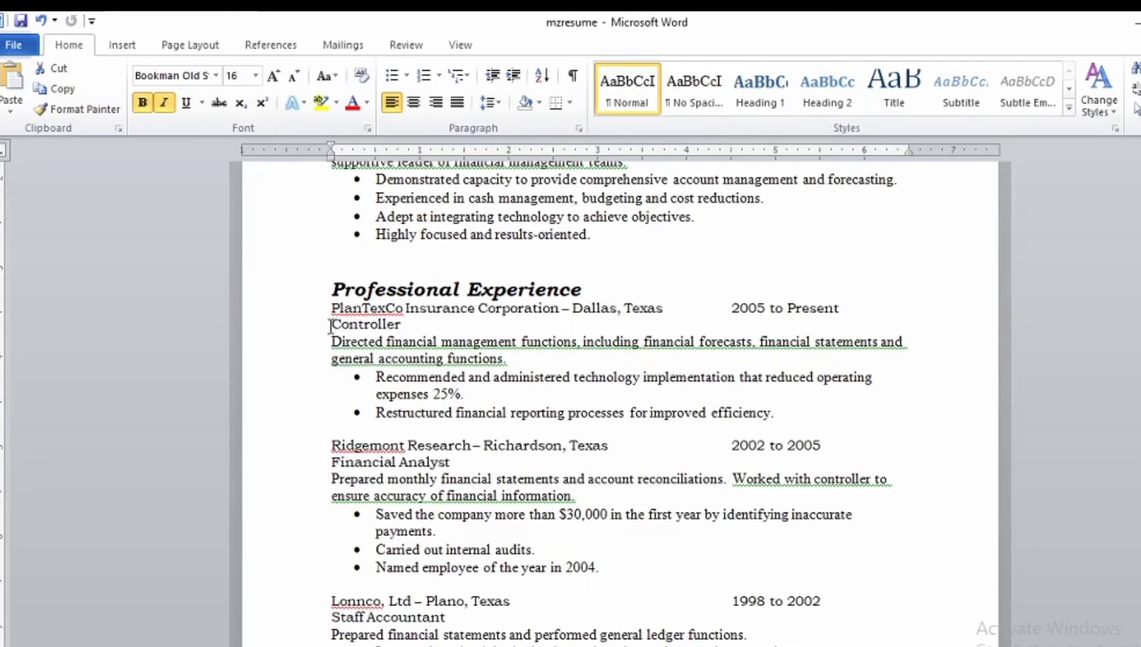
pyautogui.moveTo(333, 325); pyautogui.dragTo(412, 325)
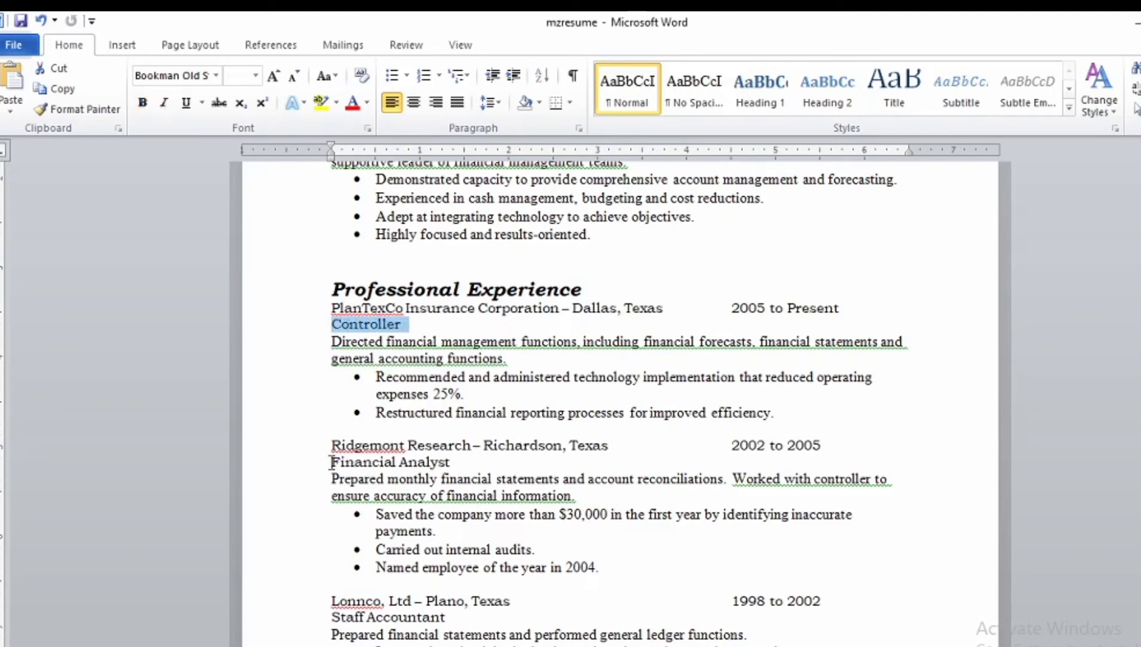
pyautogui.moveTo(332, 462); pyautogui.dragTo(446, 461)
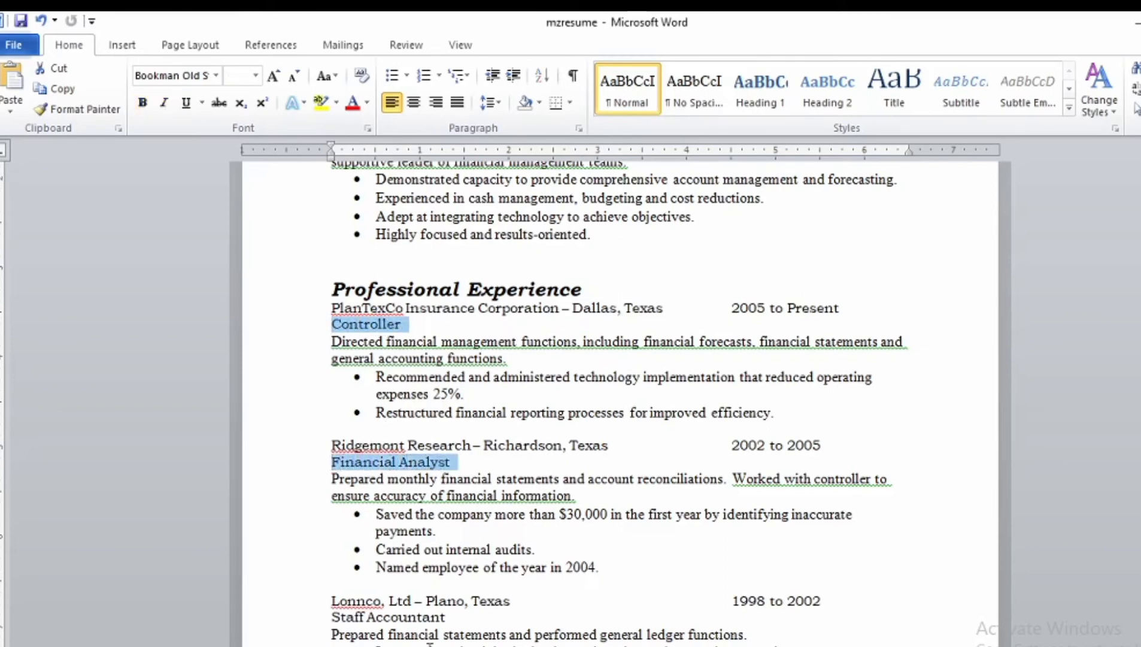
pyautogui.moveTo(329, 623); pyautogui.dragTo(449, 619)
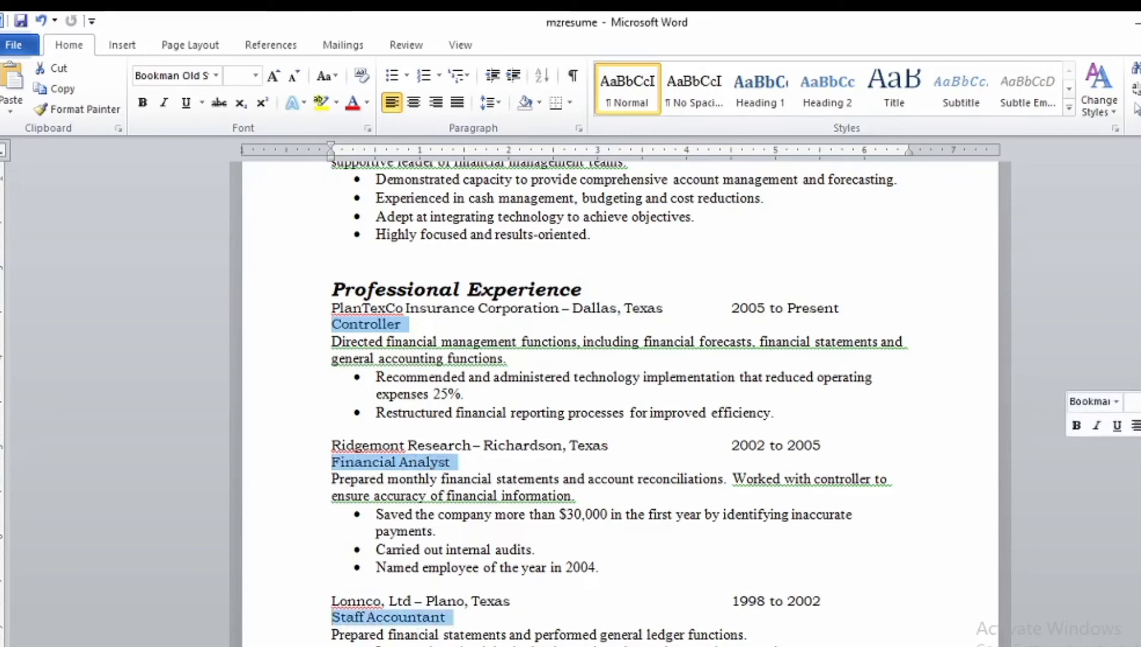
pyautogui.scroll(-2, 619, 402)
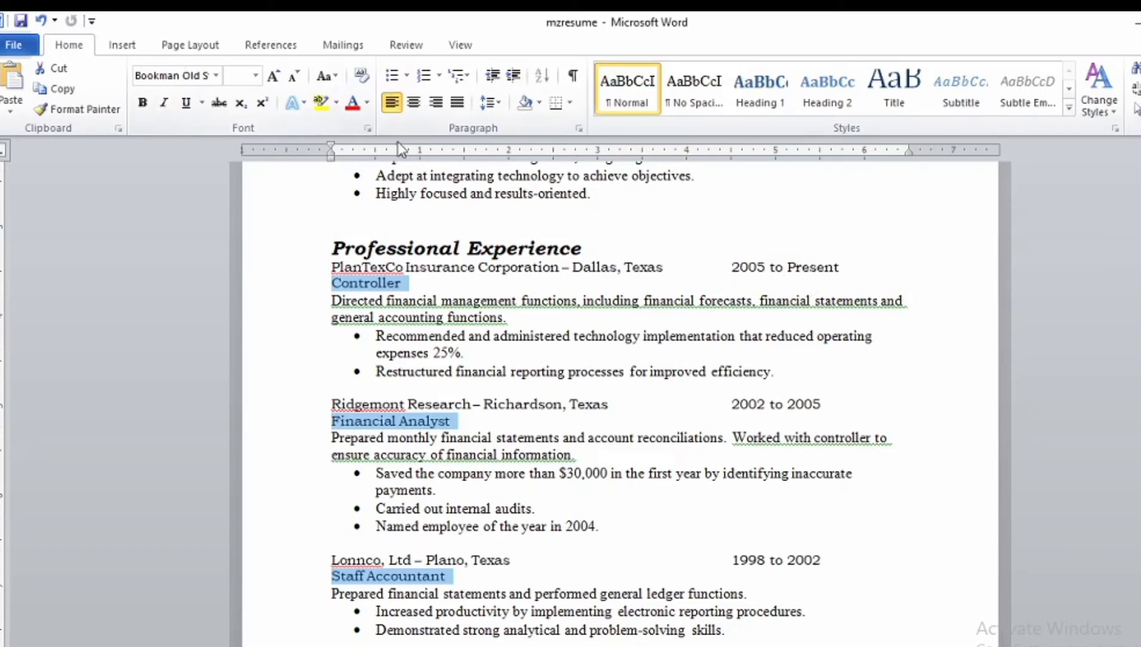
pyautogui.click(368, 128)
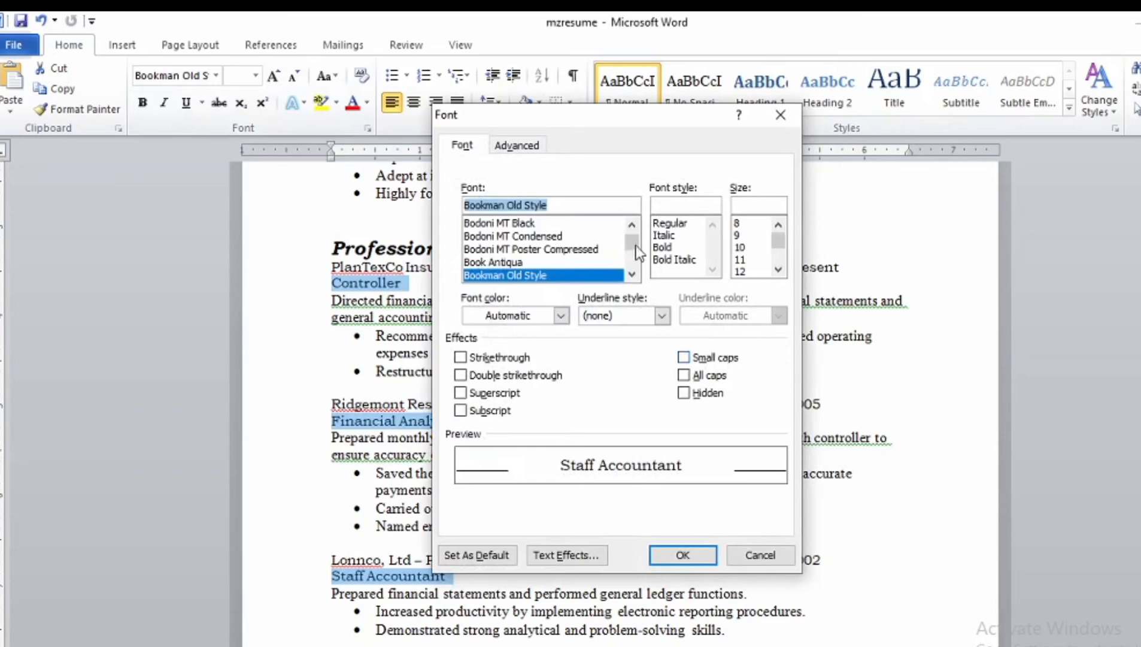
pyautogui.click(560, 206)
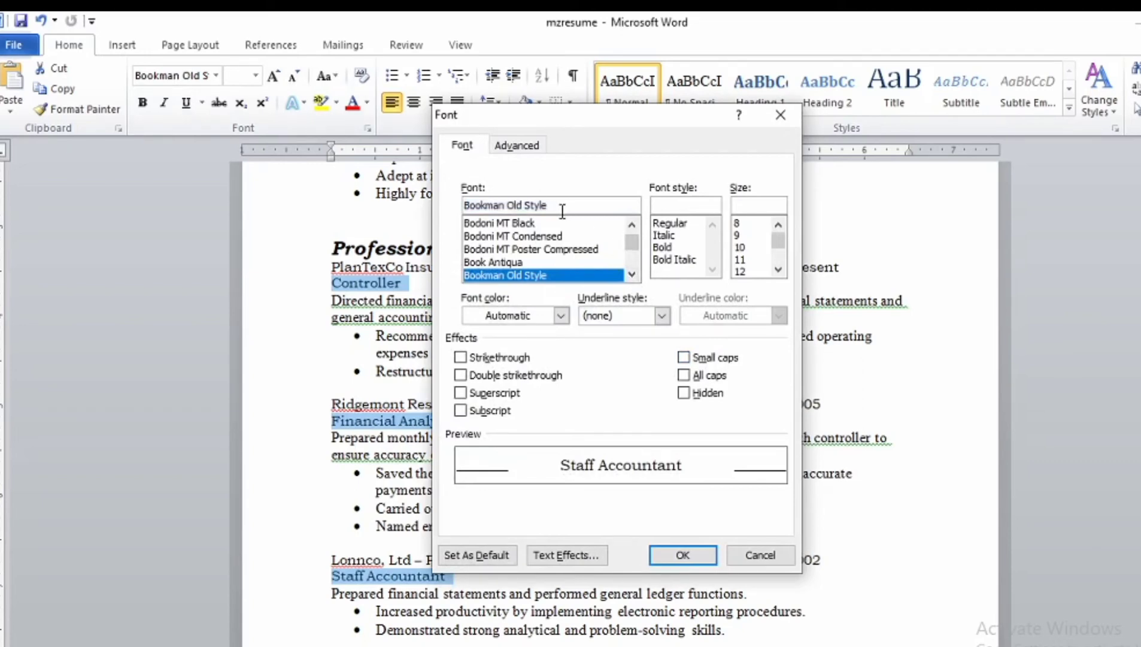
pyautogui.press('BackSpace')
pyautogui.press('BackSpace')
pyautogui.press('BackSpace')
pyautogui.press('BackSpace')
pyautogui.press('BackSpace')
pyautogui.press('BackSpace')
pyautogui.press('BackSpace')
pyautogui.press('BackSpace')
pyautogui.press('BackSpace')
pyautogui.press('BackSpace')
pyautogui.press('BackSpace')
pyautogui.press('BackSpace')
pyautogui.press('BackSpace')
pyautogui.press('BackSpace')
pyautogui.press('BackSpace')
pyautogui.press('BackSpace')
pyautogui.press('BackSpace')
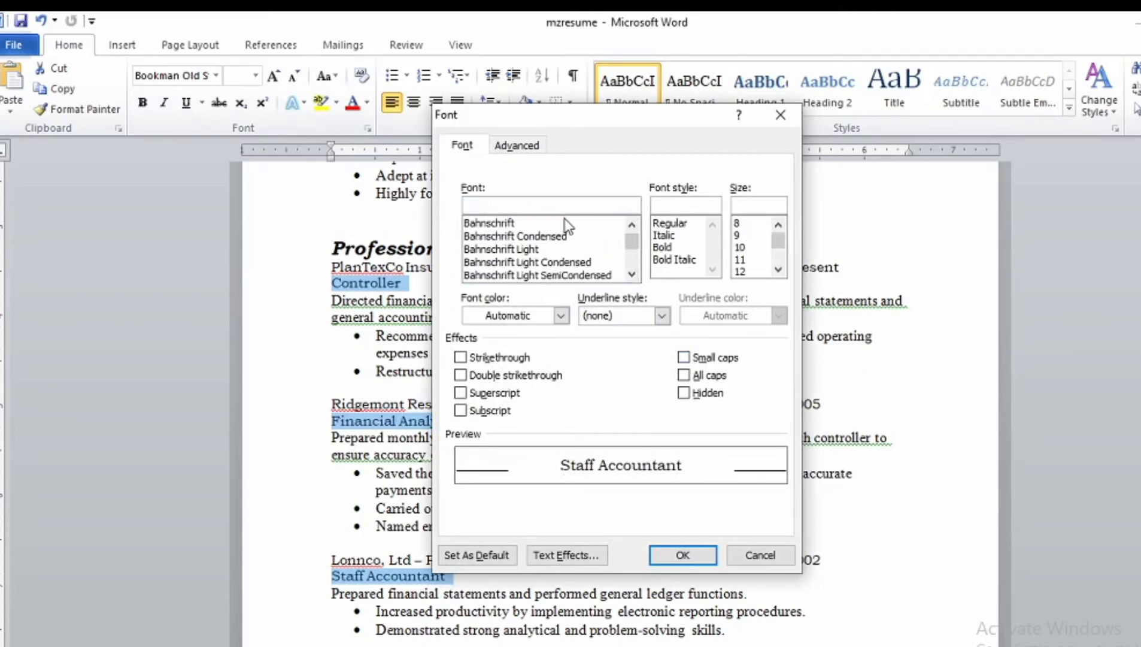
pyautogui.write('times')
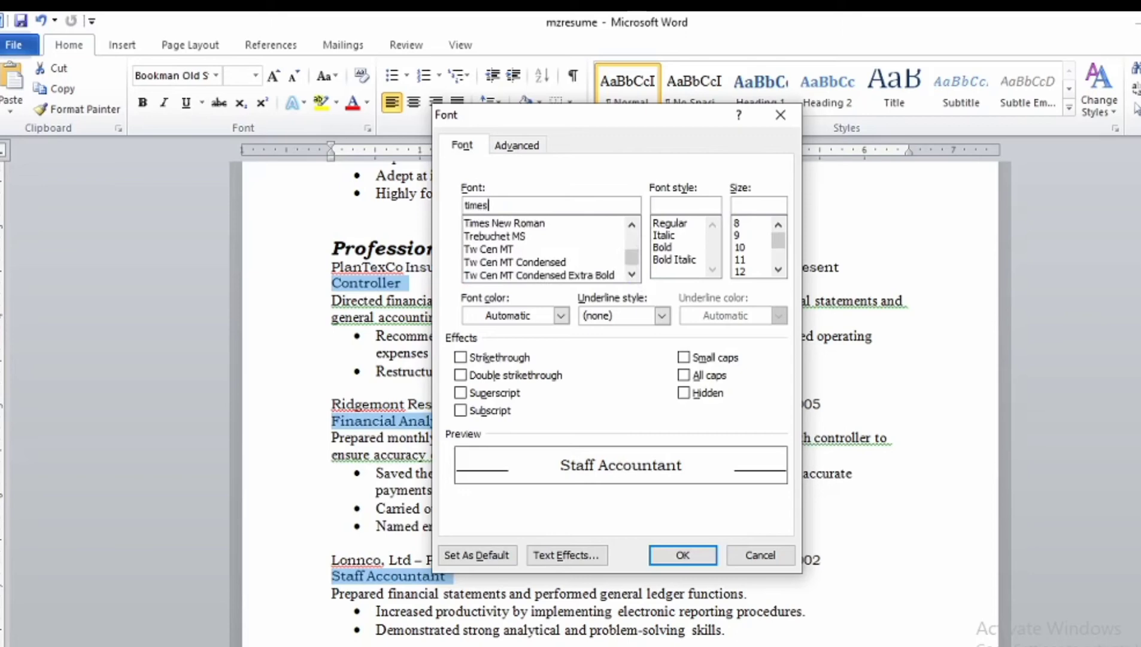
pyautogui.click(537, 226)
pyautogui.click(538, 226)
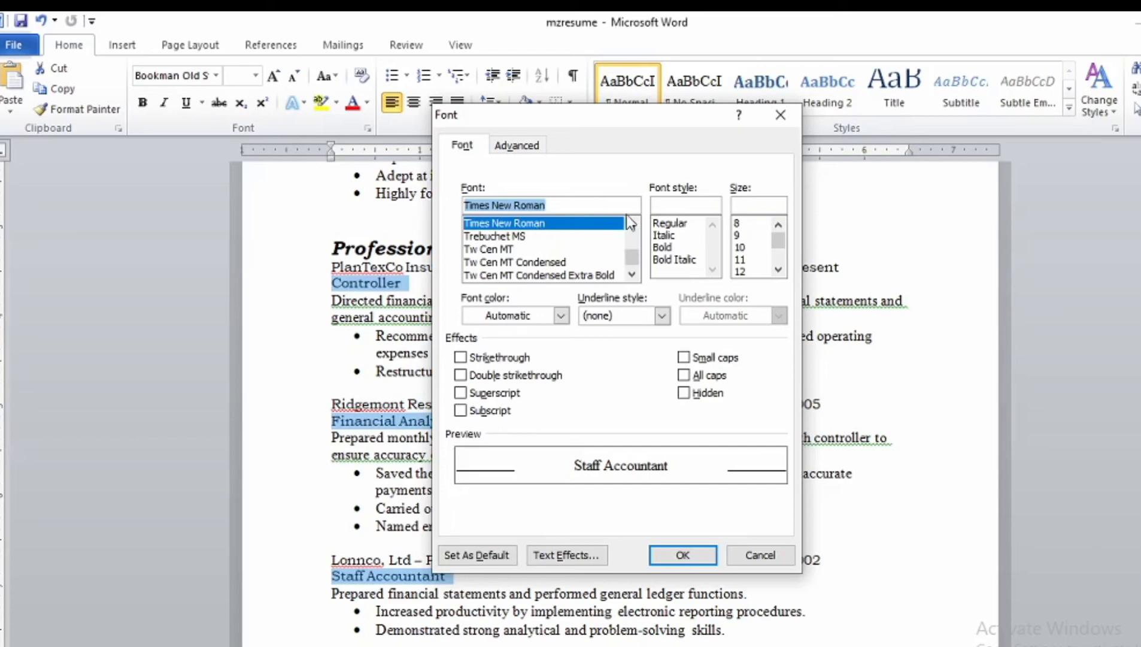
pyautogui.click(761, 271)
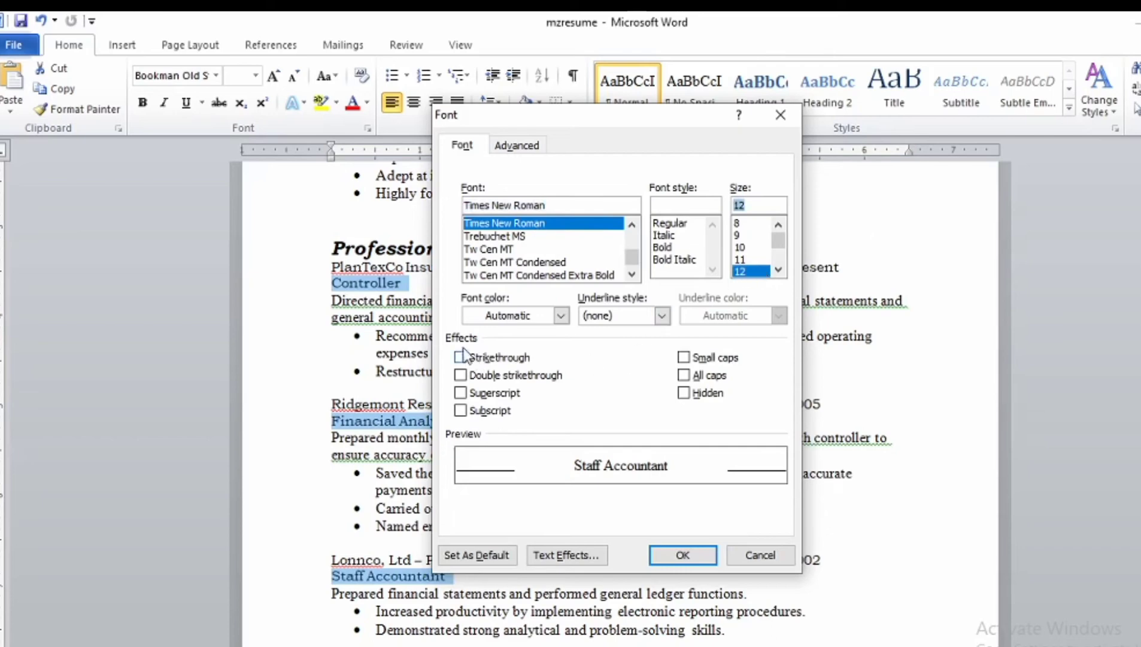
pyautogui.click(684, 358)
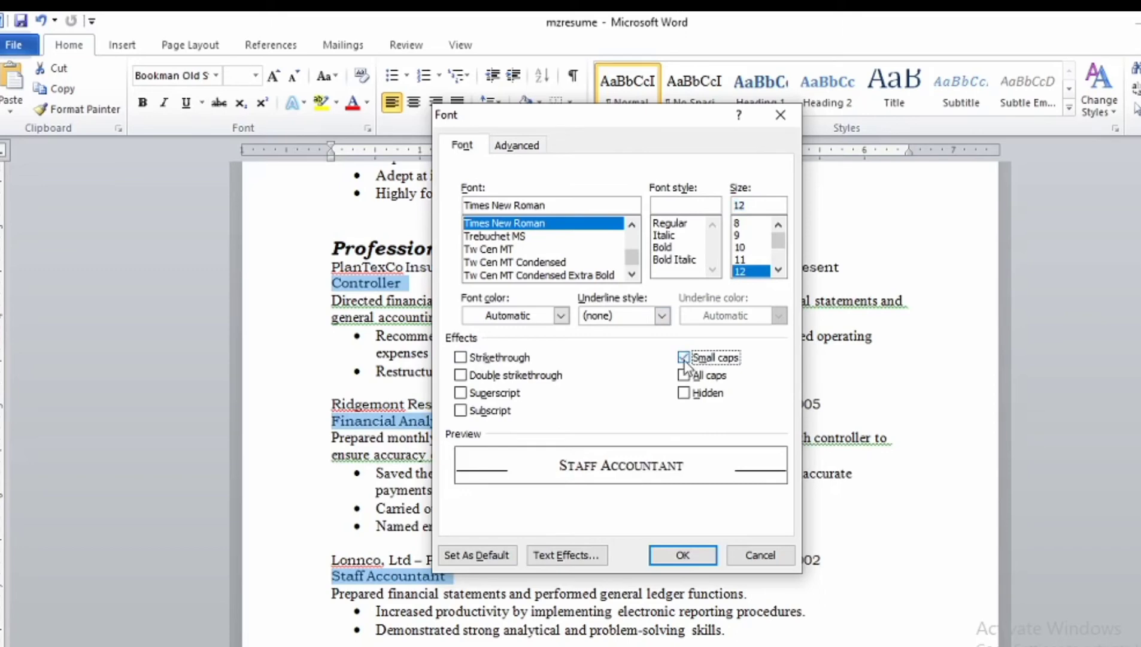
pyautogui.click(683, 555)
# - Italicize the description paragraphs directly below the Controller, Financial Analyst and Staff Accountant job titles
pyautogui.scroll(-1, 684, 557)
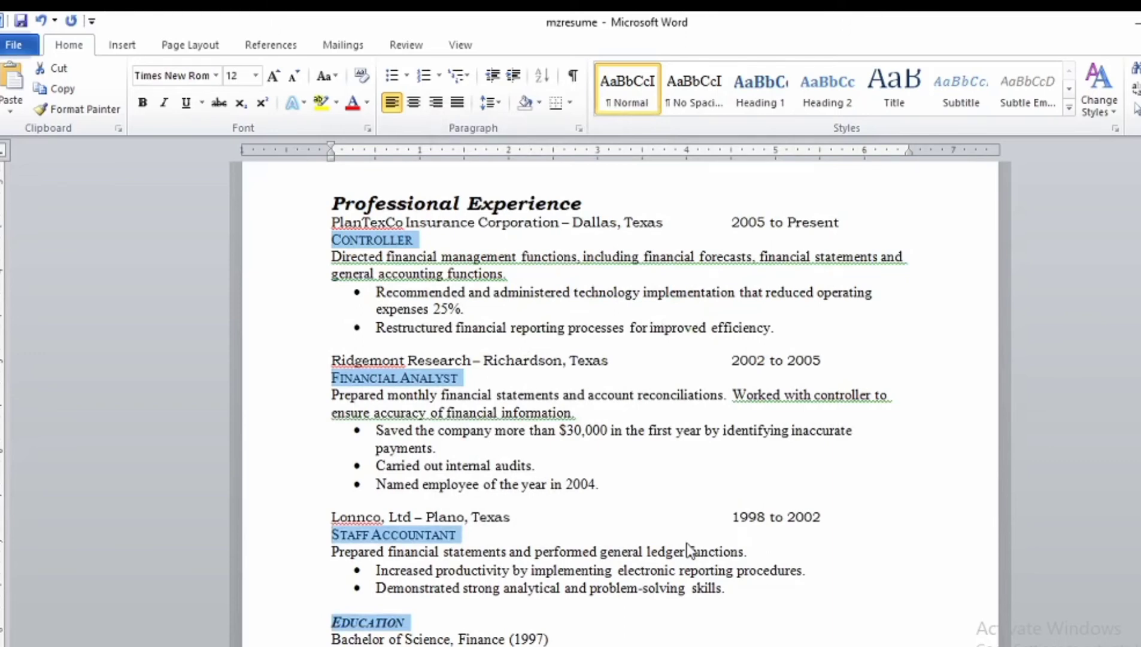
pyautogui.click(306, 261)
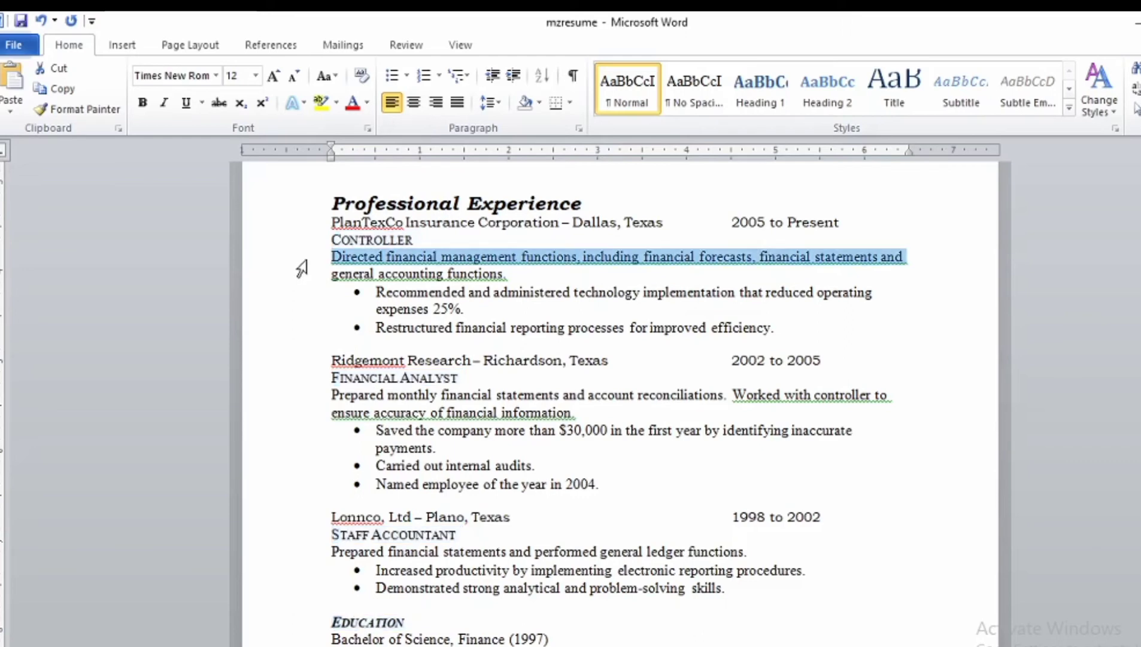
pyautogui.moveTo(306, 261); pyautogui.dragTo(307, 276)
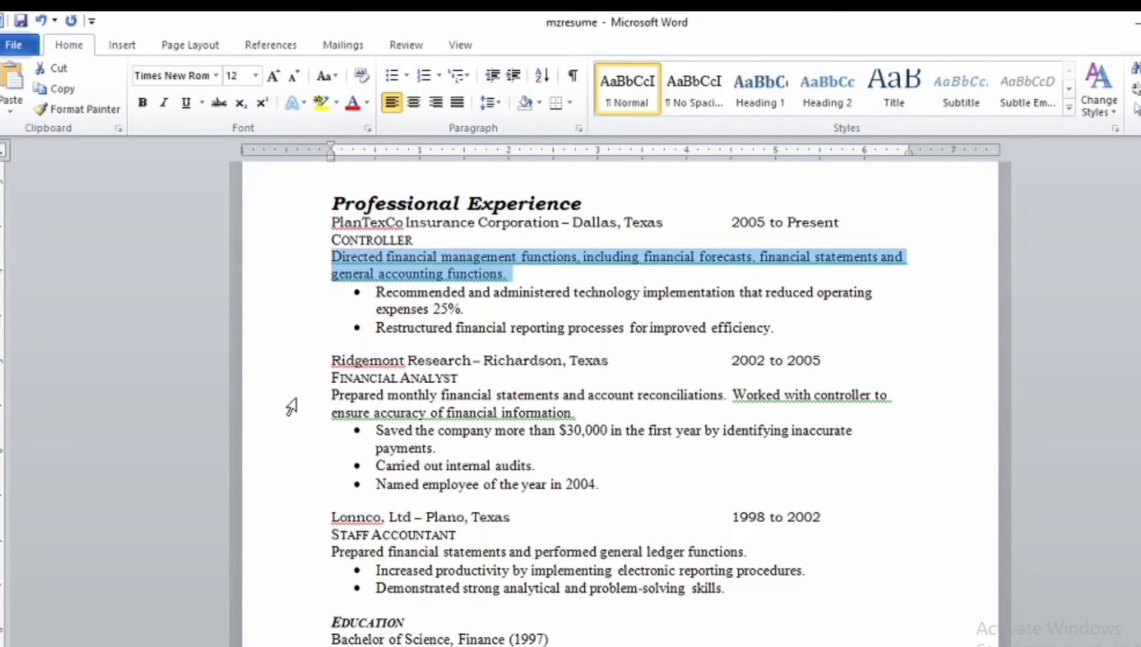
pyautogui.moveTo(292, 400); pyautogui.dragTo(297, 410)
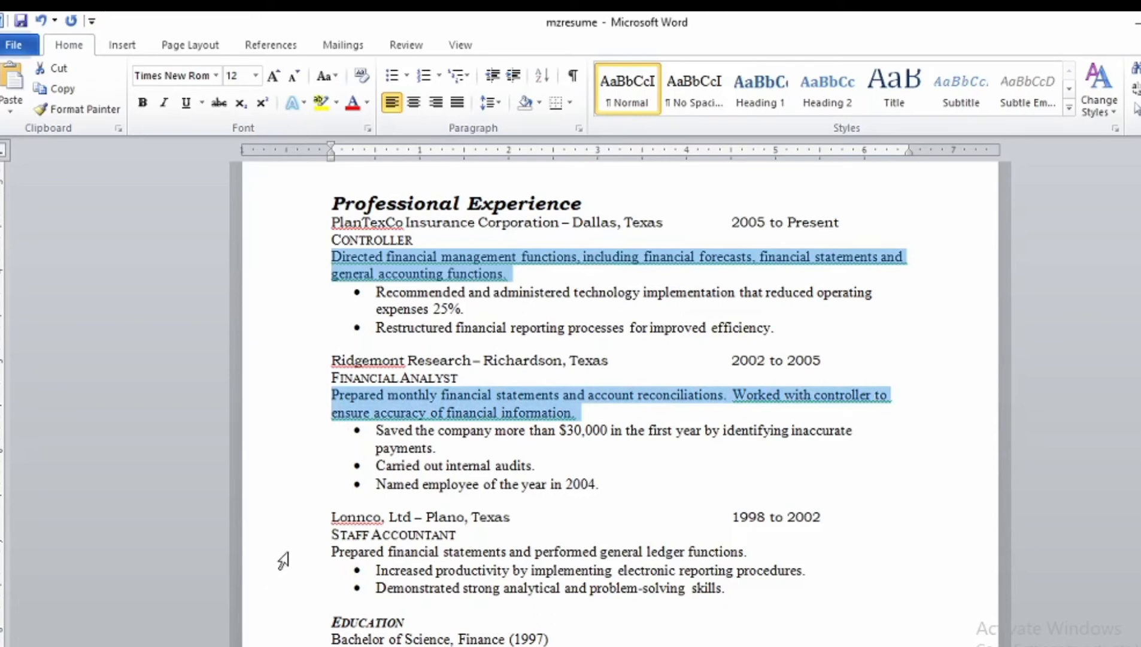
pyautogui.keyDown('ctrl'); pyautogui.click(285, 554); pyautogui.keyUp('ctrl')
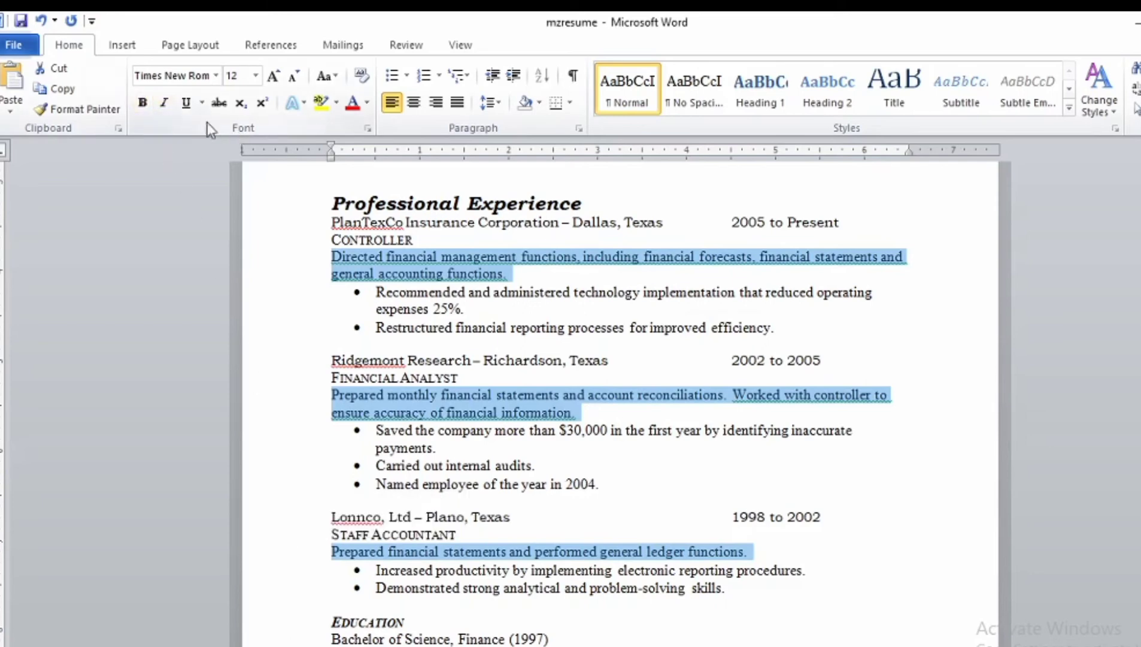
pyautogui.click(163, 103)
pyautogui.click(302, 448)
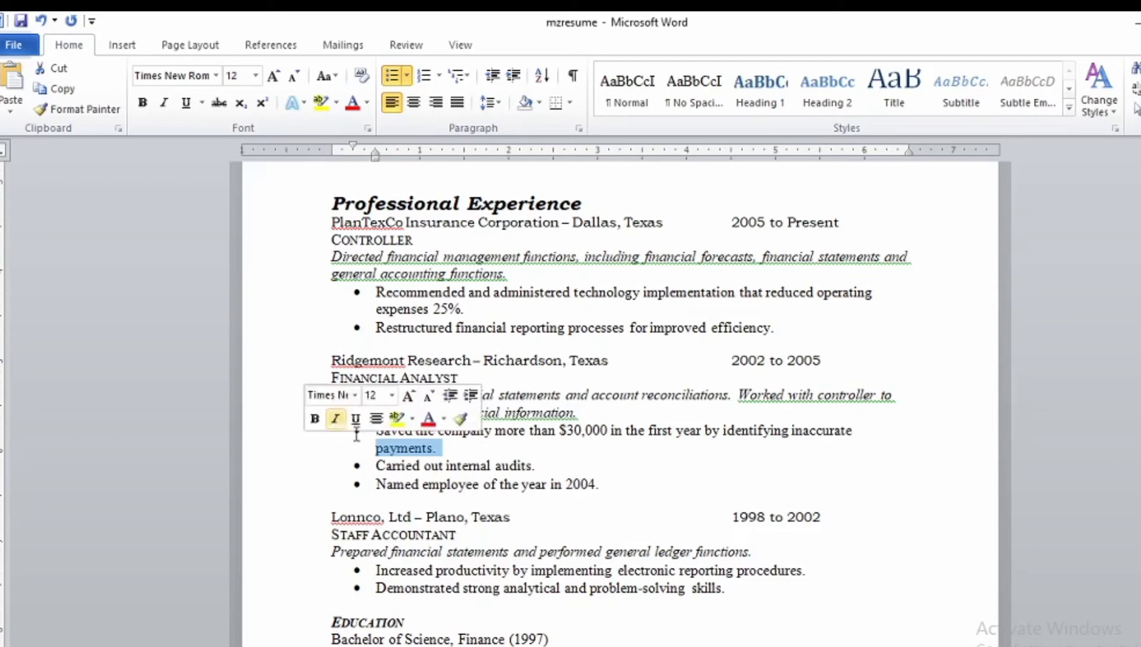
# - Set up a custom text watermark for the resume, replacing the ASAP text with the author's full name
pyautogui.click(212, 46)
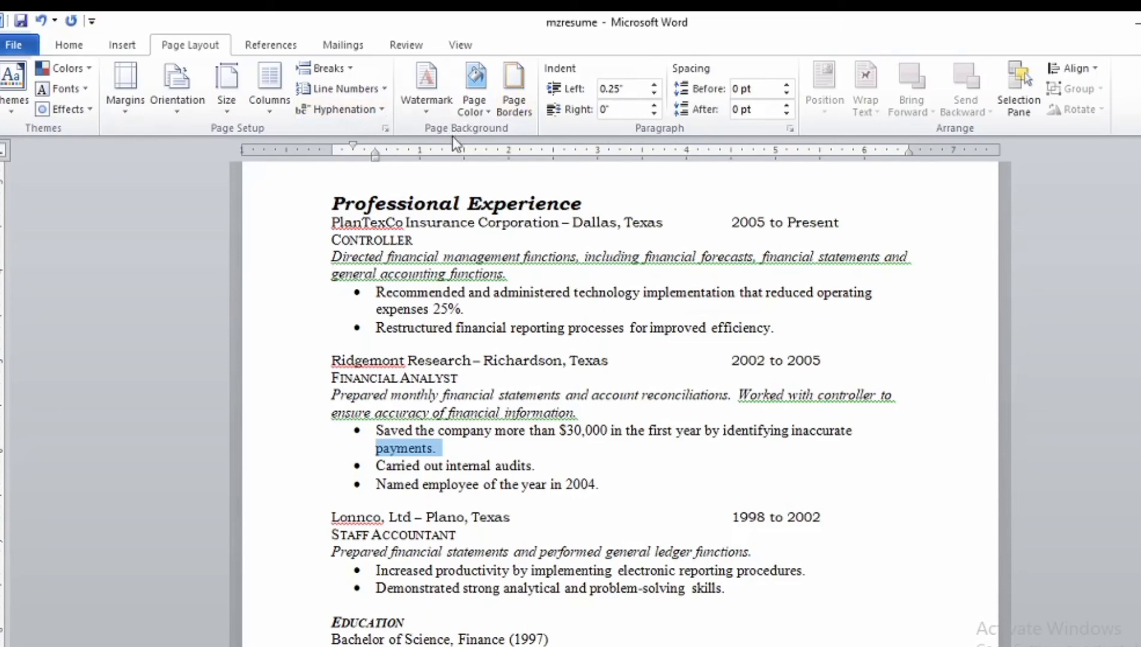
pyautogui.click(431, 105)
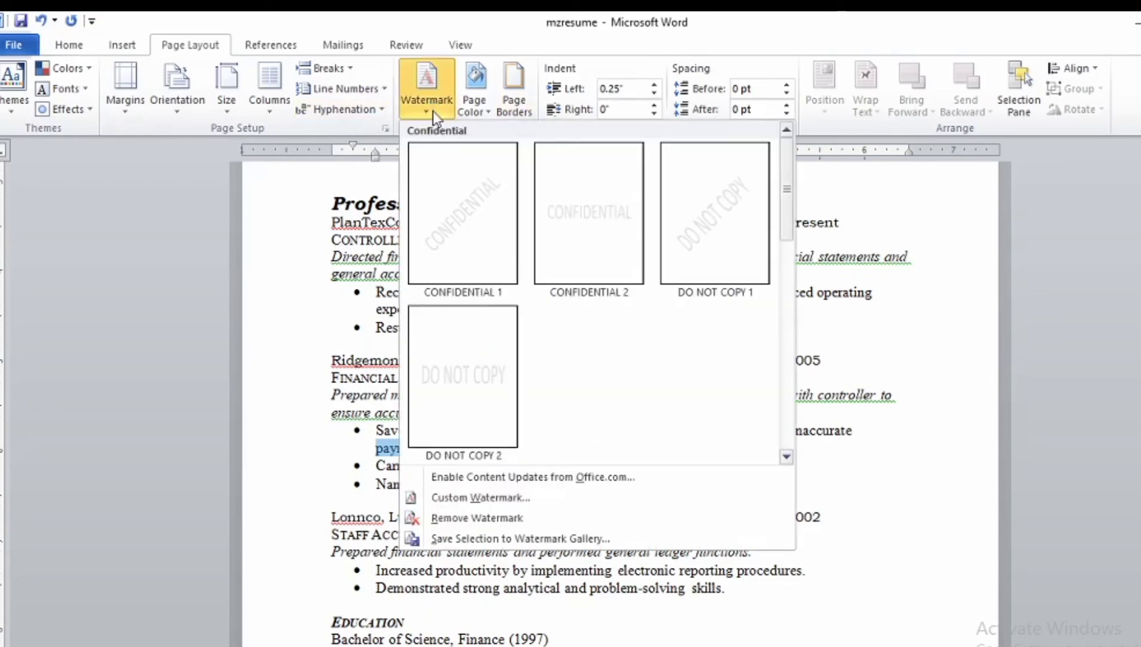
pyautogui.click(472, 505)
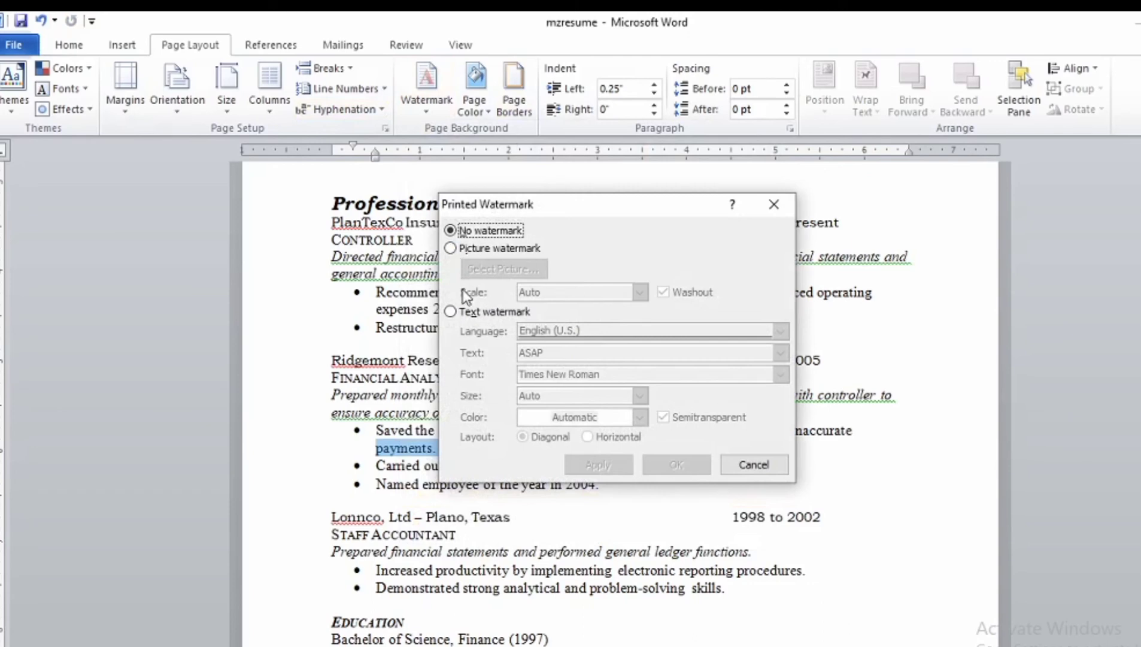
pyautogui.click(451, 312)
pyautogui.click(591, 356)
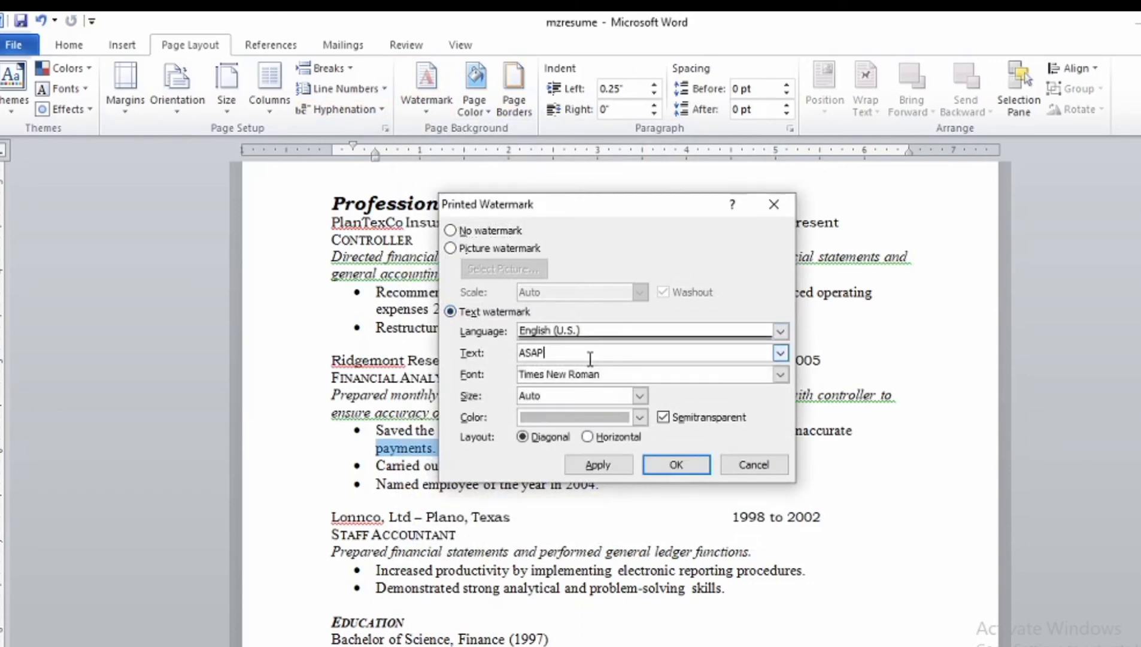
pyautogui.press('BackSpace')
pyautogui.press('BackSpace')
pyautogui.press('BackSpace')
pyautogui.press('BackSpace')
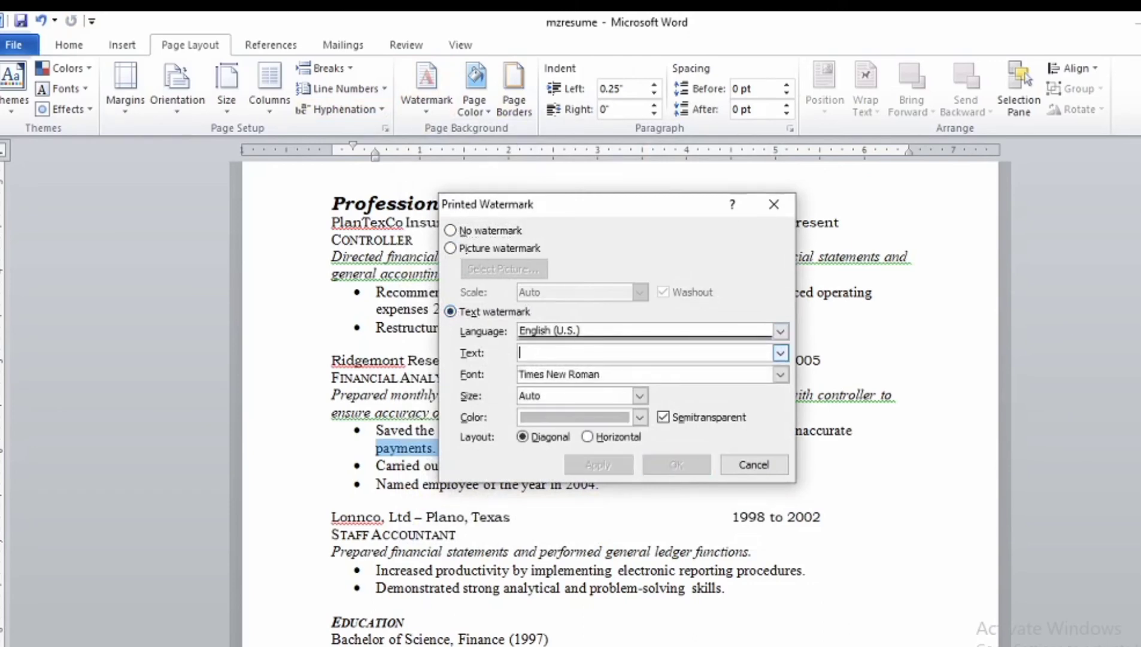
pyautogui.write('Jocel C')
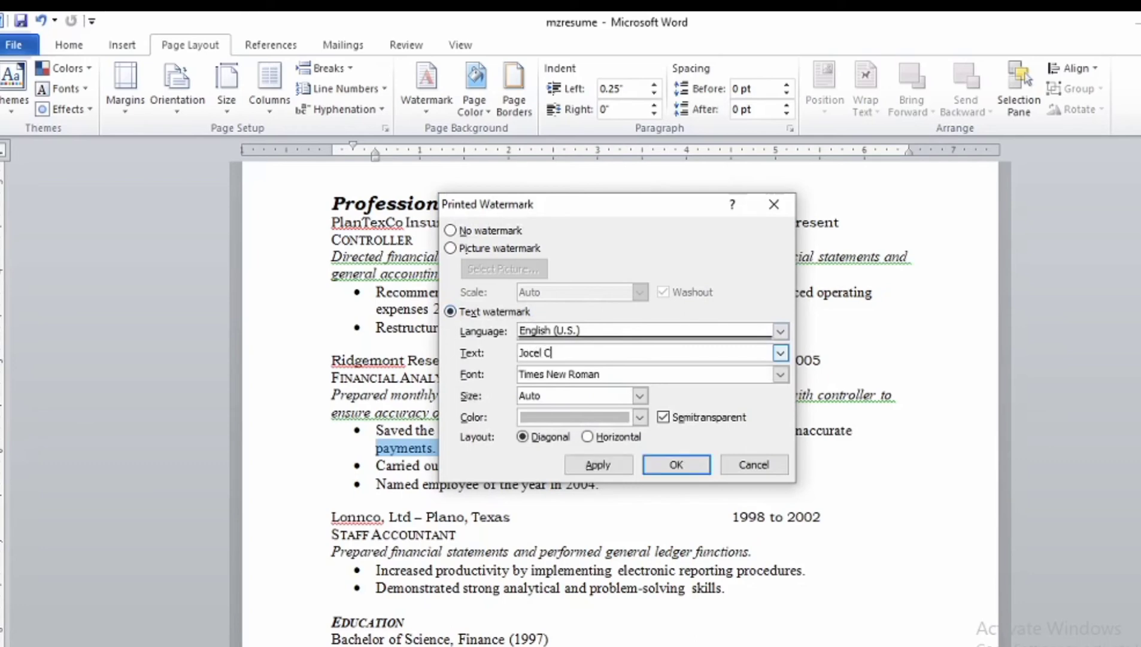
pyautogui.write('. Lagnason')
# - Set the watermark's size to 36 and its color to standard red, and apply it to the document
pyautogui.click(640, 396)
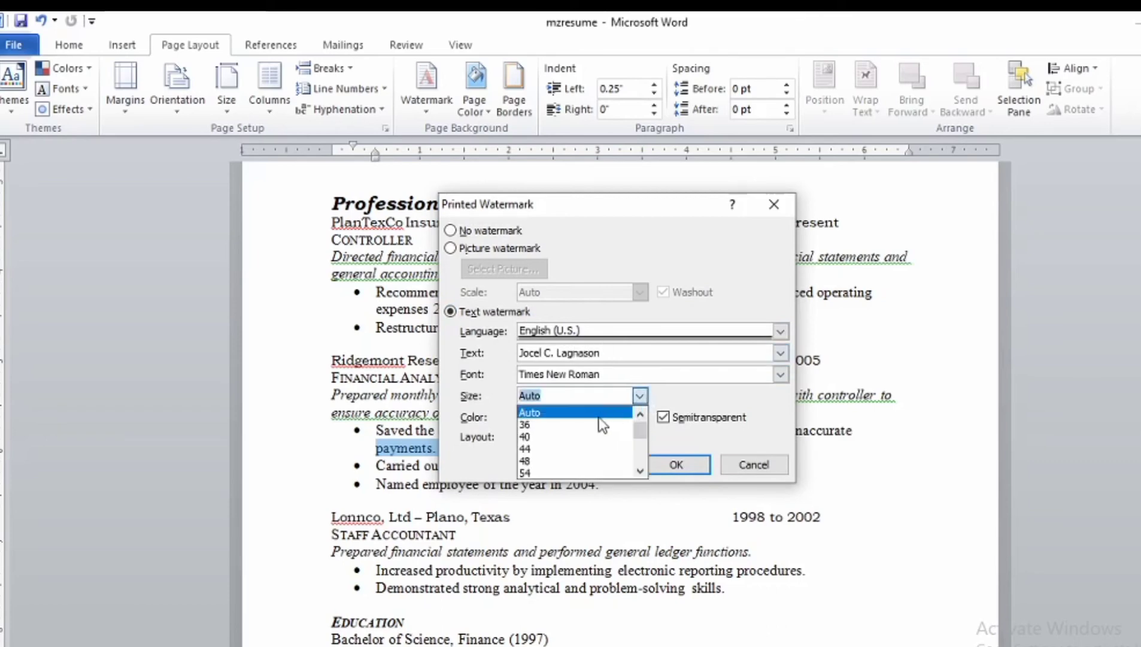
pyautogui.click(600, 424)
pyautogui.click(640, 417)
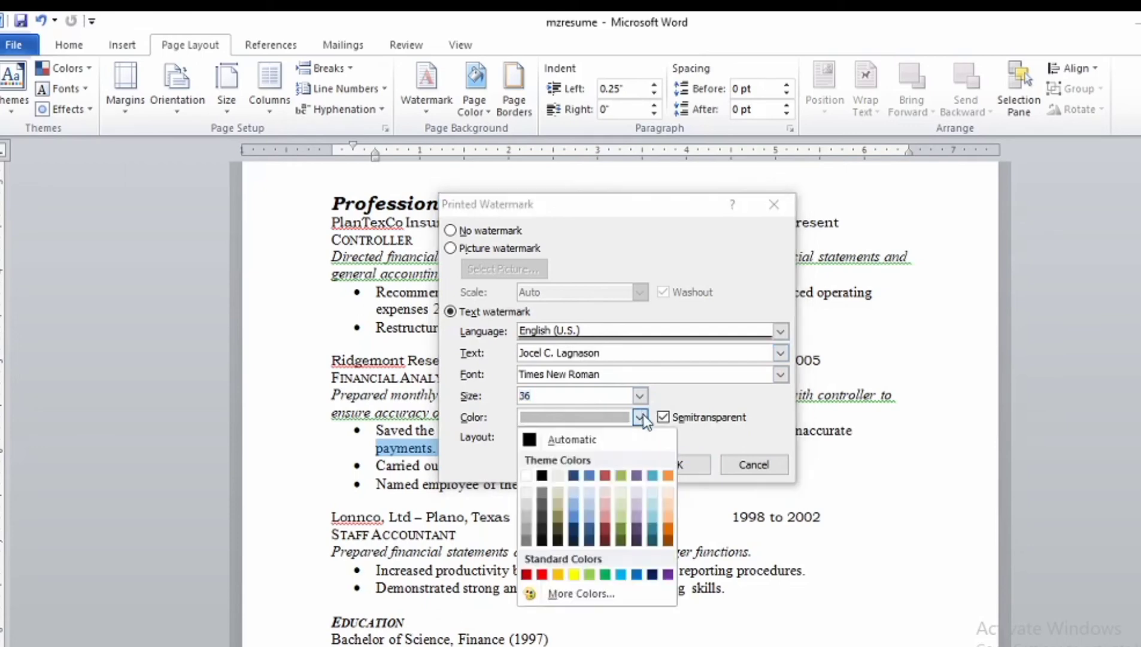
pyautogui.click(542, 573)
pyautogui.click(671, 465)
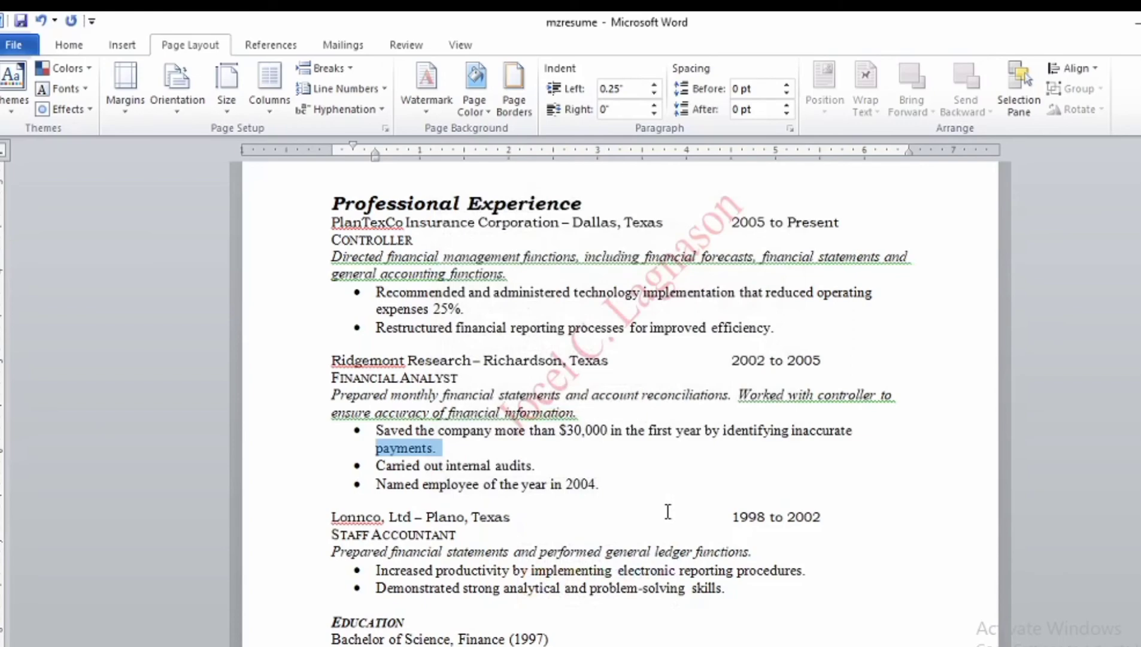
pyautogui.click(582, 472)
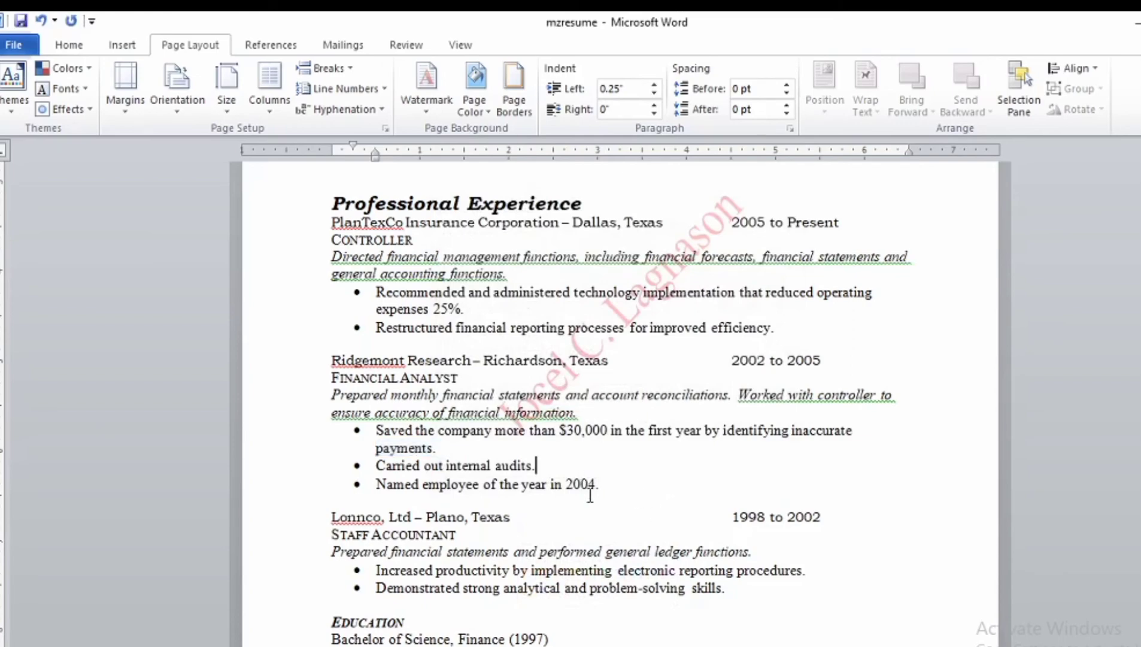
# - Display the resume as Original: Show Markup and examine its tracked formatting changes throughout the page
pyautogui.scroll(2, 607, 523)
pyautogui.scroll(6, 607, 522)
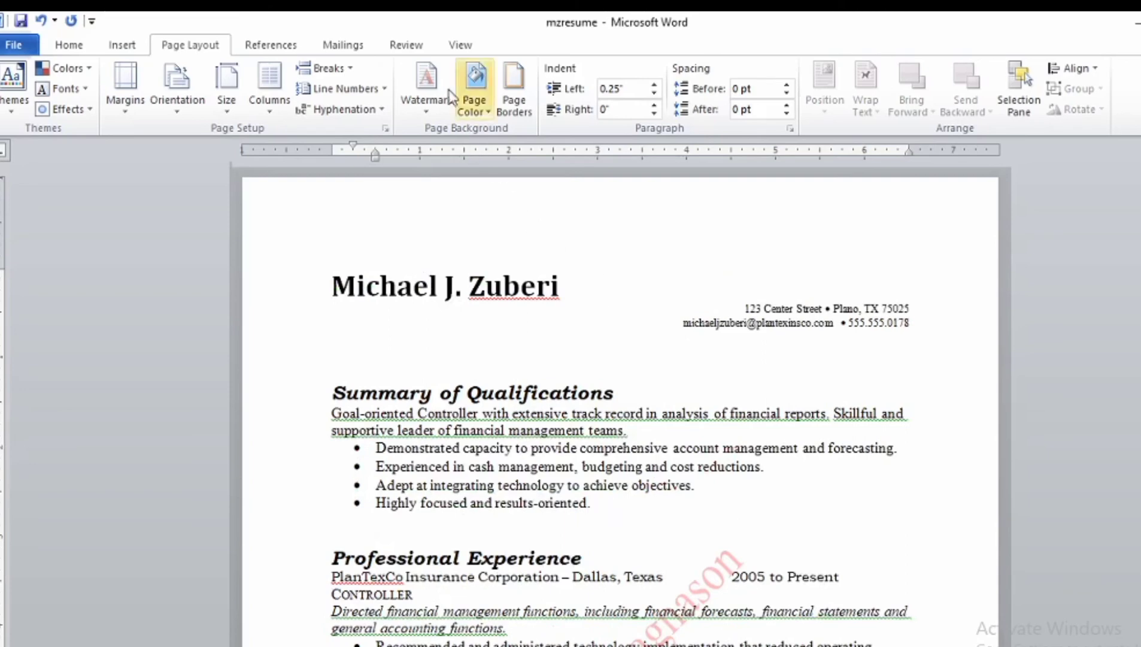
pyautogui.click(410, 52)
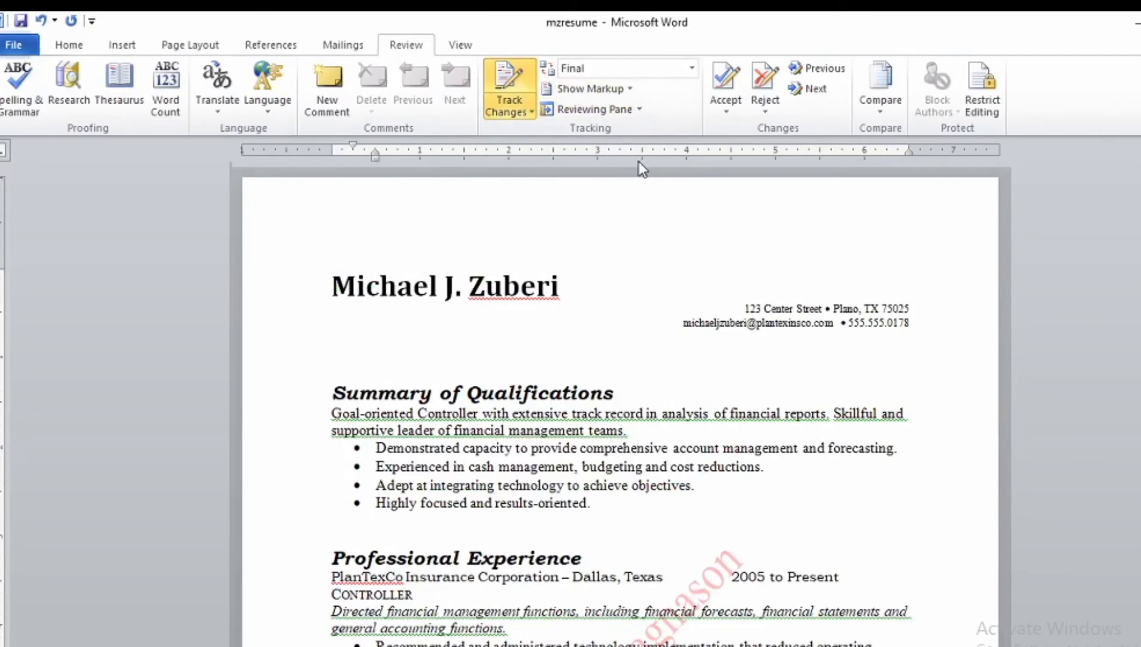
pyautogui.click(691, 70)
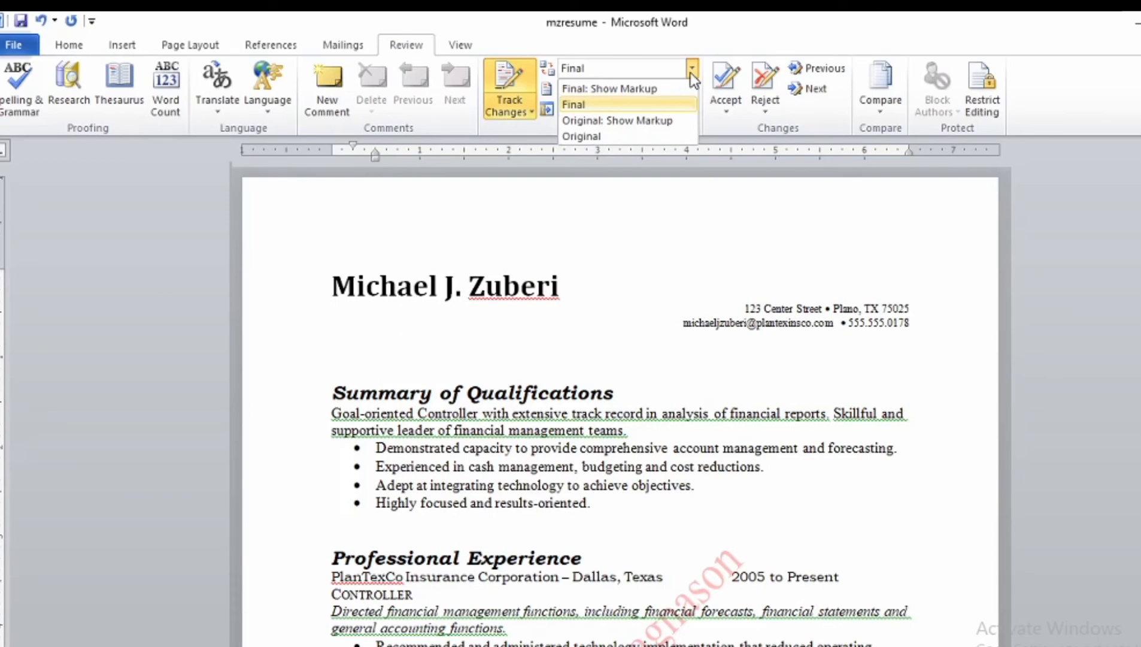
pyautogui.click(669, 121)
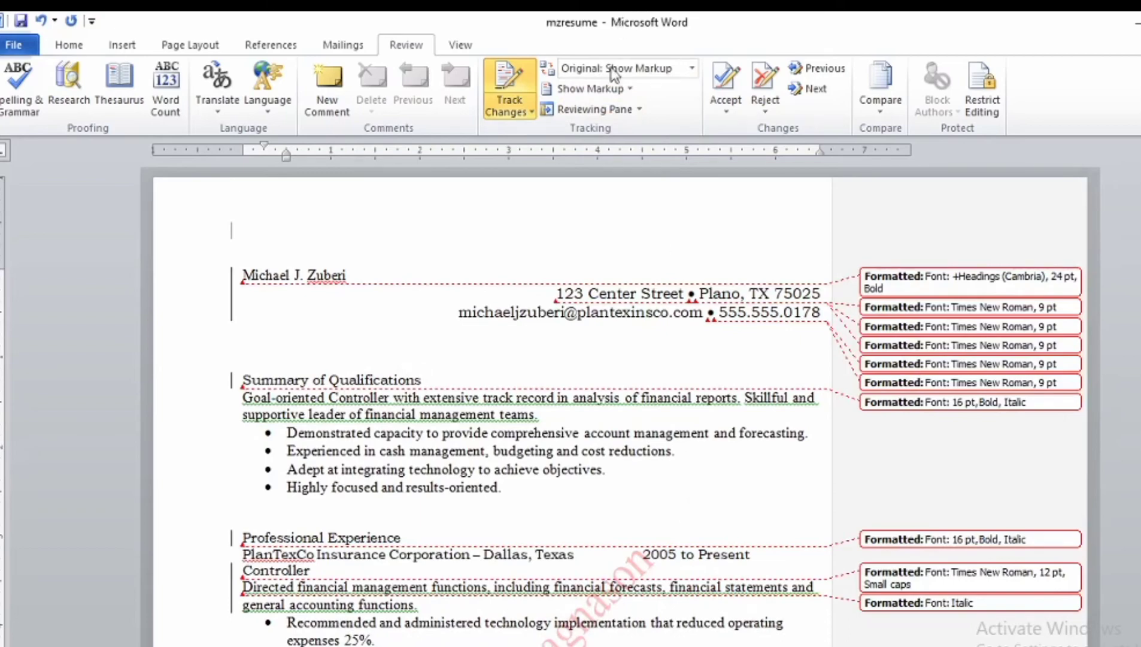
pyautogui.scroll(-3, 560, 308)
pyautogui.scroll(-4, 562, 312)
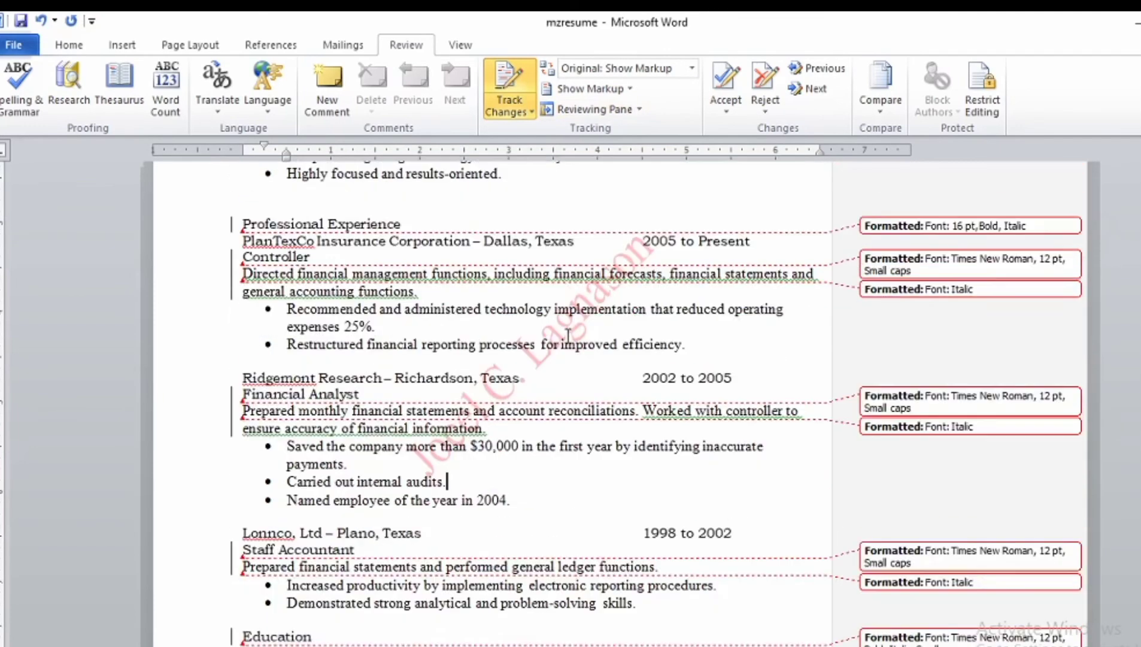
pyautogui.scroll(7, 568, 333)
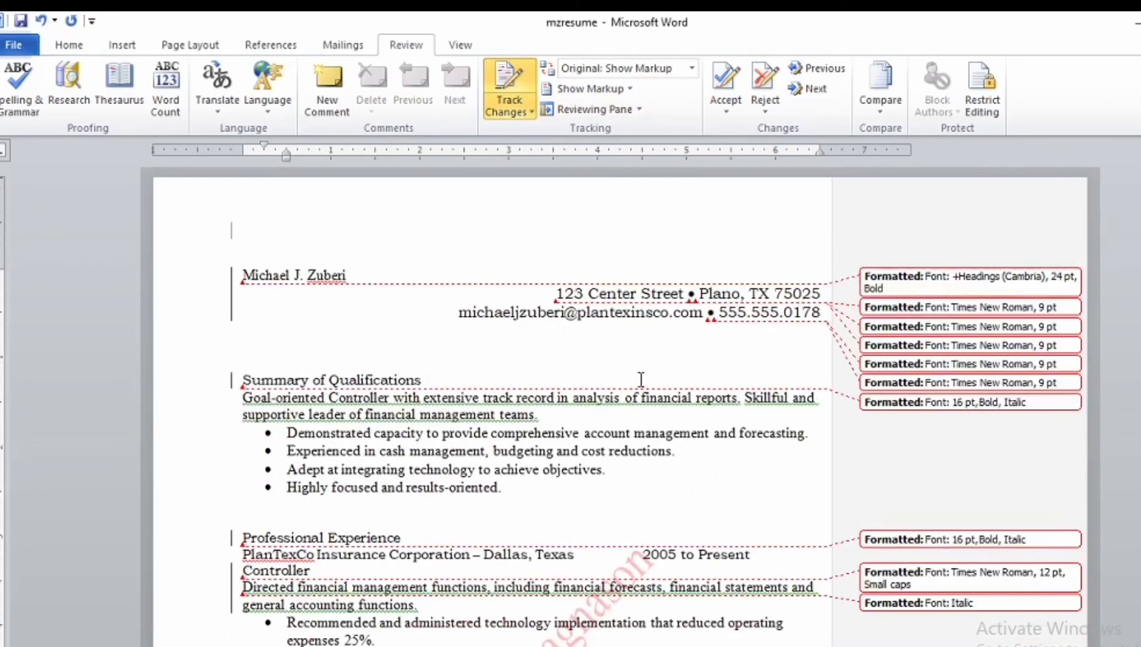
pyautogui.scroll(-2, 638, 426)
pyautogui.scroll(-5, 637, 427)
pyautogui.scroll(6, 636, 429)
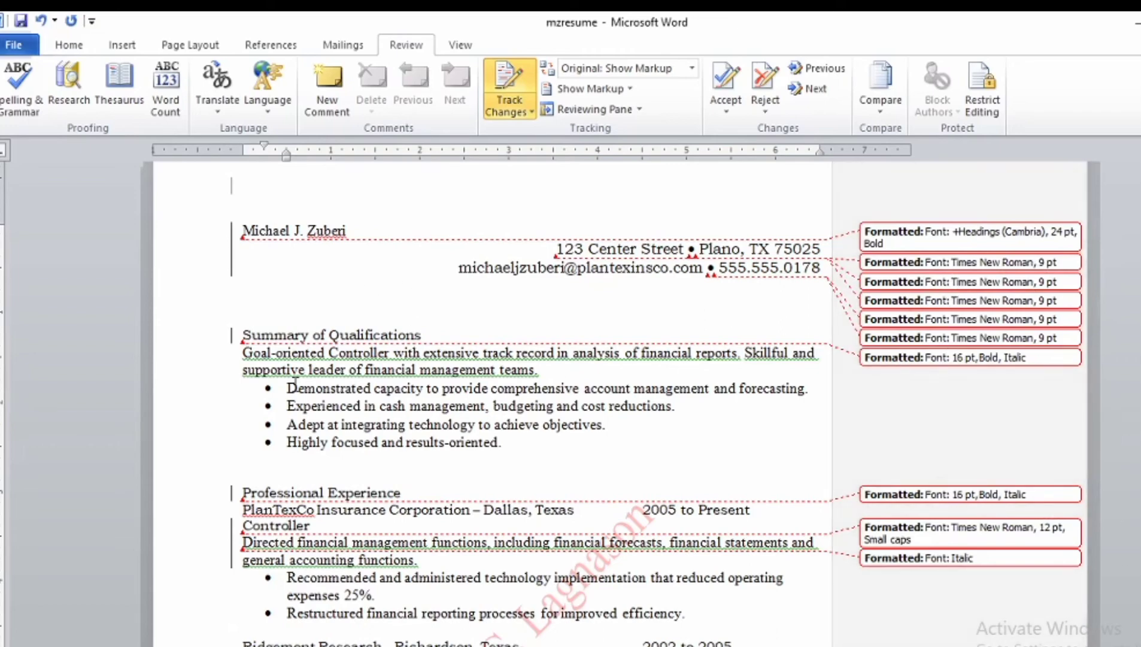
pyautogui.scroll(-3, 339, 400)
pyautogui.scroll(-1, 338, 400)
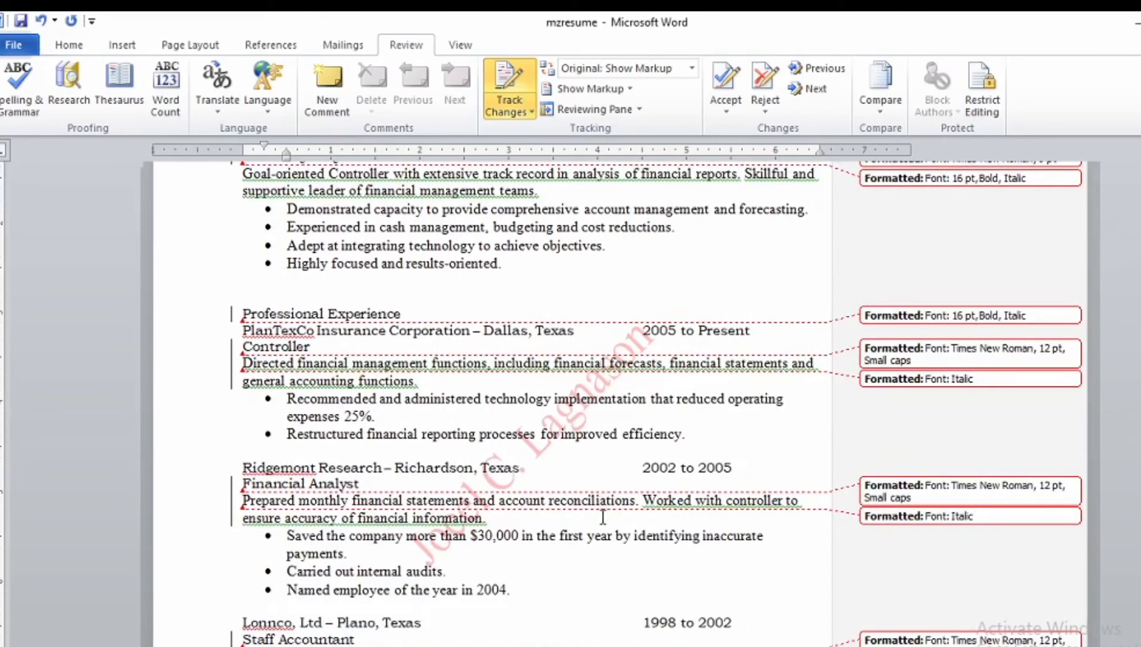
pyautogui.scroll(3, 603, 517)
pyautogui.scroll(2, 603, 517)
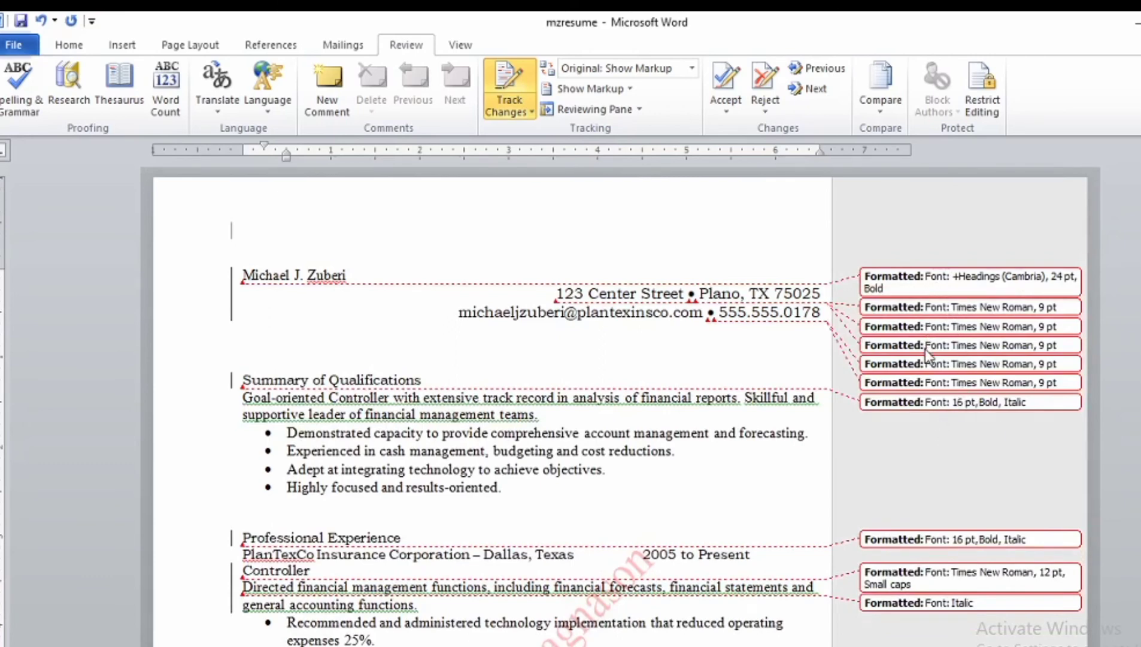
pyautogui.moveTo(926, 364)
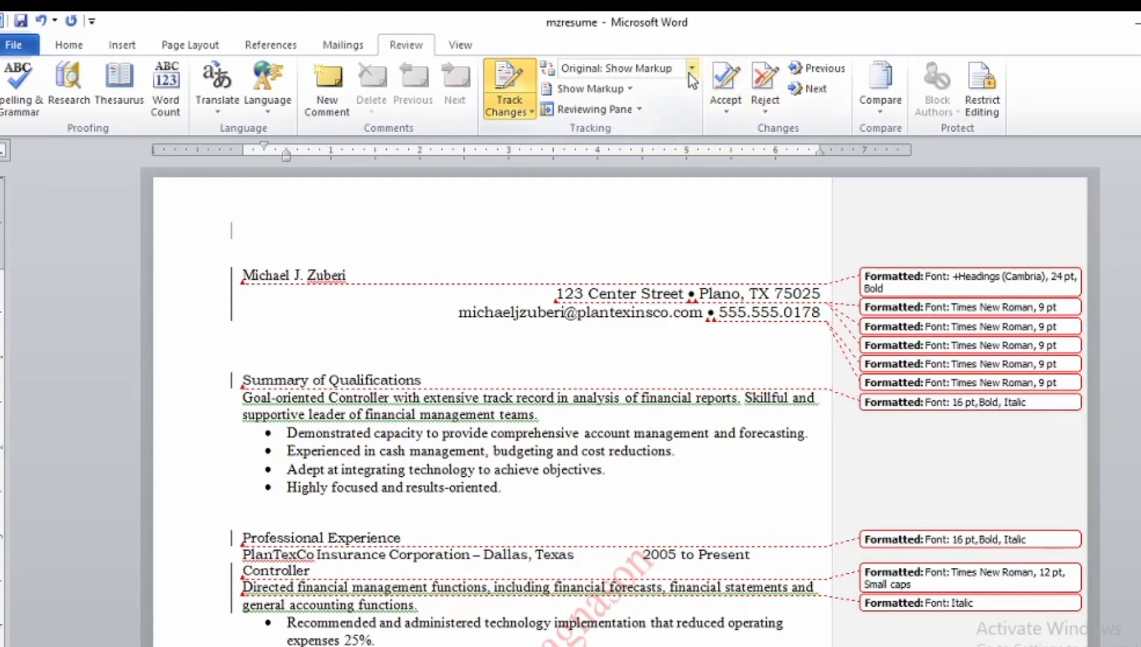
# - Review the resume in the Final and Final: Show Markup views, and leave it displayed as Final
pyautogui.click(691, 70)
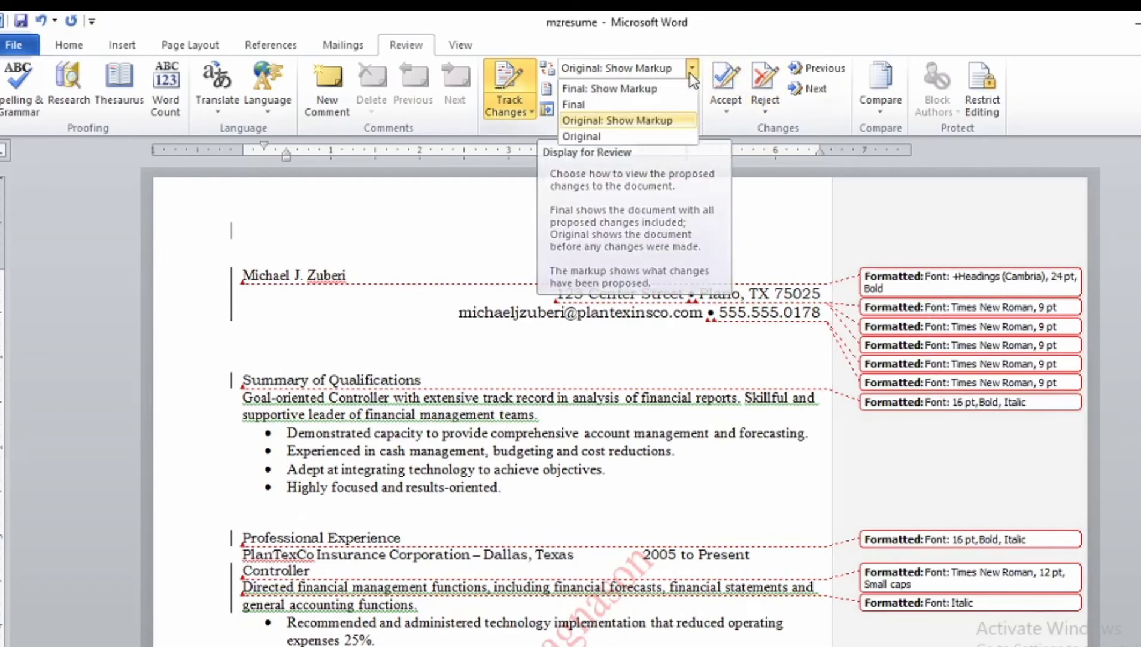
pyautogui.click(592, 105)
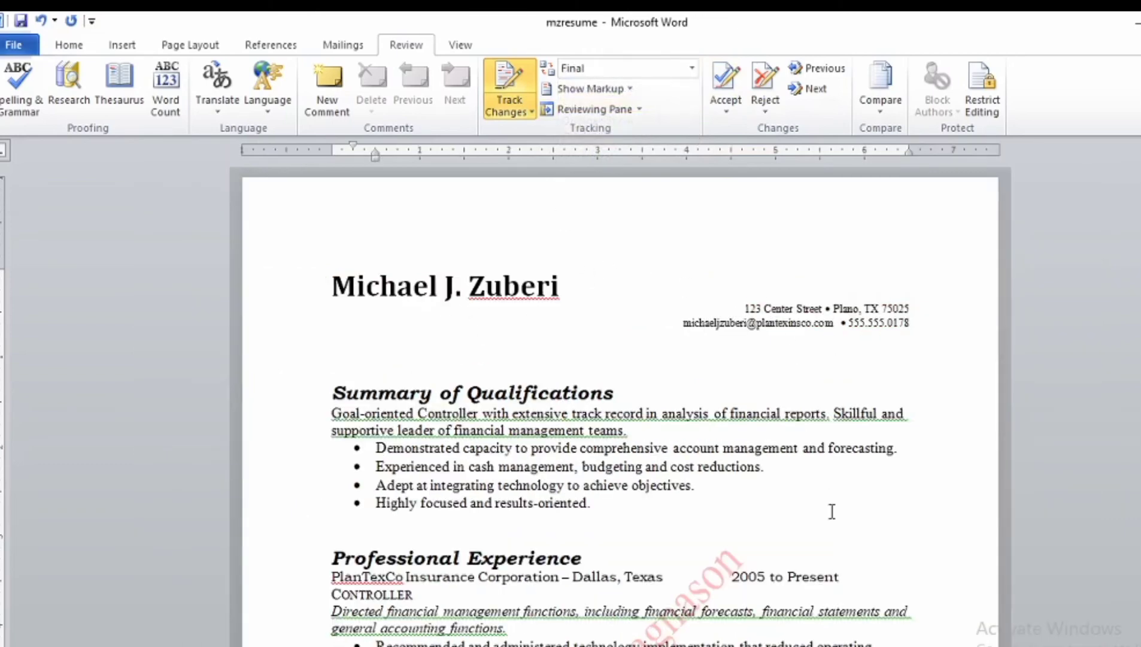
pyautogui.scroll(-4, 676, 593)
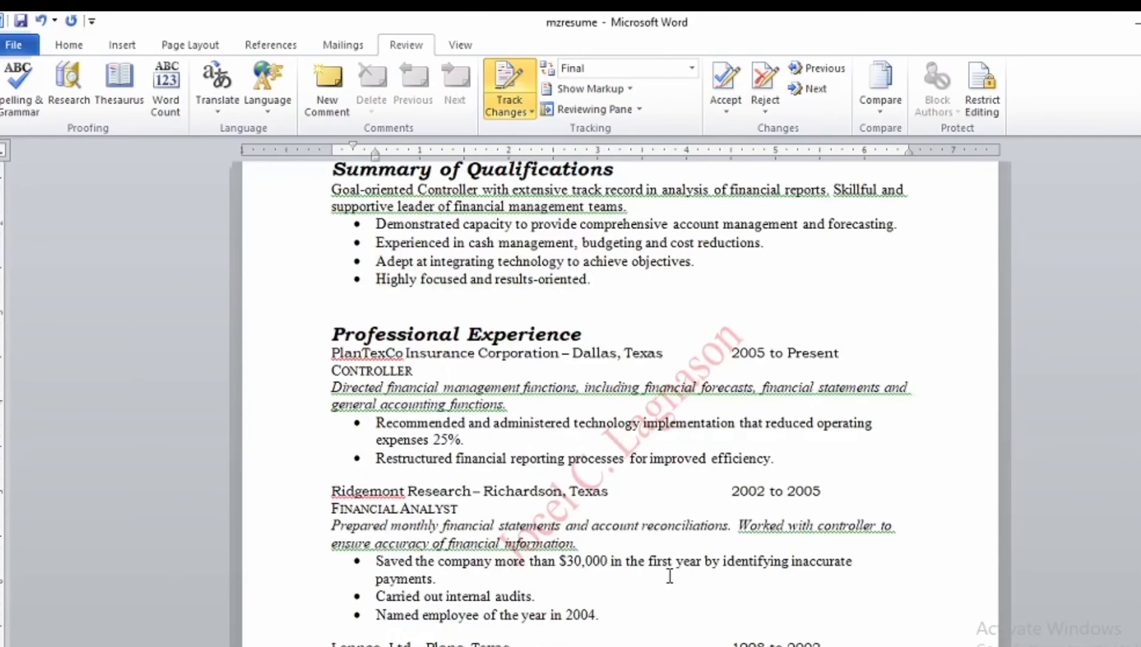
pyautogui.scroll(4, 669, 576)
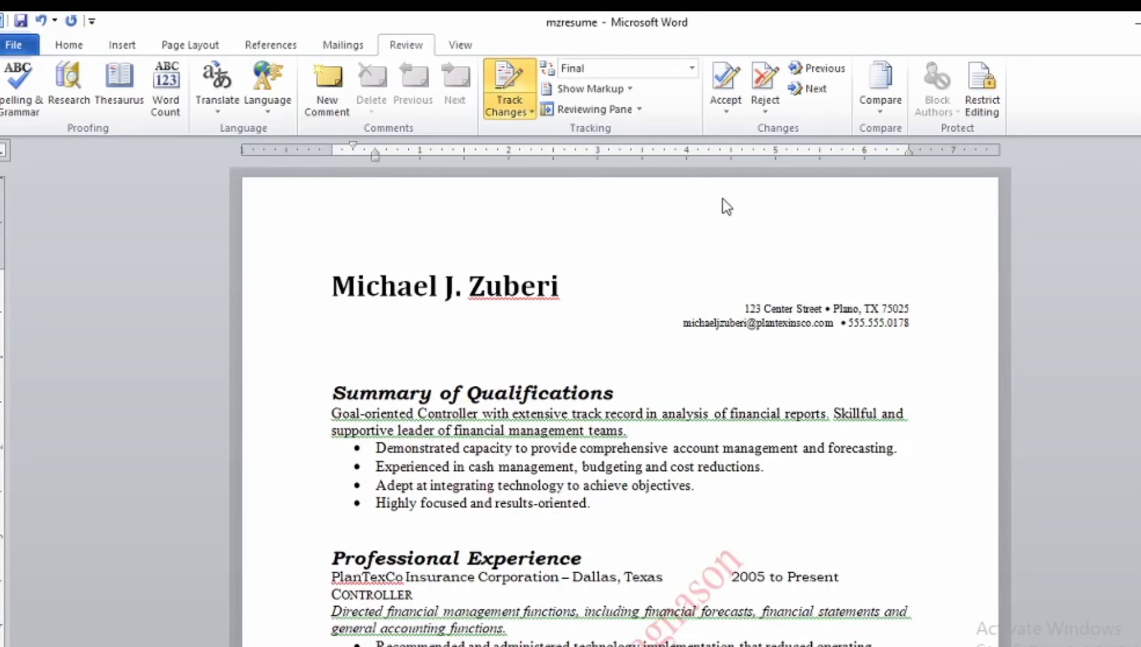
pyautogui.click(695, 70)
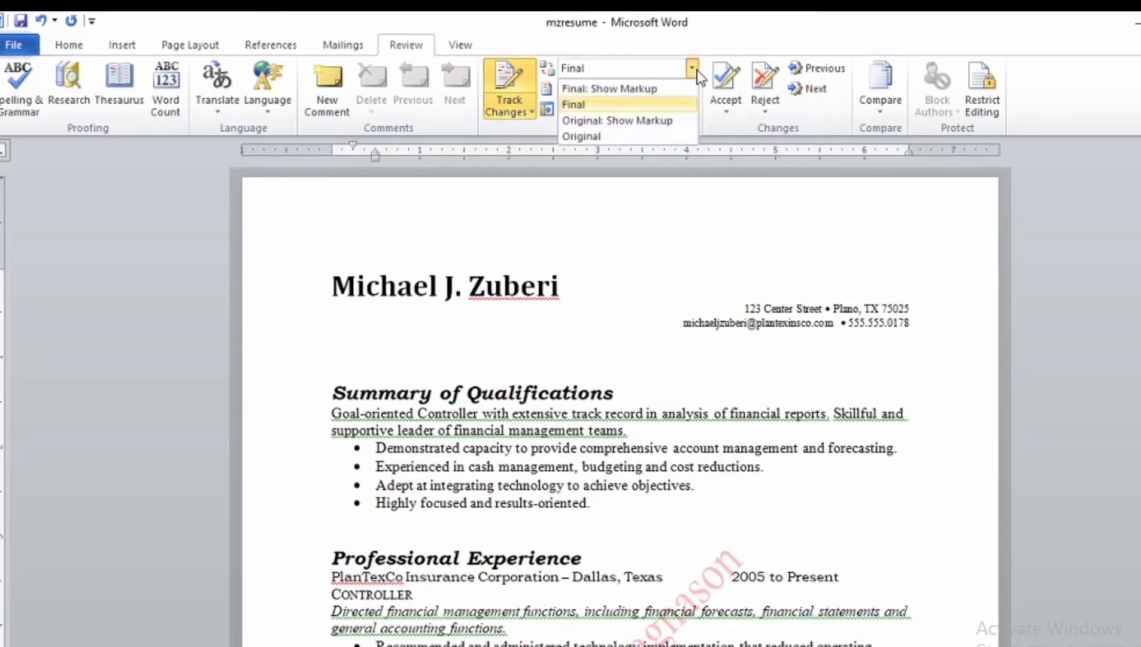
pyautogui.click(666, 89)
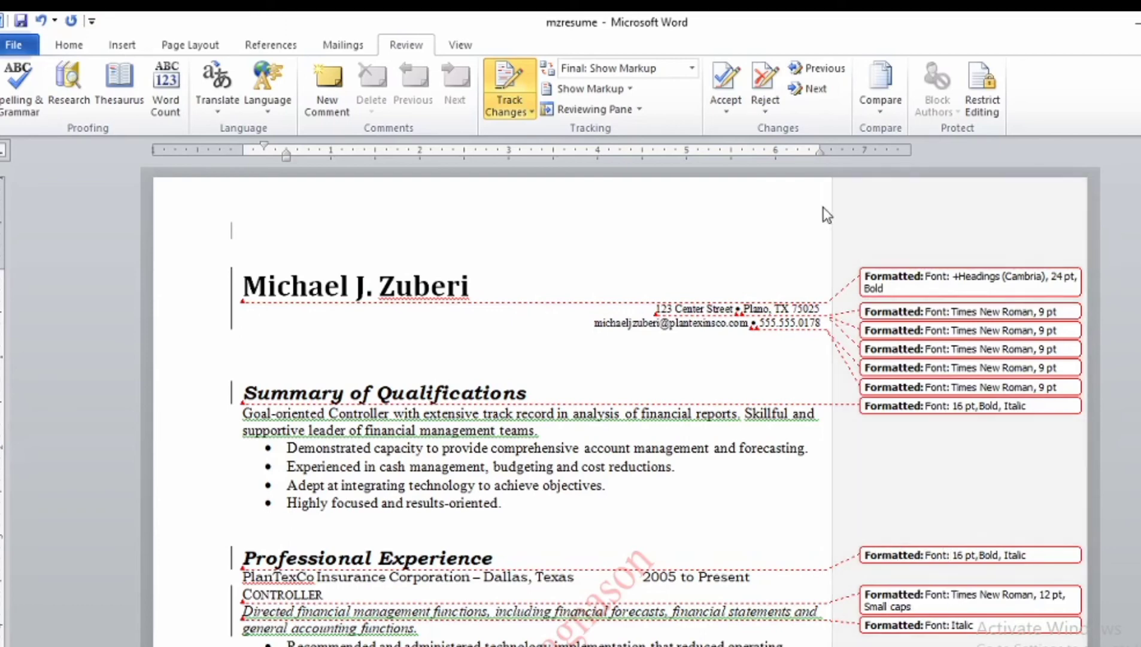
pyautogui.click(693, 69)
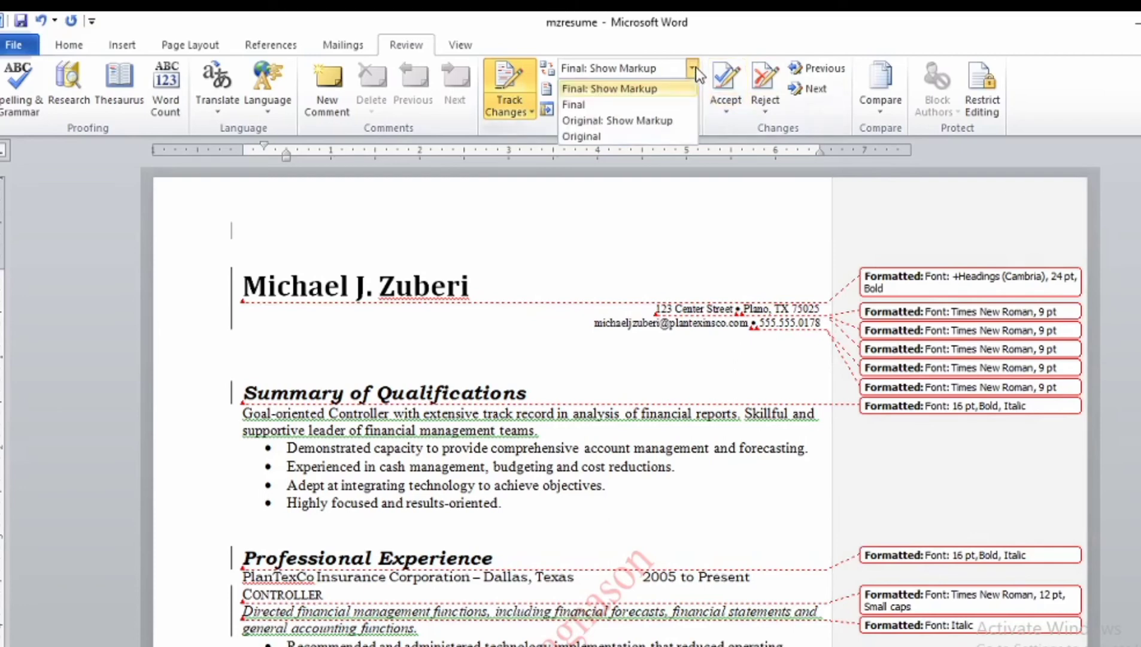
pyautogui.click(650, 105)
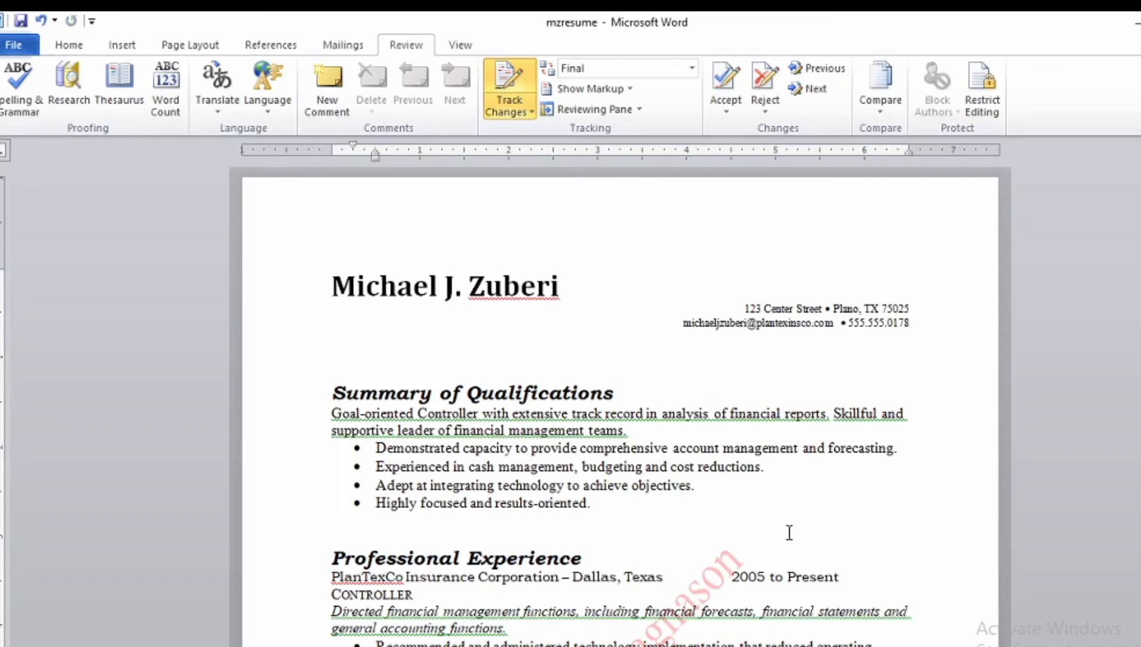
# - Switch to the #Project 3.pdf instructions in the browser and read on past the Project 3-5 resume specifications
pyautogui.hotkey('alt', 'Tab')
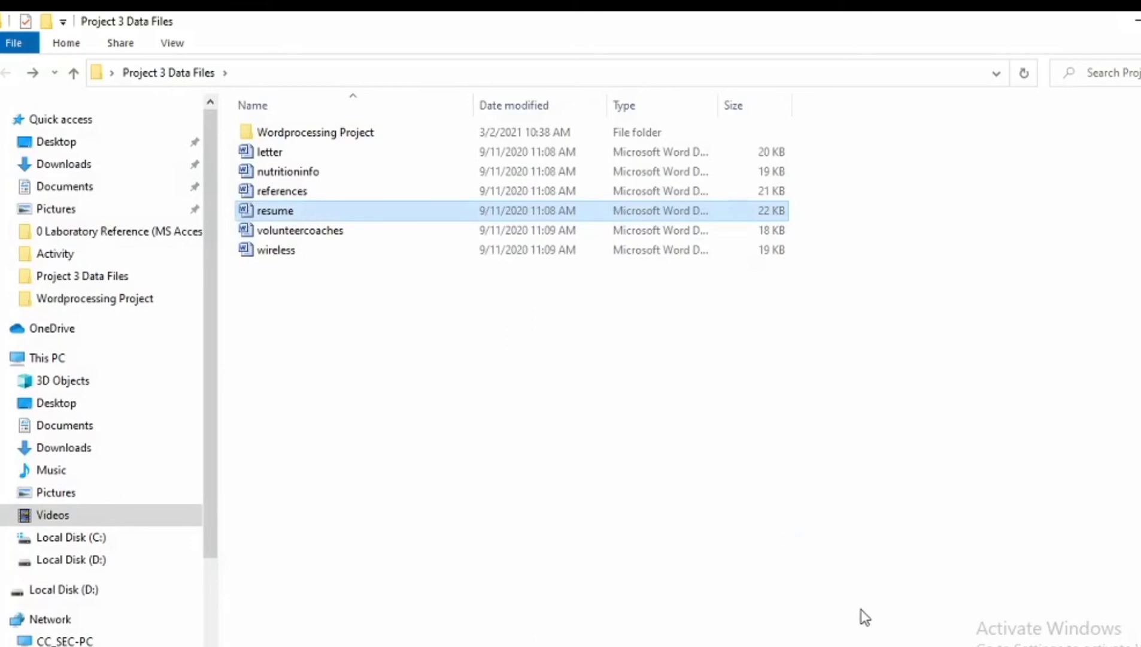
pyautogui.hotkey('alt', 'Tab')
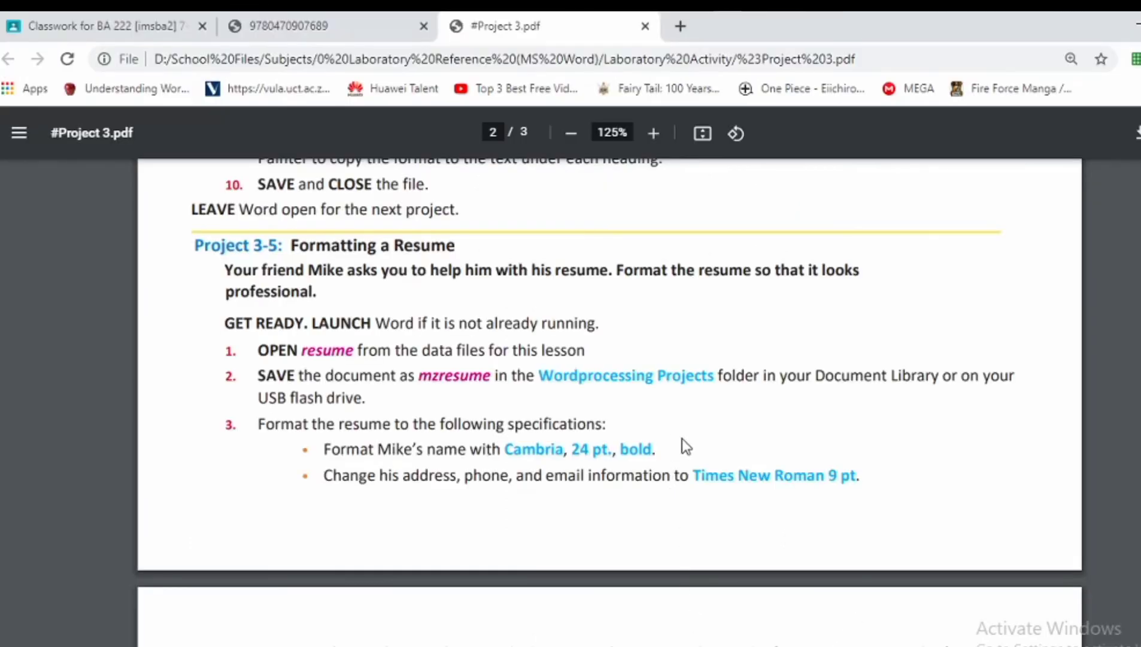
pyautogui.scroll(-10, 697, 431)
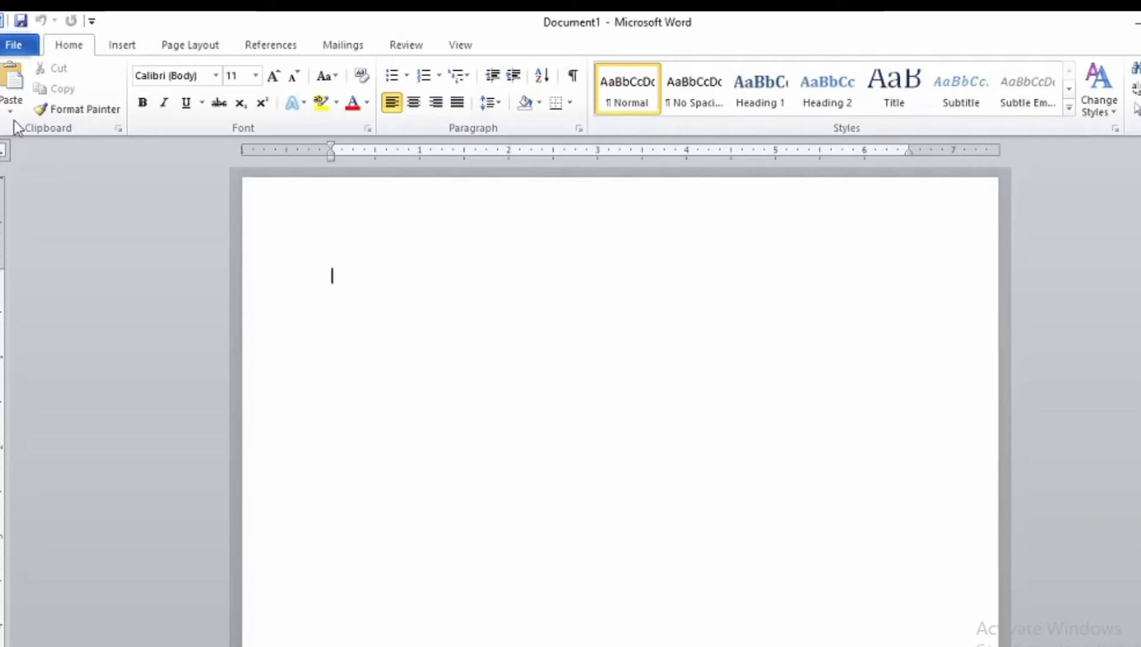
# - Open the references document from the Project 3 Data Files folder and enable it for editing
pyautogui.click(15, 46)
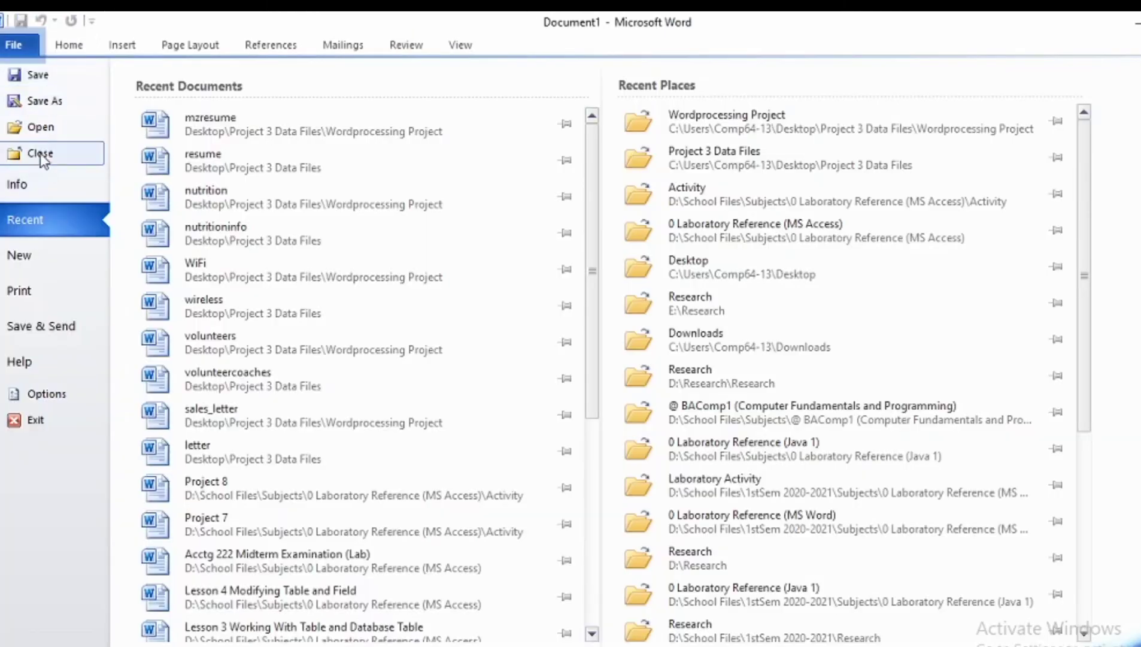
pyautogui.click(41, 128)
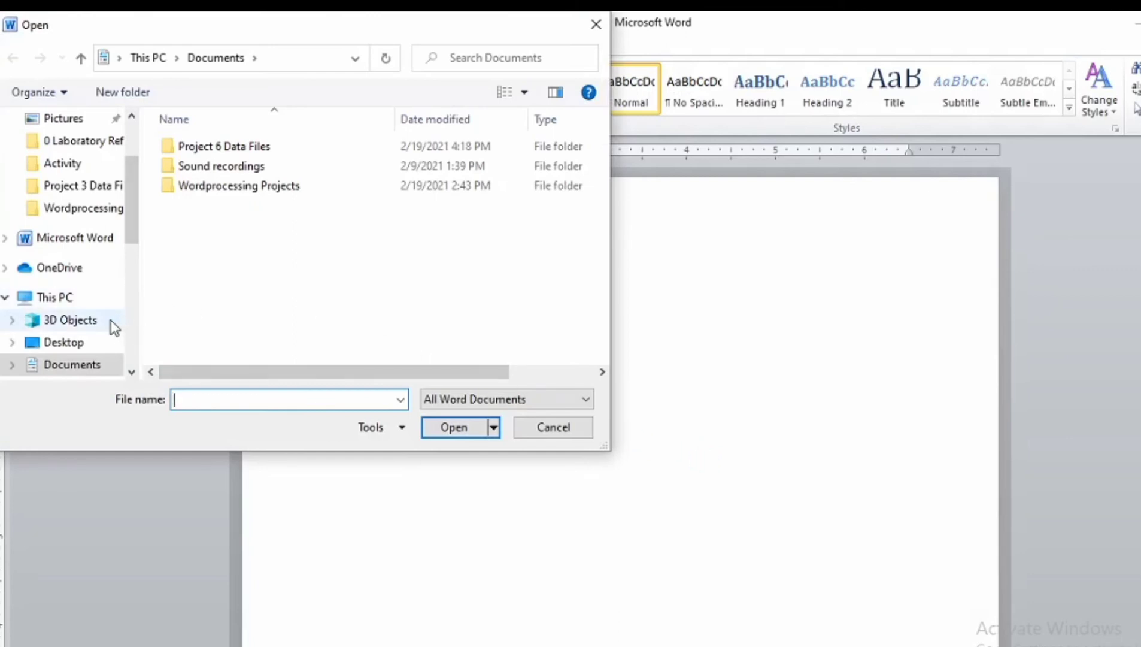
pyautogui.click(104, 189)
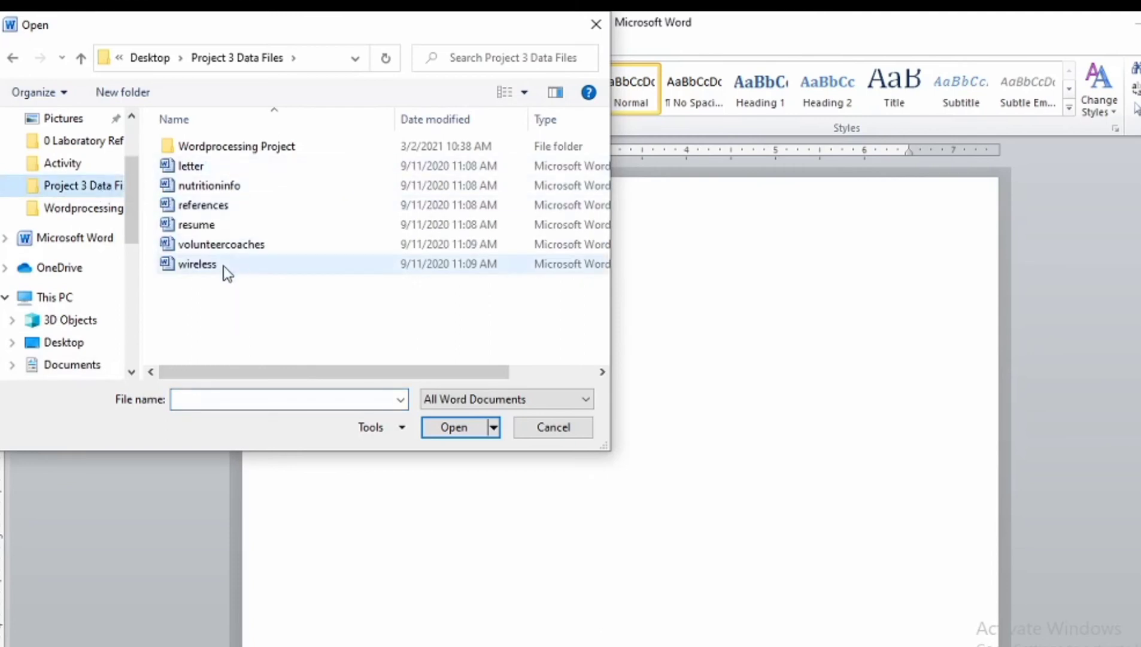
pyautogui.click(223, 207)
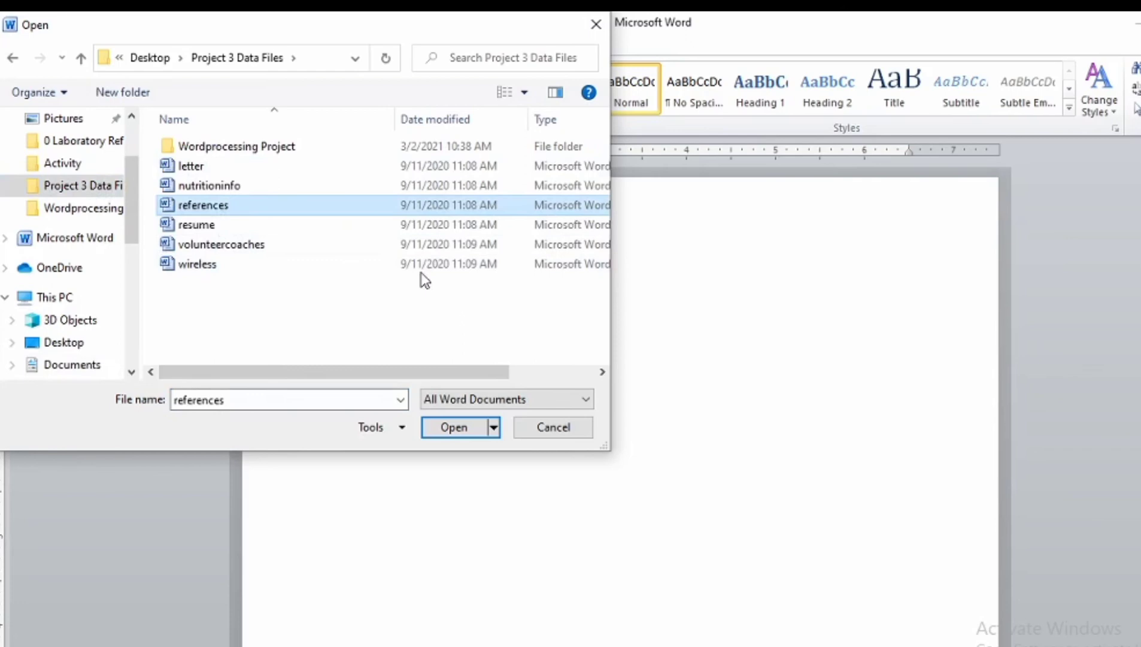
pyautogui.click(470, 429)
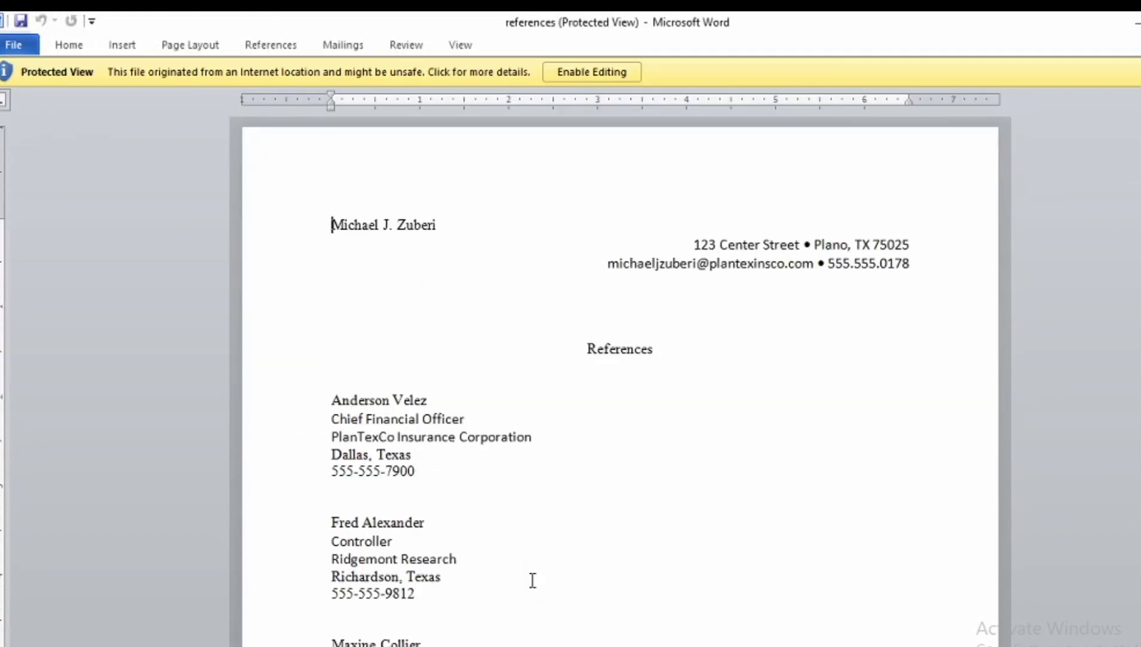
pyautogui.click(598, 77)
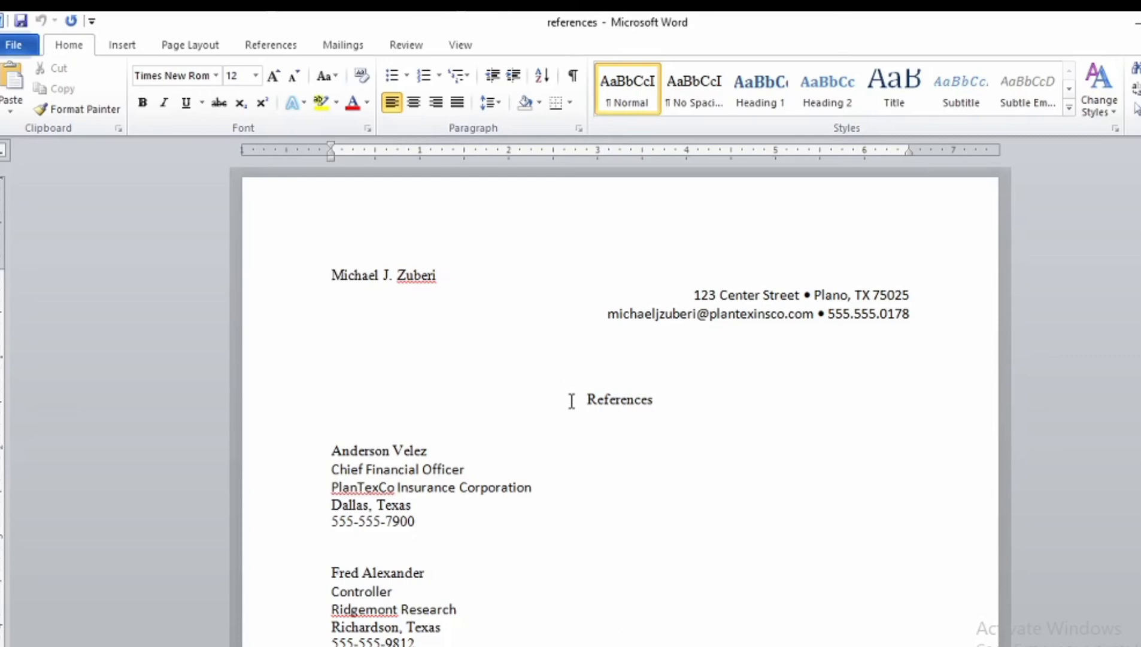
# - Save the references document as mzreferences in the Wordprocessing Project folder
pyautogui.click(13, 46)
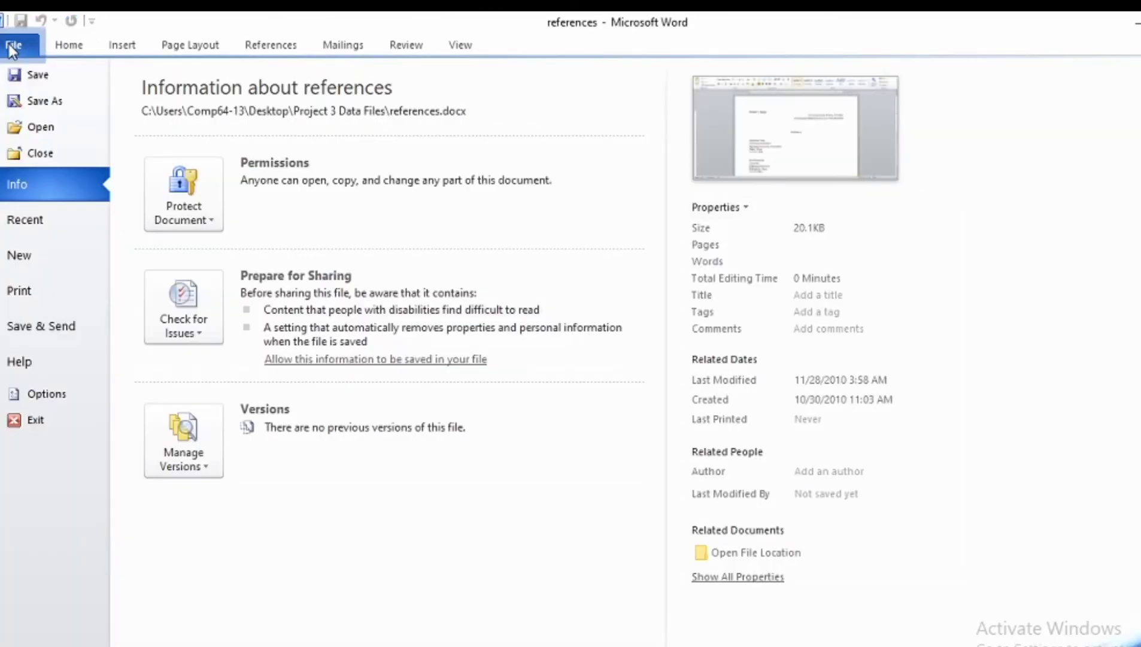
pyautogui.click(18, 103)
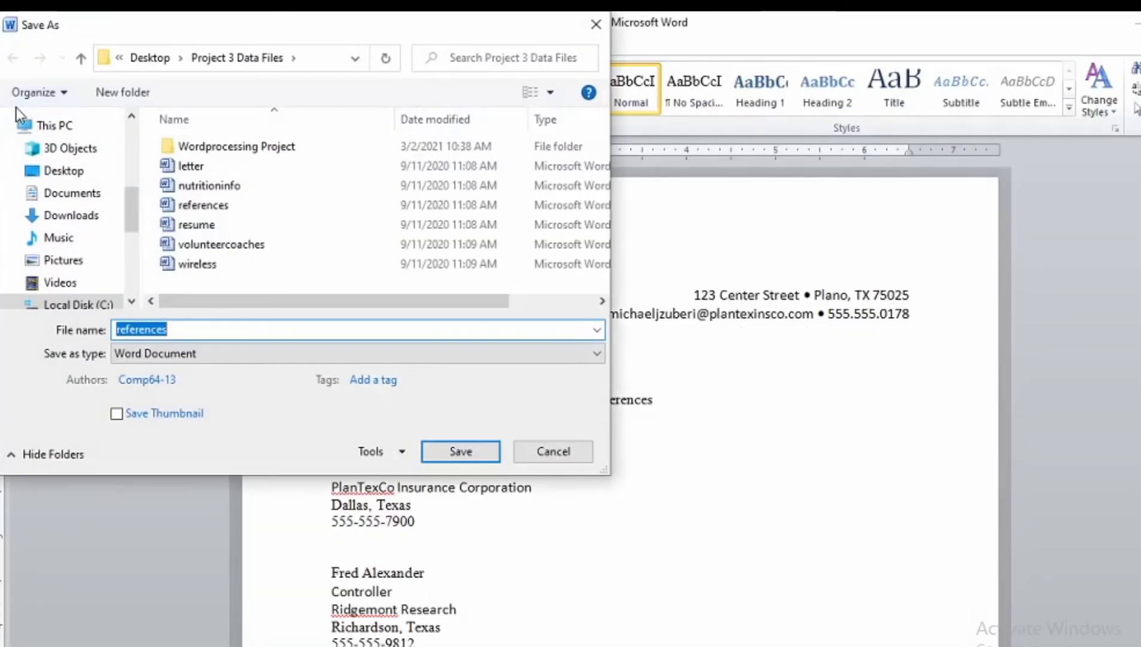
pyautogui.click(117, 331)
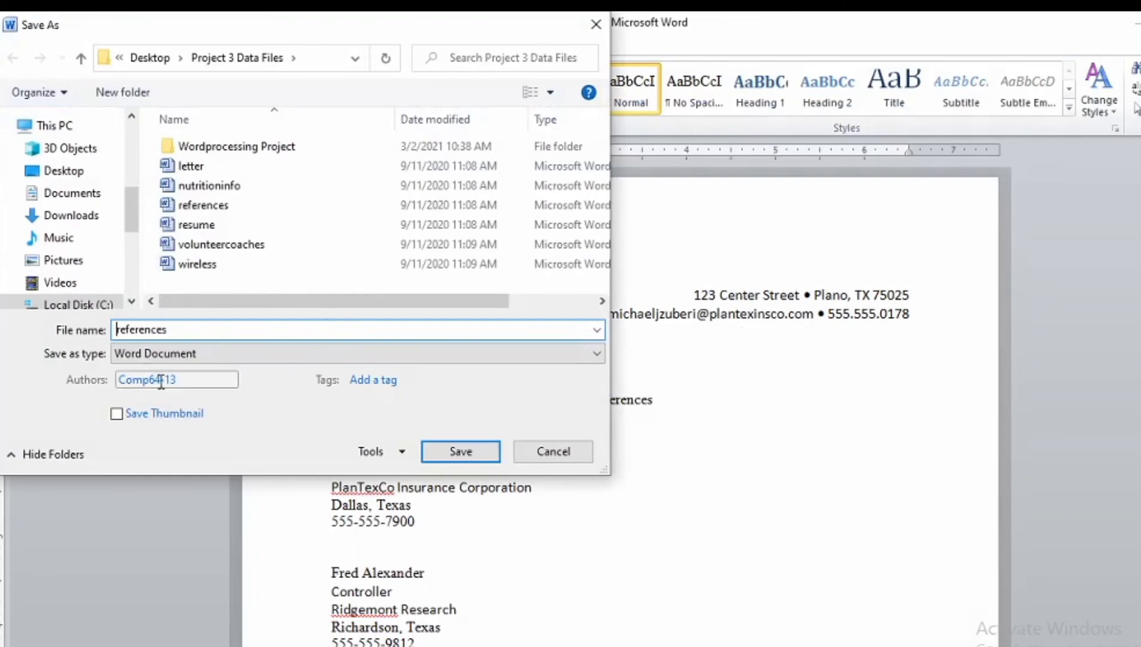
pyautogui.write('mz')
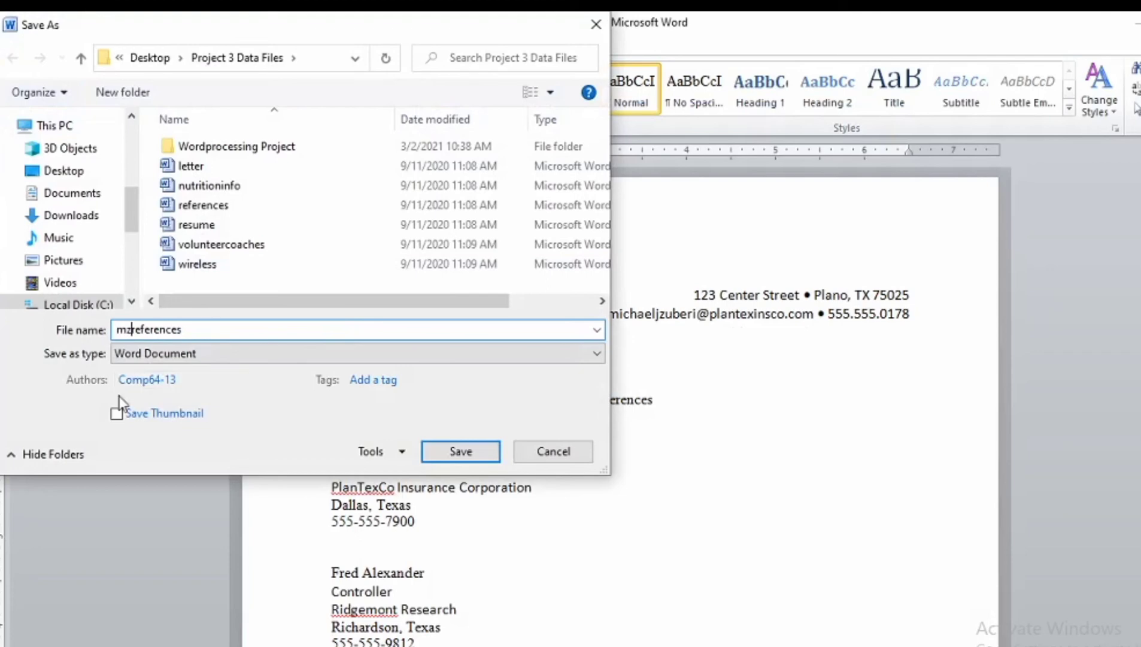
pyautogui.click(261, 153)
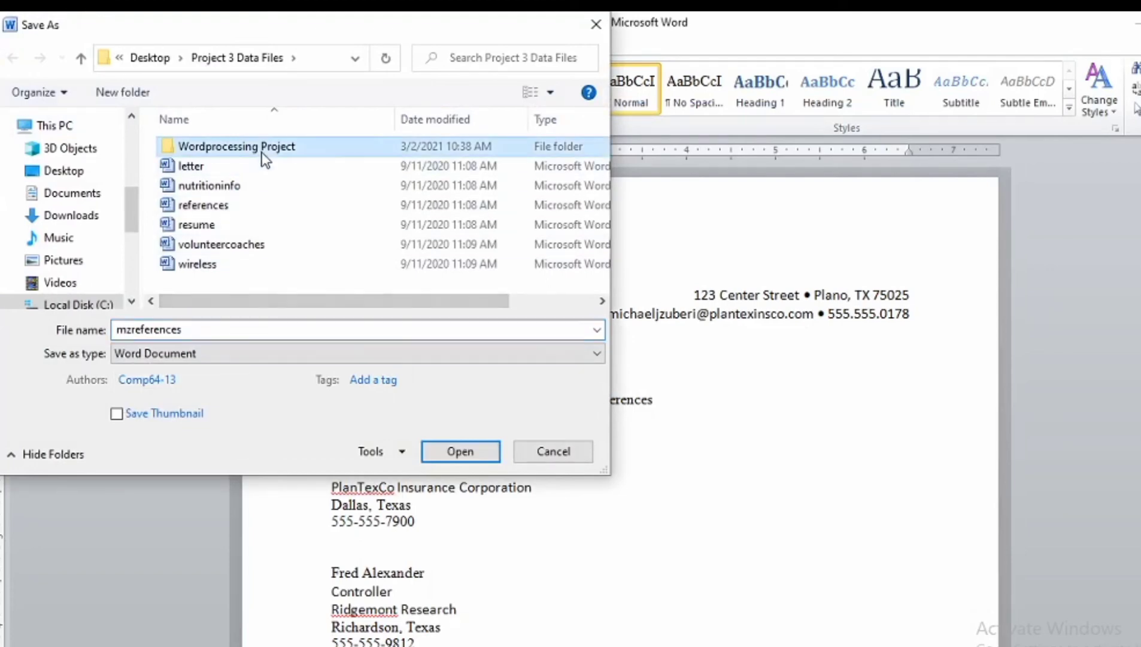
pyautogui.doubleClick(262, 152)
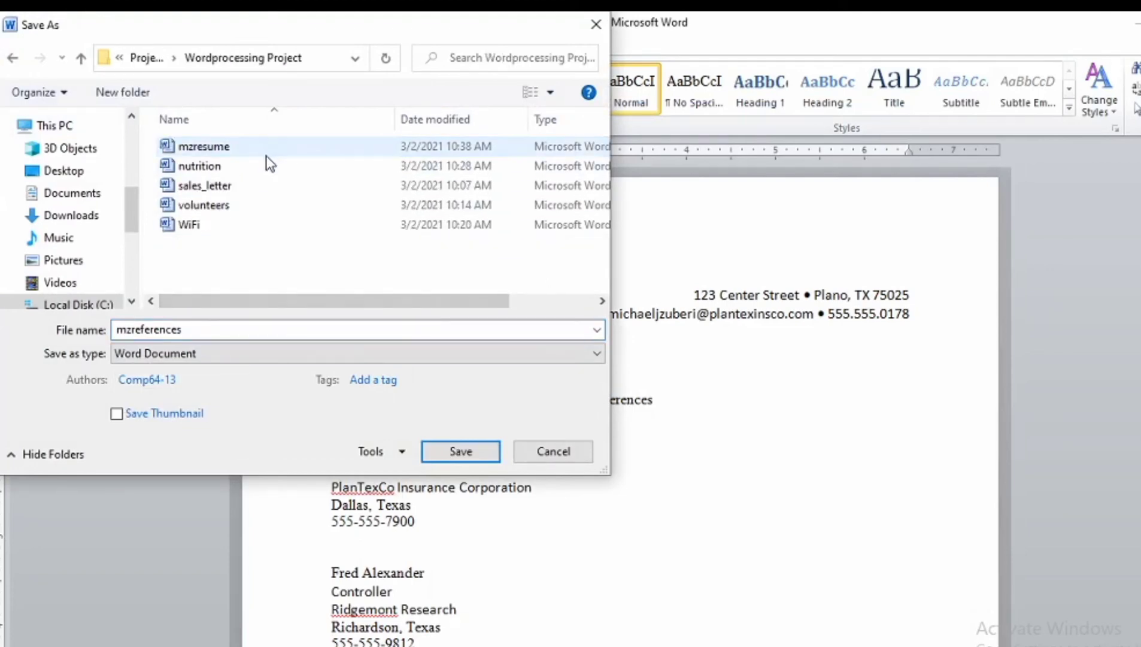
pyautogui.click(485, 448)
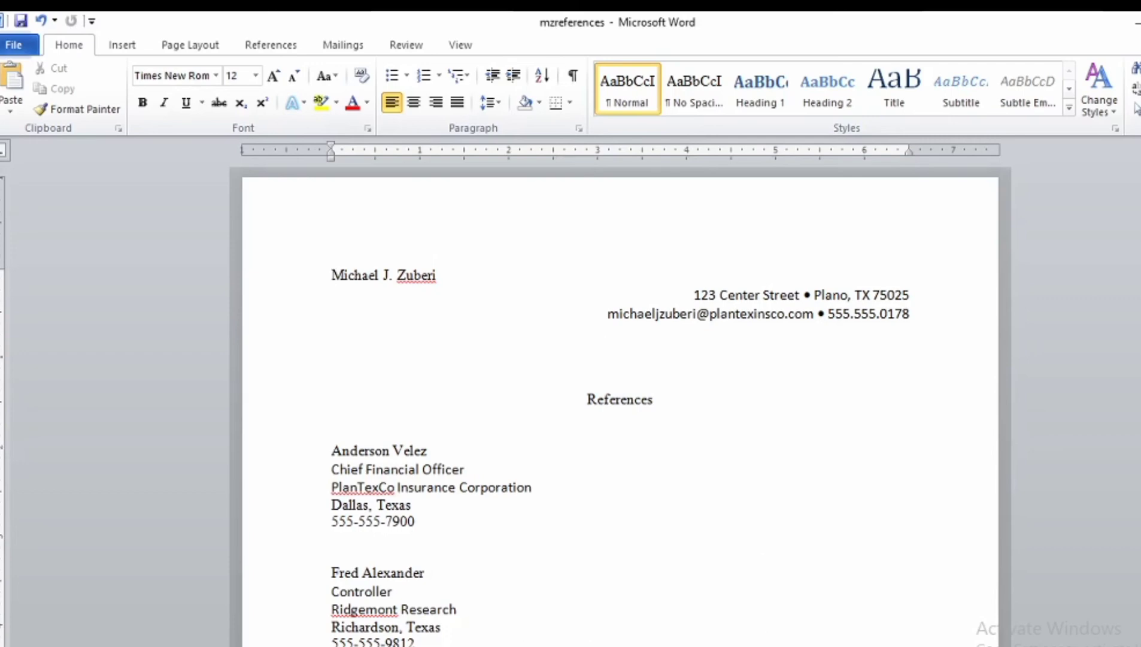
# - Open the mzresume document from the Wordprocessing Project folder
pyautogui.click(13, 44)
pyautogui.click(36, 126)
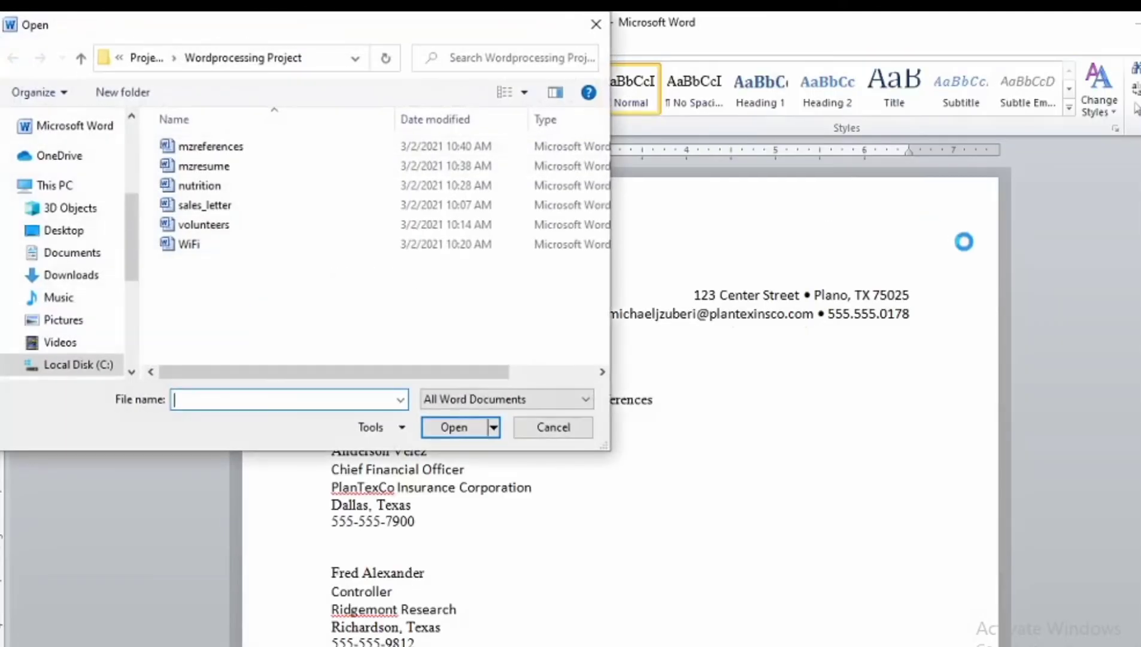
pyautogui.click(205, 168)
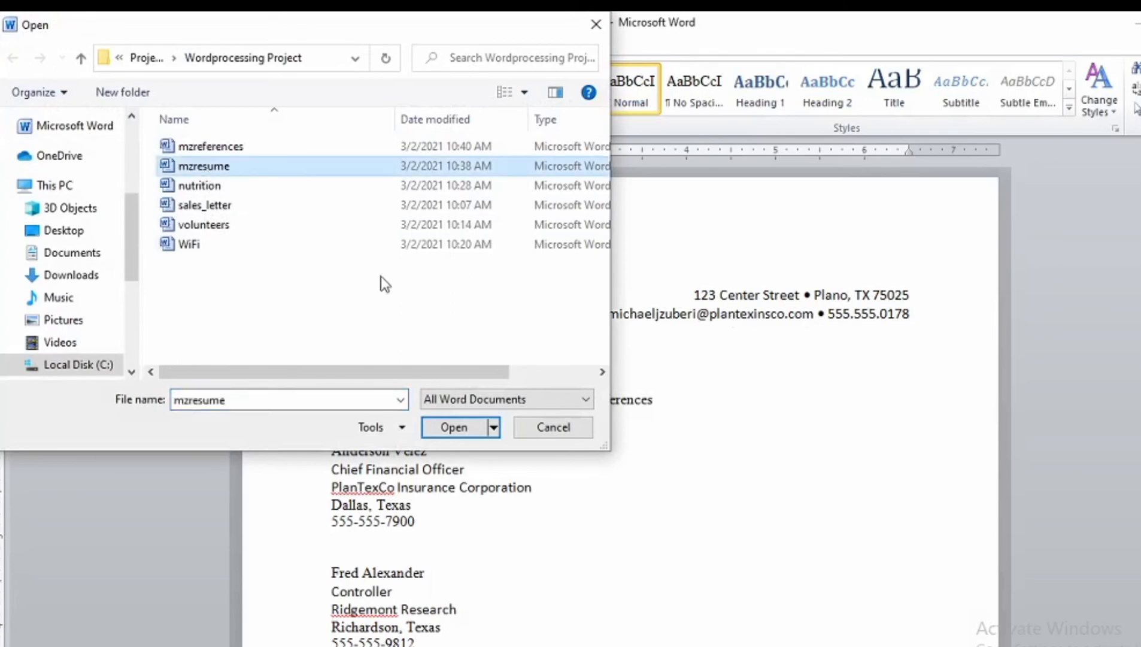
pyautogui.click(451, 429)
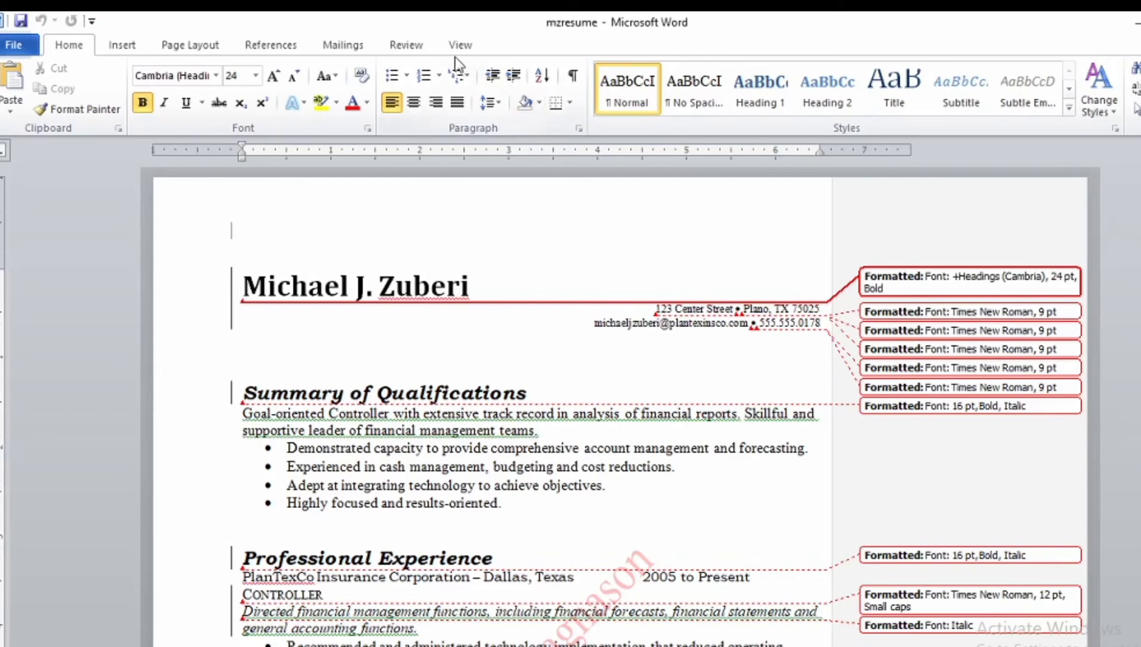
# - Display mzresume's markup as Final and view it side by side with mzreferences
pyautogui.click(406, 45)
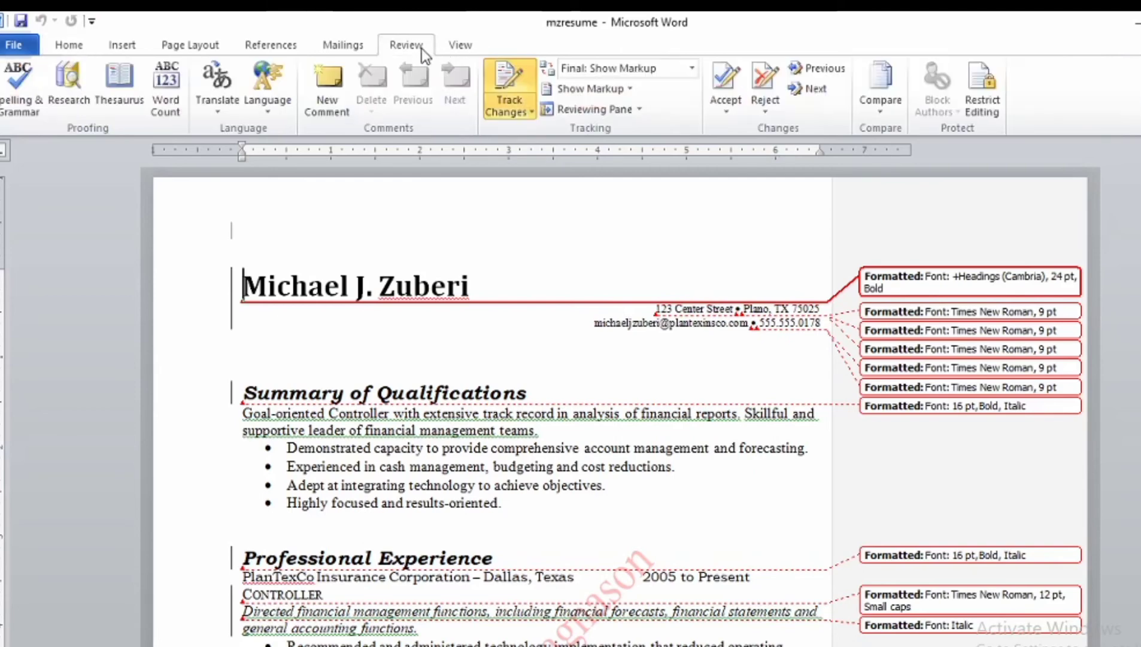
pyautogui.click(692, 68)
pyautogui.click(620, 105)
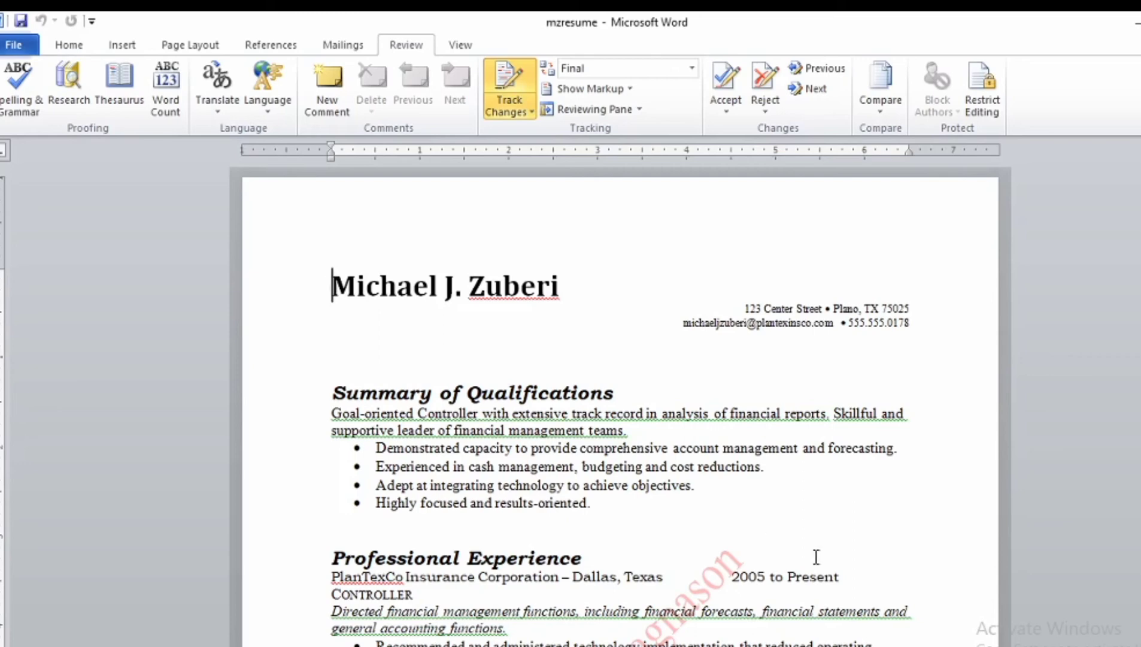
pyautogui.click(448, 48)
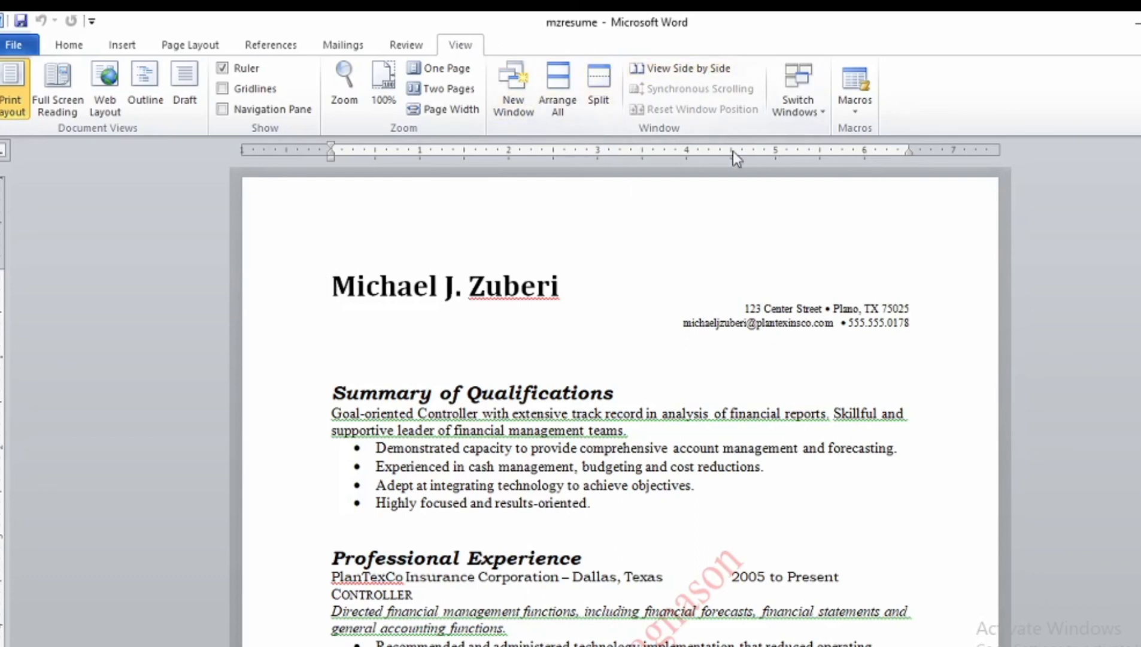
pyautogui.click(695, 70)
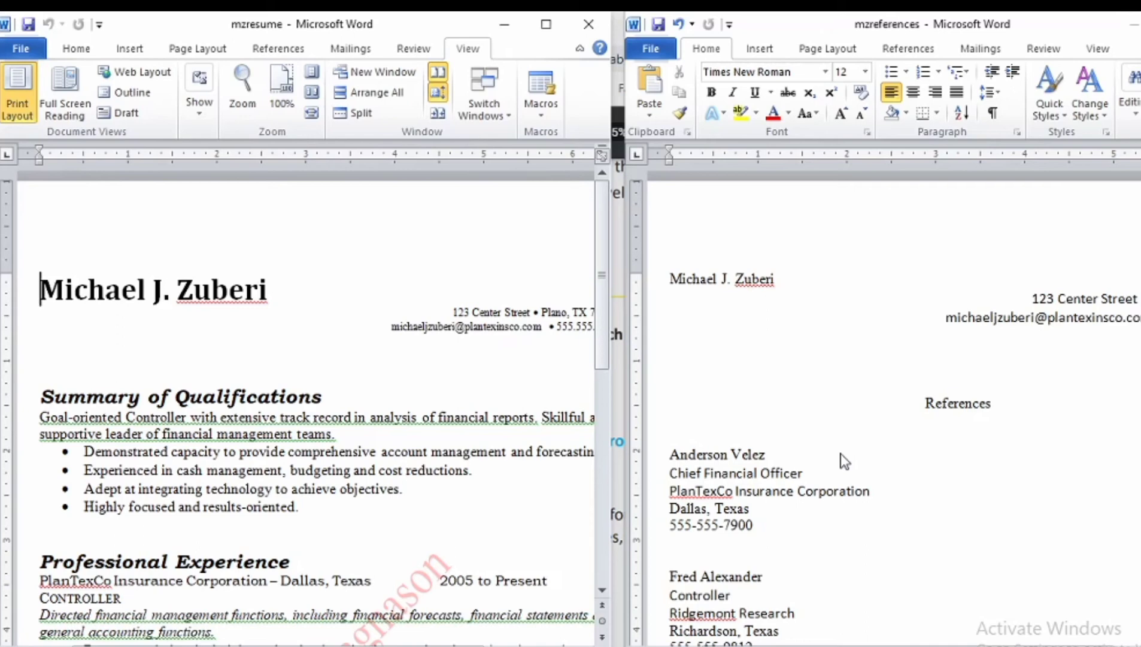
# - Turn on Track Changes in mzreferences and set its markup display to Final
pyautogui.click(1039, 53)
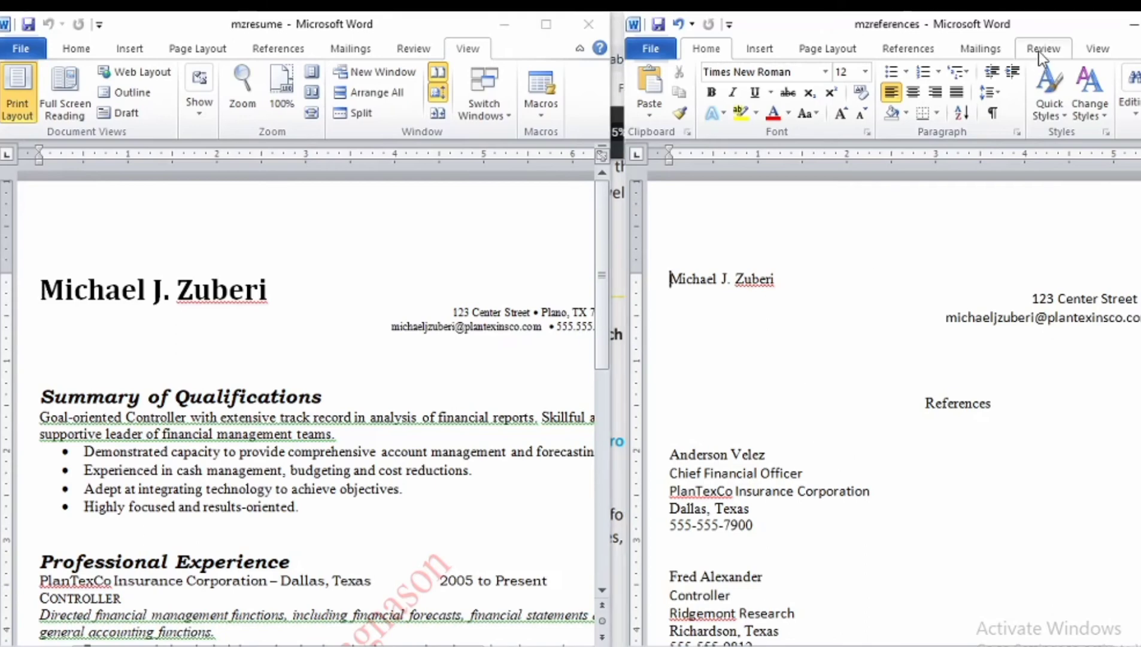
pyautogui.click(1039, 52)
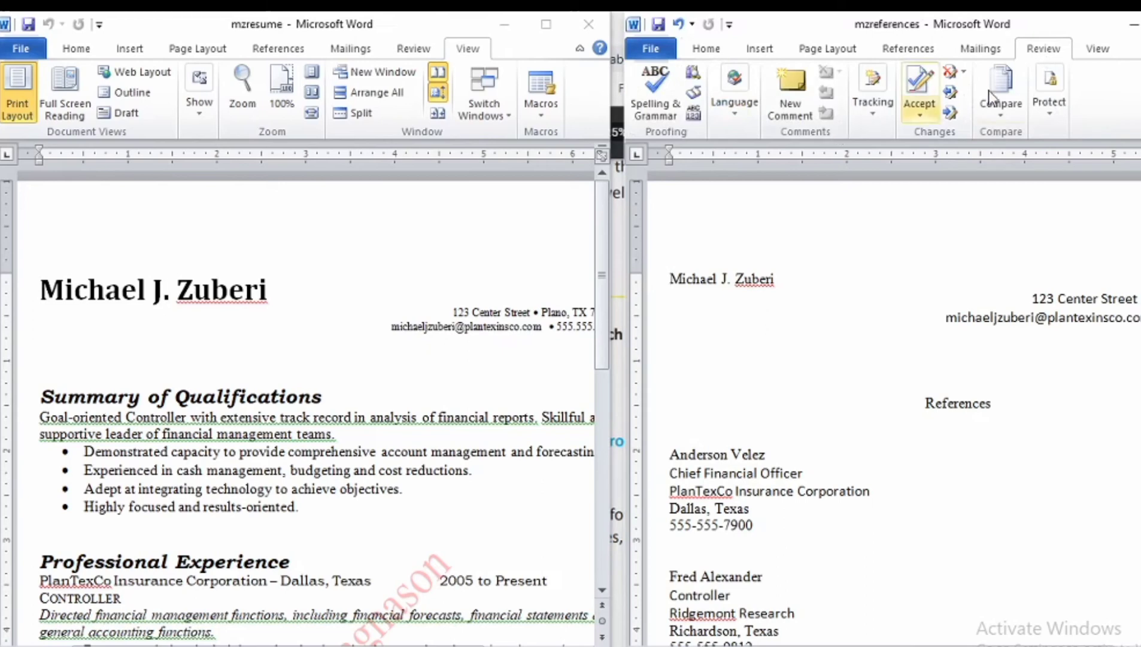
pyautogui.click(875, 111)
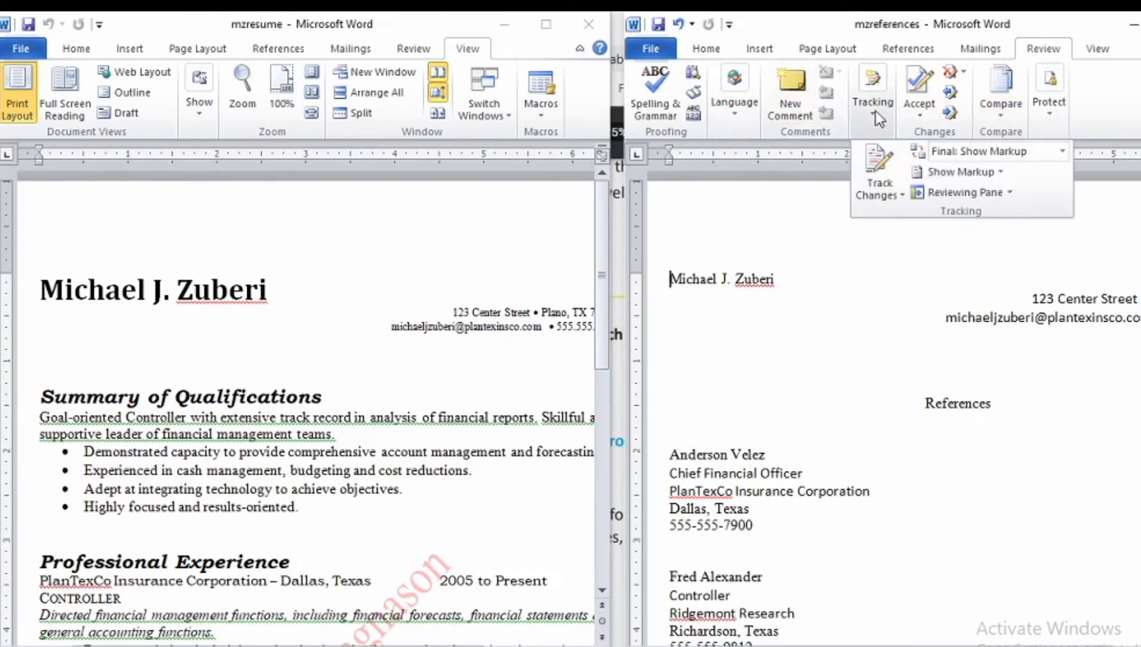
pyautogui.click(885, 164)
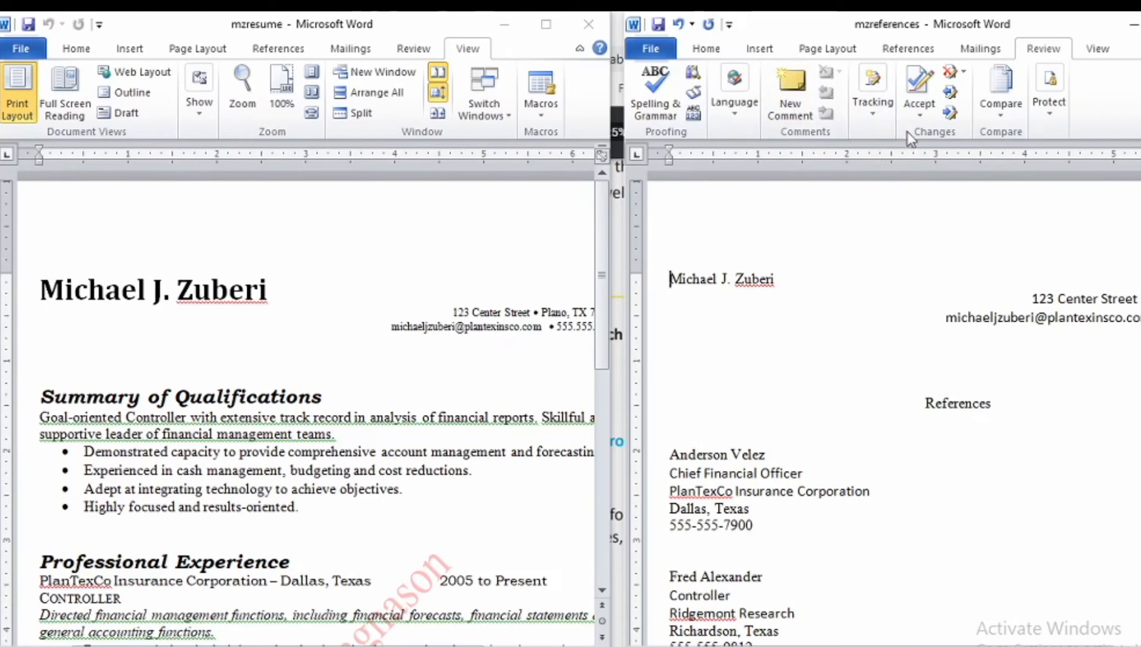
pyautogui.click(872, 76)
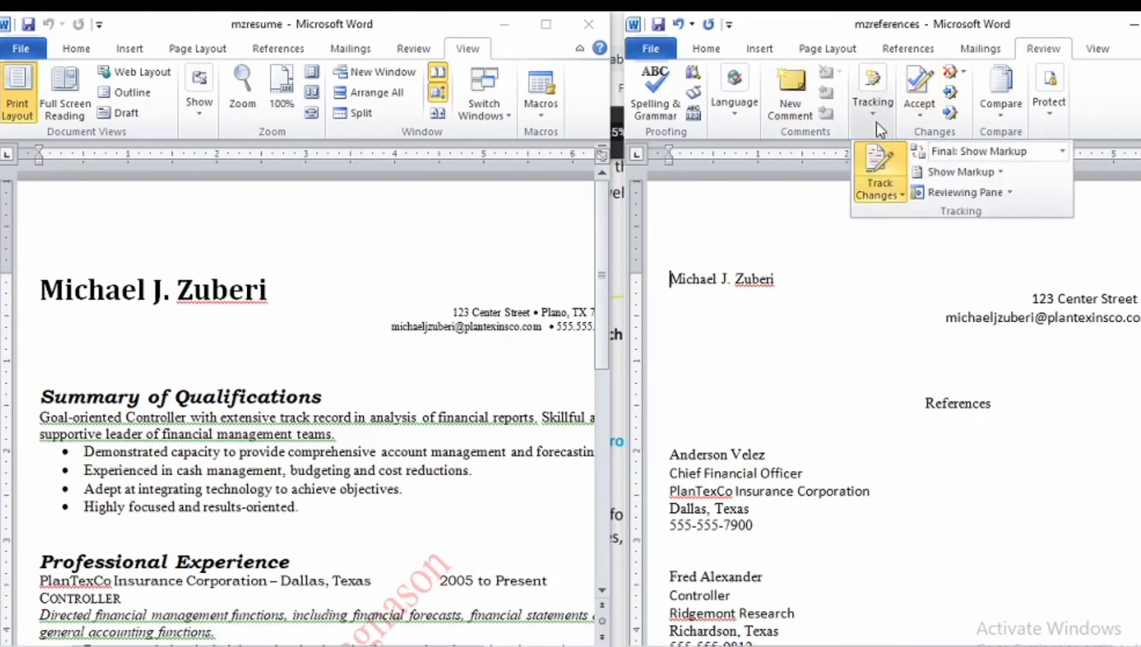
pyautogui.click(1063, 156)
pyautogui.click(1004, 187)
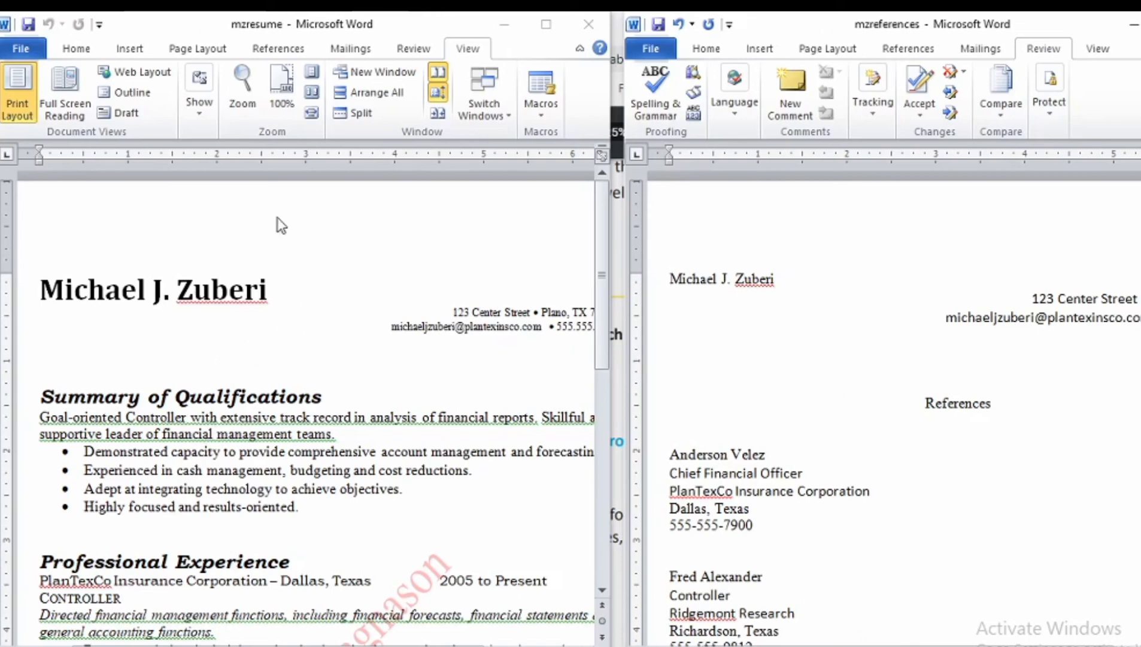
# - Copy the formatting of the name heading in mzresume onto the name line in mzreferences with Format Painter
pyautogui.click(67, 52)
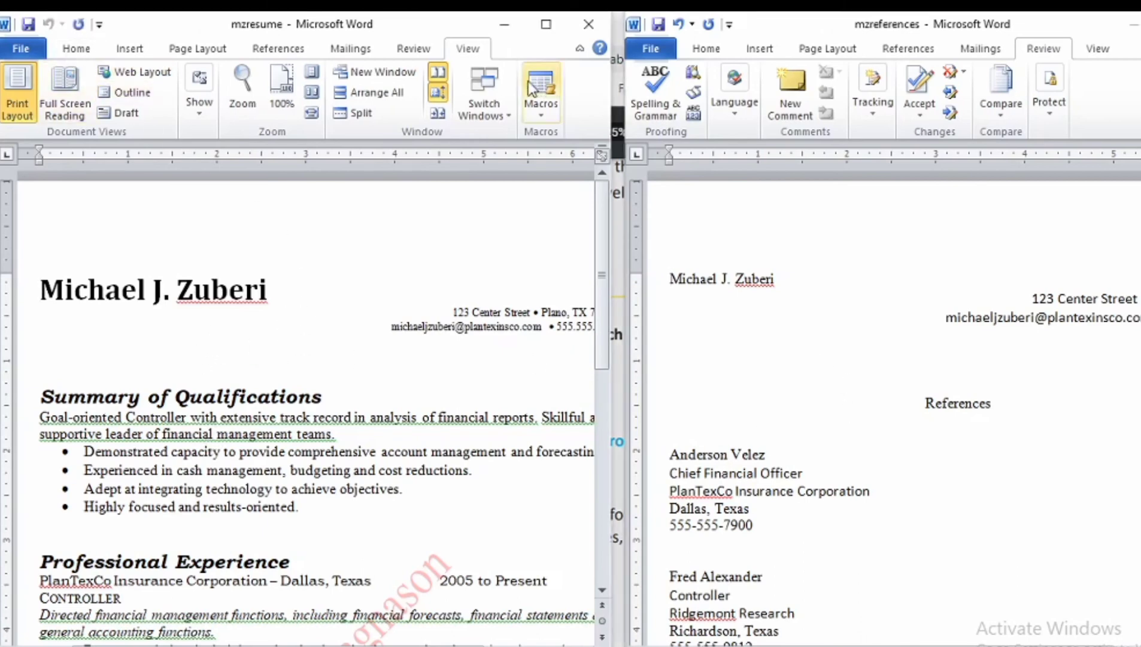
pyautogui.click(76, 49)
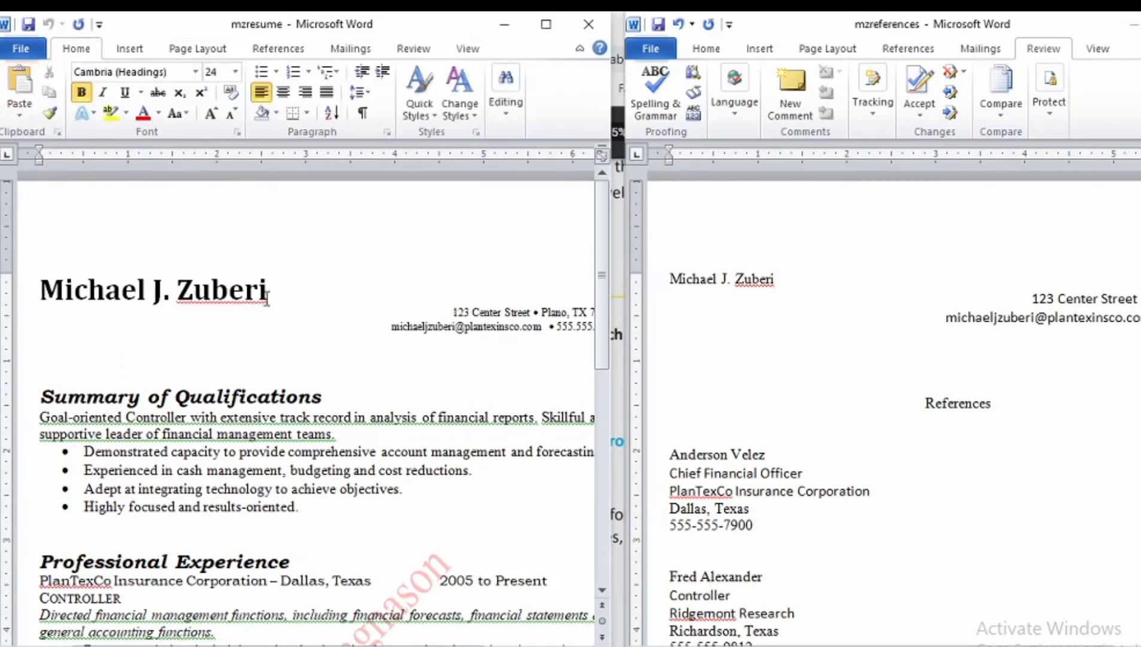
pyautogui.moveTo(269, 292); pyautogui.dragTo(230, 293)
pyautogui.tripleClick(107, 288)
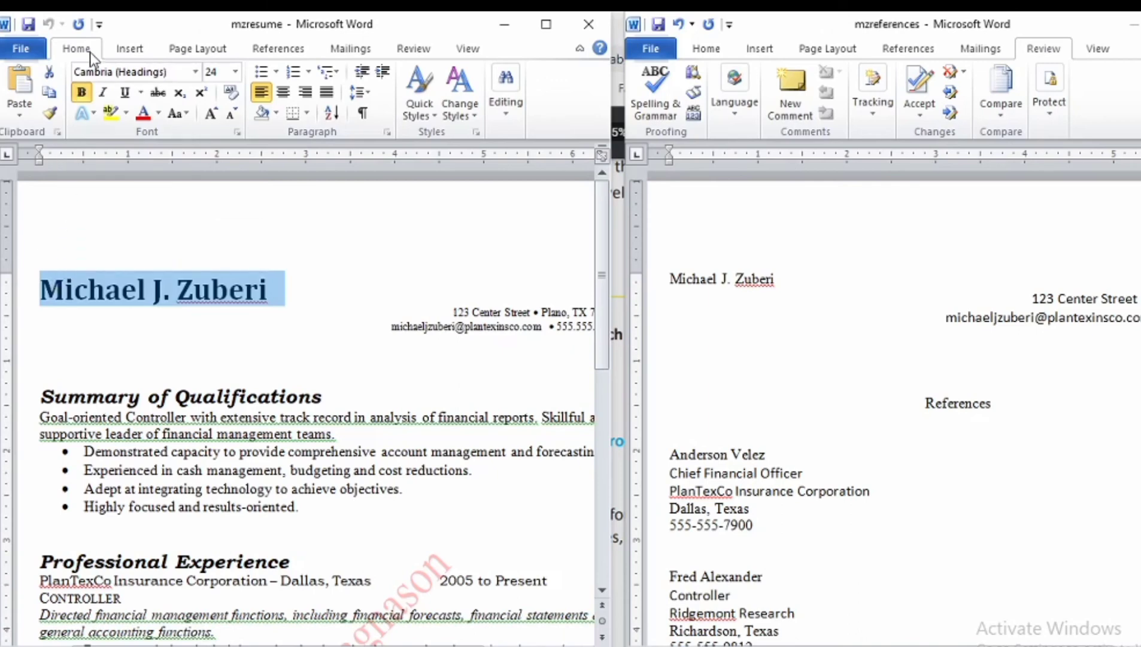
pyautogui.click(47, 116)
pyautogui.click(743, 275)
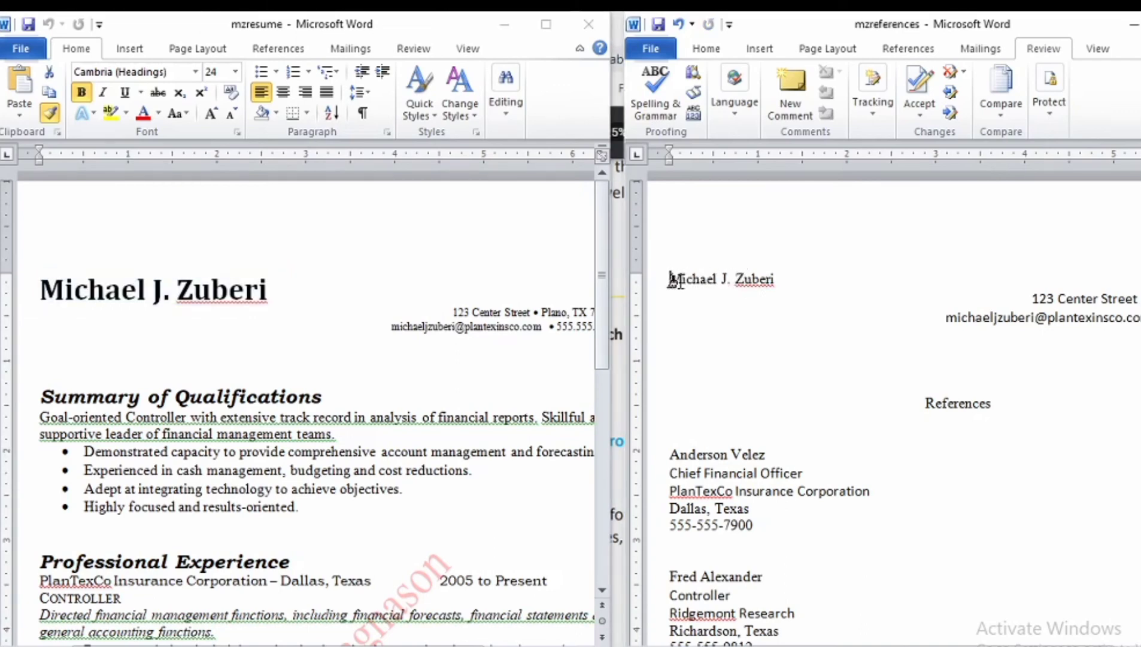
pyautogui.moveTo(676, 279); pyautogui.dragTo(780, 282)
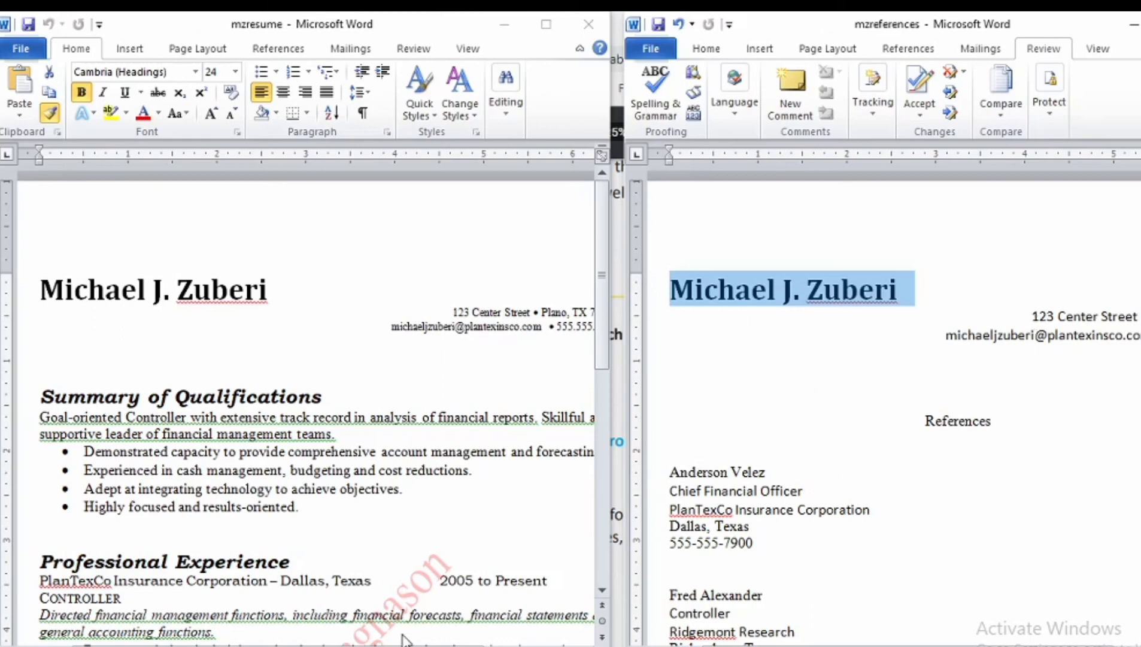
# - Copy the formatting of mzresume's address and e-mail lines onto the matching contact lines in mzreferences with Format Painter
pyautogui.moveTo(406, 646); pyautogui.dragTo(501, 640)
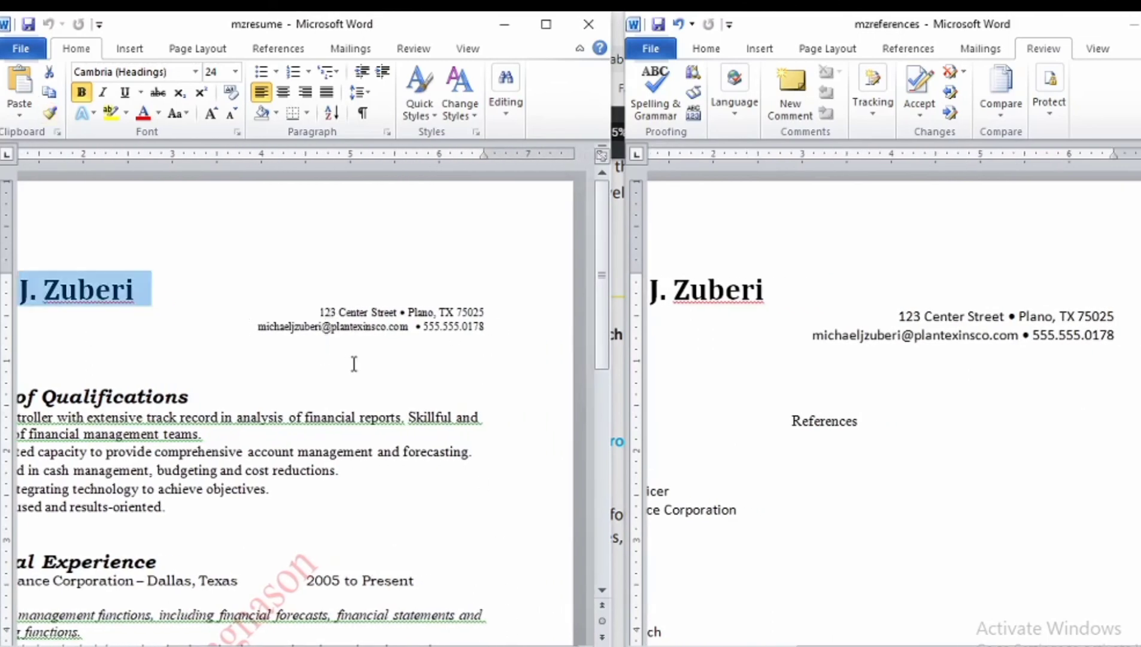
pyautogui.click(326, 312)
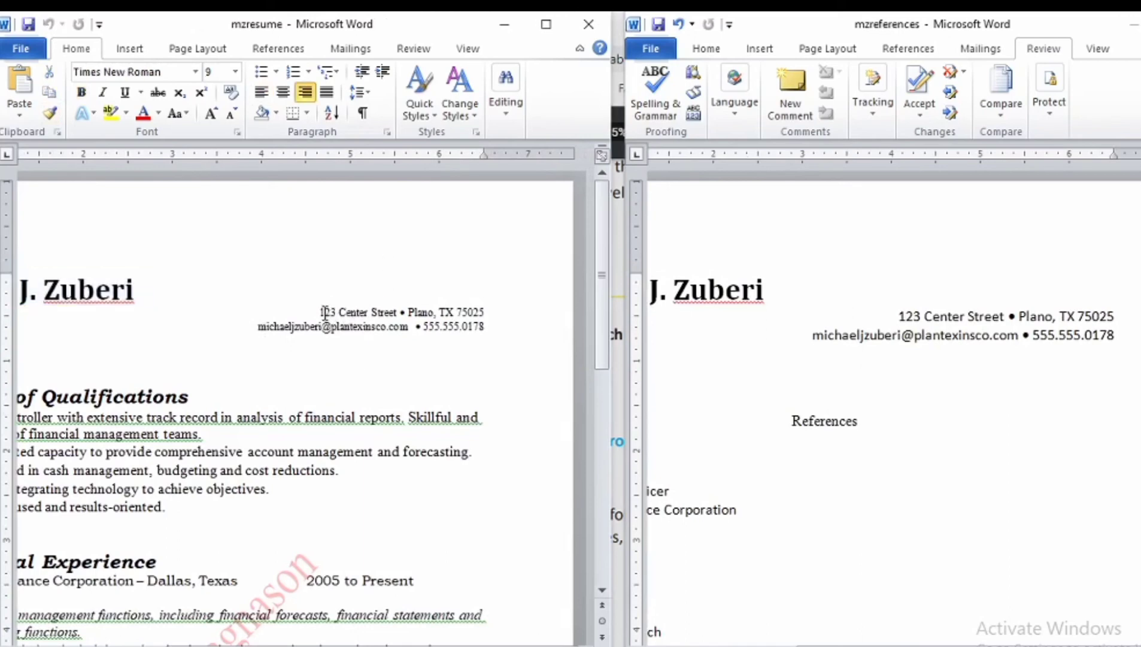
pyautogui.moveTo(321, 312); pyautogui.dragTo(487, 329)
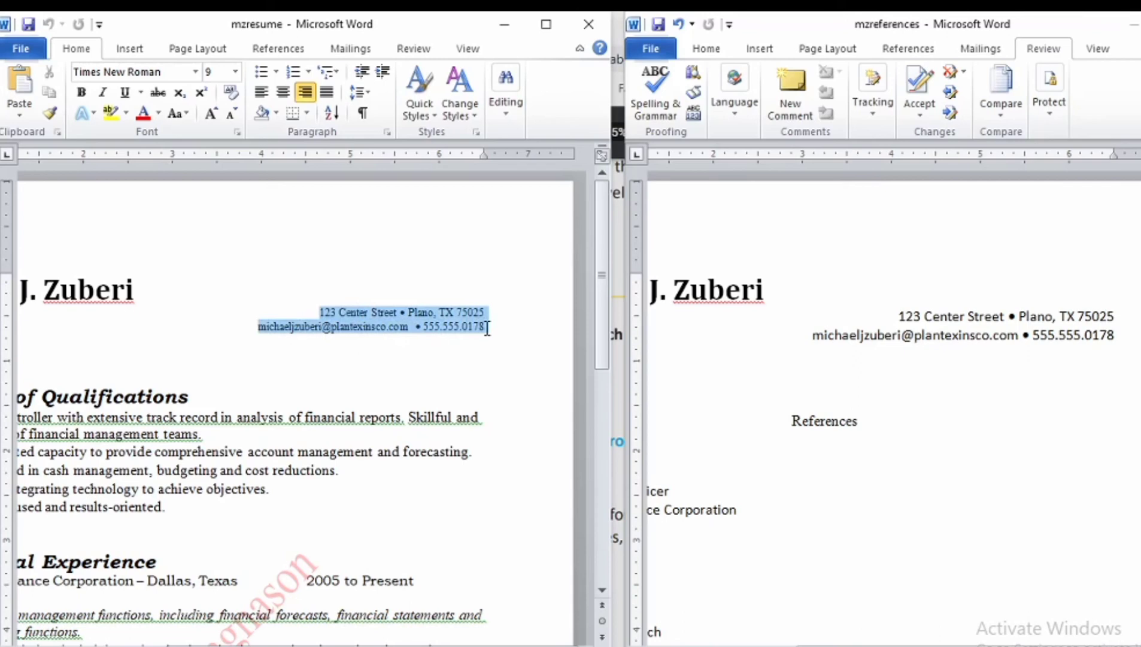
pyautogui.click(53, 118)
pyautogui.click(911, 322)
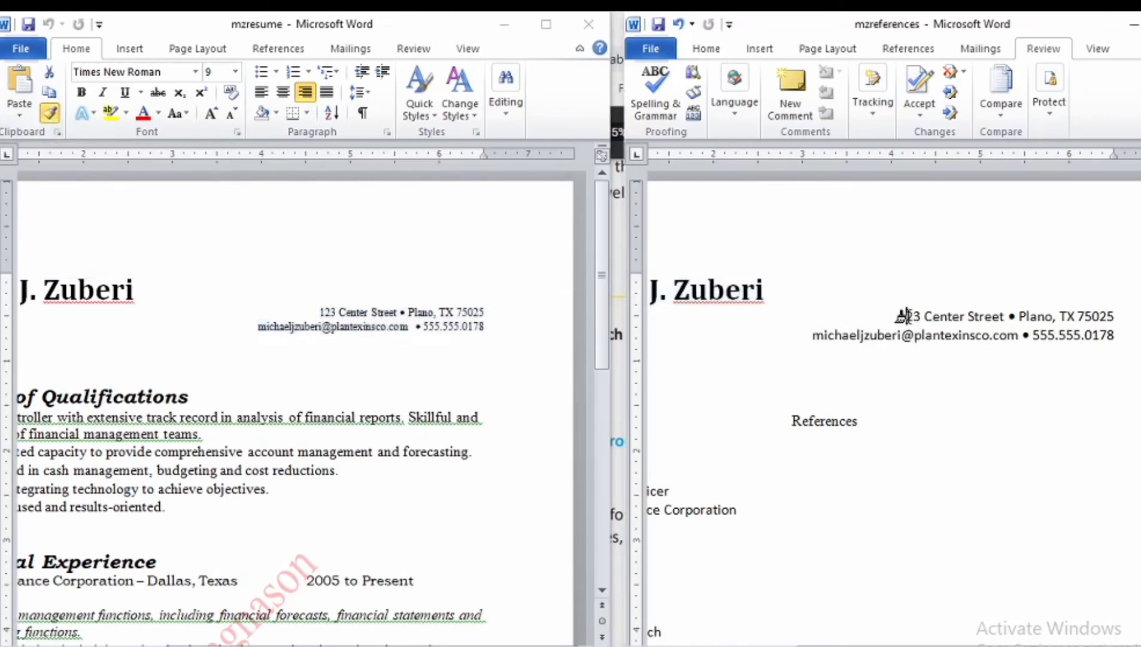
pyautogui.moveTo(911, 322); pyautogui.dragTo(1108, 339)
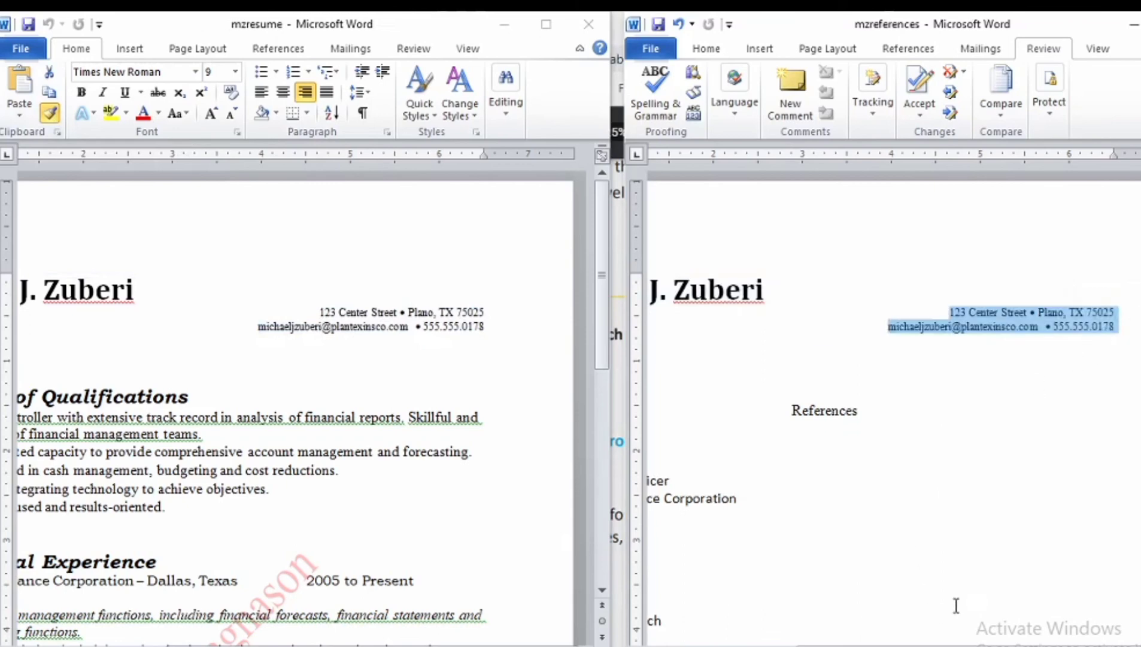
# - Copy the formatting of the Controller job title in mzresume onto the Chief Financial Officer line in mzreferences with Format Painter
pyautogui.moveTo(335, 646); pyautogui.dragTo(218, 646)
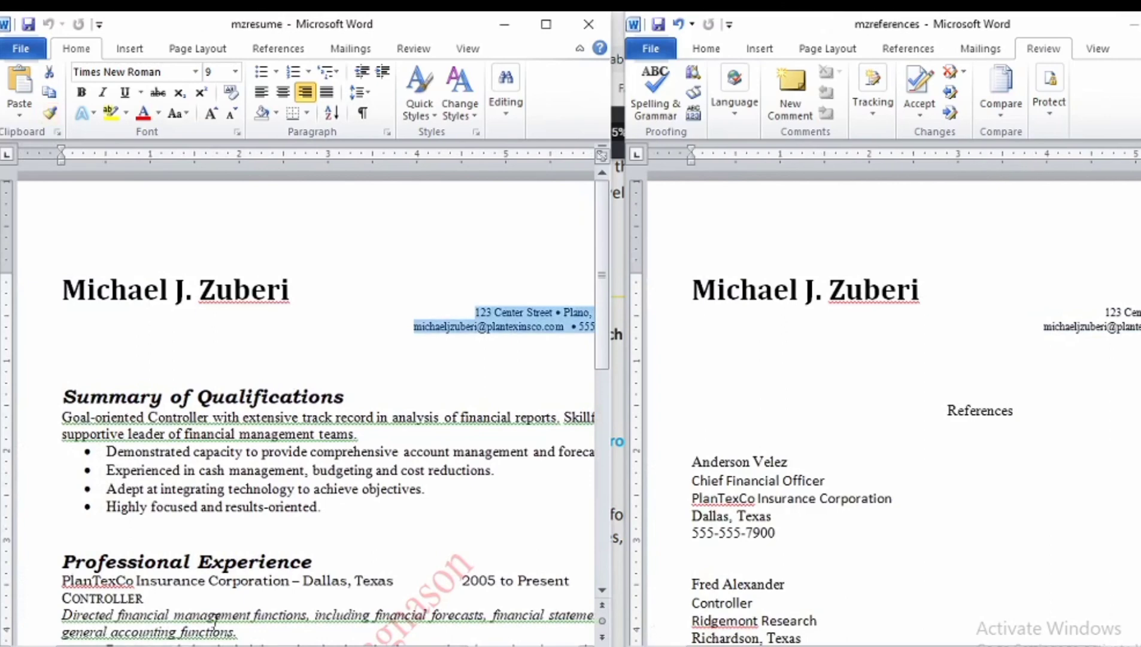
pyautogui.scroll(-2, 328, 382)
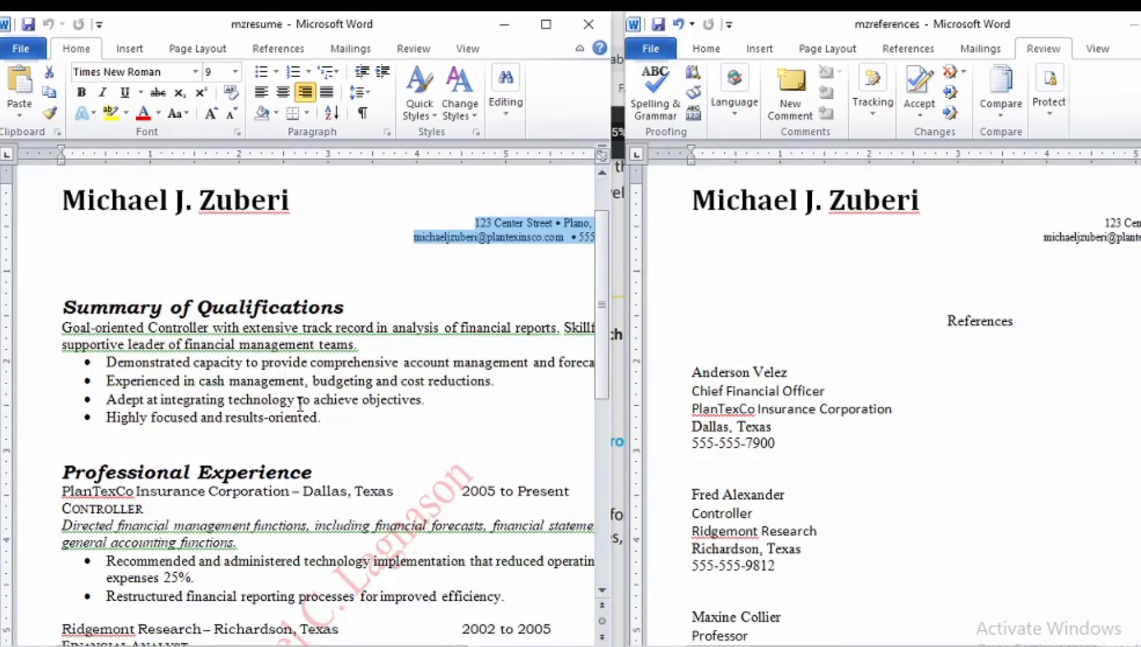
pyautogui.scroll(-1, 231, 426)
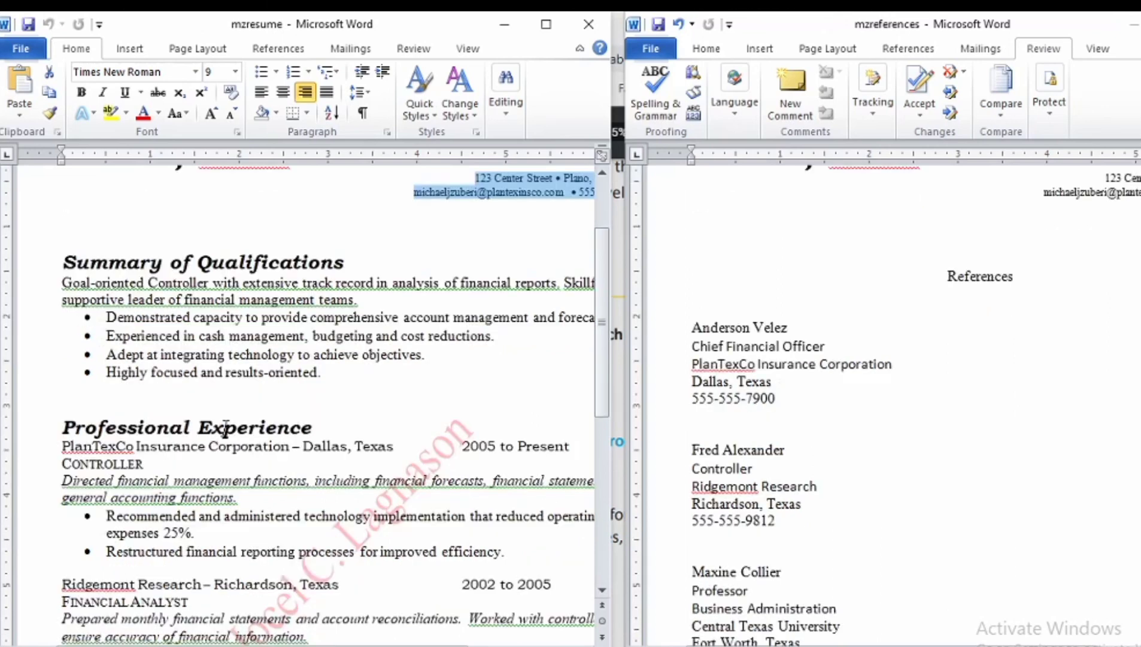
pyautogui.click(61, 465)
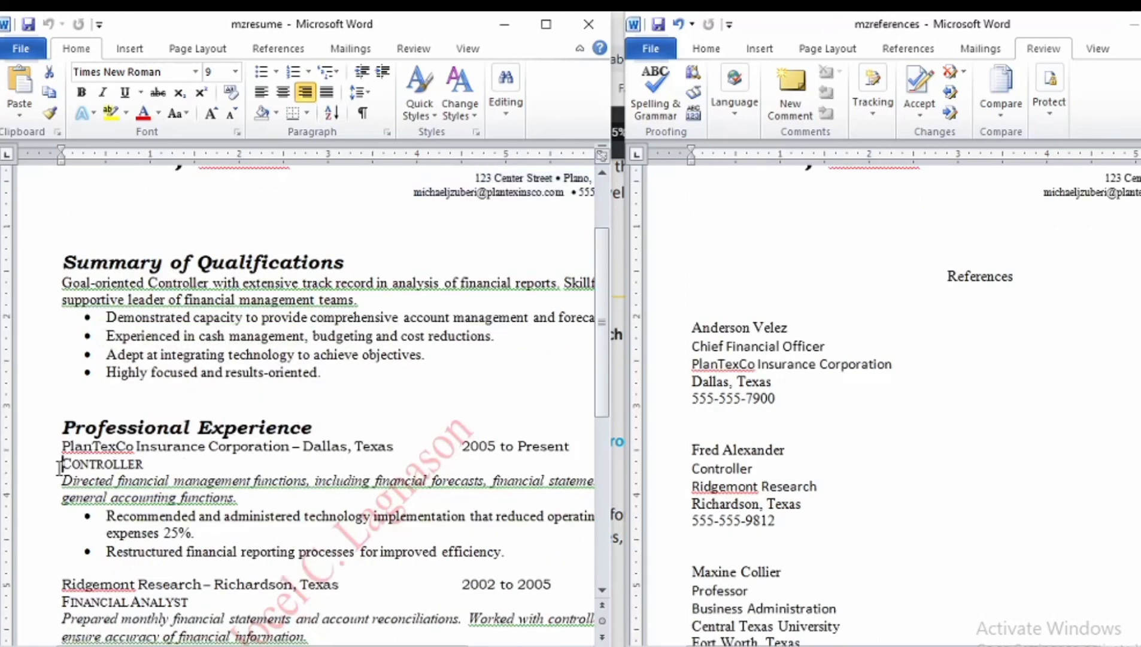
pyautogui.moveTo(61, 466); pyautogui.dragTo(149, 468)
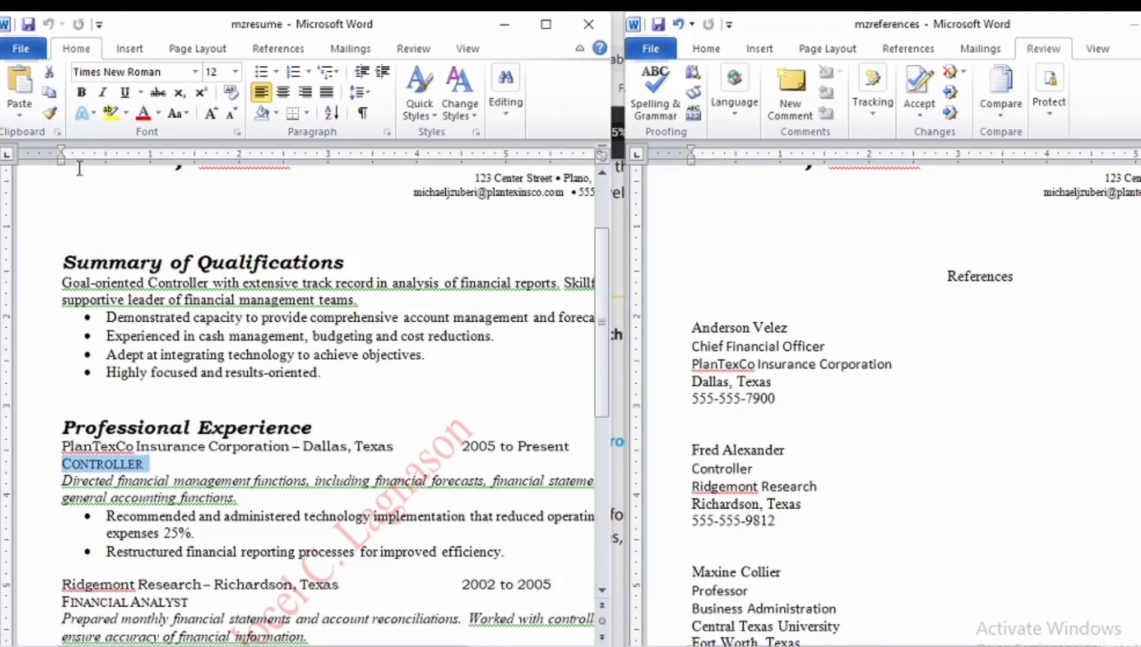
pyautogui.click(48, 117)
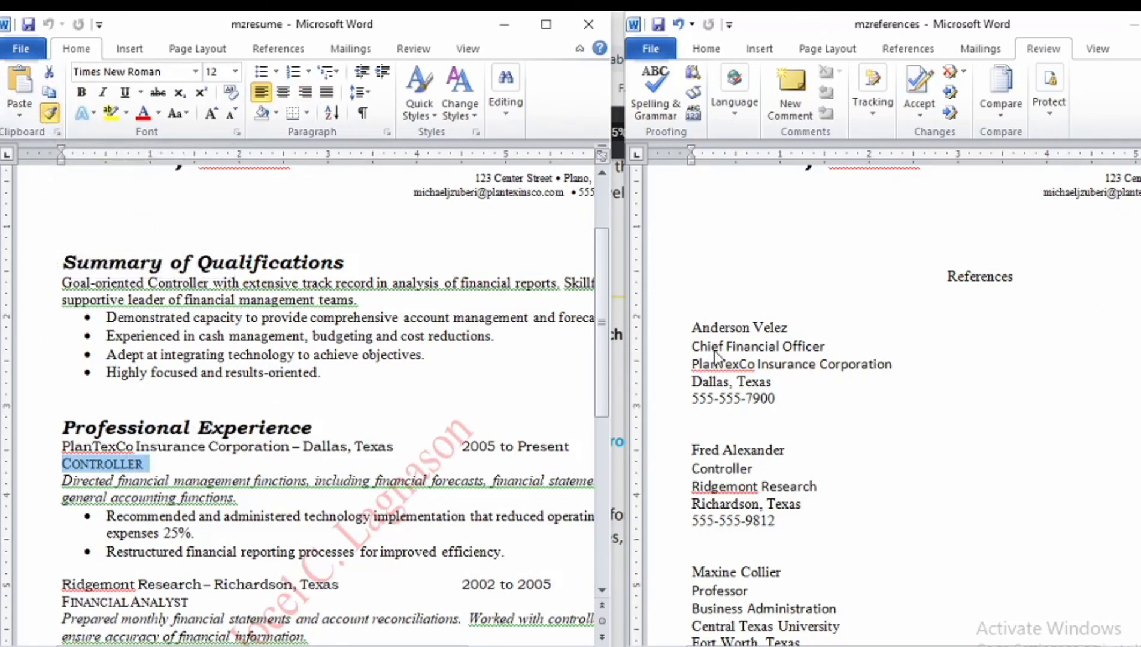
pyautogui.moveTo(690, 347)
pyautogui.mouseDown()
pyautogui.moveTo(889, 365)
pyautogui.moveTo(836, 350)
pyautogui.mouseUp()
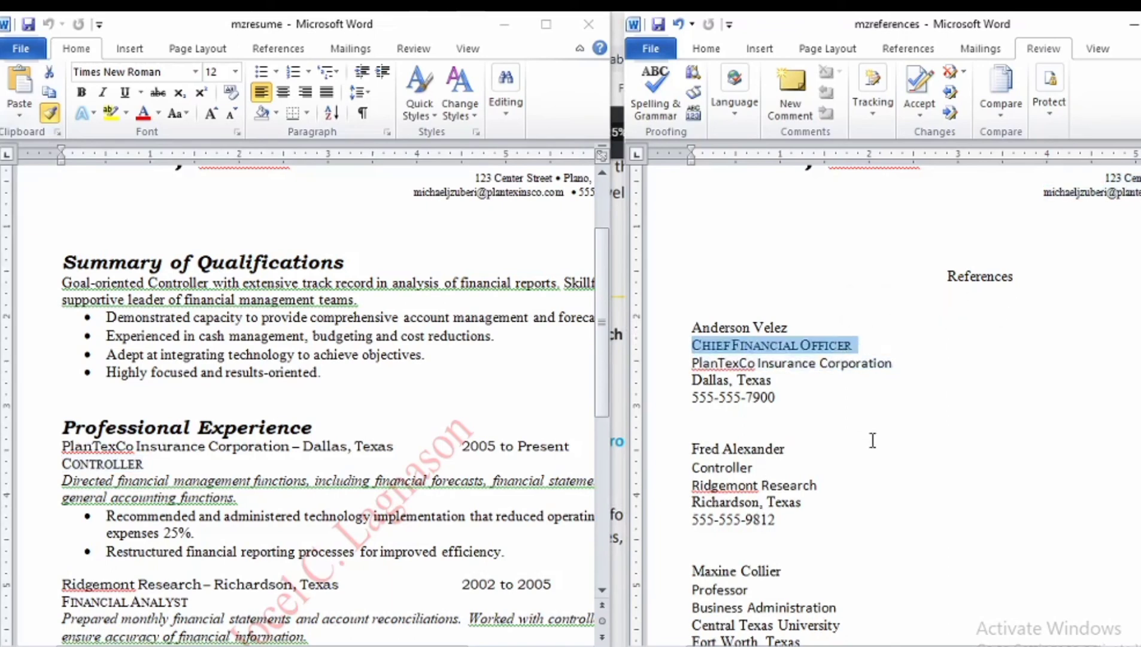
# - Apply the Chief Financial Officer line's formatting to the Controller and Professor job titles in mzreferences with Format Painter
pyautogui.scroll(-3, 912, 435)
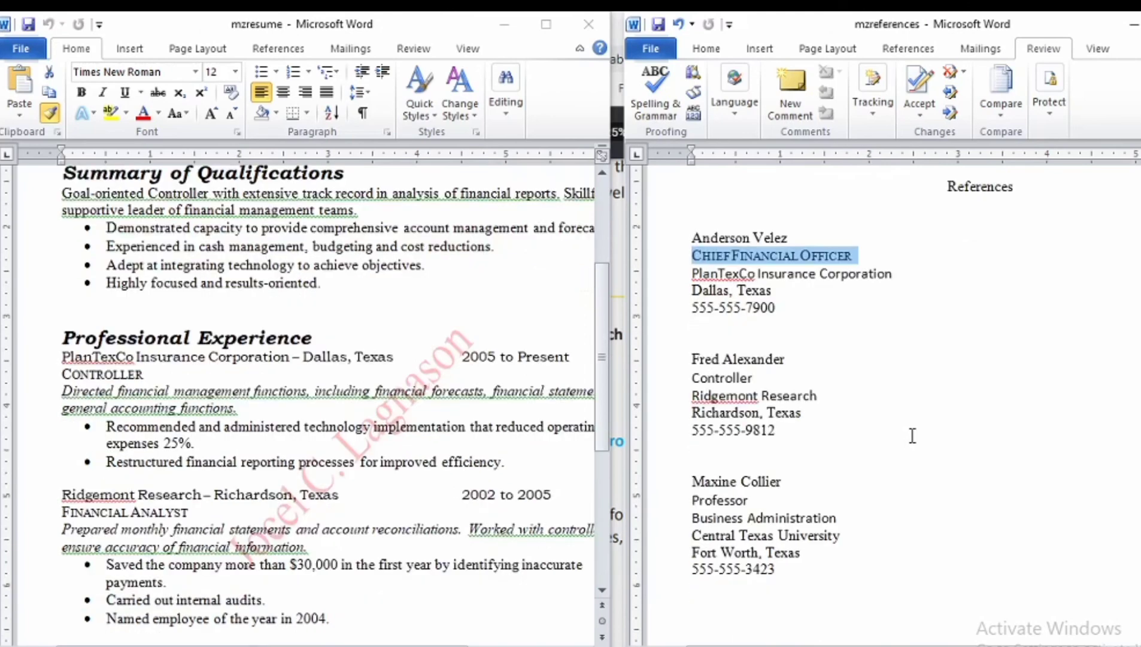
pyautogui.click(704, 47)
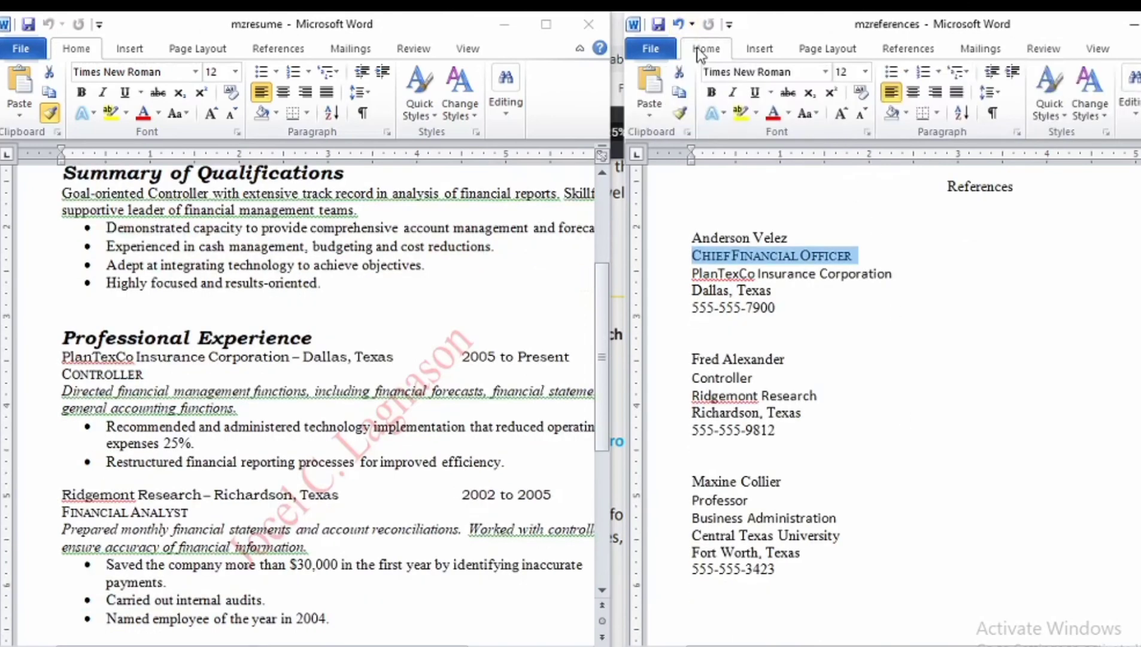
pyautogui.click(686, 116)
pyautogui.moveTo(690, 382); pyautogui.dragTo(754, 378)
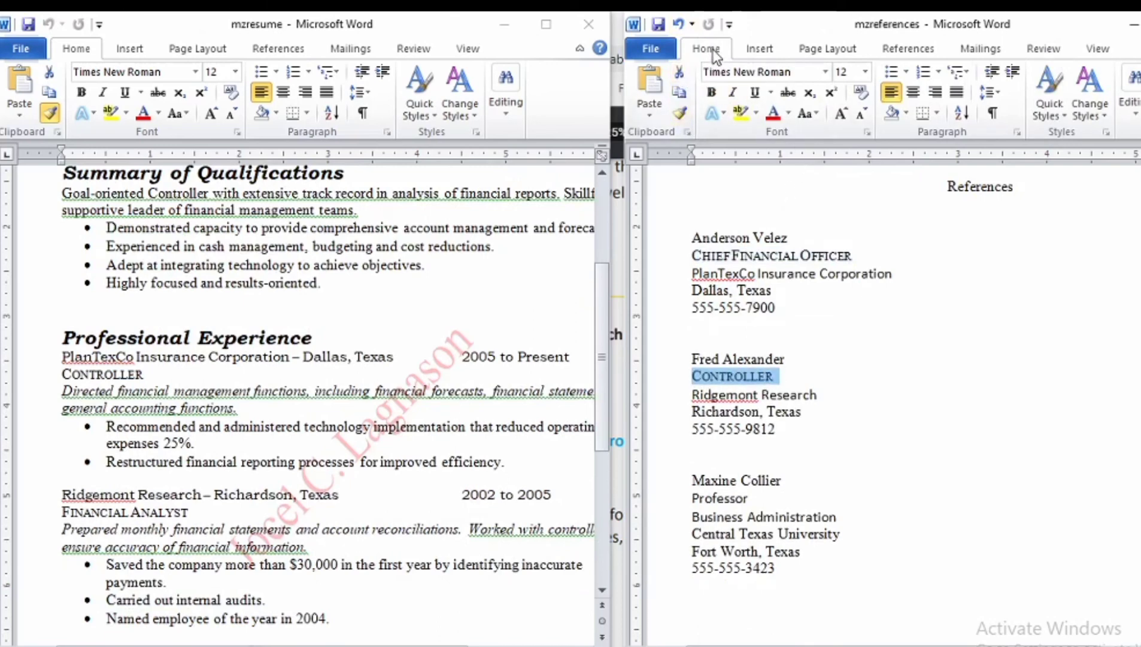
pyautogui.click(683, 116)
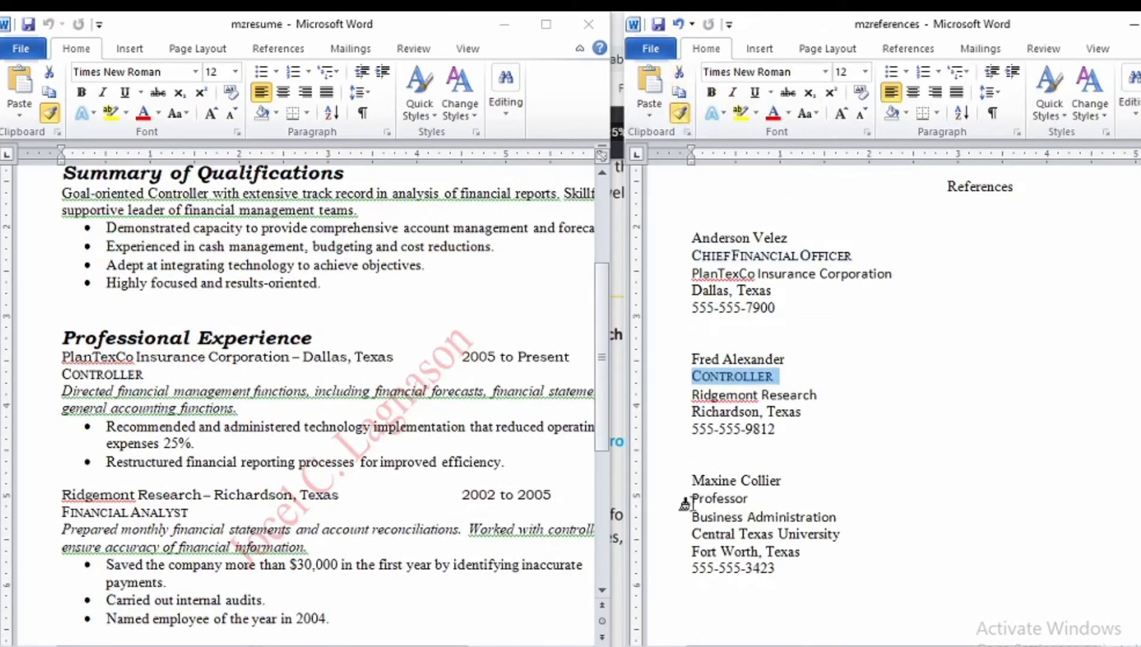
pyautogui.moveTo(692, 499); pyautogui.dragTo(749, 501)
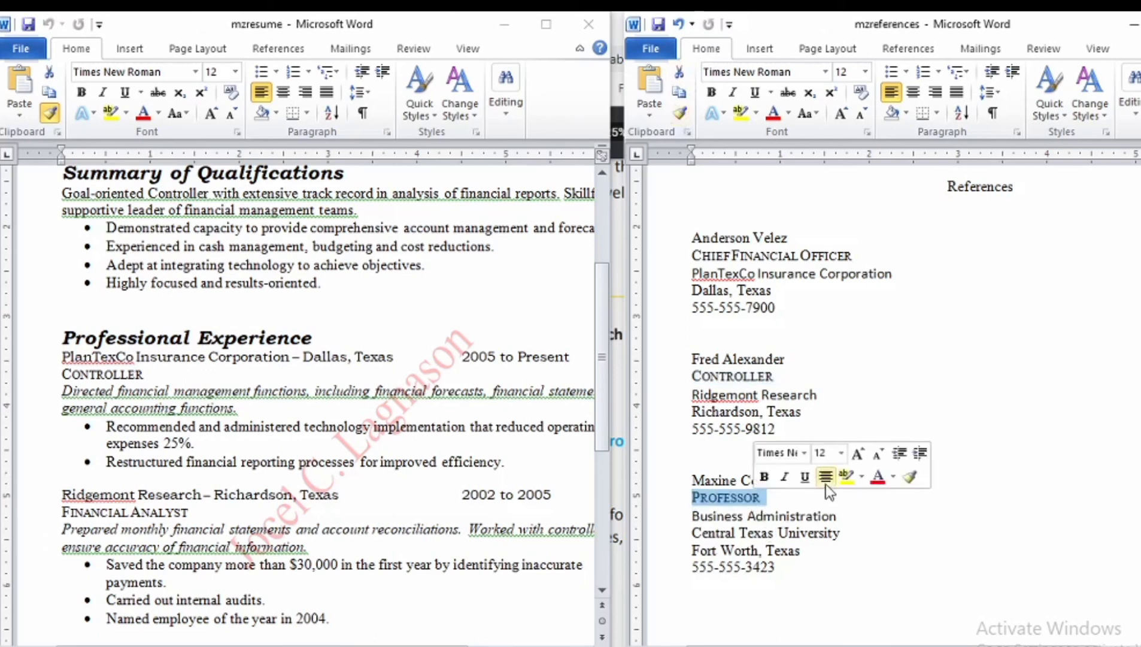
pyautogui.click(926, 371)
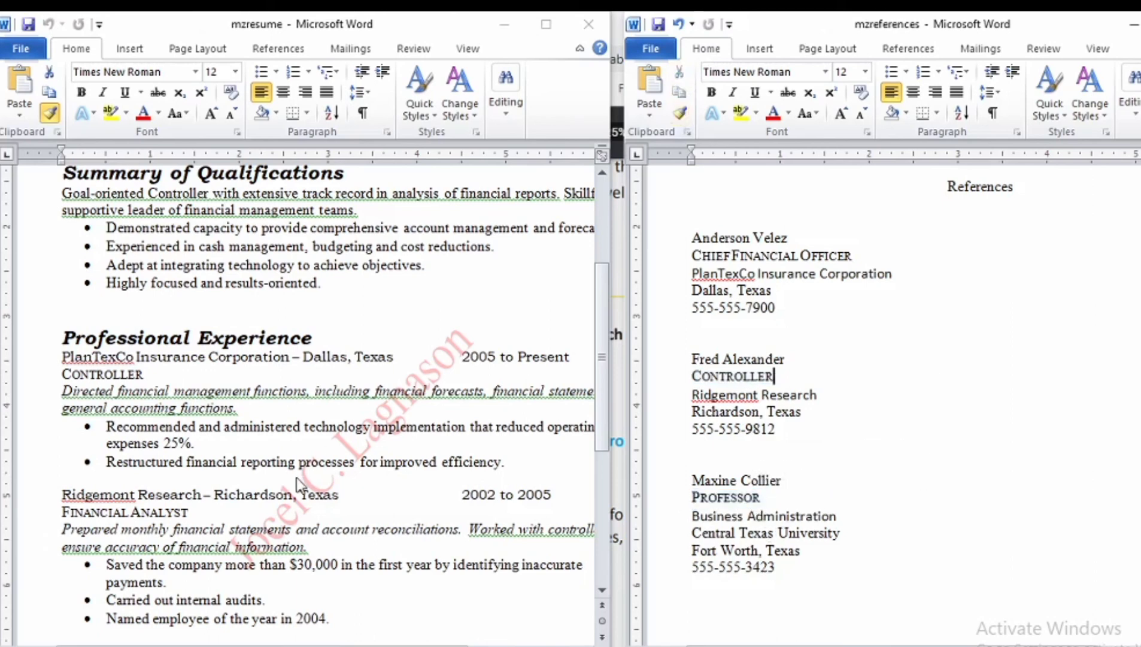
# - Compare the fonts and sizes of the job entries in mzresume with the company lines in mzreferences
pyautogui.scroll(1, 296, 477)
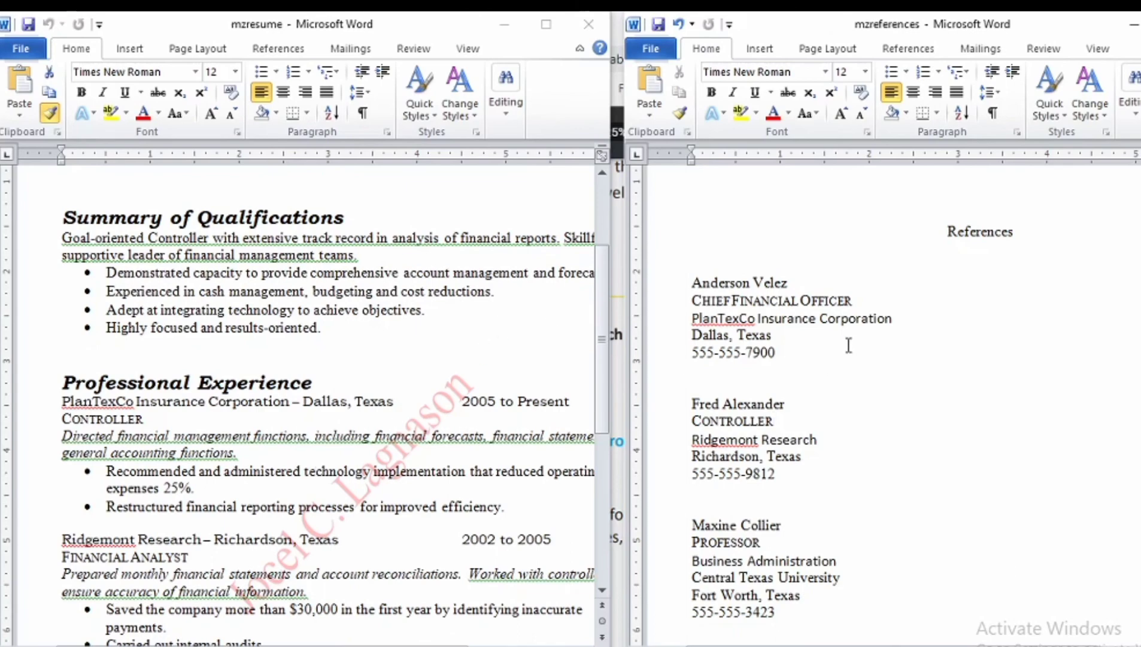
pyautogui.scroll(-5, 168, 400)
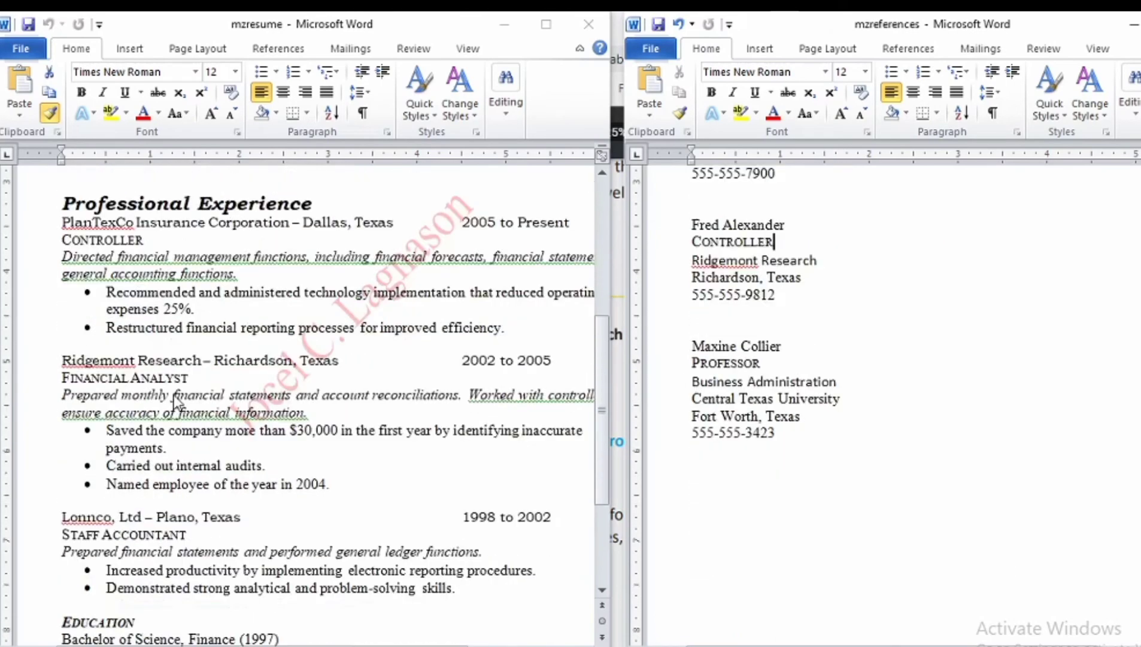
pyautogui.scroll(1, 178, 390)
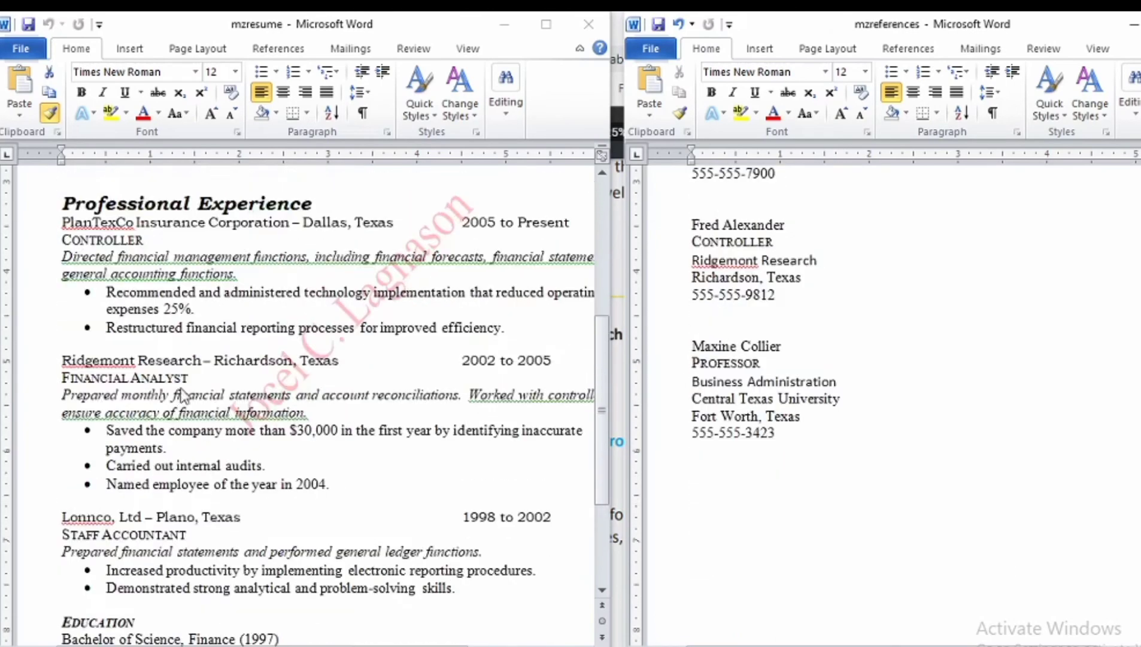
pyautogui.click(227, 328)
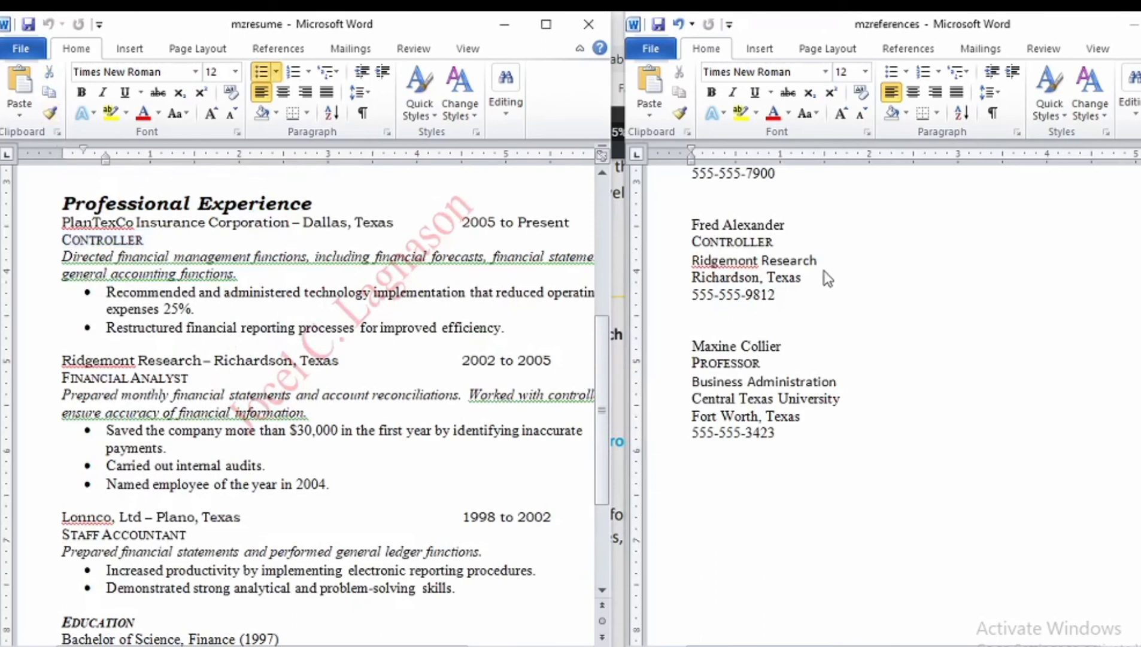
pyautogui.scroll(2, 733, 316)
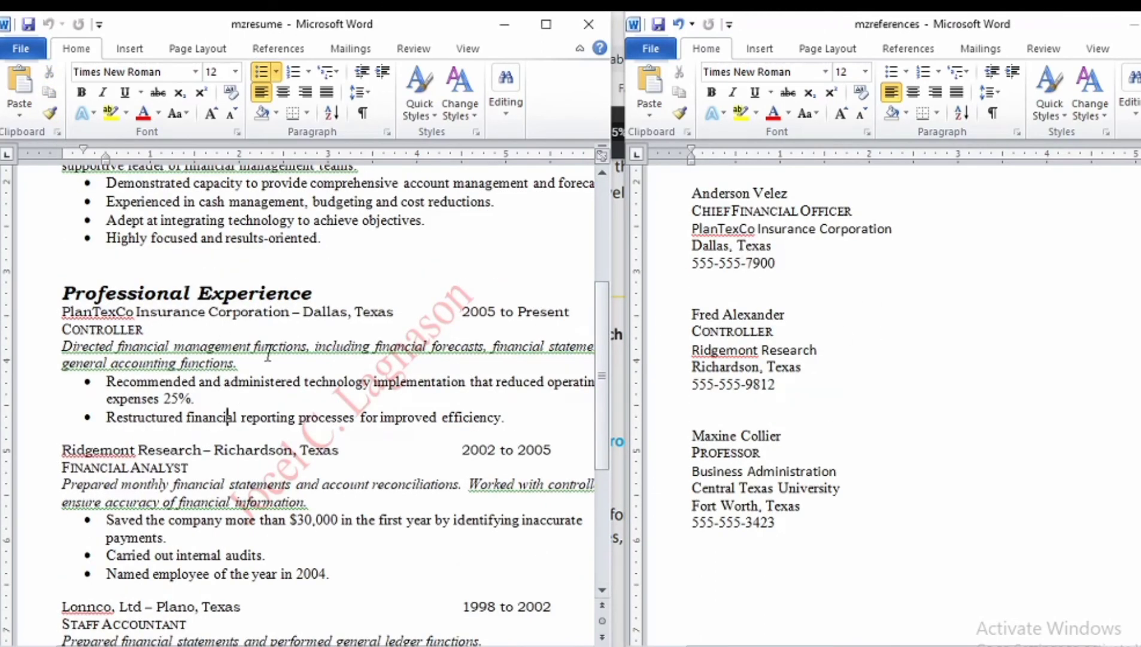
pyautogui.click(182, 312)
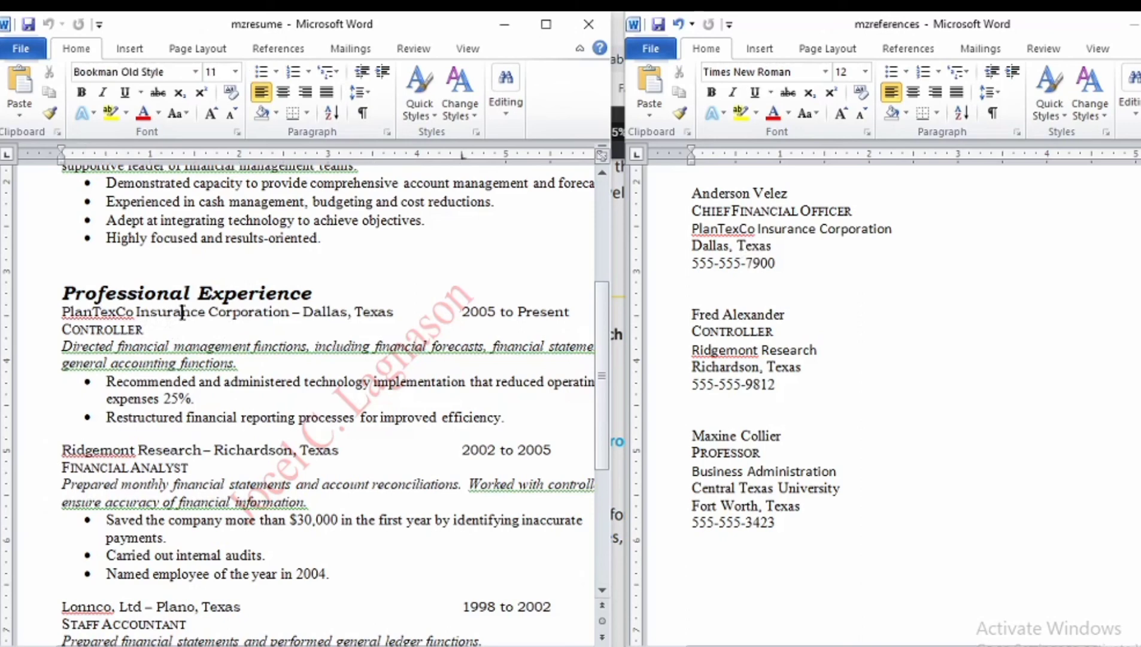
pyautogui.click(735, 229)
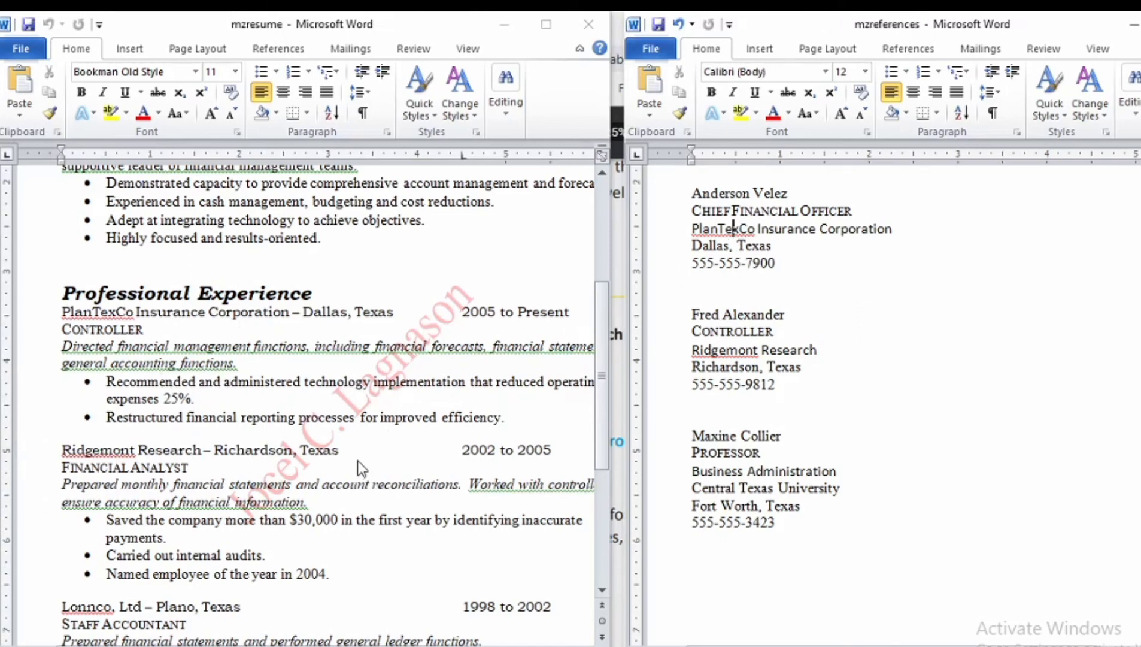
pyautogui.scroll(-2, 357, 460)
pyautogui.scroll(-2, 357, 460)
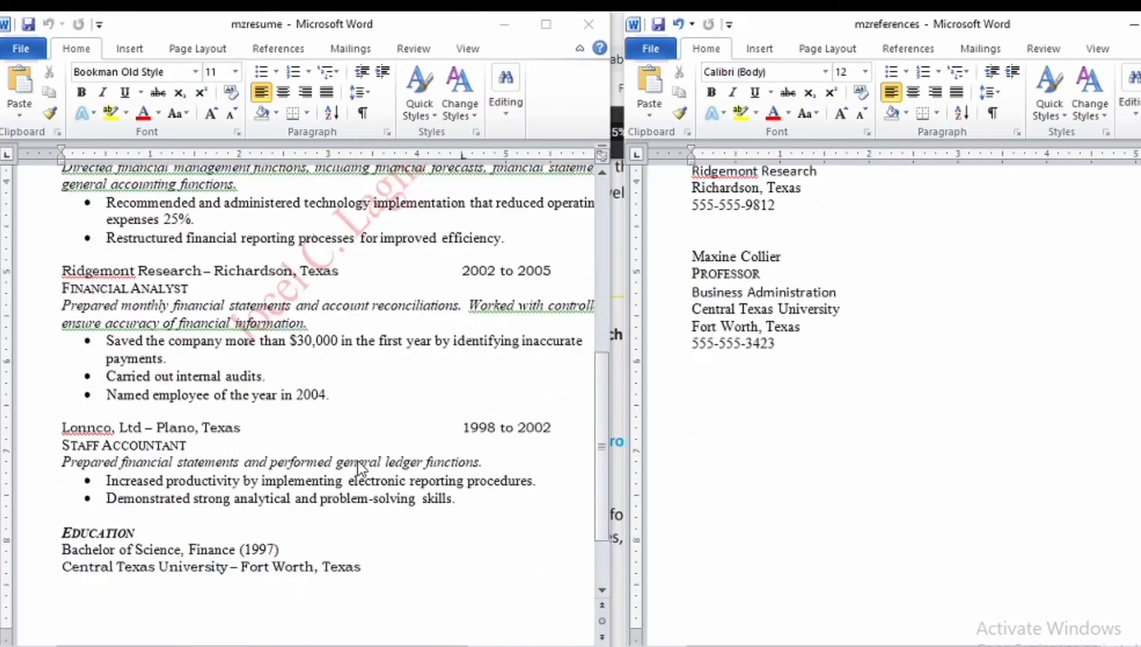
pyautogui.scroll(7, 358, 460)
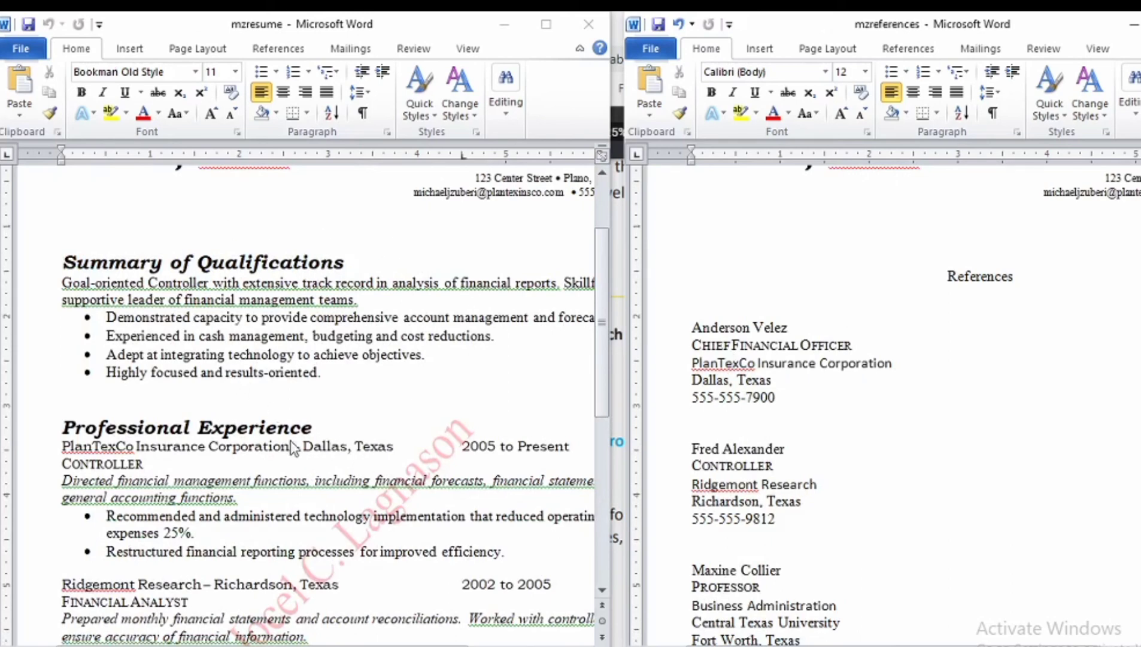
pyautogui.scroll(1, 286, 380)
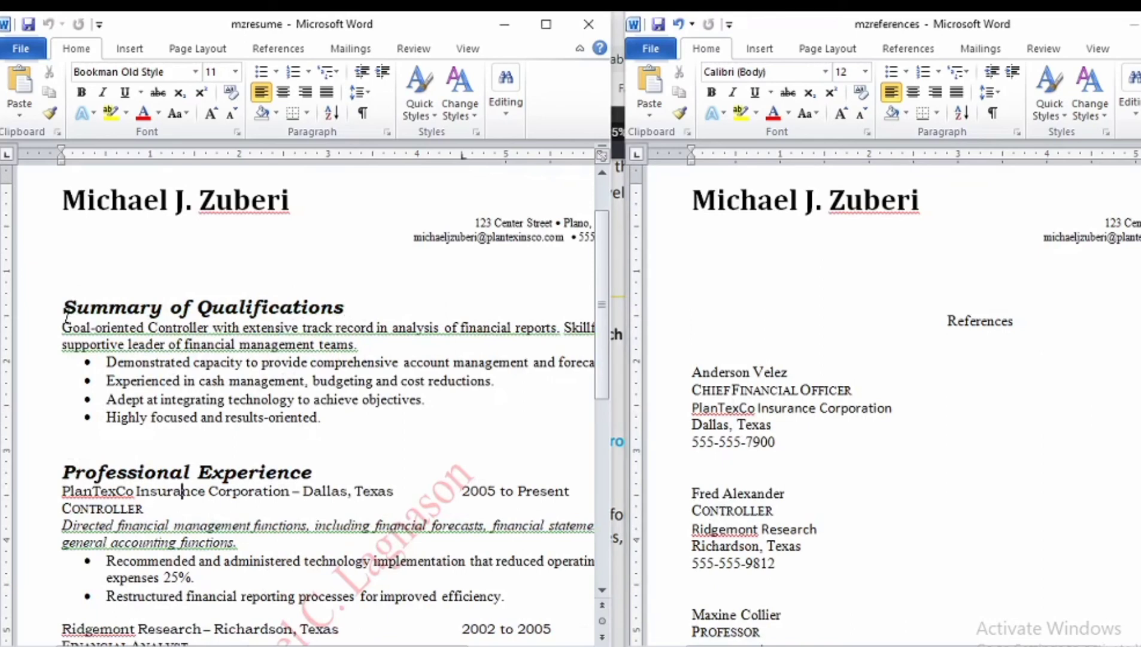
# - Copy the formatting of the Summary of Qualifications heading in mzresume onto the References heading in mzreferences with Format Painter
pyautogui.moveTo(65, 308); pyautogui.dragTo(360, 315)
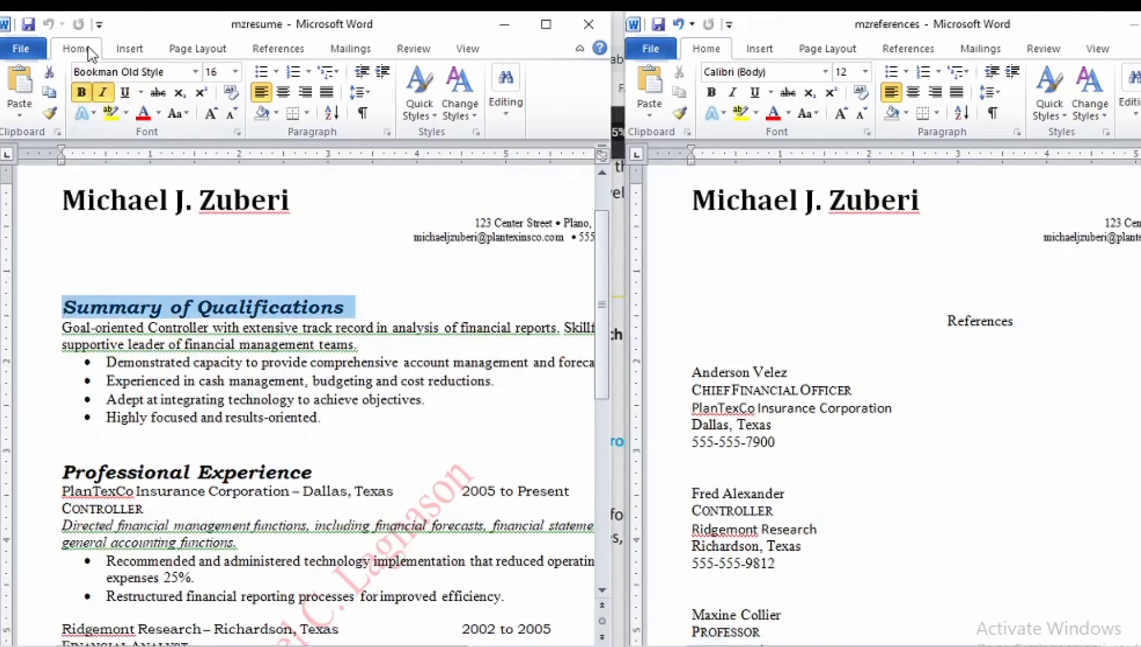
pyautogui.click(51, 110)
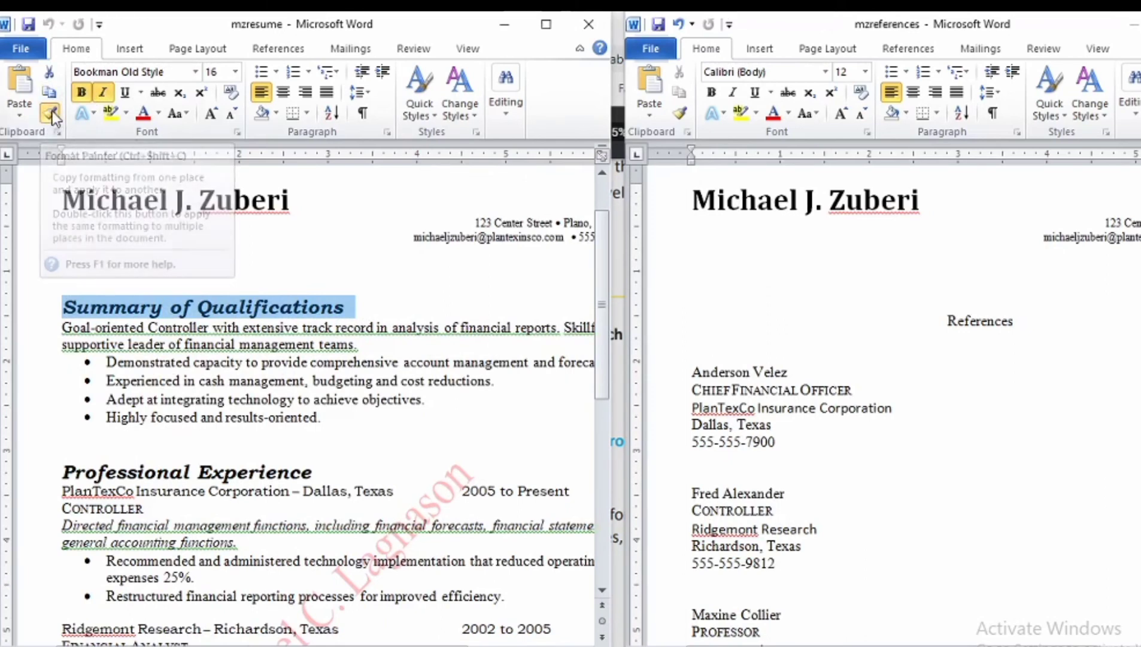
pyautogui.click(947, 324)
pyautogui.moveTo(946, 324); pyautogui.dragTo(1037, 322)
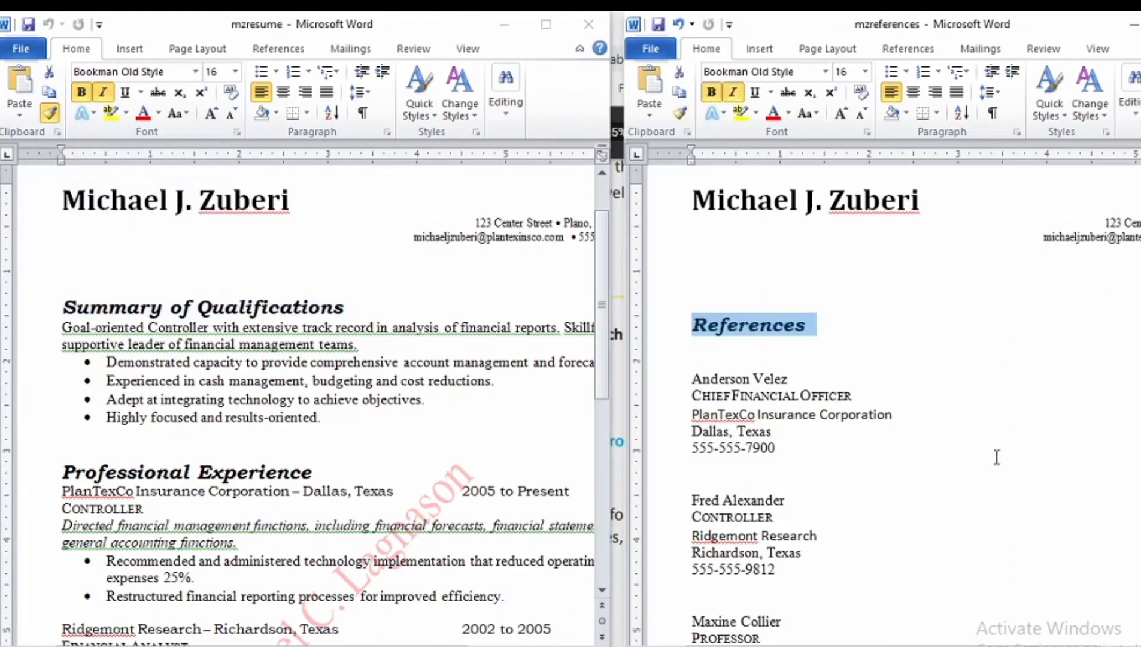
pyautogui.click(342, 399)
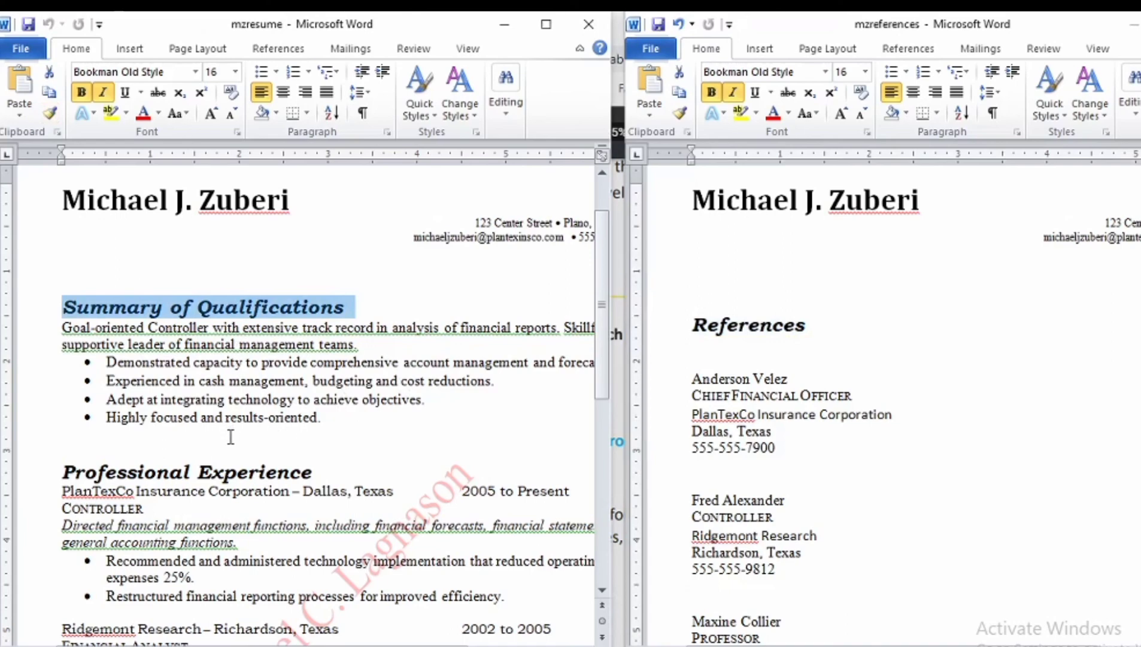
pyautogui.scroll(-2, 233, 438)
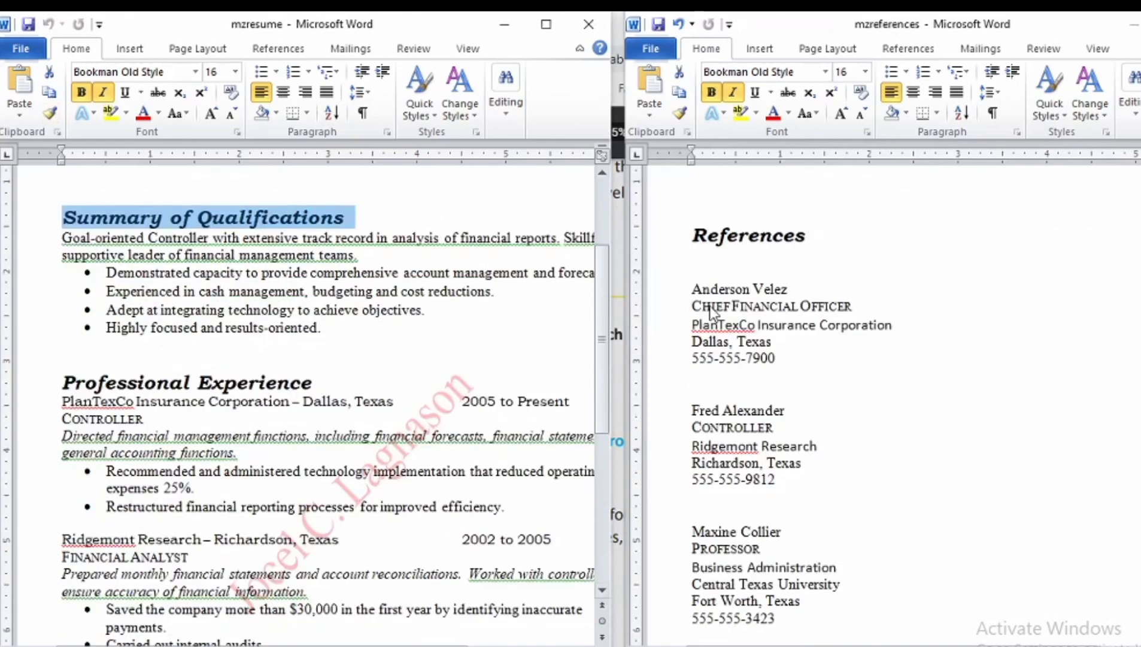
pyautogui.scroll(4, 249, 404)
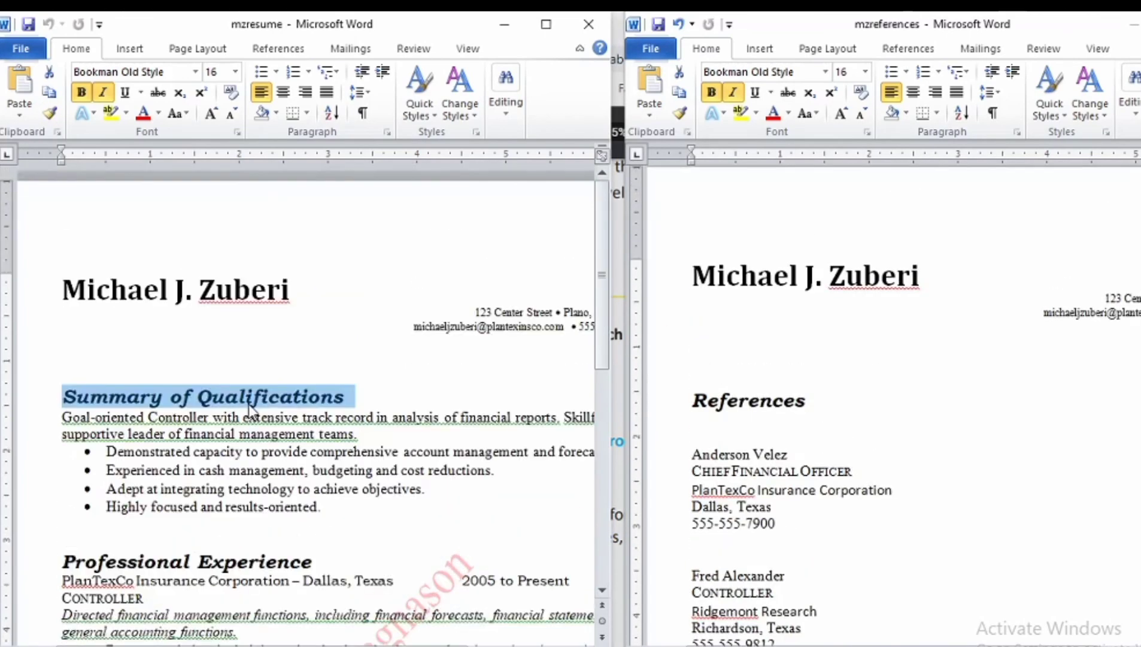
pyautogui.scroll(-5, 249, 404)
pyautogui.scroll(1, 253, 405)
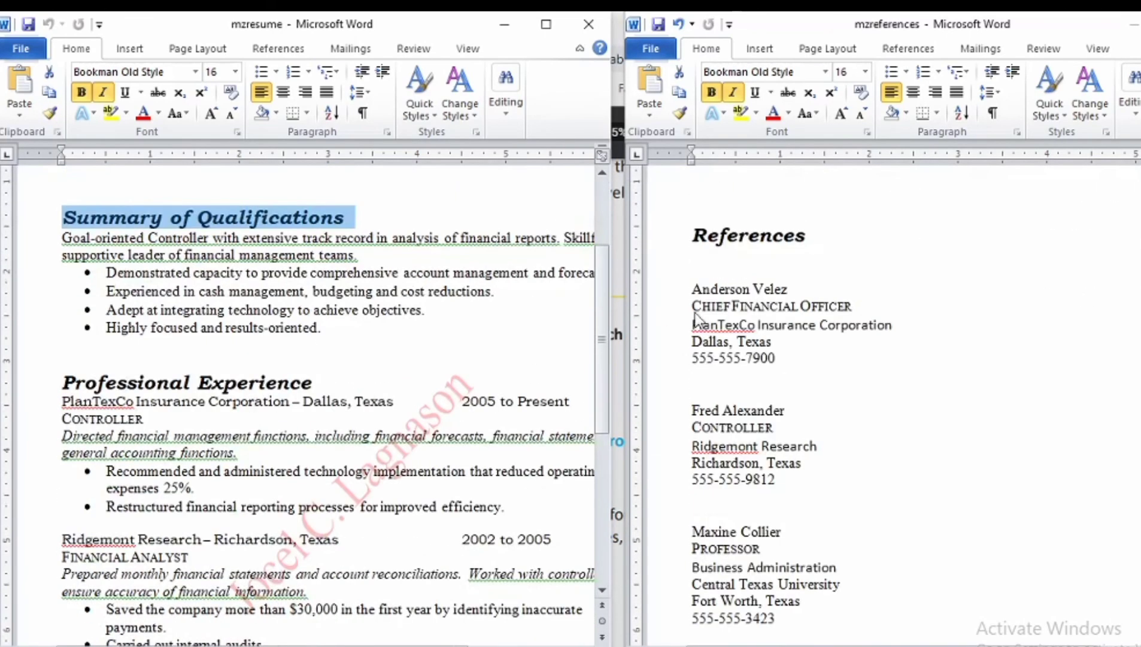
# - Compare the fonts and sizes of the headings, names and company lines in mzreferences with the matching entries in mzresume
pyautogui.click(729, 244)
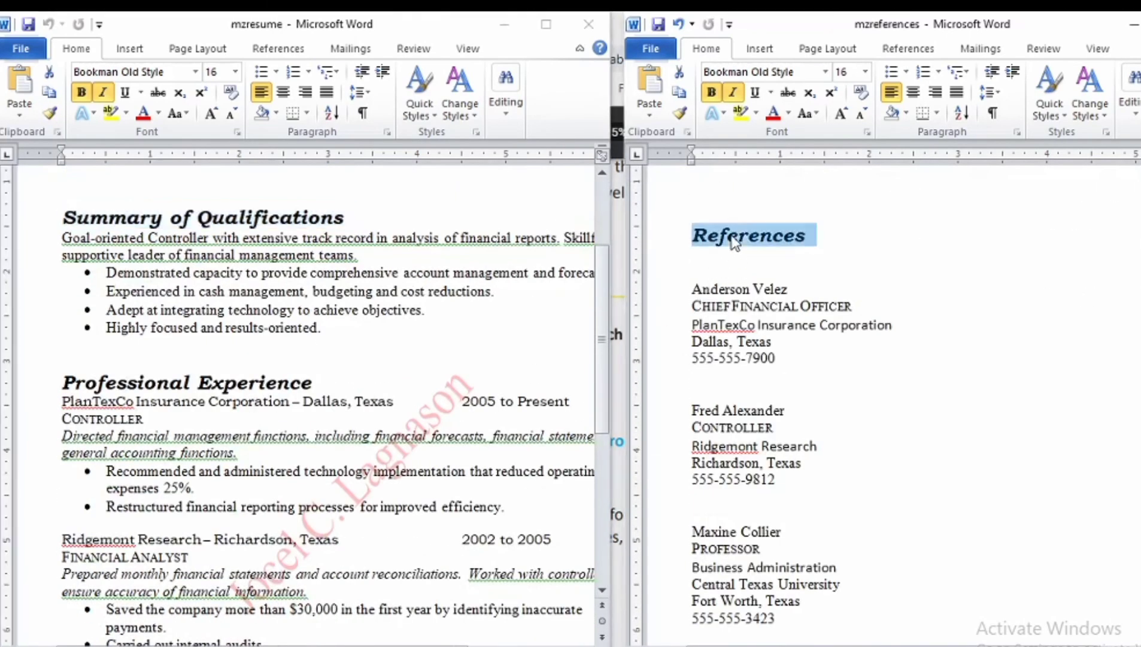
pyautogui.click(726, 289)
pyautogui.scroll(-2, 722, 580)
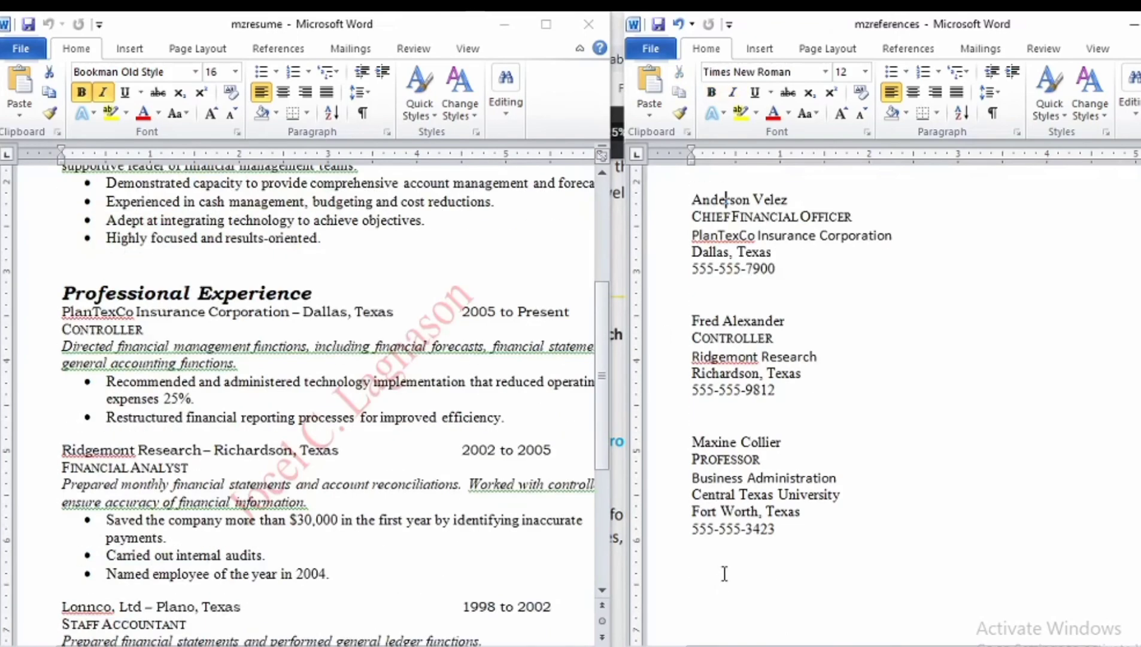
pyautogui.scroll(-2, 339, 566)
pyautogui.scroll(-1, 339, 566)
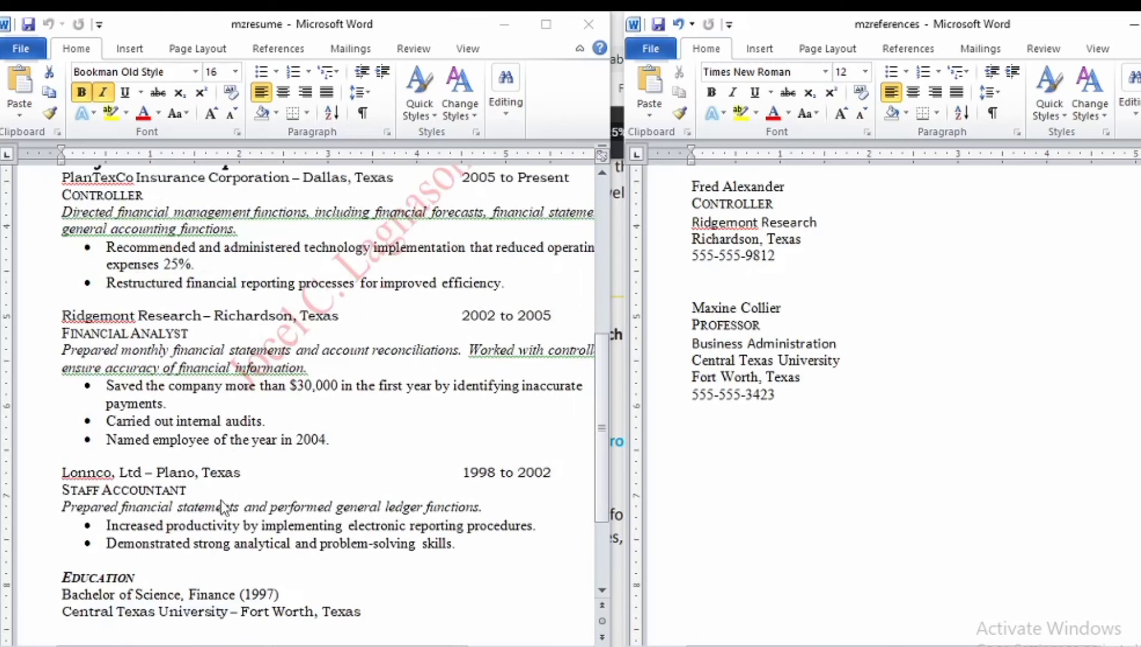
pyautogui.click(161, 491)
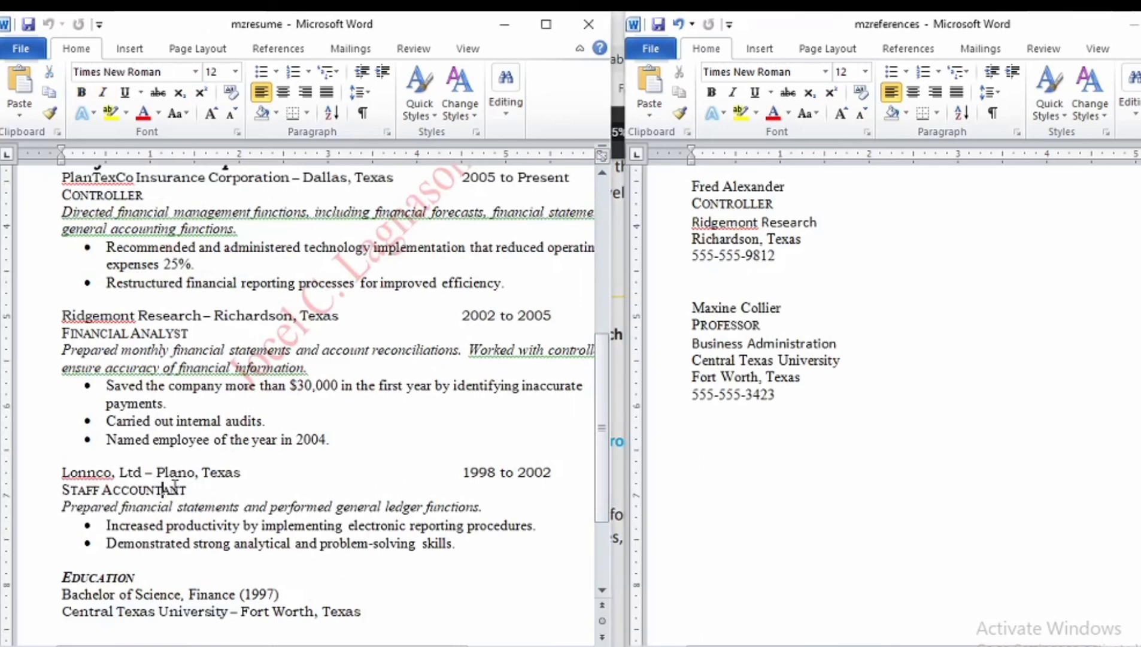
pyautogui.scroll(3, 177, 506)
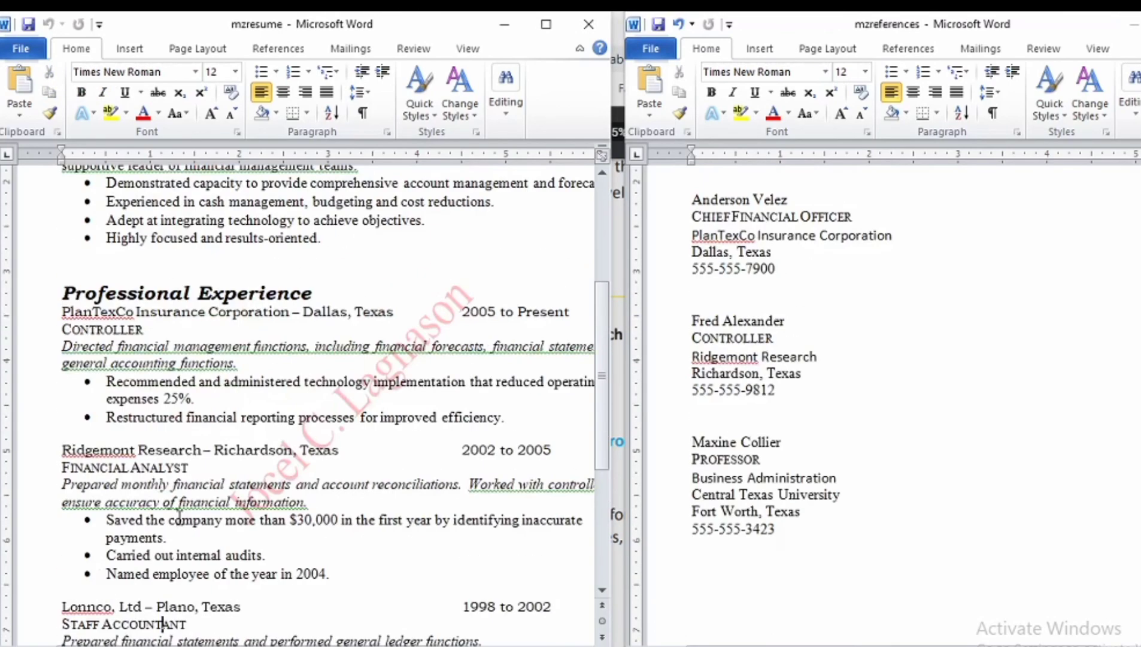
pyautogui.scroll(2, 192, 520)
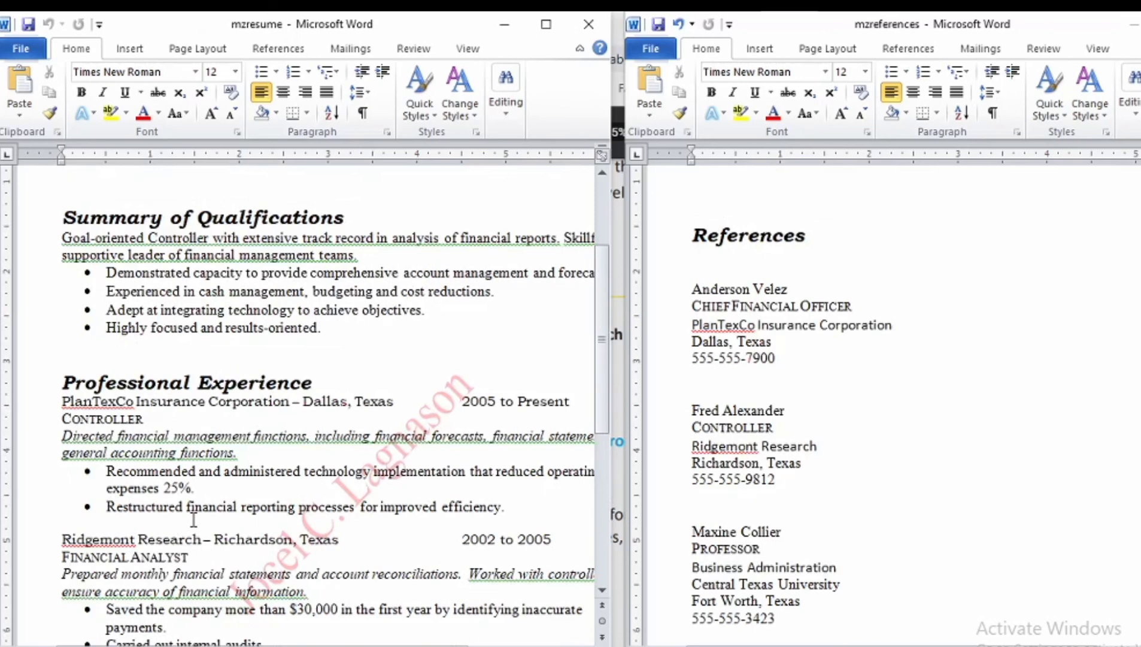
pyautogui.click(165, 403)
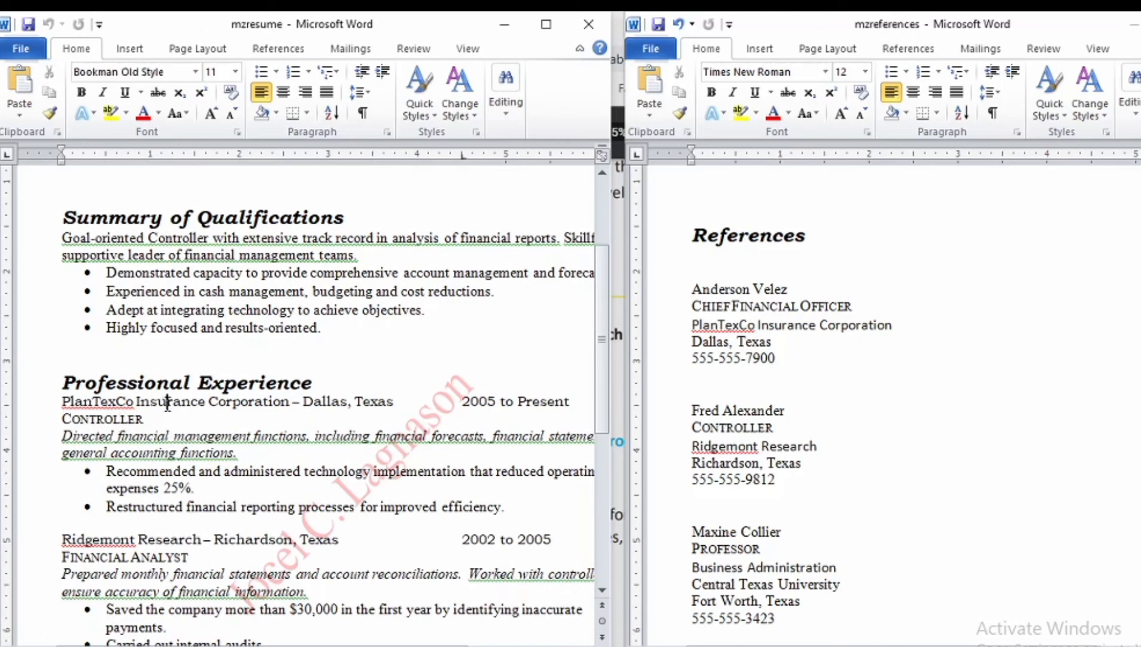
pyautogui.click(727, 289)
pyautogui.click(167, 401)
pyautogui.scroll(5, 787, 377)
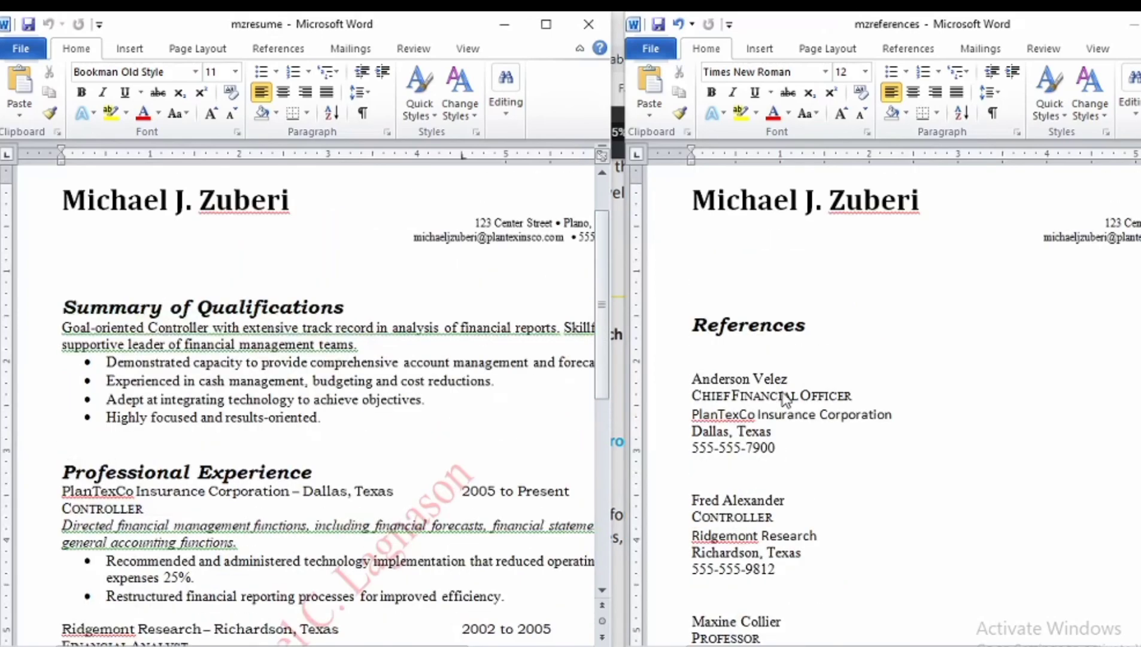
pyautogui.scroll(-2, 794, 400)
pyautogui.scroll(-6, 796, 400)
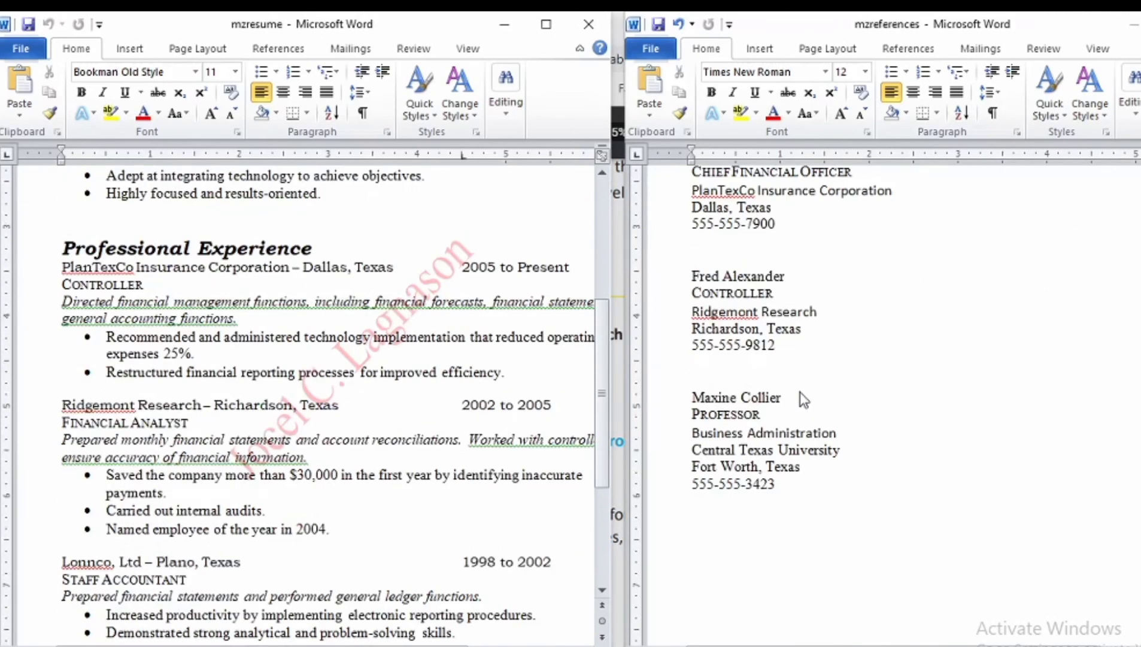
pyautogui.scroll(5, 800, 392)
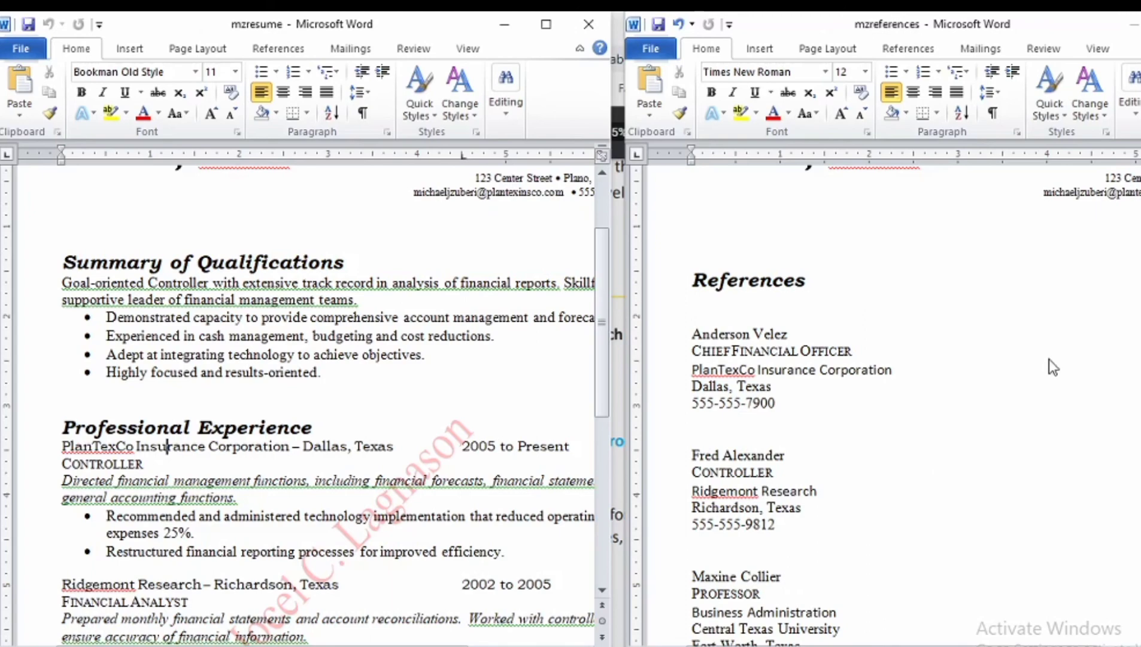
# - Close mzresume and start a custom text watermark for mzreferences
pyautogui.click(589, 23)
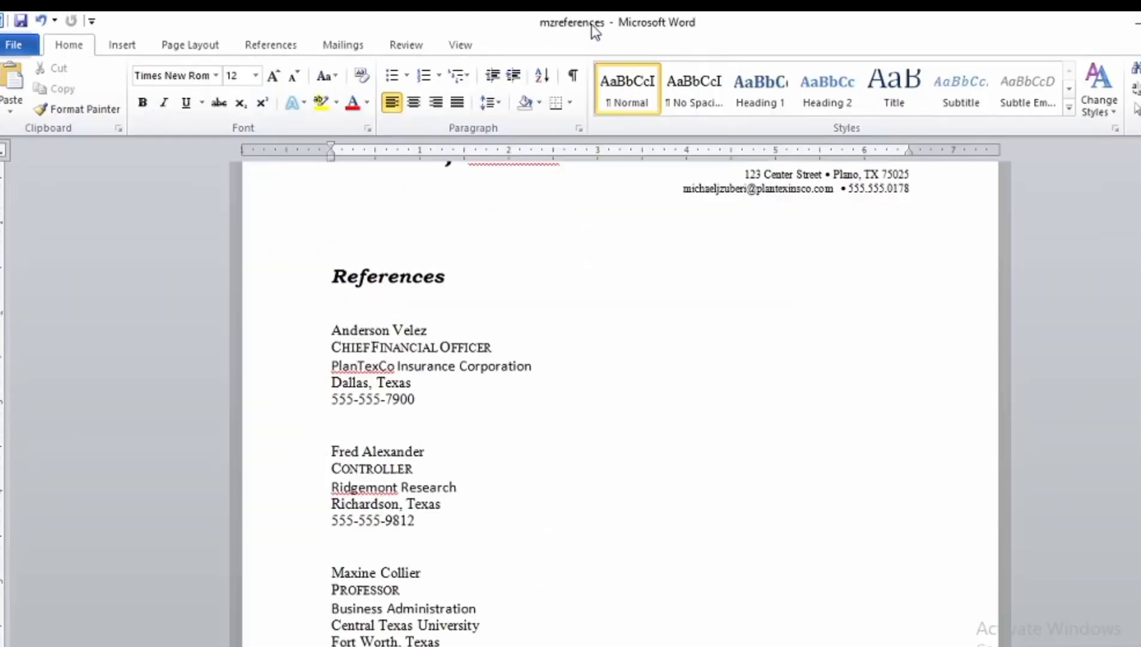
pyautogui.scroll(3, 520, 481)
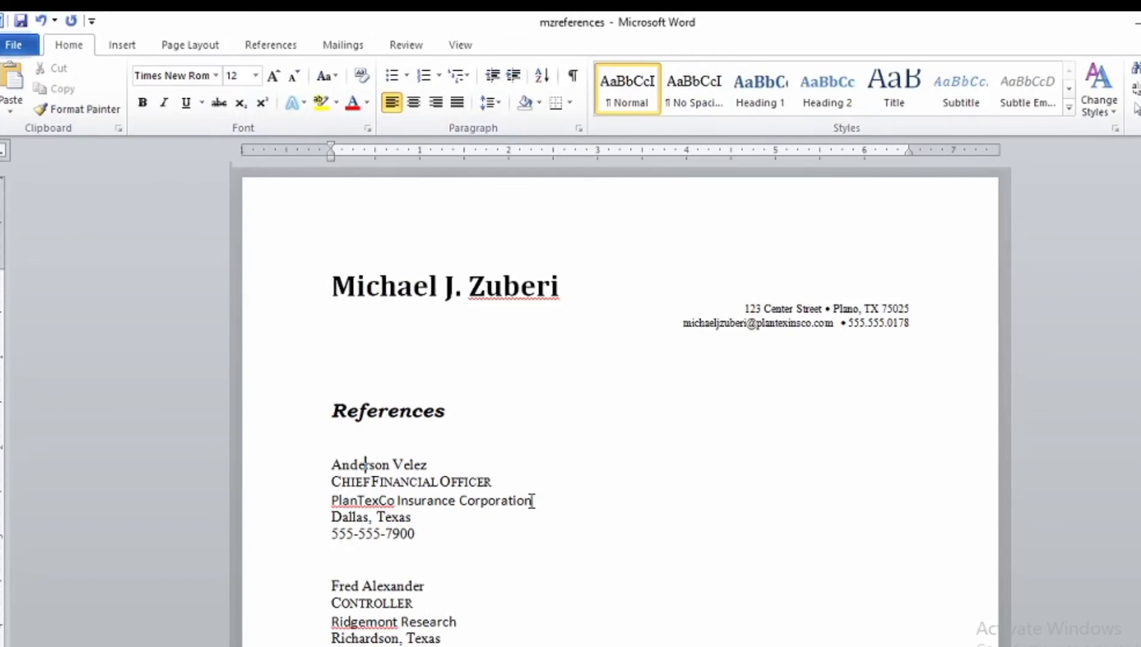
pyautogui.click(182, 45)
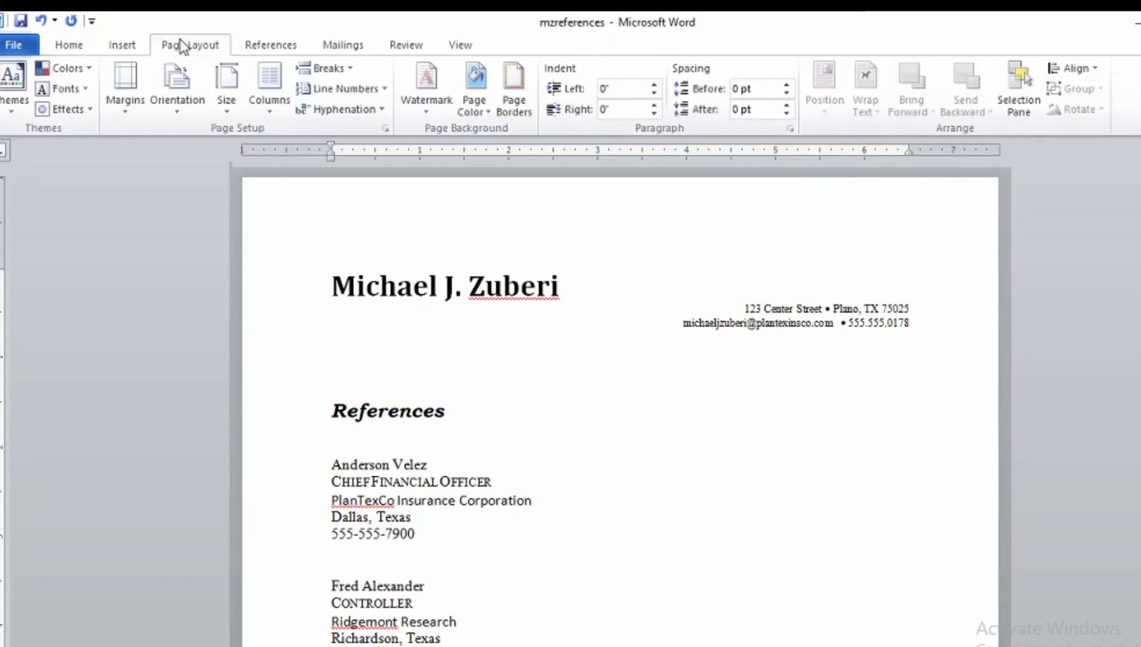
pyautogui.click(418, 106)
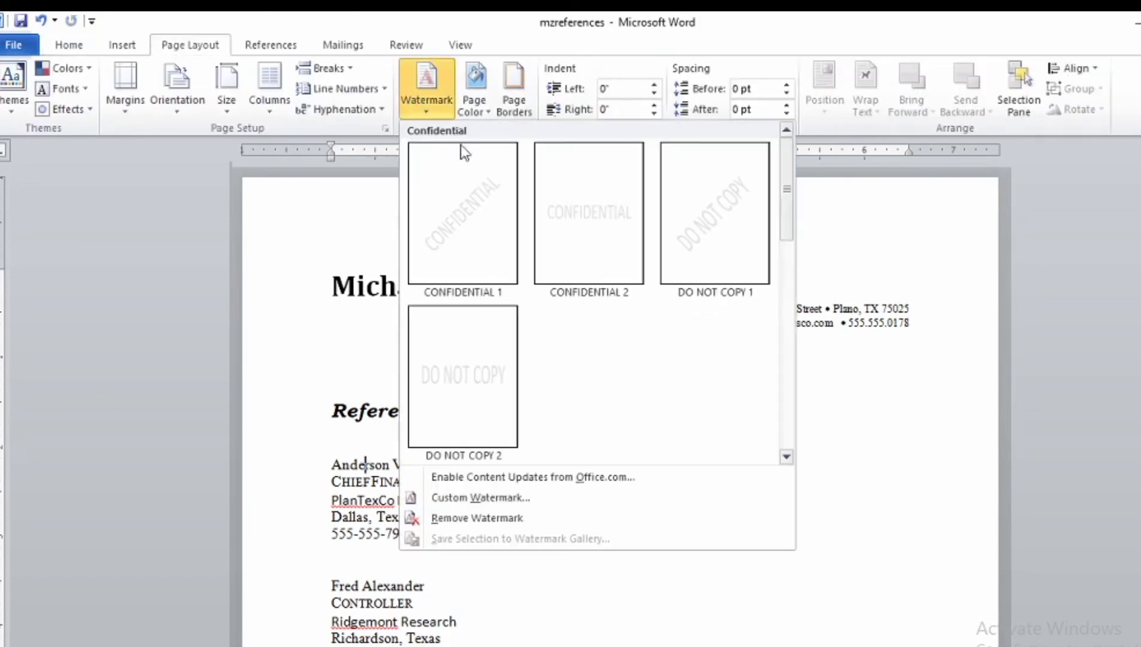
pyautogui.click(468, 500)
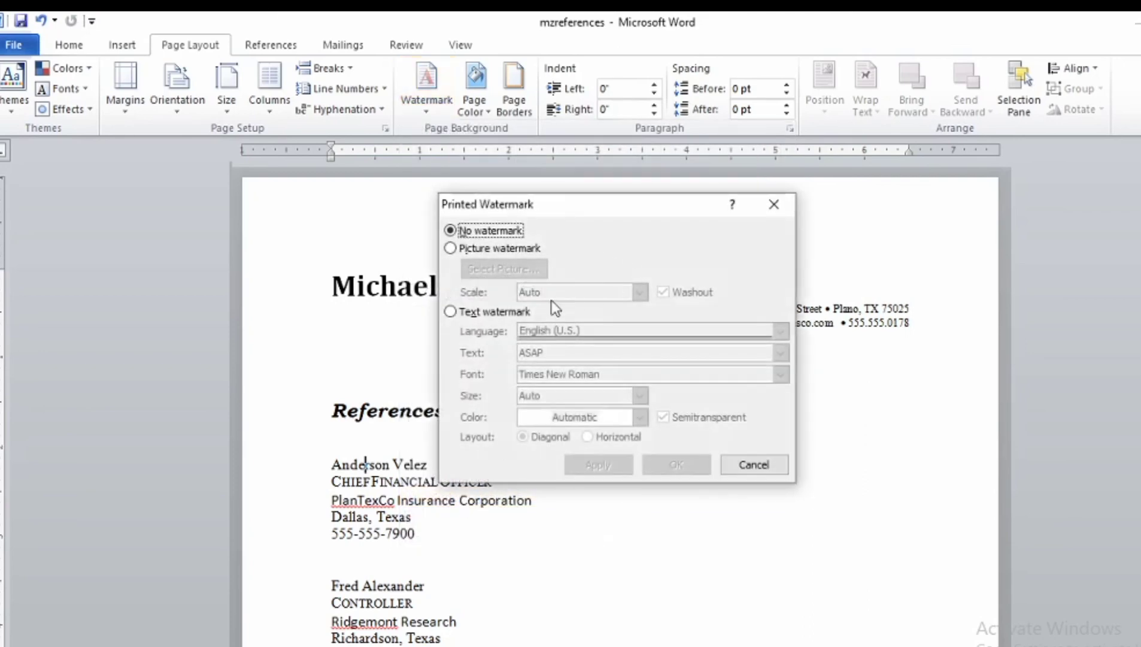
pyautogui.click(470, 313)
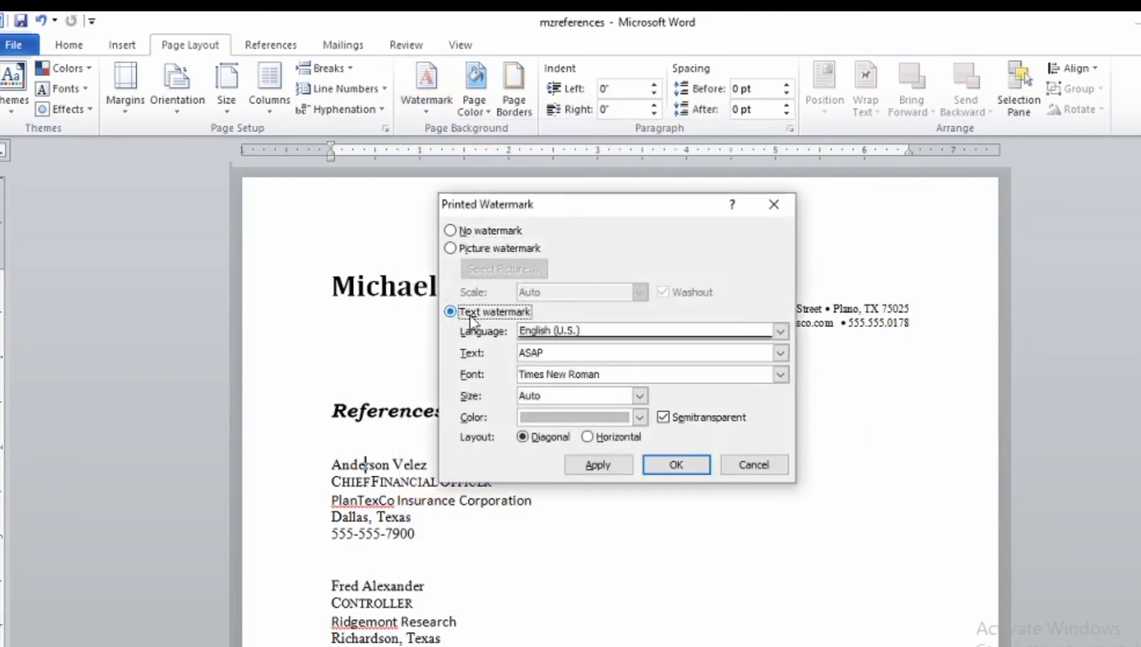
# - Replace the ASAP watermark text with the student's full name
pyautogui.click(584, 352)
pyautogui.press('BackSpace')
pyautogui.press('BackSpace')
pyautogui.press('BackSpace')
pyautogui.press('BackSpace')
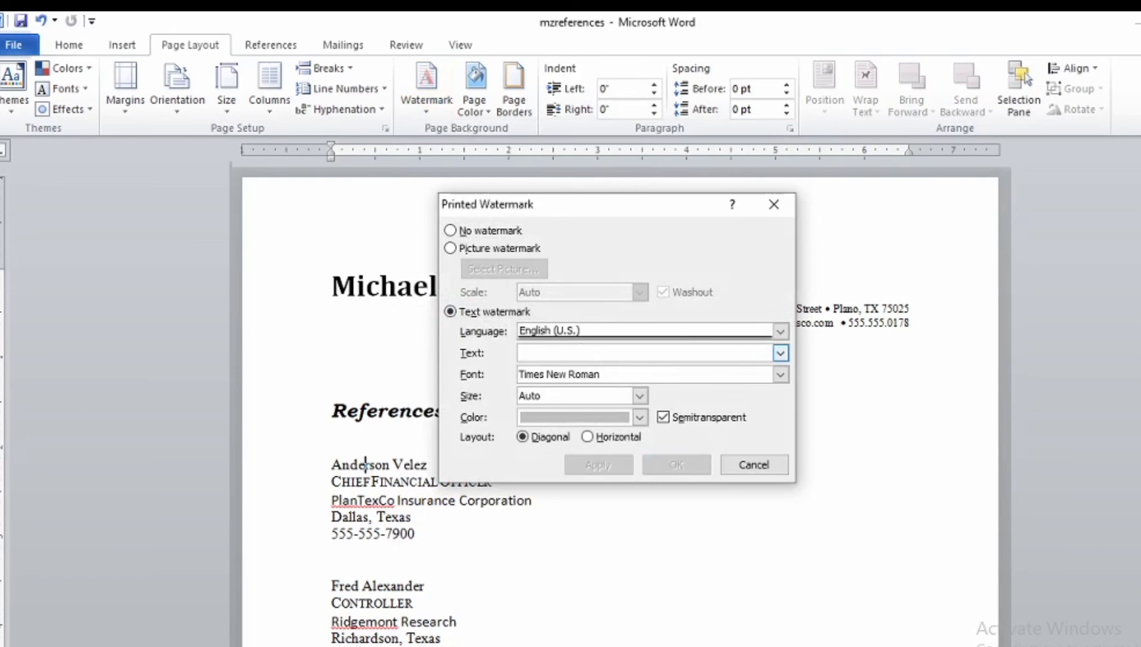
pyautogui.write('Jo')
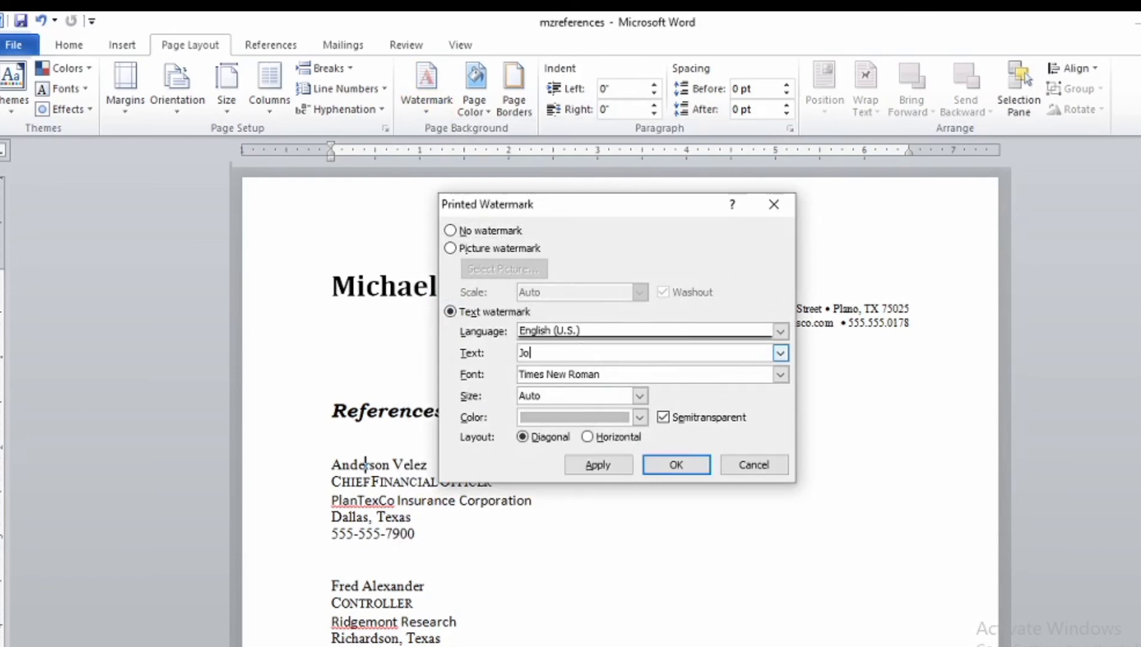
pyautogui.write('cel C. Lagnason')
# - Set the watermark's size to 36 and its color to standard red, and apply it to mzreferences
pyautogui.click(639, 397)
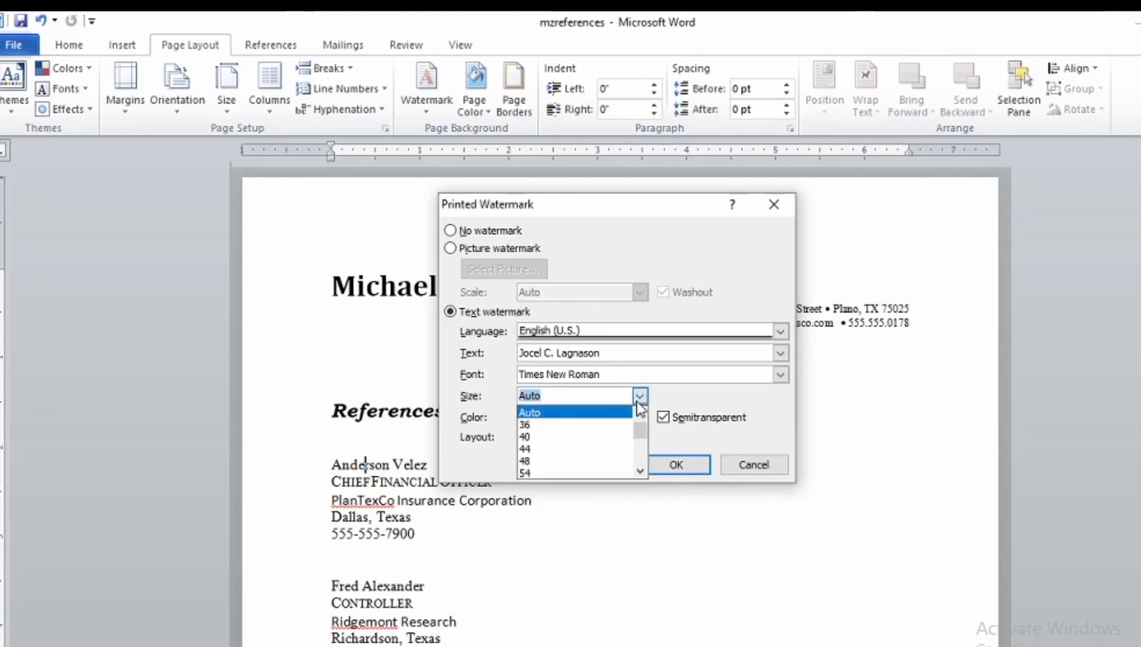
pyautogui.click(599, 424)
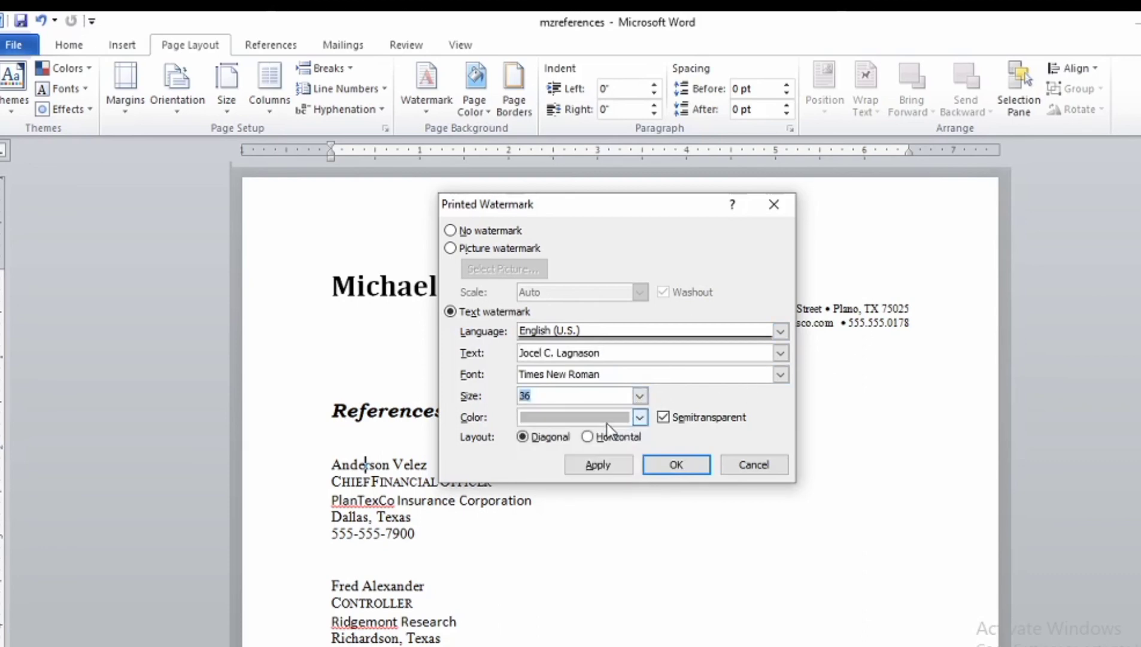
pyautogui.click(640, 417)
pyautogui.click(543, 574)
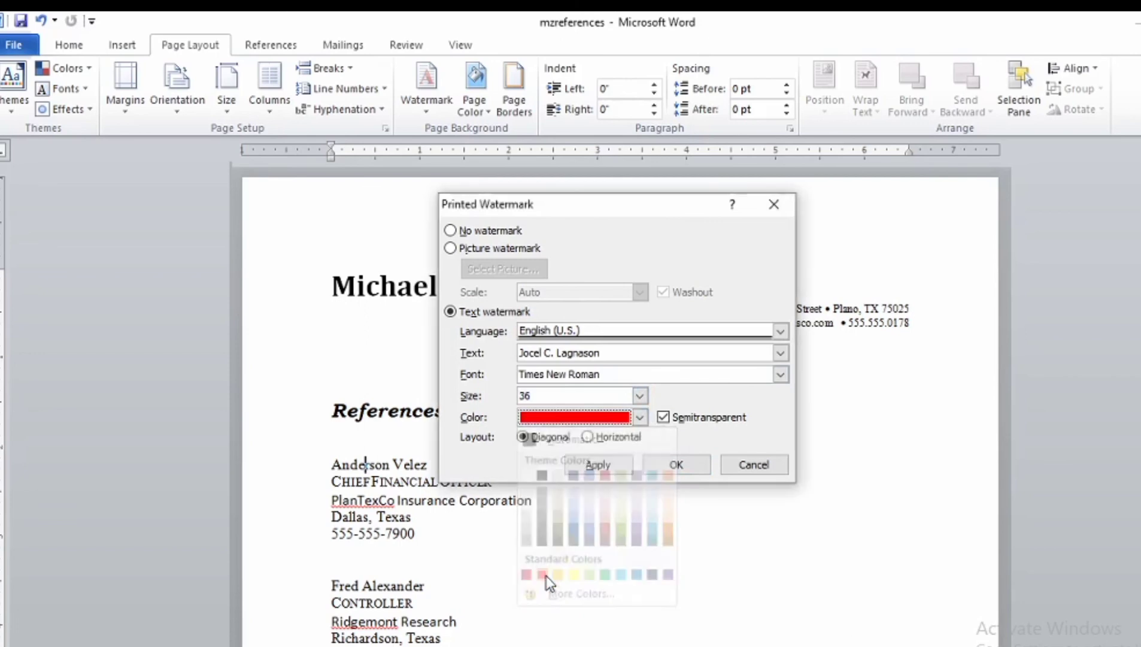
pyautogui.click(675, 466)
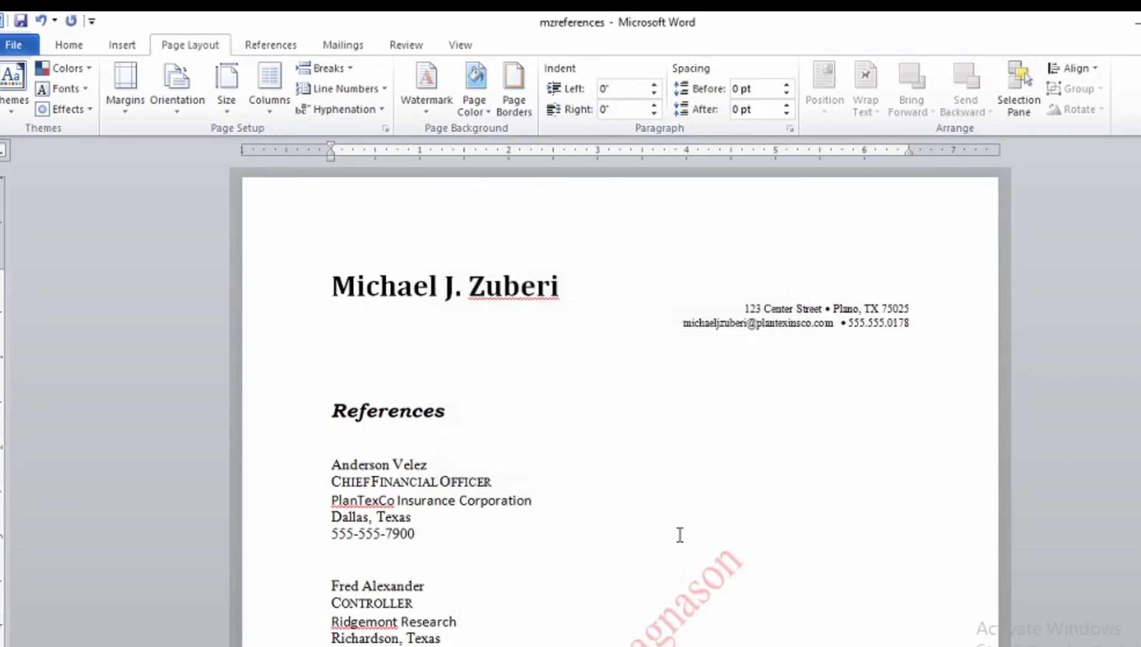
# - Check the watermark across the mzreferences page and save the document
pyautogui.scroll(-5, 677, 535)
pyautogui.scroll(5, 692, 499)
pyautogui.scroll(-1, 709, 498)
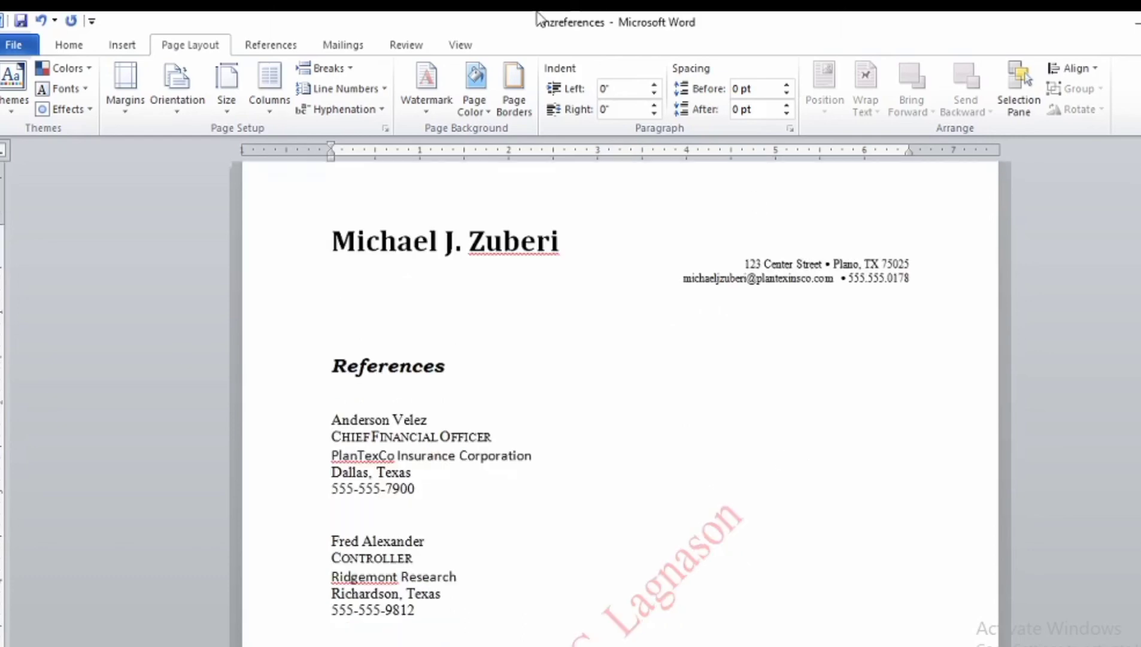
pyautogui.click(17, 26)
# - Switch to the Project 3 PDF and check the Project 3-6 instructions to their end
pyautogui.click(1140, 23)
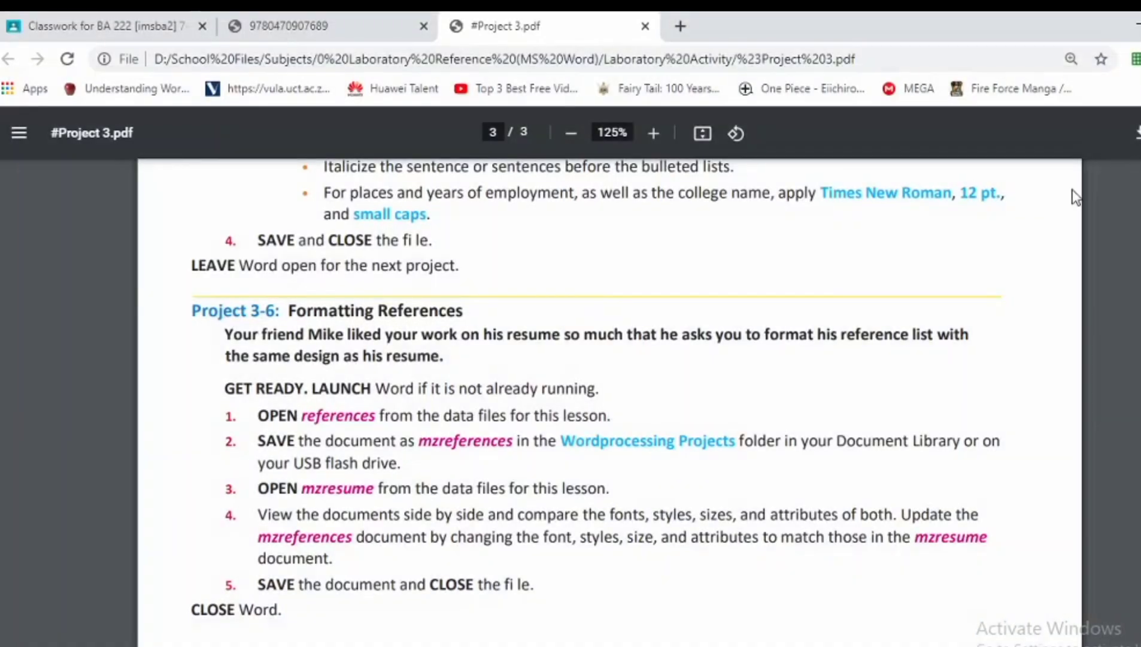
pyautogui.scroll(2, 615, 428)
pyautogui.scroll(-3, 615, 428)
pyautogui.scroll(-2, 615, 428)
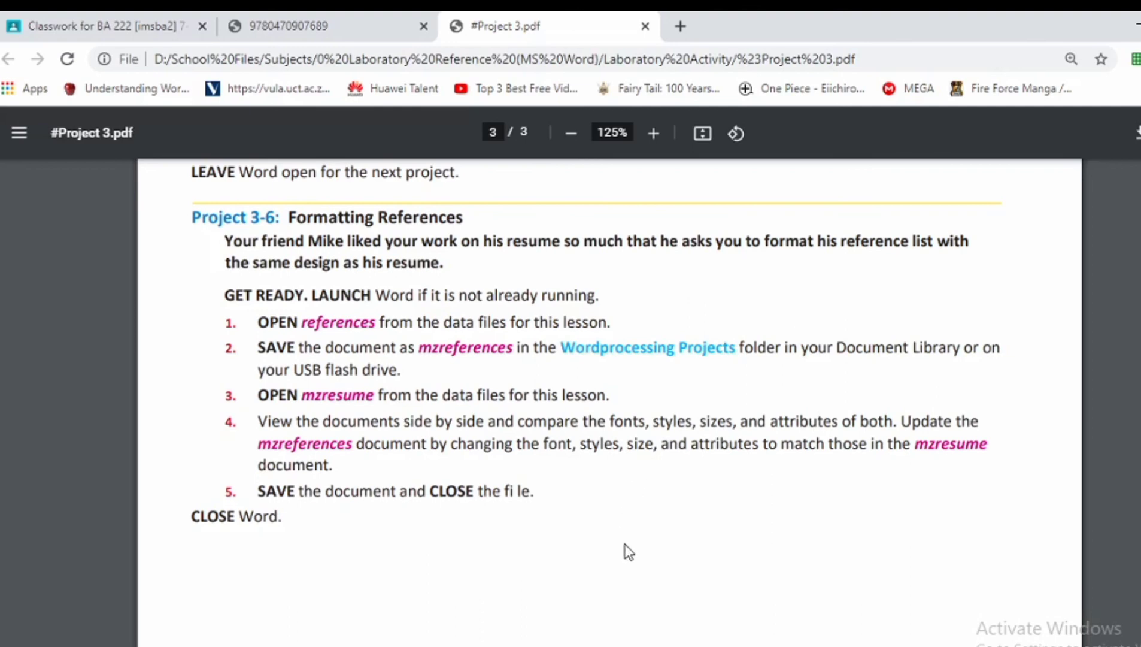
# - Switch to File Explorer and review each saved document in the Wordprocessing Project folder
pyautogui.click(1139, 24)
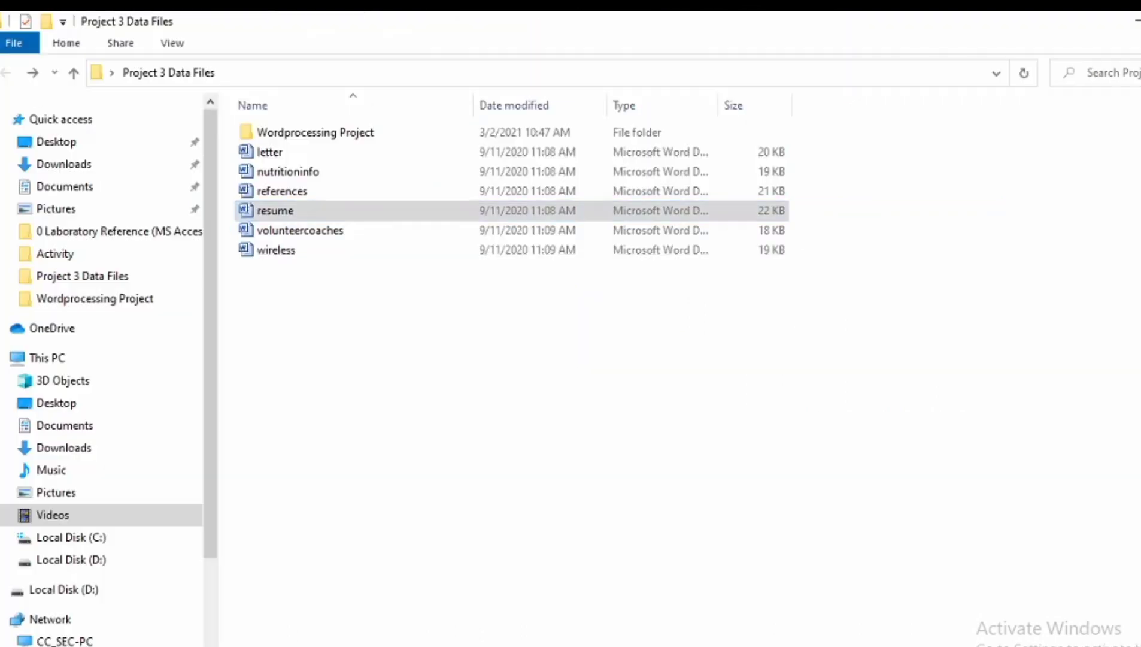
pyautogui.click(324, 138)
pyautogui.doubleClick(324, 137)
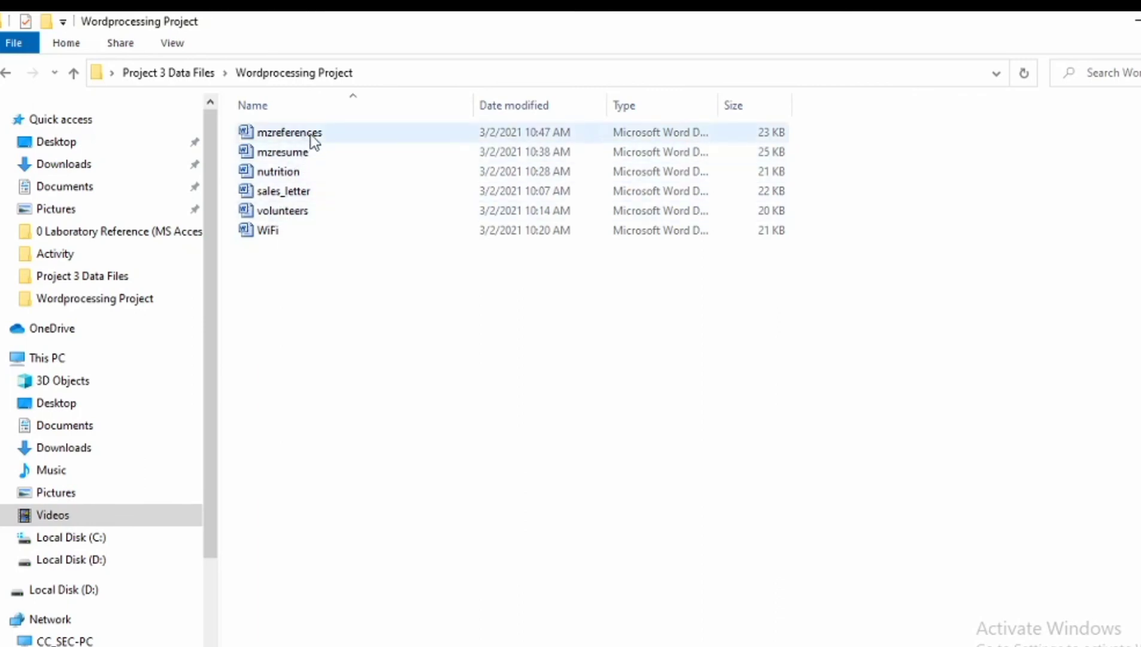
pyautogui.click(282, 153)
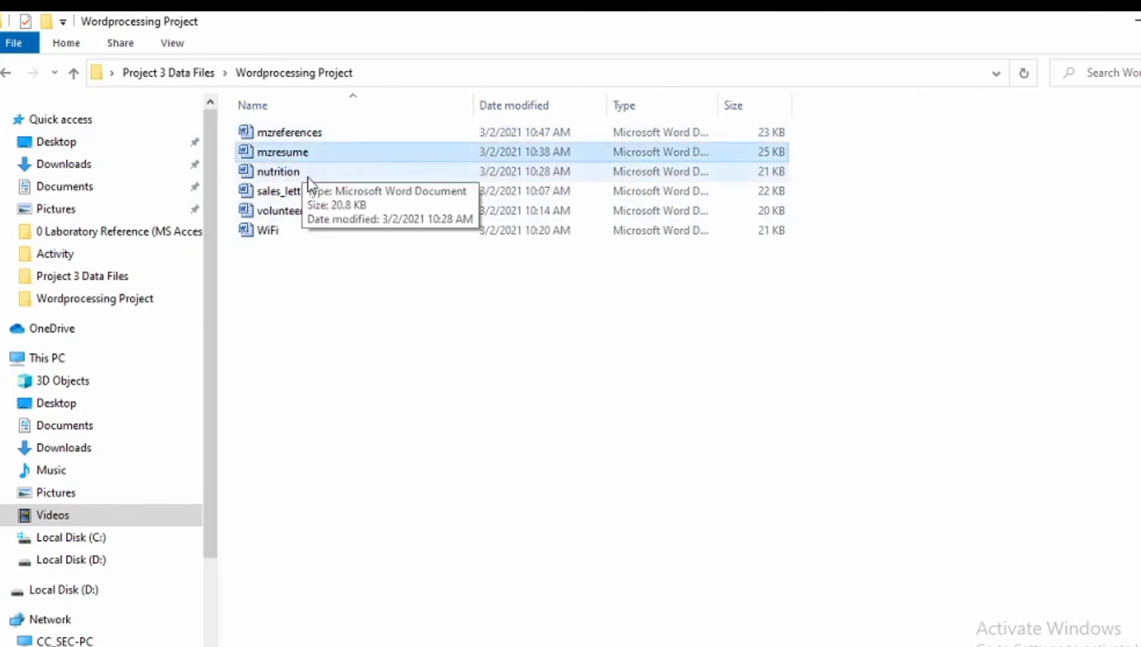
pyautogui.click(303, 176)
pyautogui.keyDown('ctrl'); pyautogui.click(313, 195); pyautogui.keyUp('ctrl')
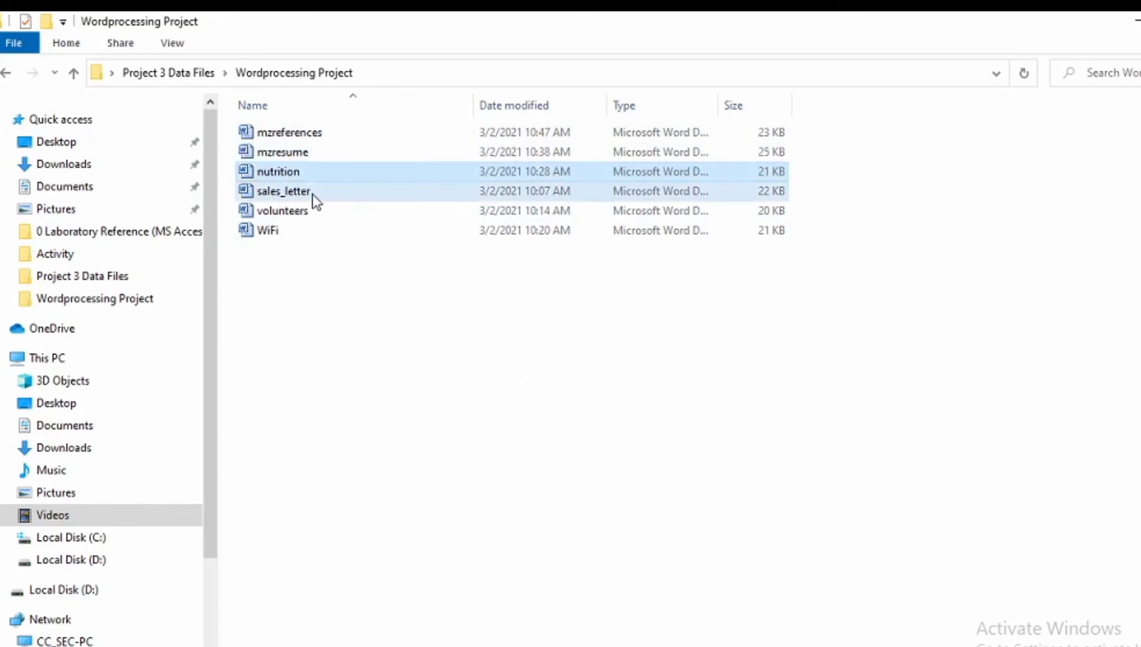
pyautogui.click(314, 194)
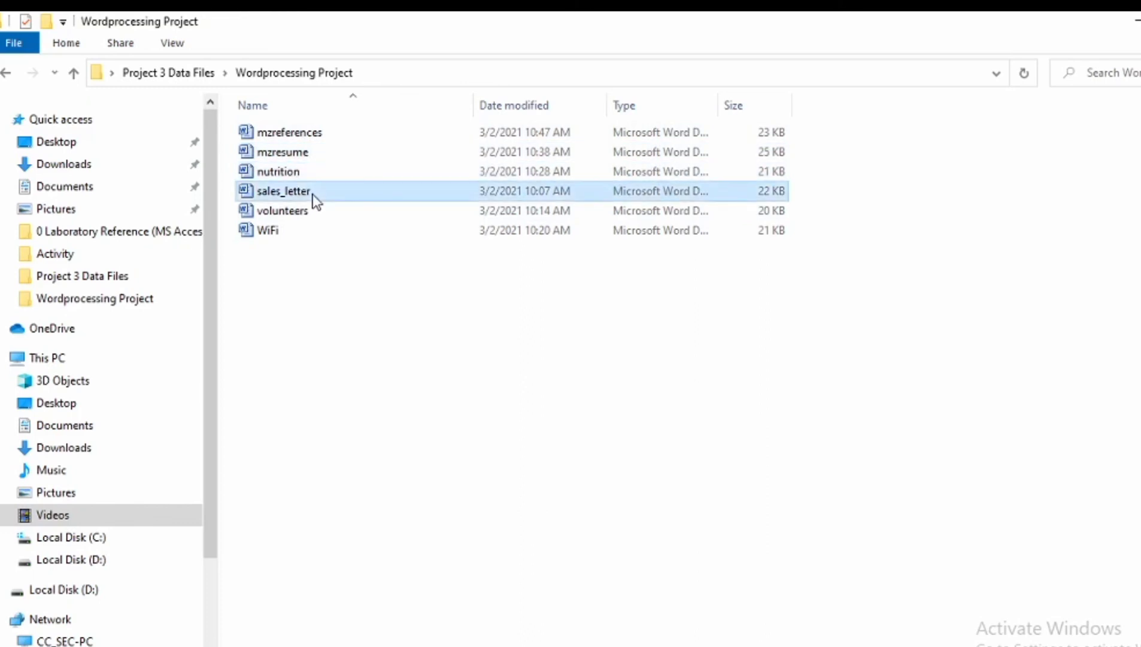
pyautogui.click(294, 218)
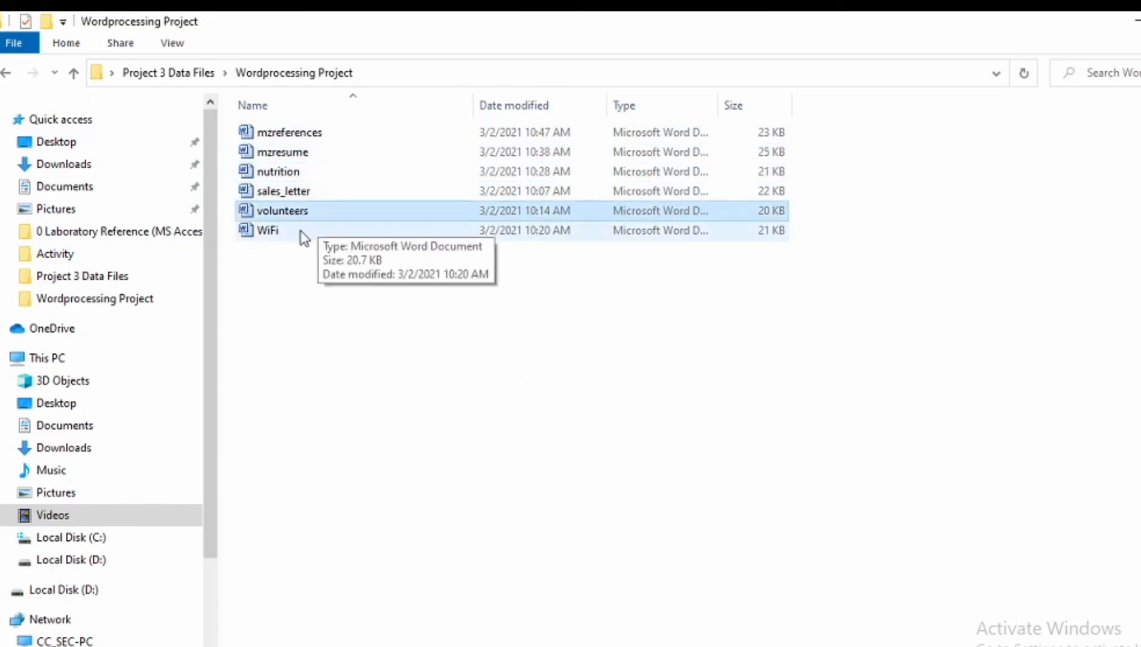
pyautogui.click(300, 231)
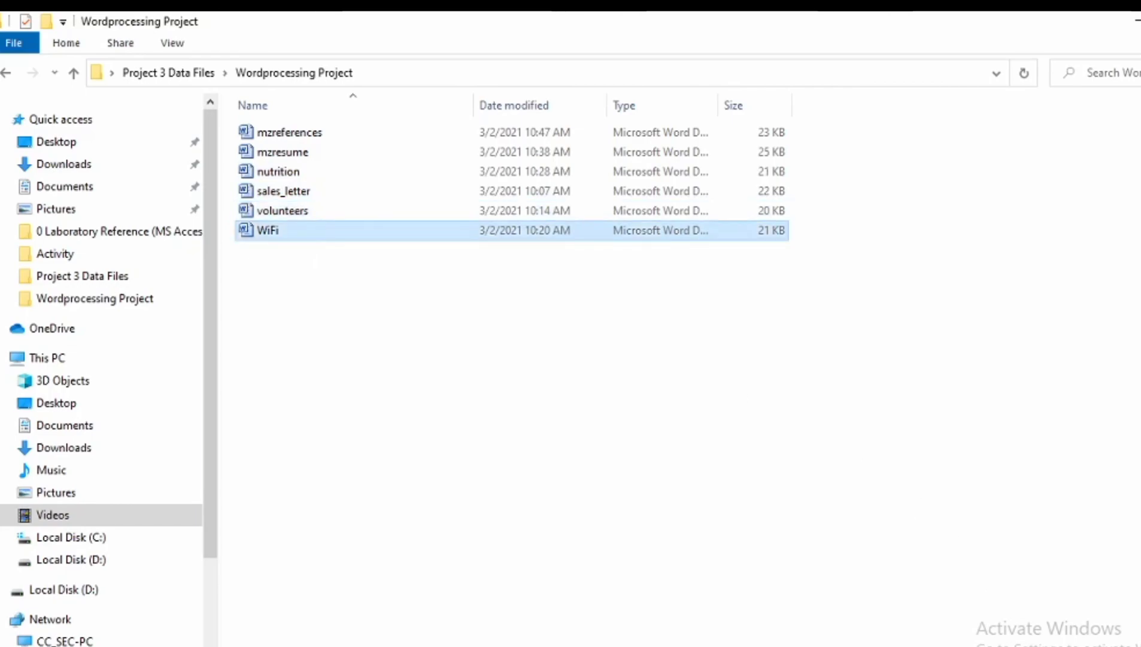
# - Return to the Project 3 PDF and look back through the activities up to Project 3-1
pyautogui.hotkey('alt', 'Tab')
pyautogui.scroll(10, 534, 357)
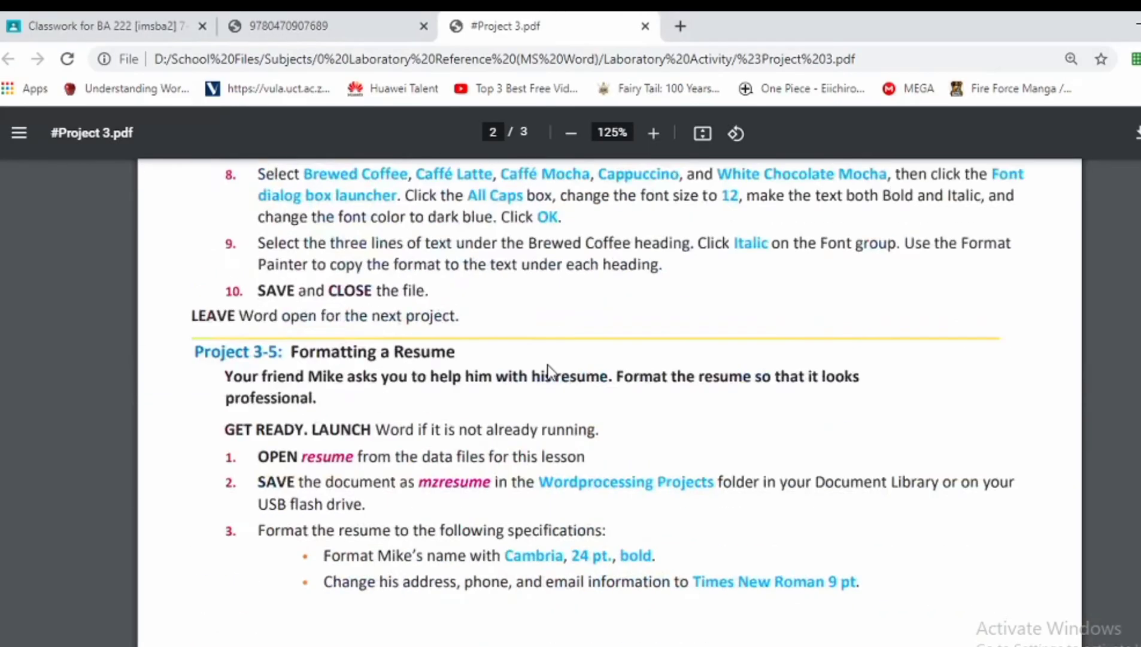
pyautogui.scroll(12, 551, 366)
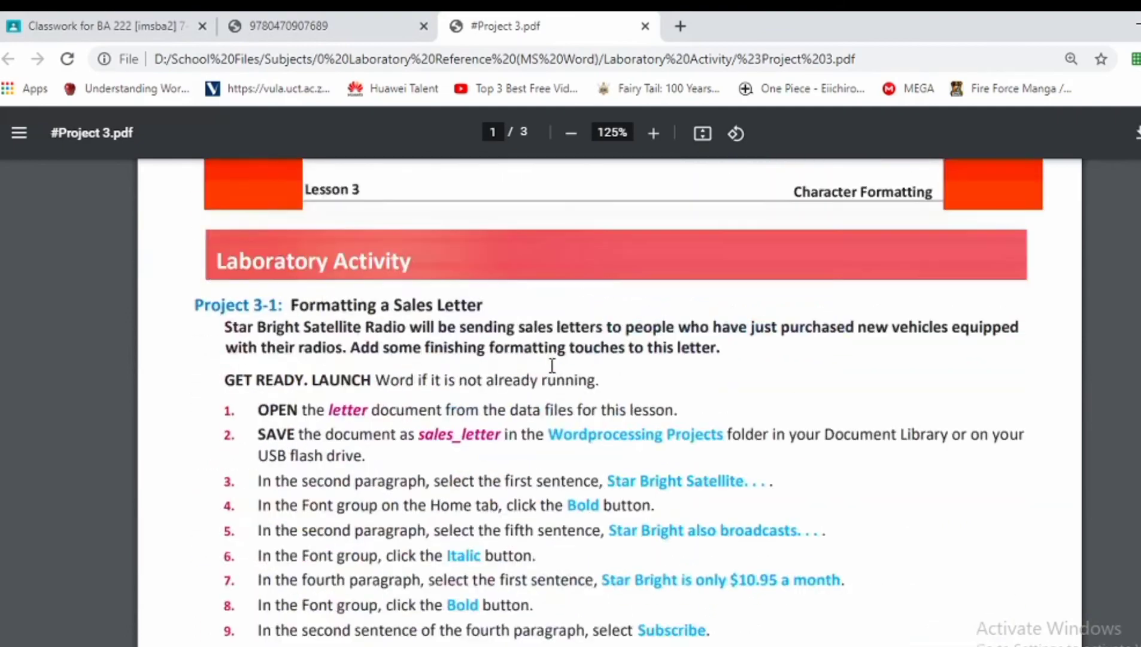